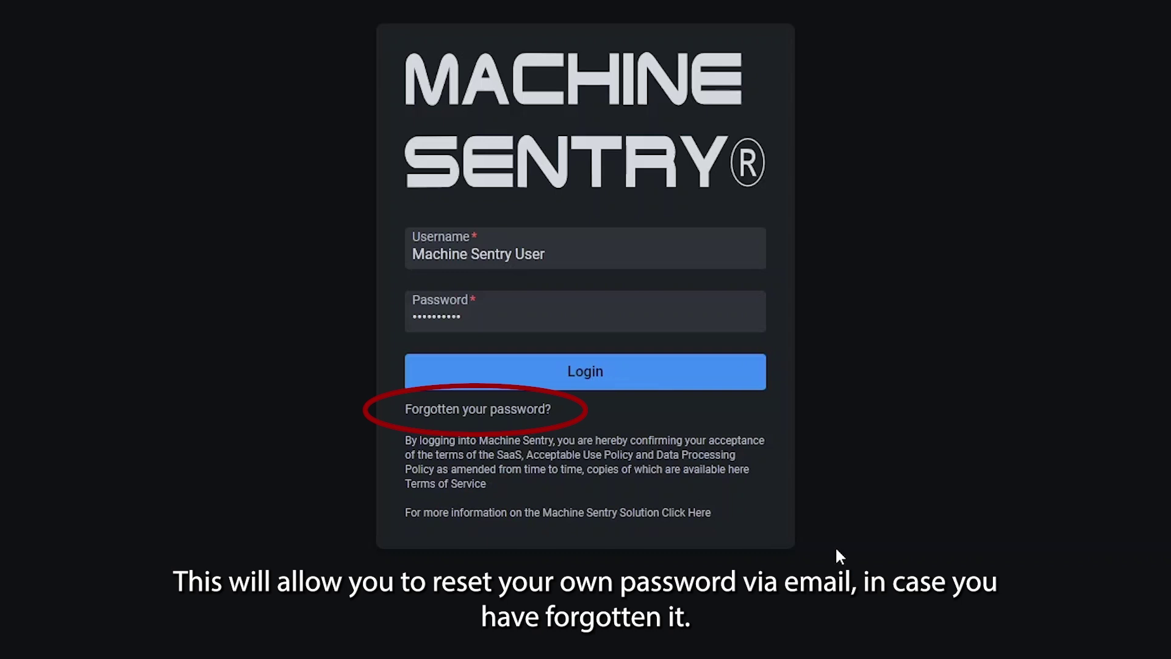
Step: Log in to the portal with the credentials already filled in
left_click(597, 374)
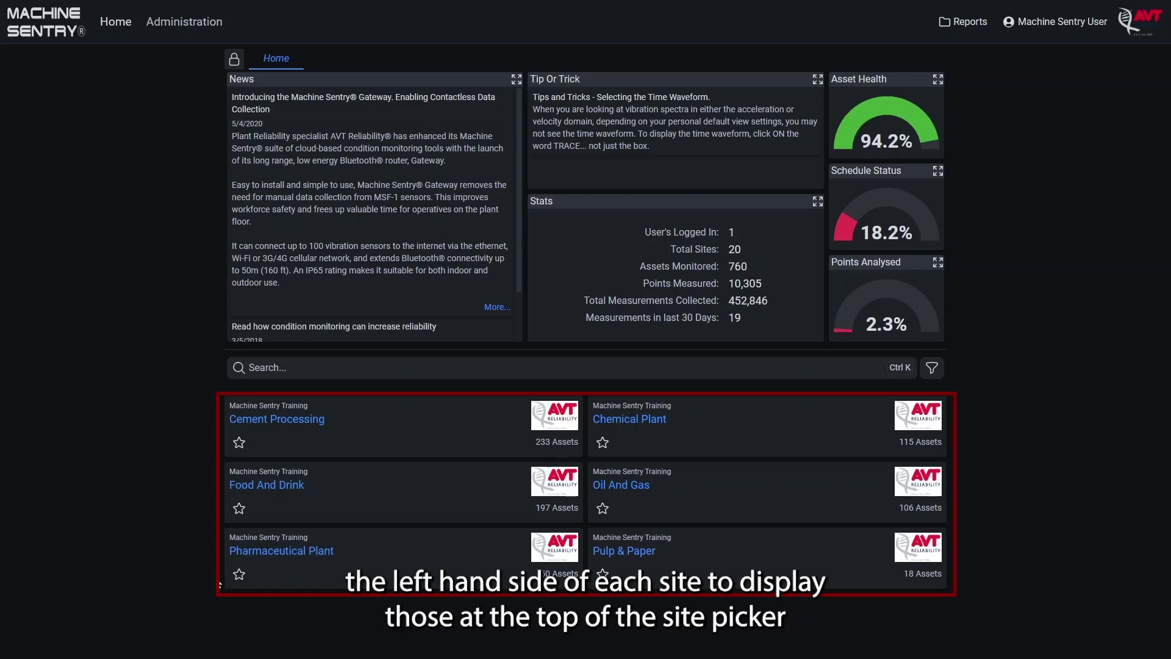
left_click(239, 574)
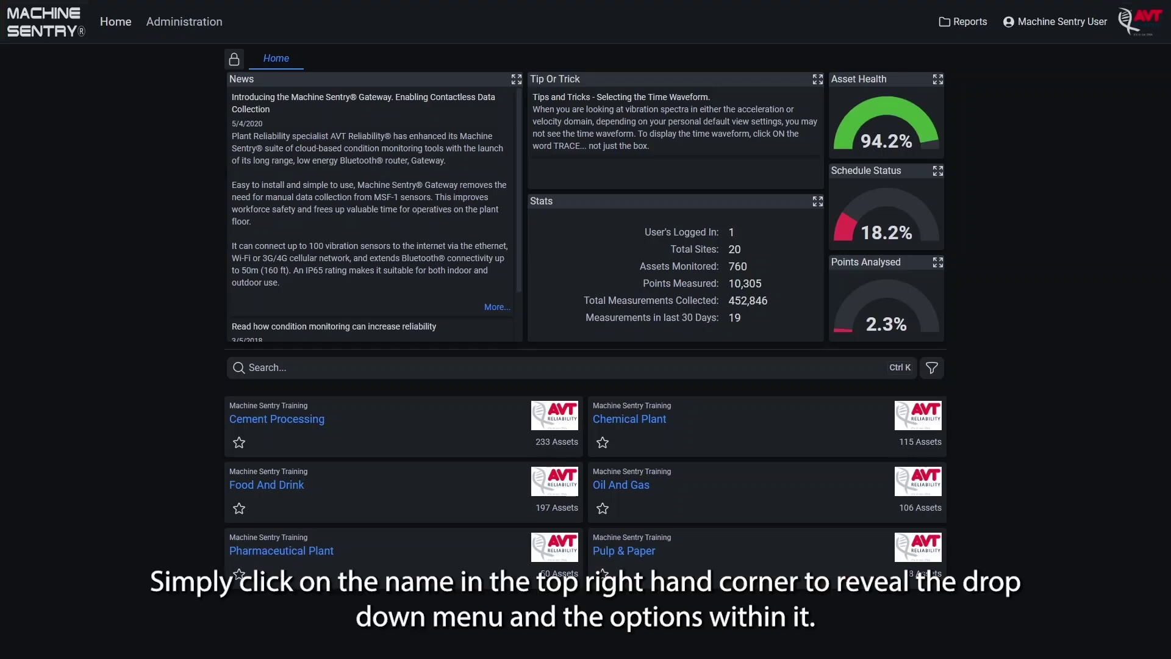
Step: Check the display languages available for the portal in the user account options
left_click(1038, 24)
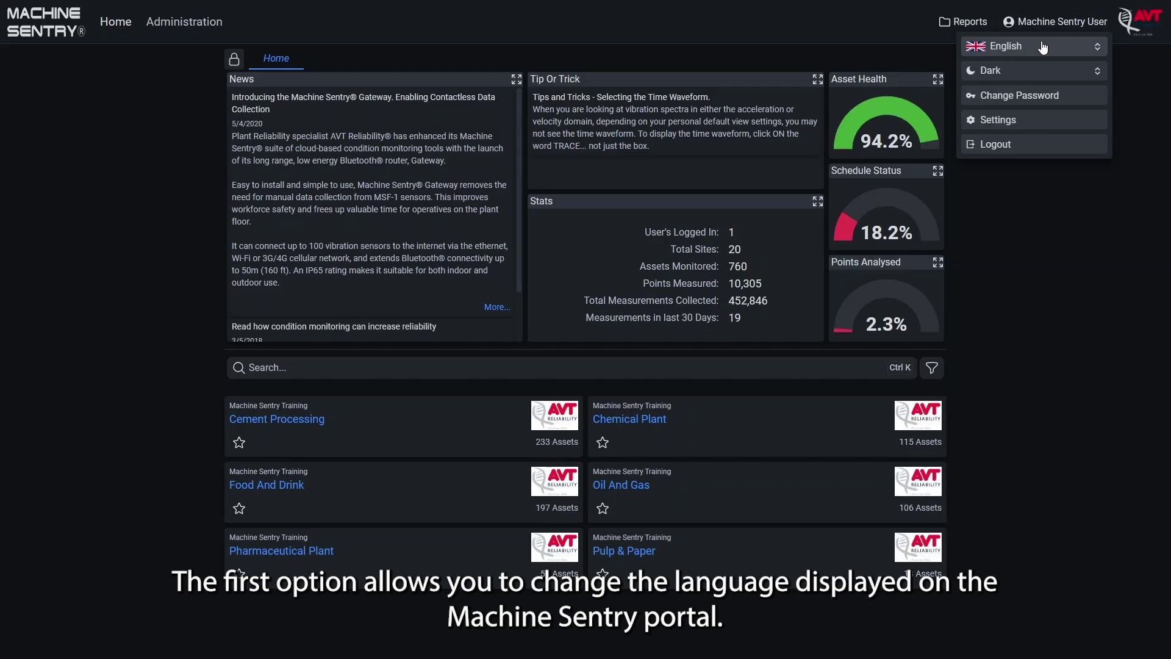
left_click(1043, 48)
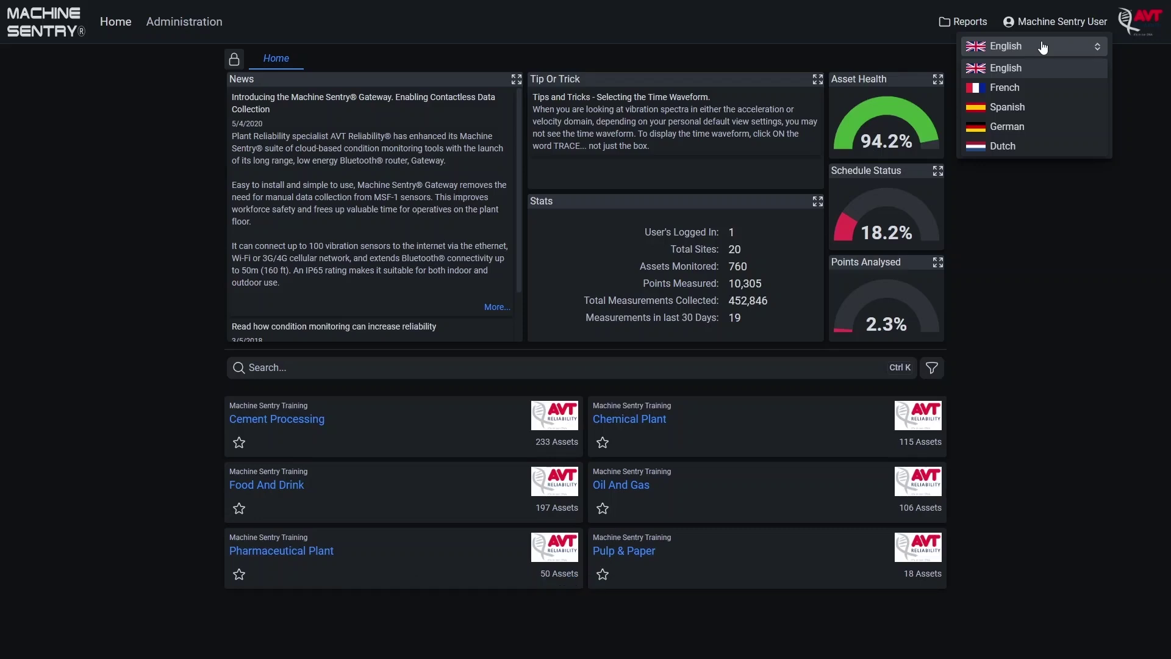
left_click(1042, 47)
Step: Switch the portal theme to Light and back to Dark, and choose the Change Password option
left_click(1042, 72)
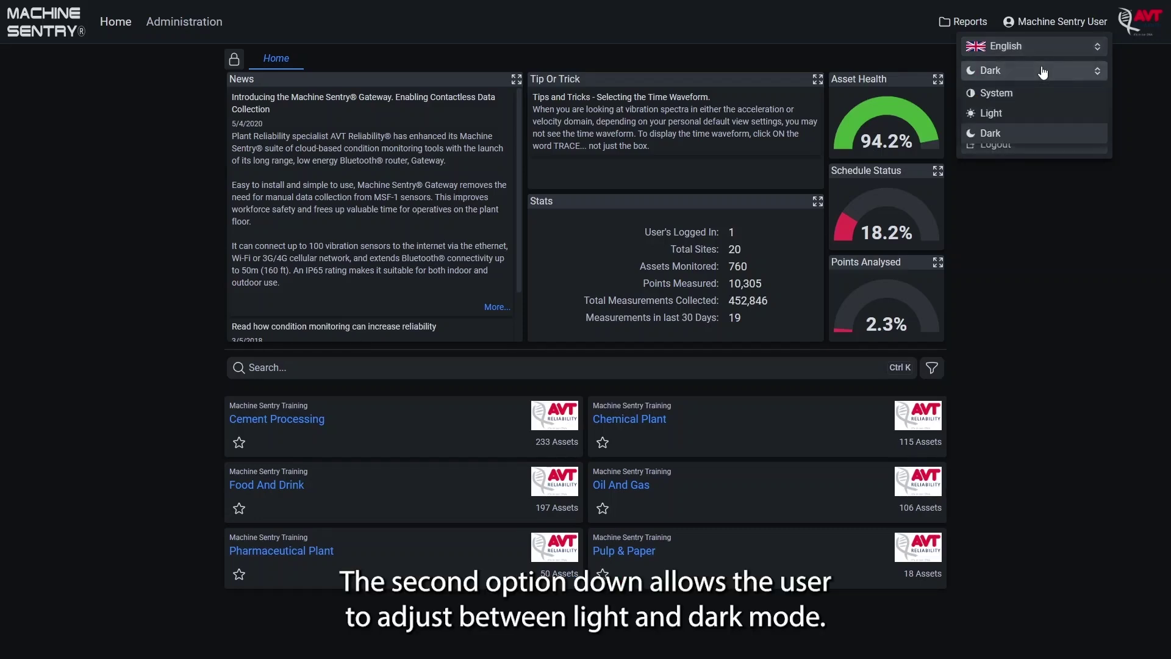
left_click(1038, 115)
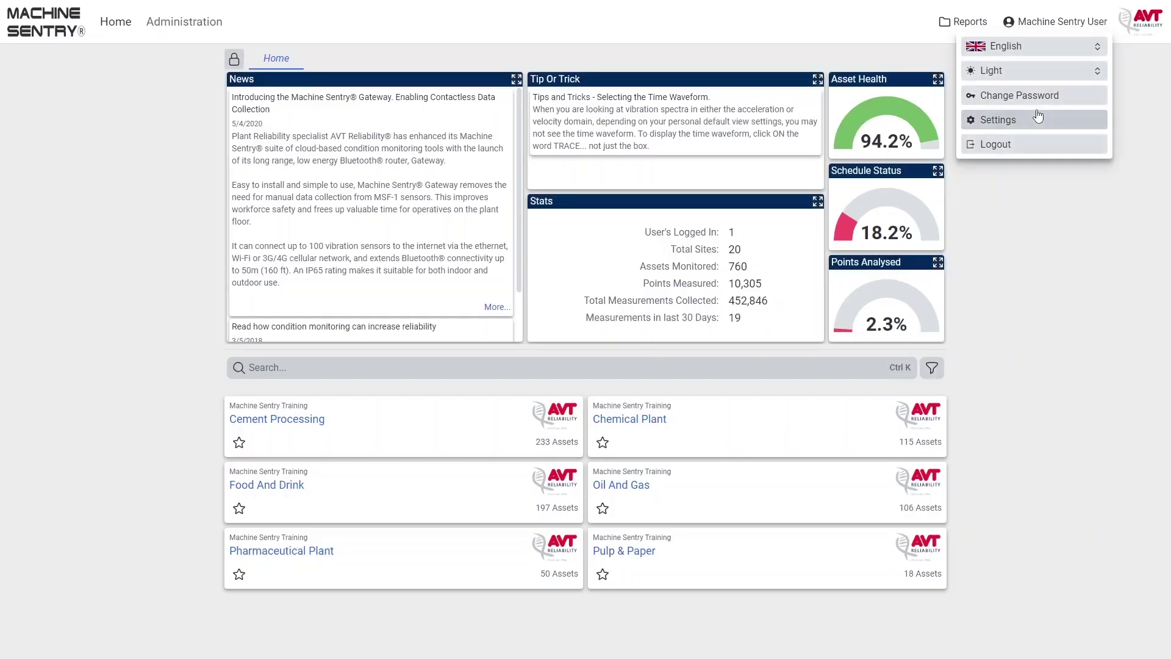
left_click(1034, 71)
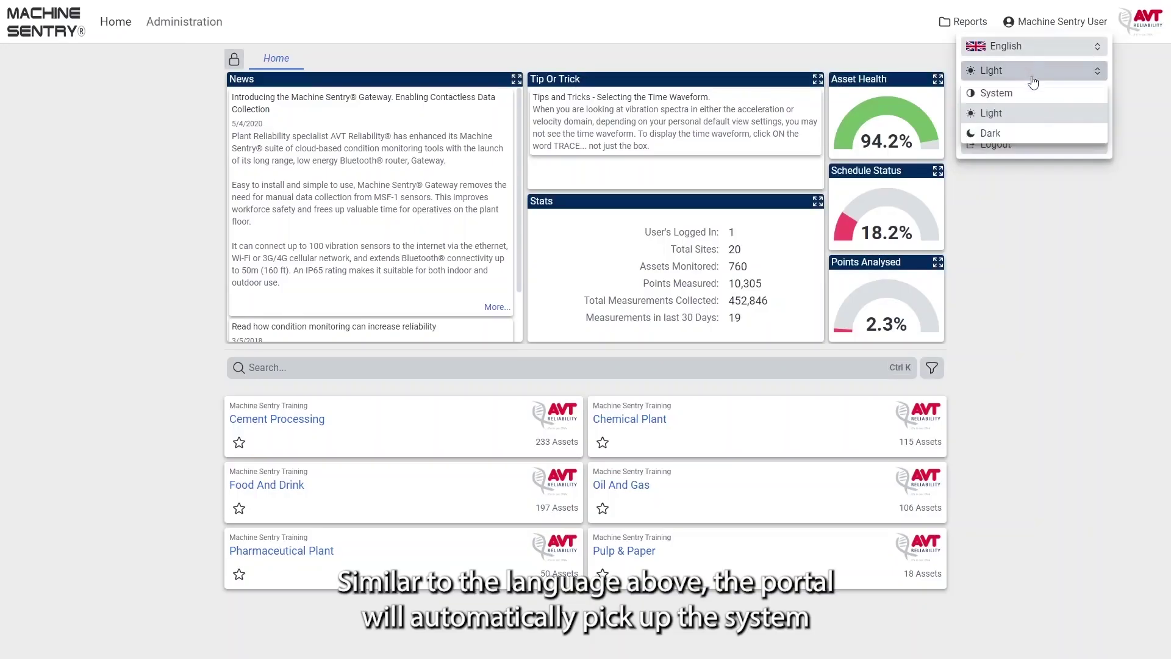
left_click(1032, 133)
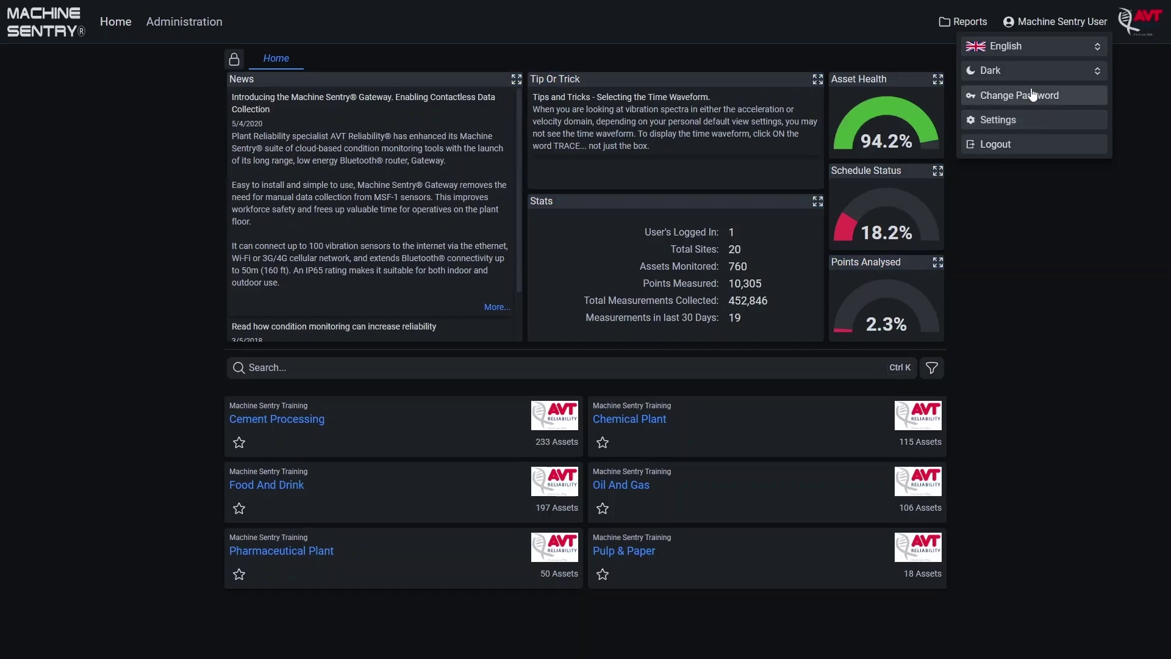
left_click(1073, 94)
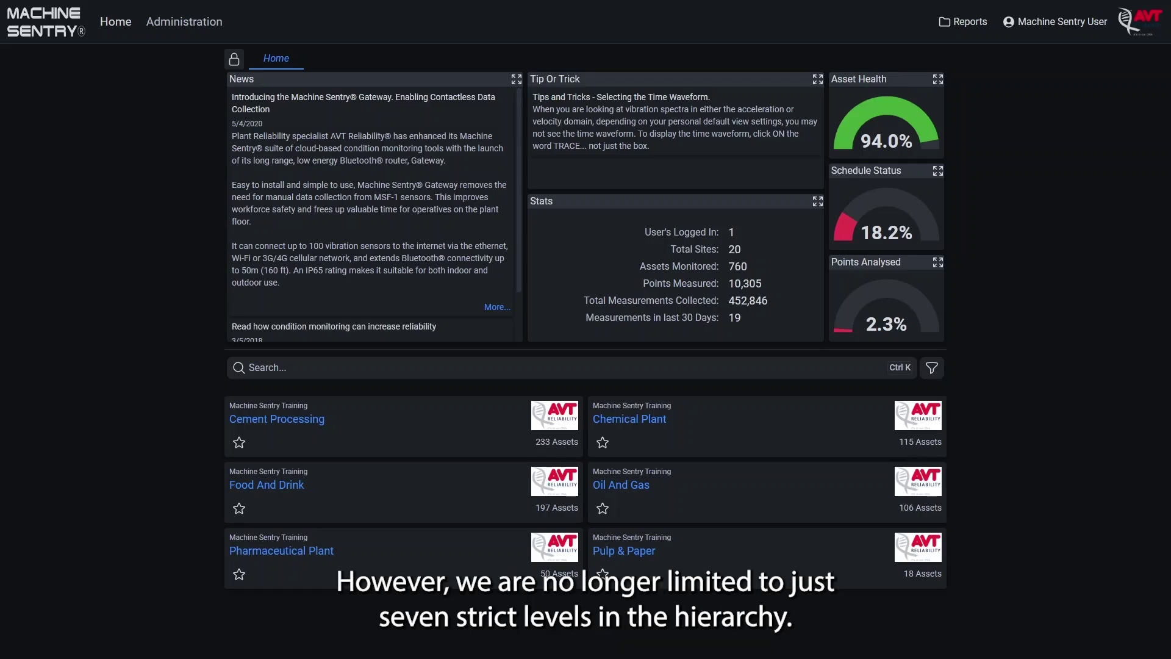
Step: Open the Cement Processing site and drill down through Clinker Production to the Bypass area
left_click(233, 422)
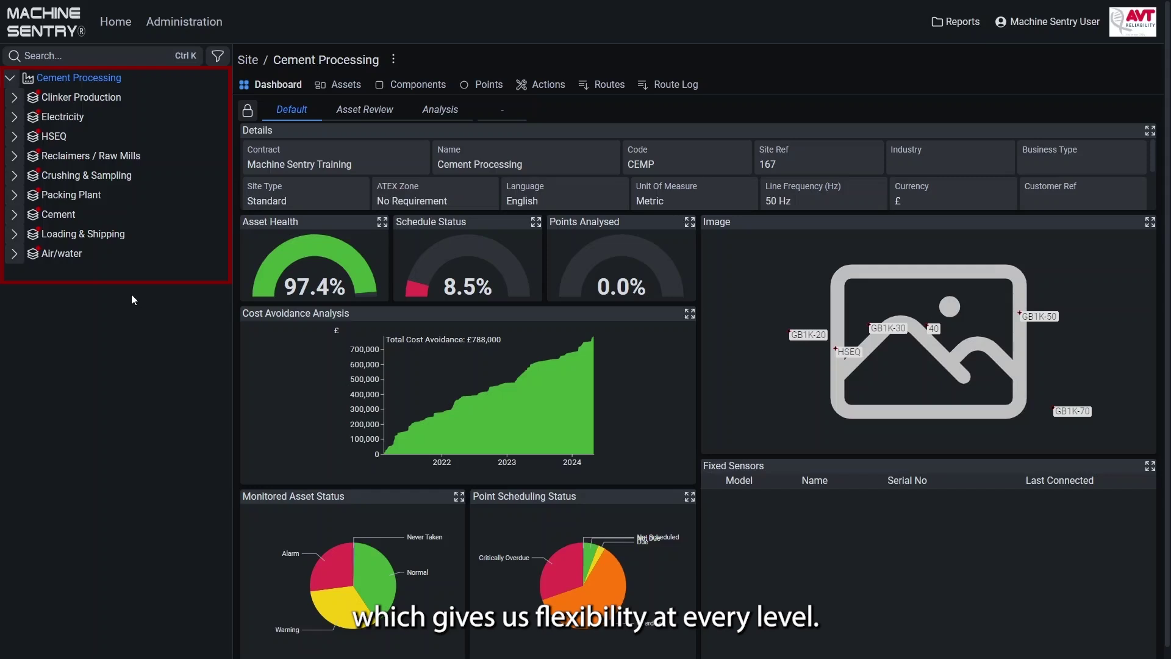
left_click(69, 97)
left_click(70, 118)
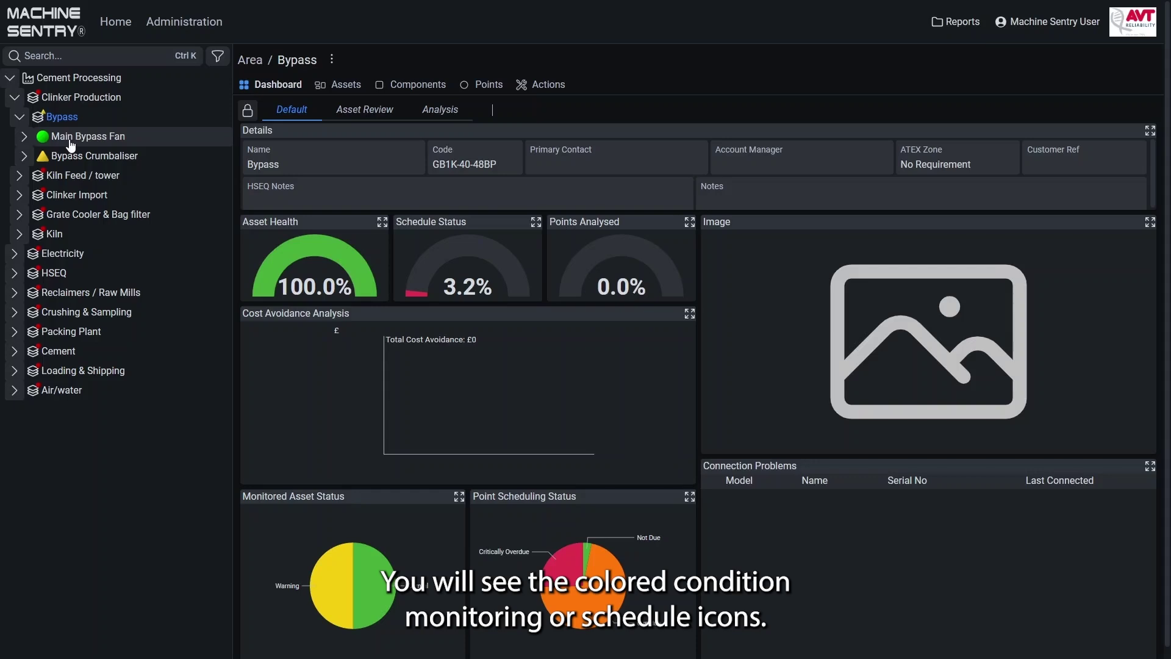
Step: Change the Clinker Production area's icon to the pickaxe symbol and save the area
left_click(80, 103)
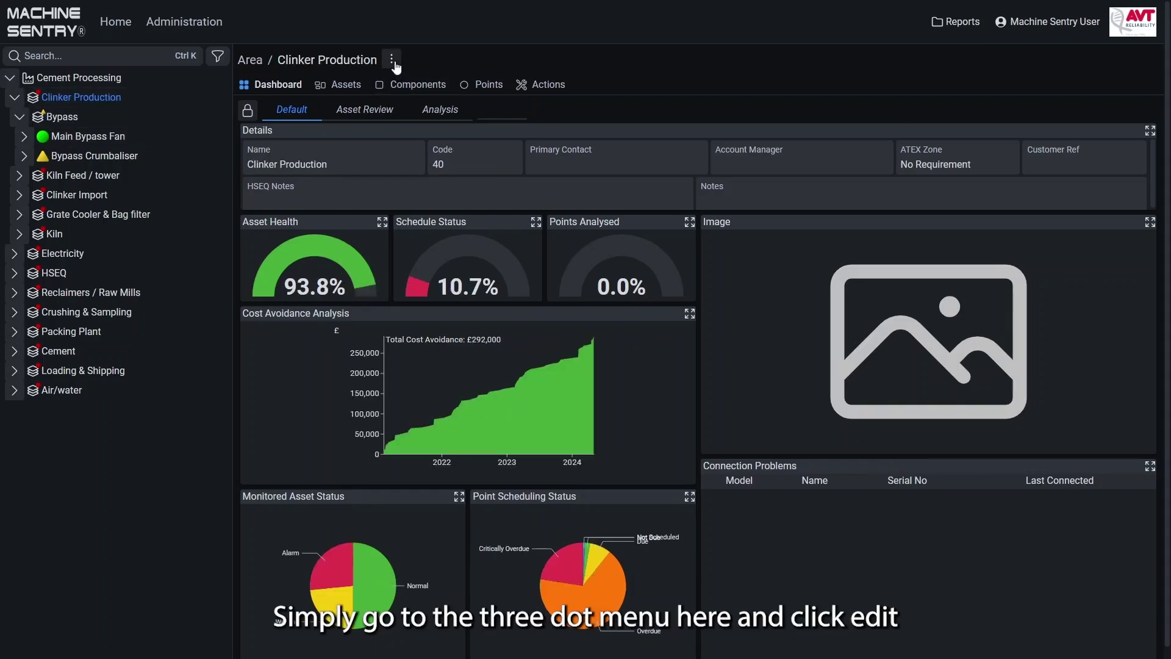
left_click(392, 61)
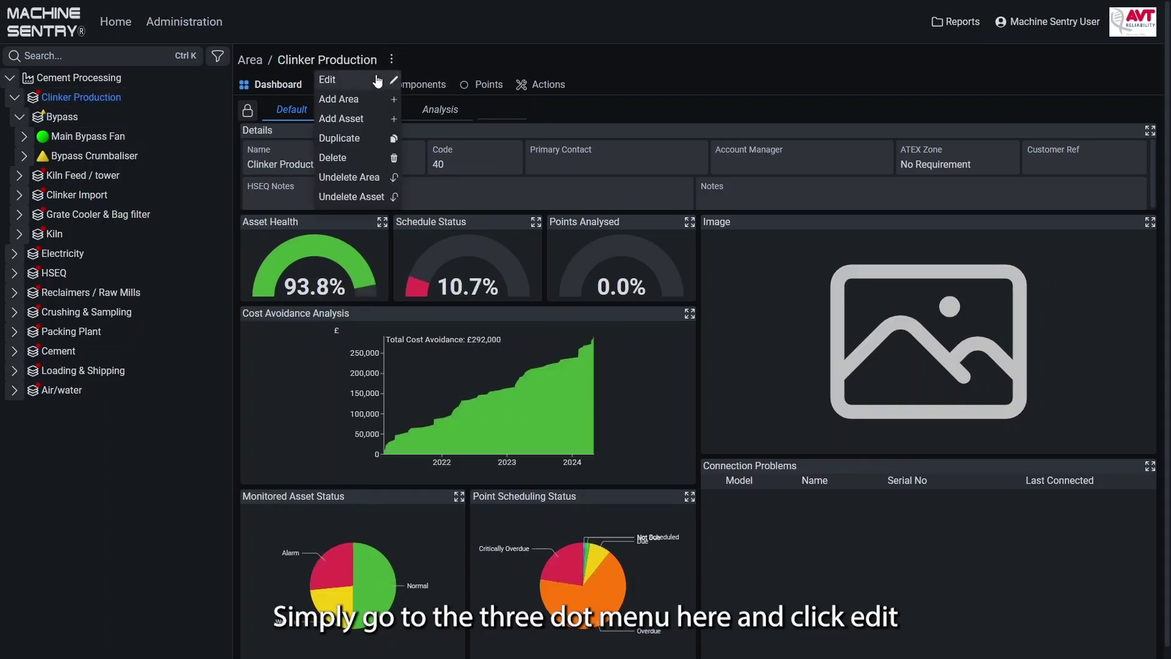
left_click(378, 80)
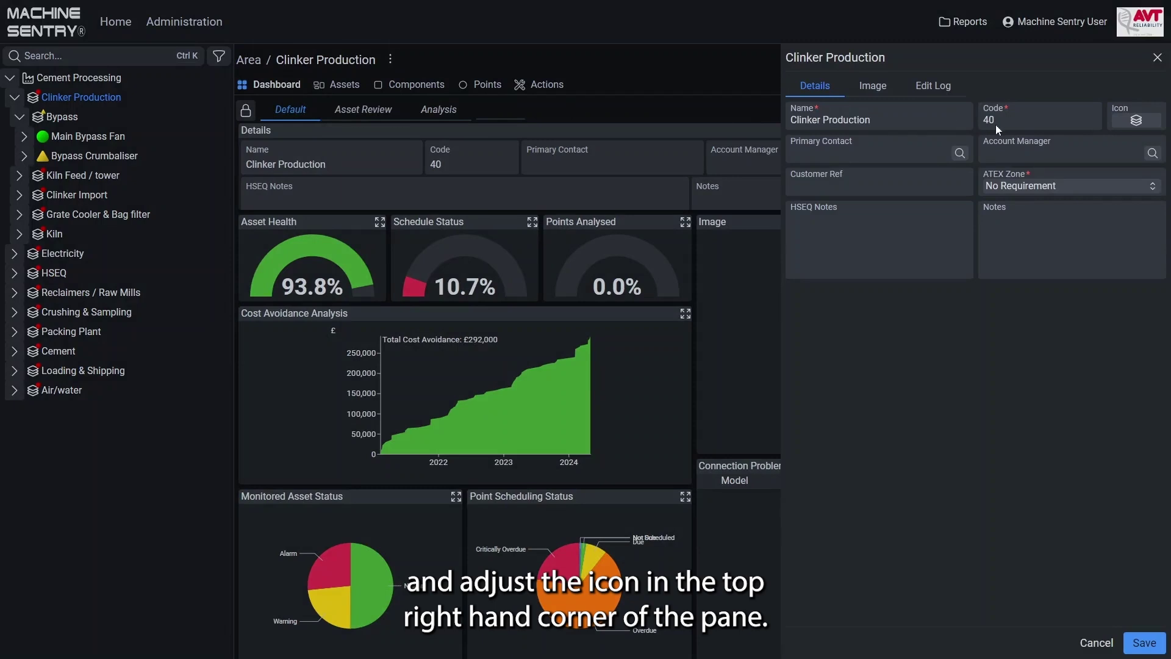
left_click(1138, 123)
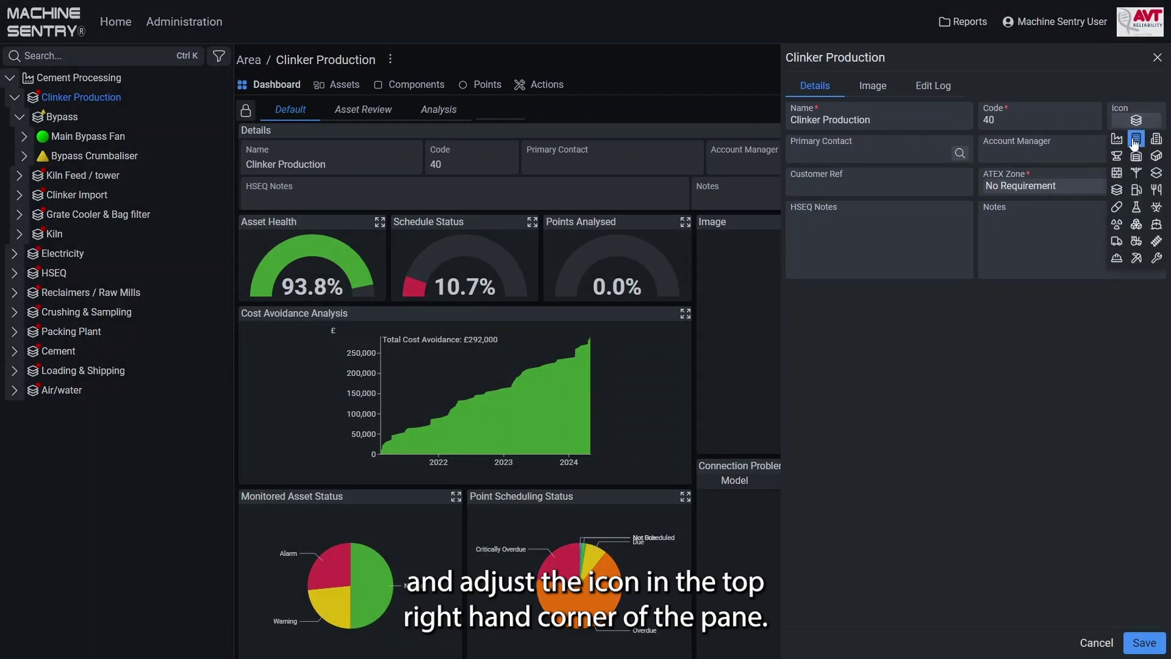
left_click(1136, 258)
left_click(1139, 642)
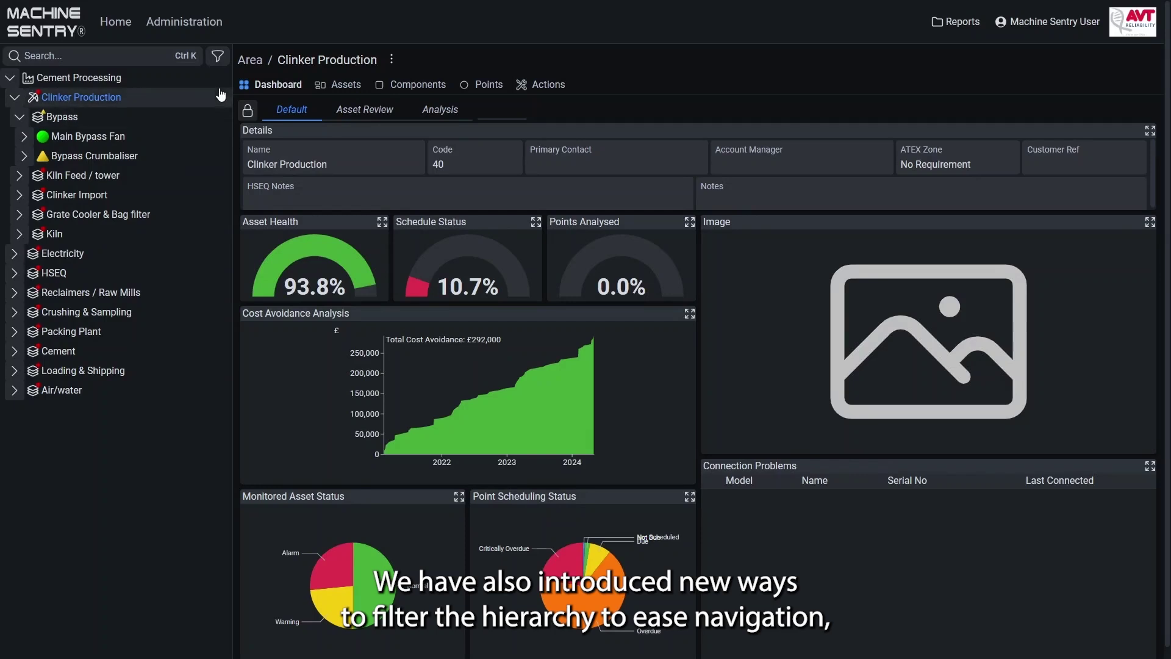
Step: Examine the hierarchy filter settings under Options, Statuses, Types, Point and Last Reading
left_click(217, 61)
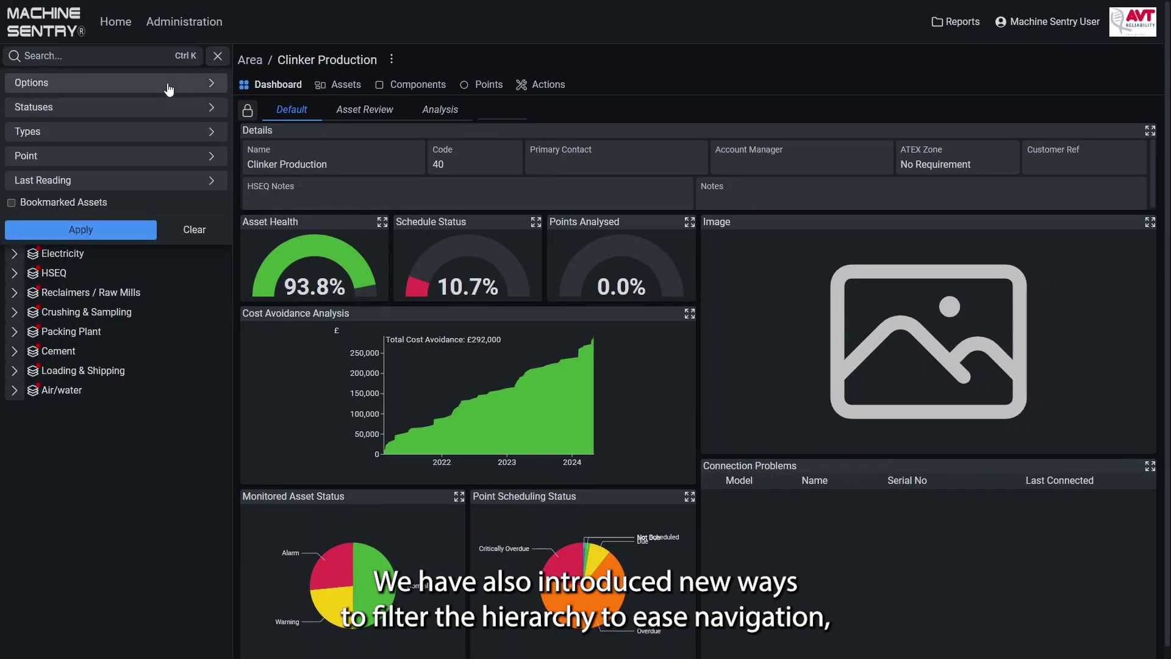
left_click(166, 85)
left_click(145, 207)
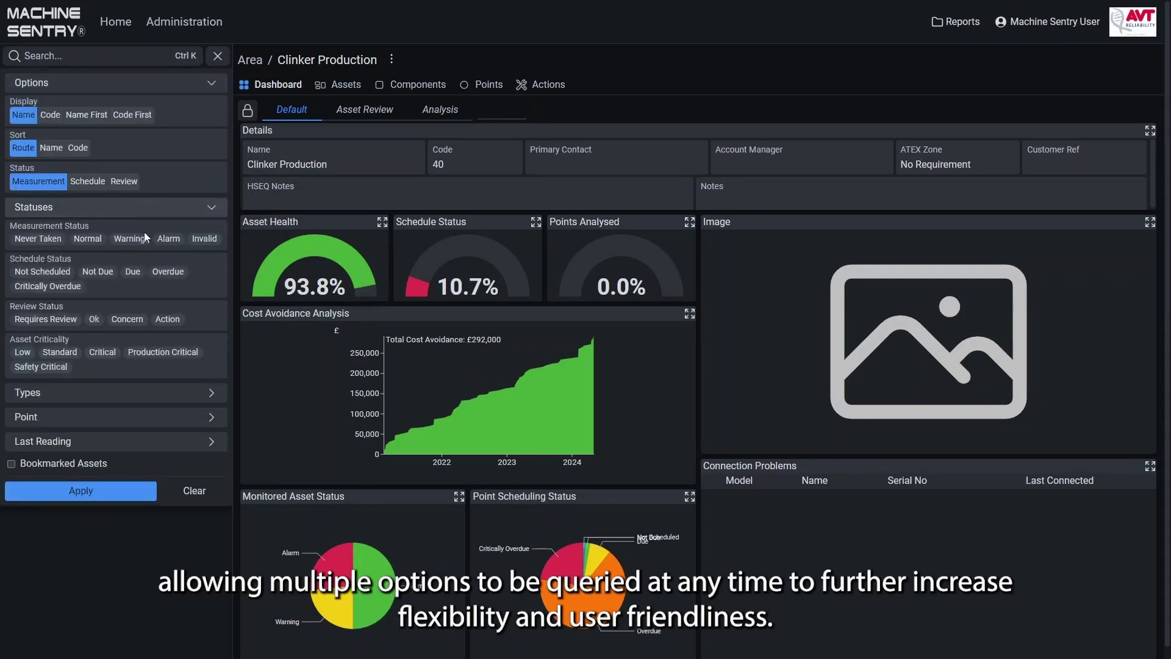
left_click(138, 392)
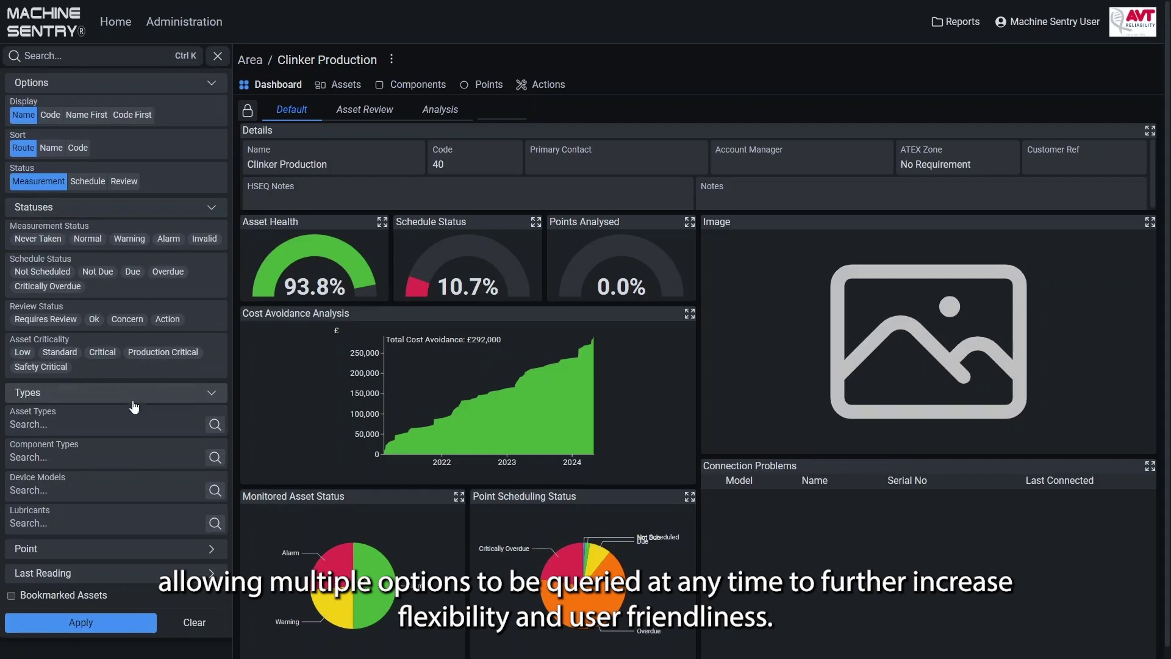
left_click(122, 552)
scroll(120, 607, "down", 2)
left_click(124, 595)
scroll(122, 607, "down", 1)
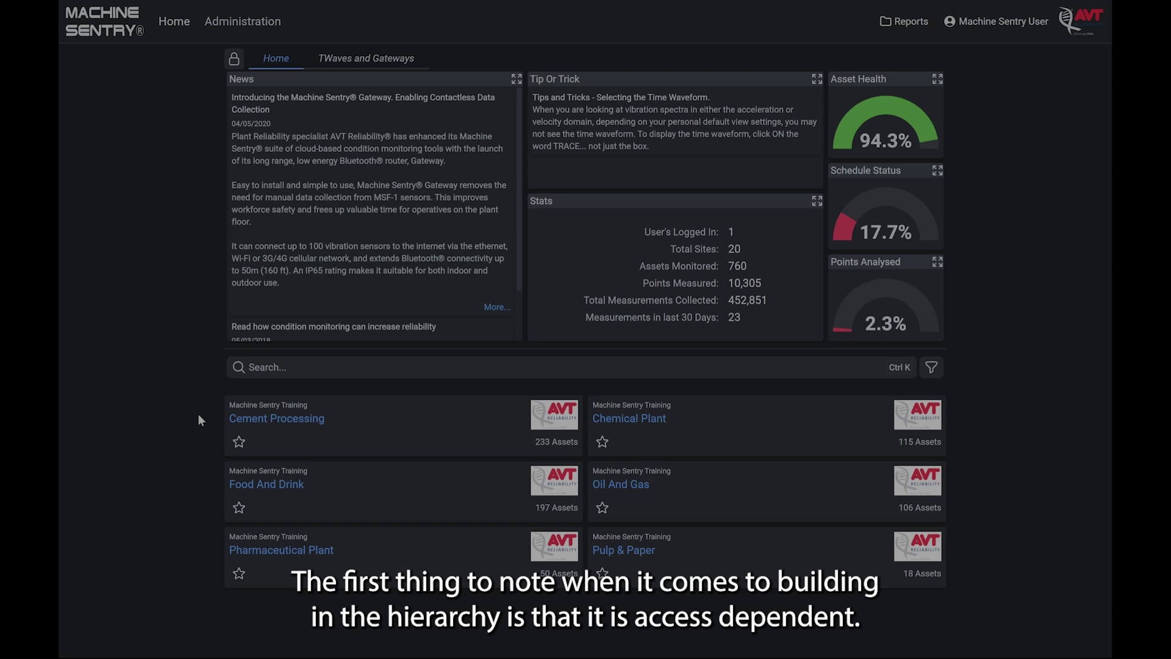
Step: Add an area named New Area with code NA directly under the Cement Processing site
left_click(255, 420)
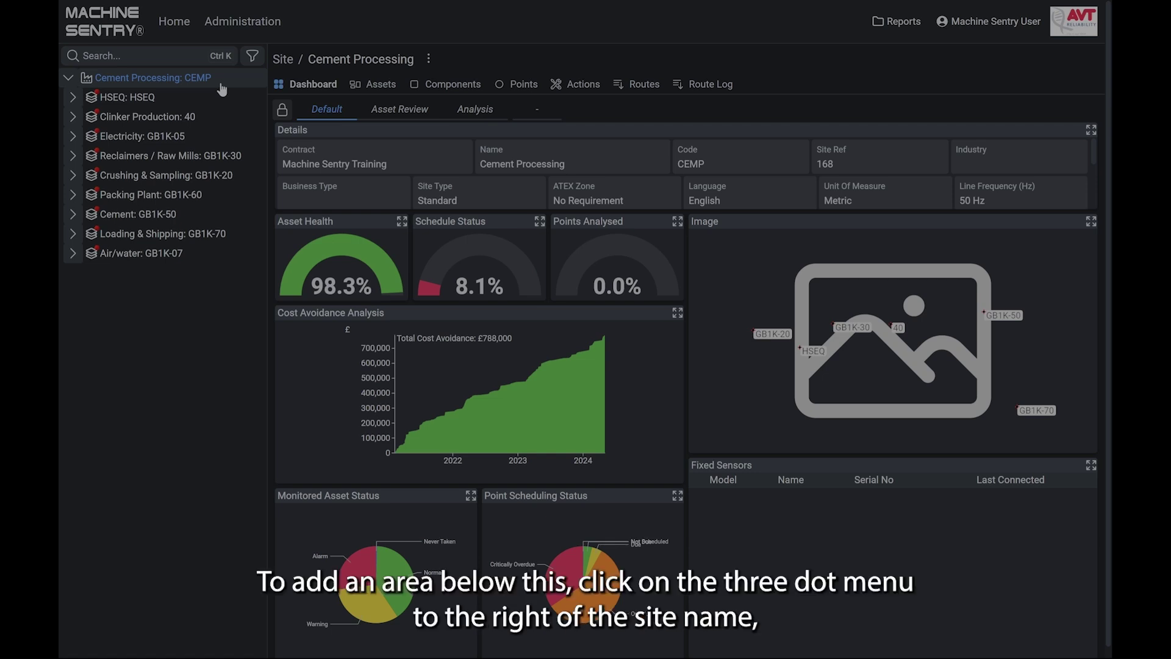
left_click(429, 60)
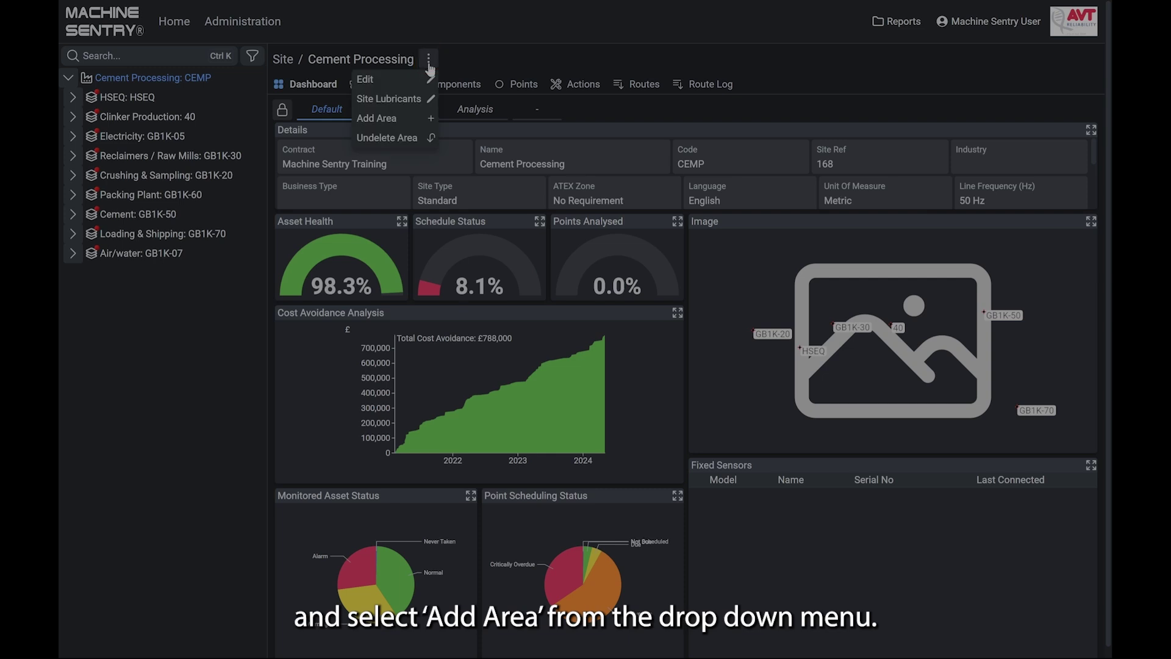
left_click(408, 124)
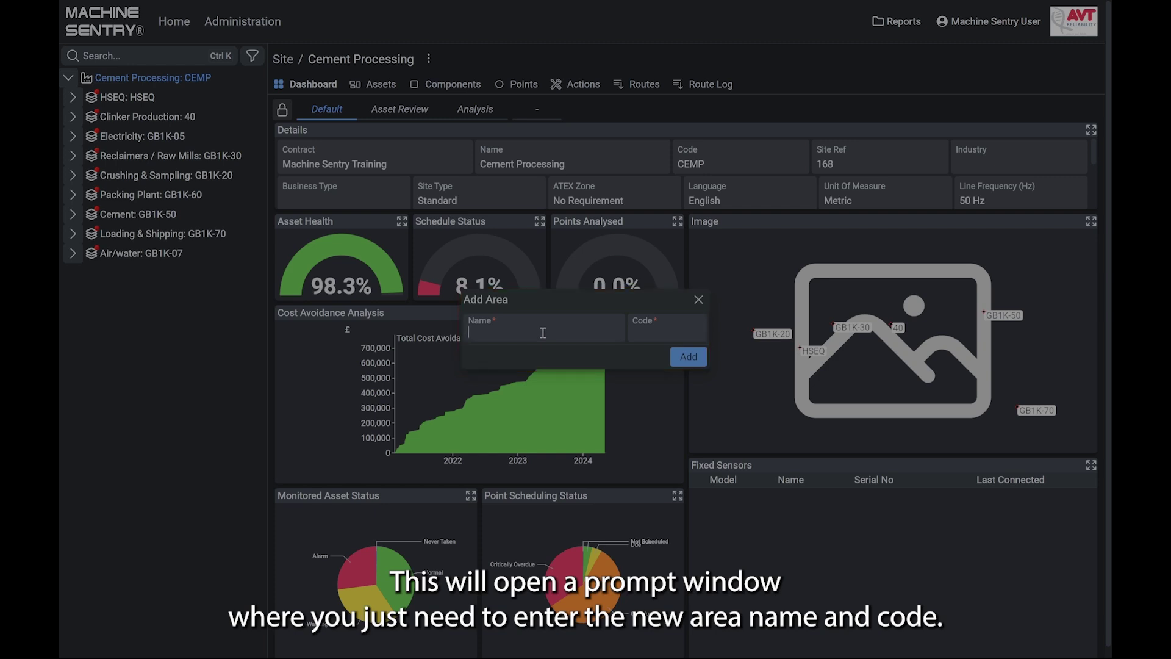
type("New Area")
key("Tab")
type("NA")
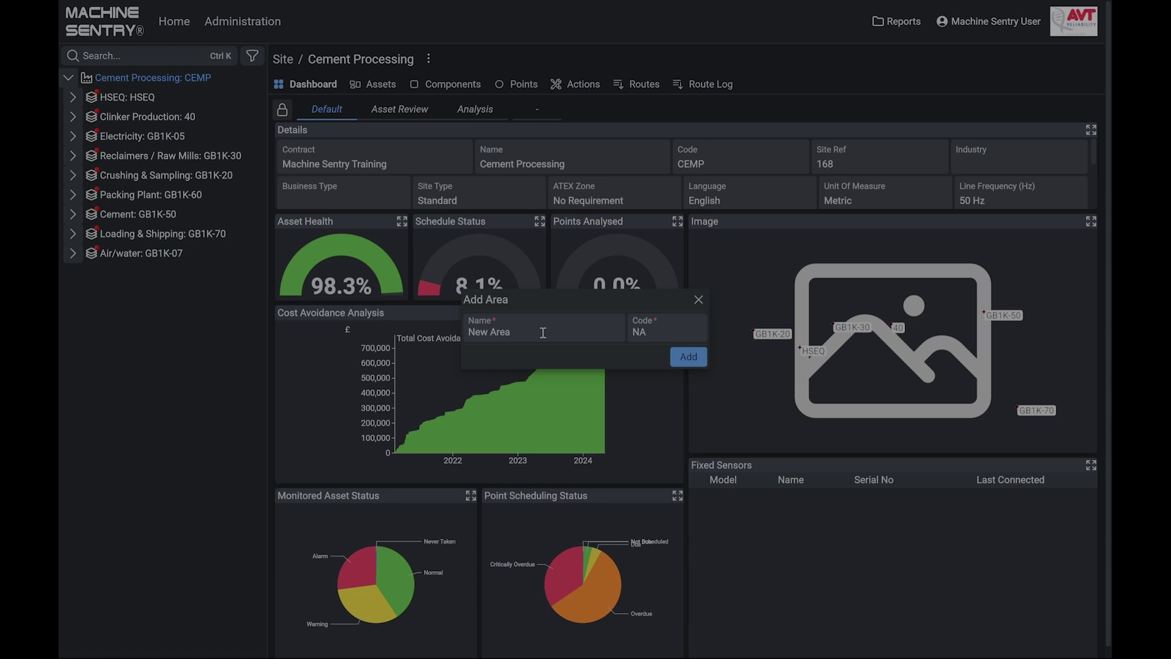
left_click(683, 361)
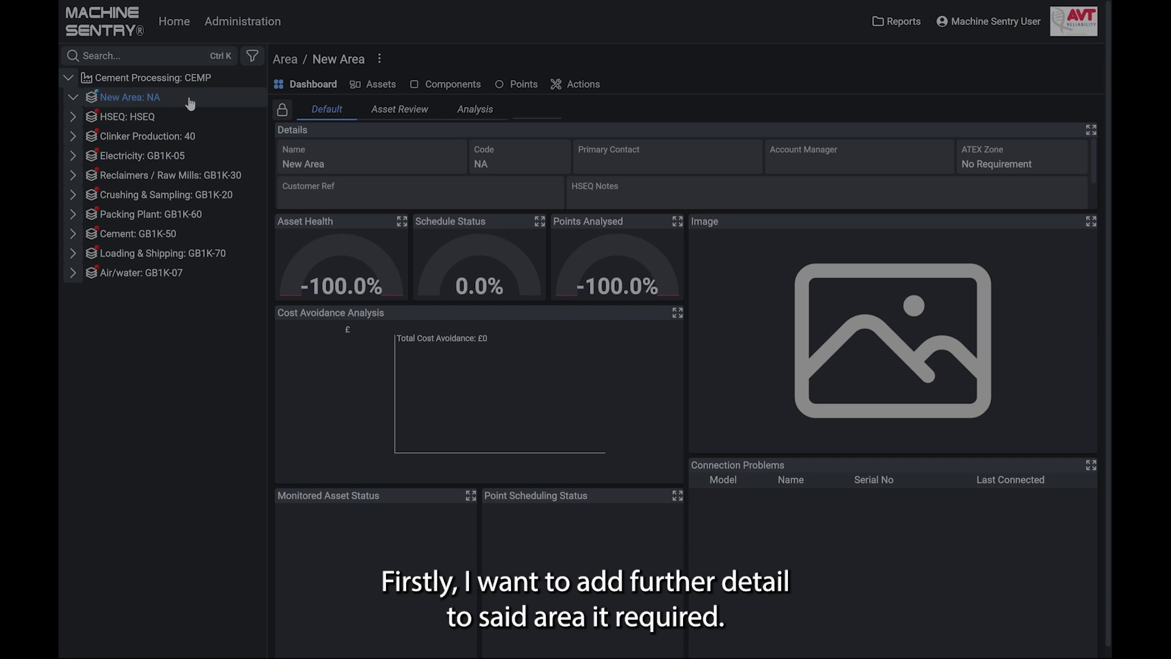
Step: Open New Area's details for editing, try a contact's first name as Primary Contact and clear it again
left_click(381, 61)
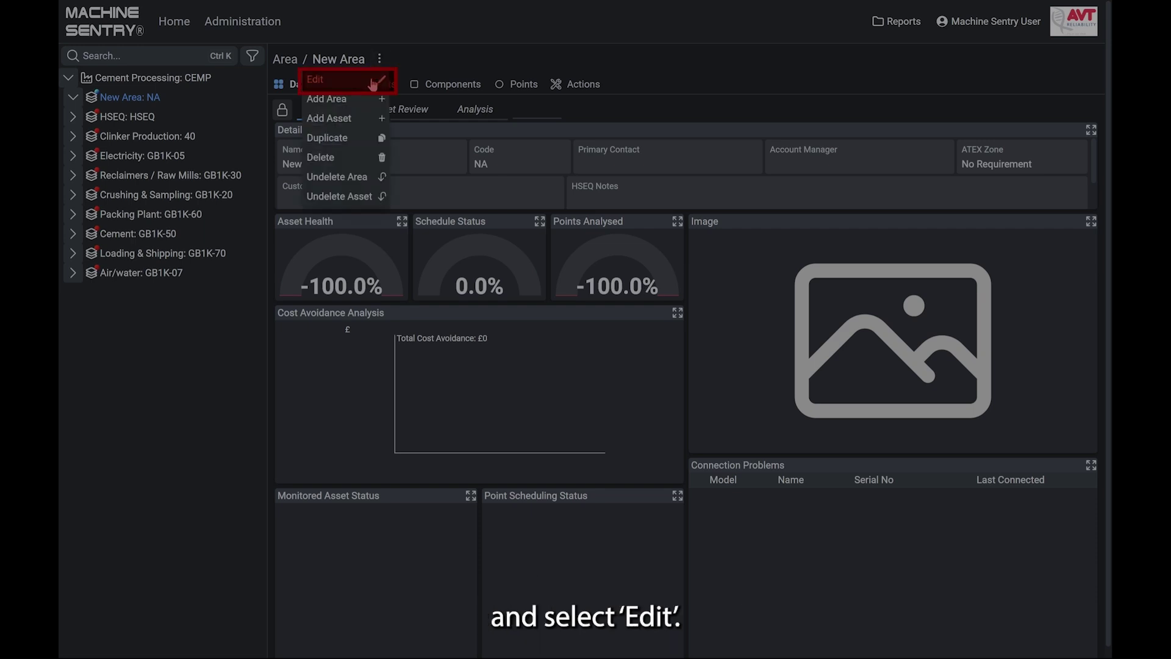
left_click(373, 80)
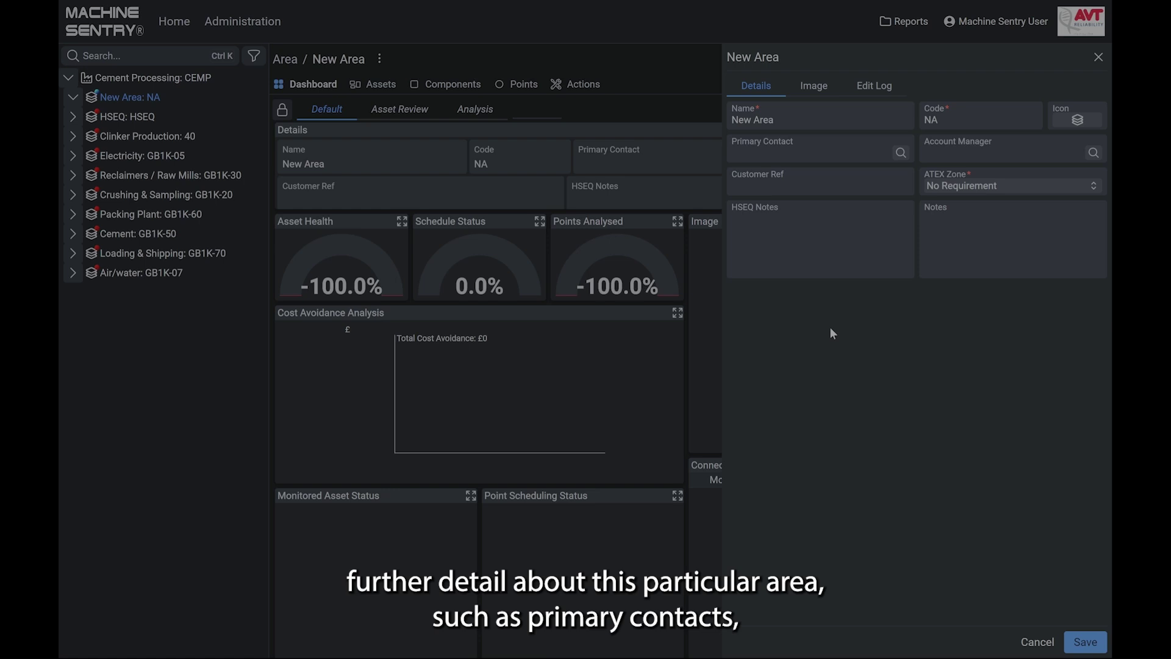
left_click(824, 155)
type("Matt")
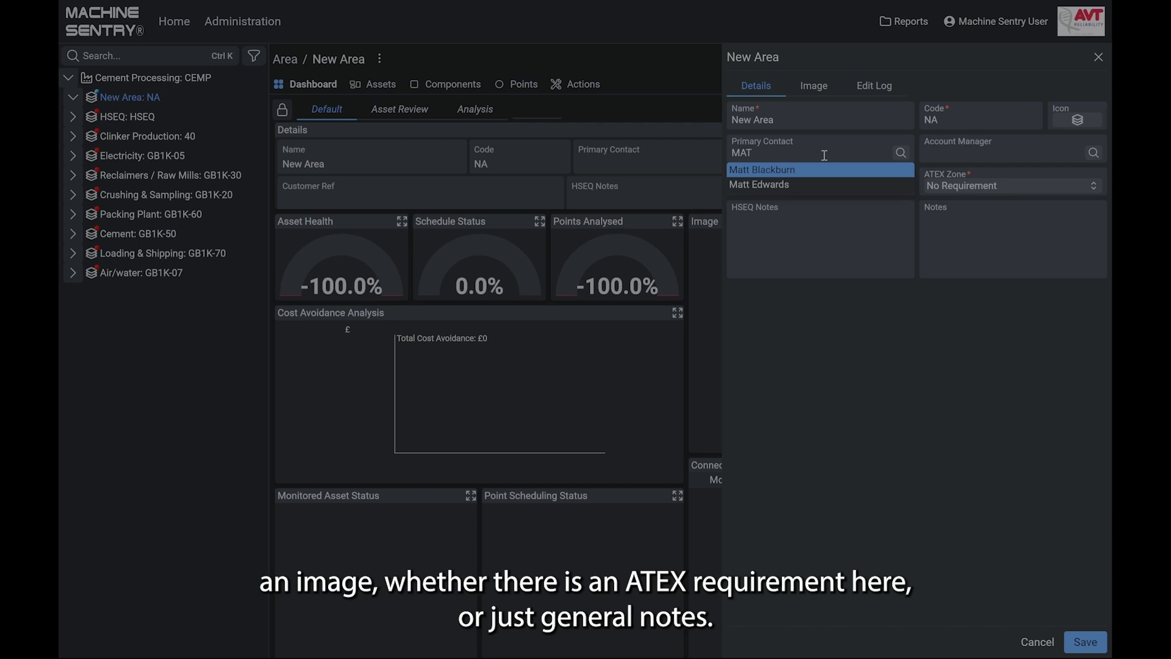
key("BackSpace")
key("BackSpace")
key("BackSpace")
key("BackSpace")
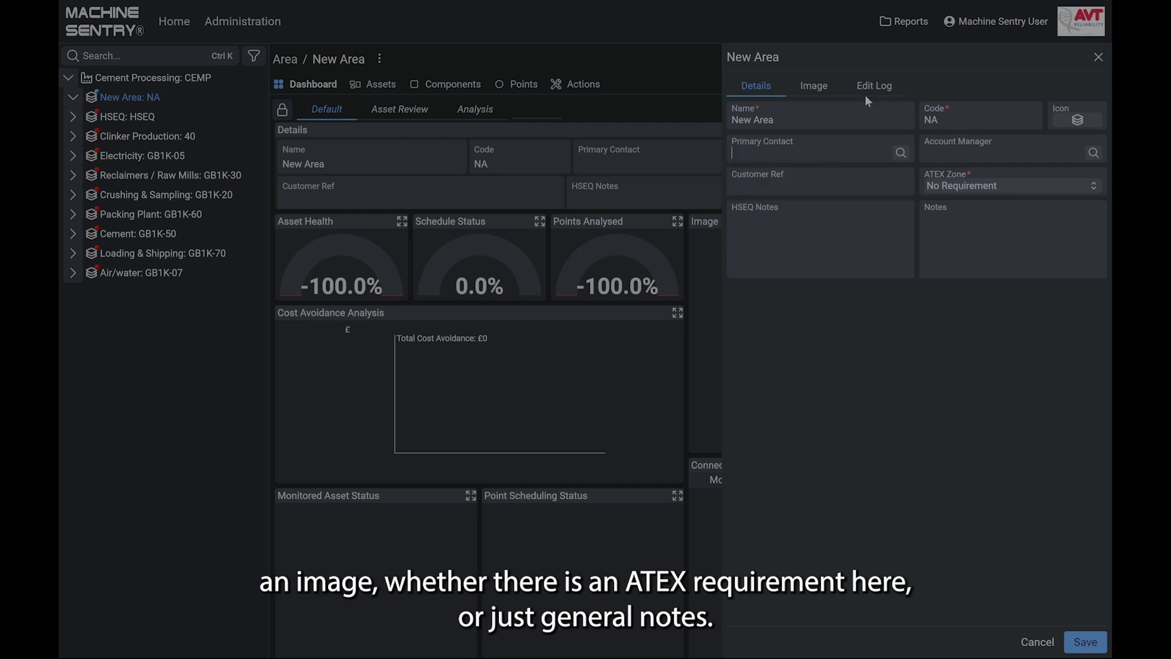
Step: Review New Area's image section, ATEX Zone choices and Notes field, and save the area details
left_click(813, 87)
left_click(761, 88)
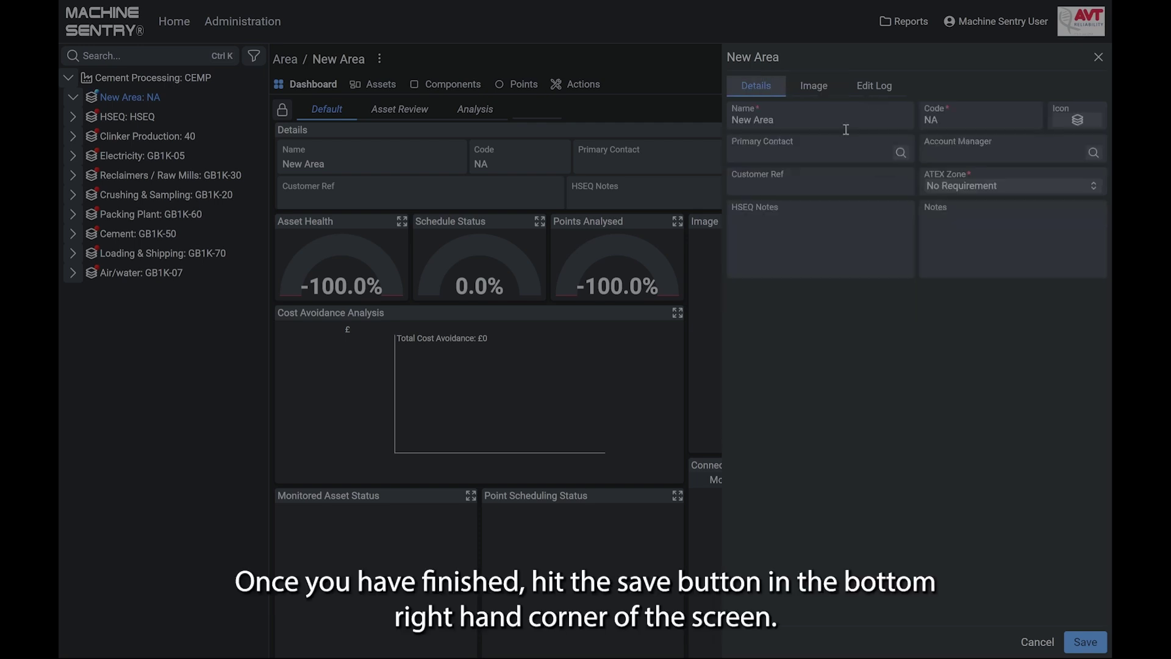
left_click(970, 187)
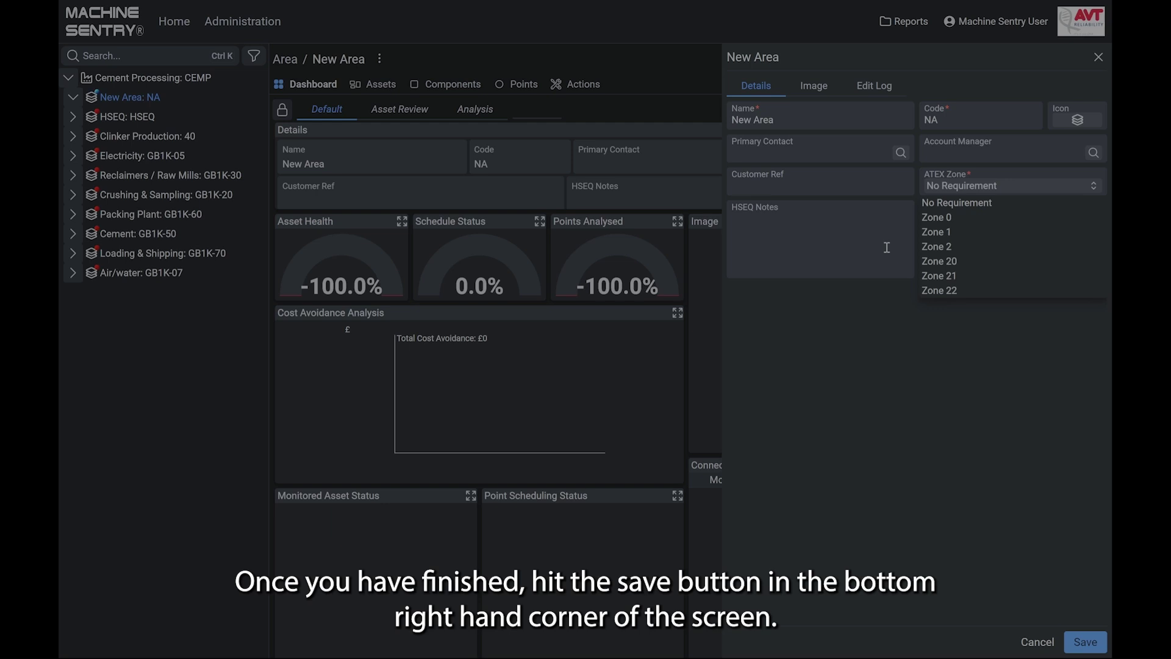
left_click(990, 242)
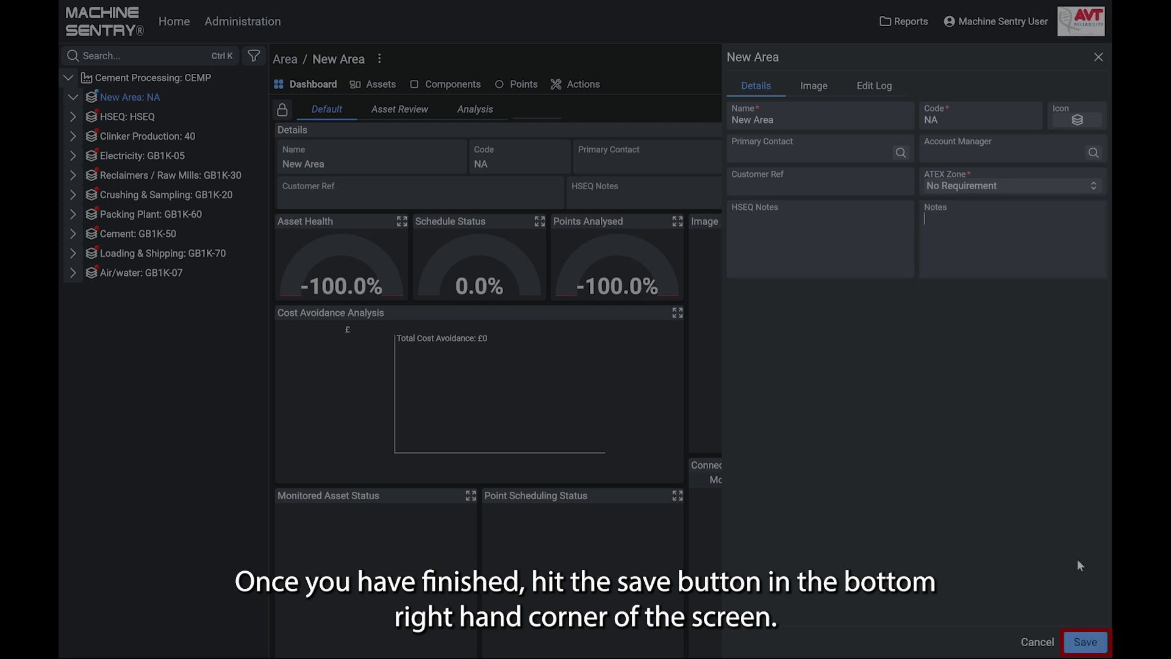
left_click(1086, 642)
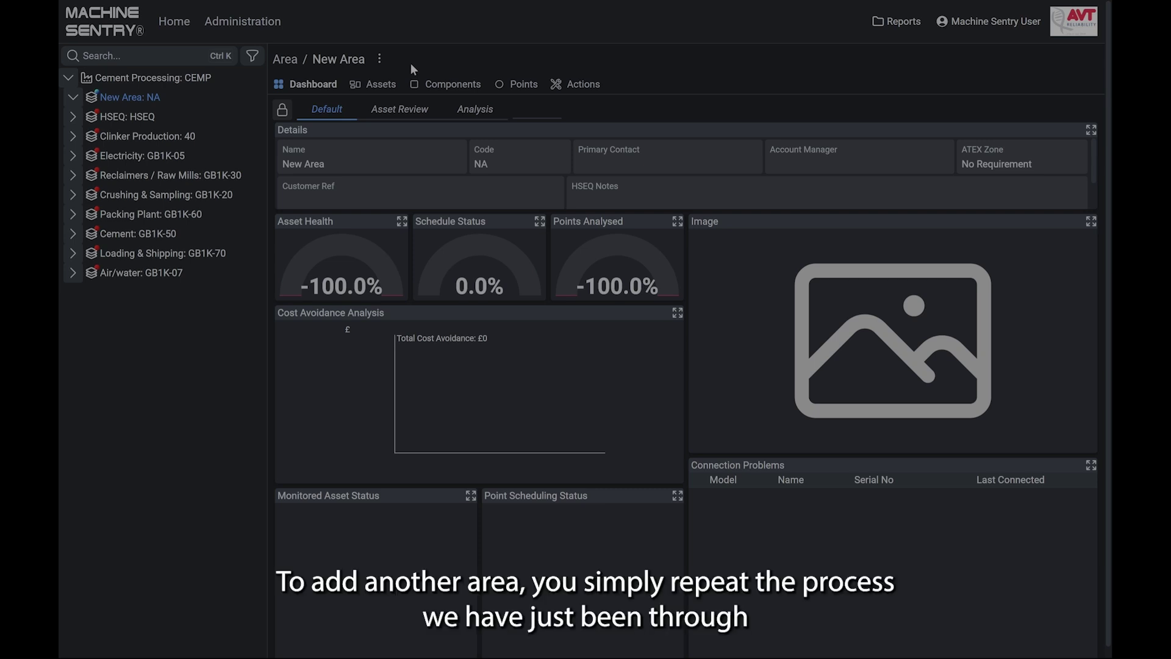
left_click(379, 59)
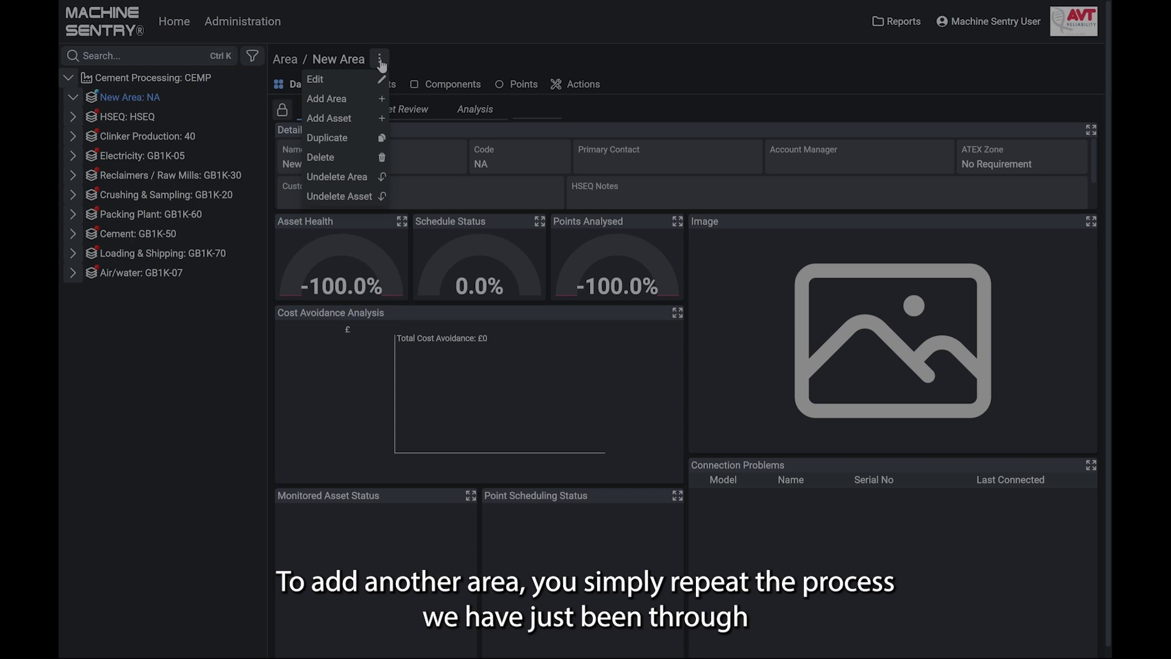
left_click(369, 100)
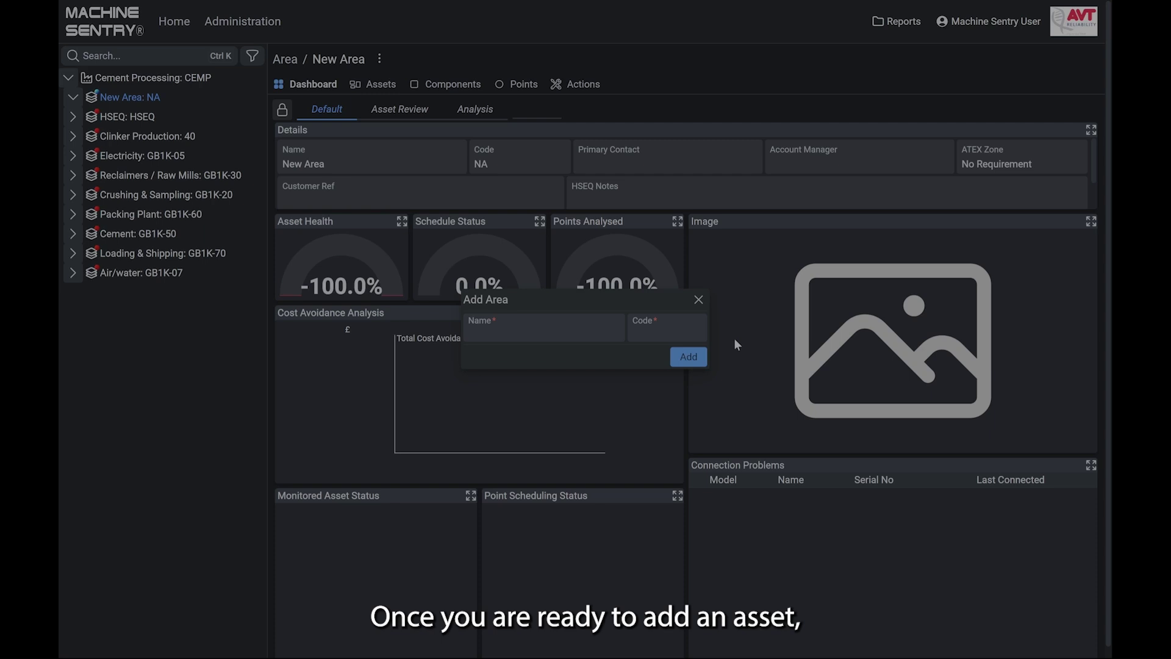
left_click(698, 300)
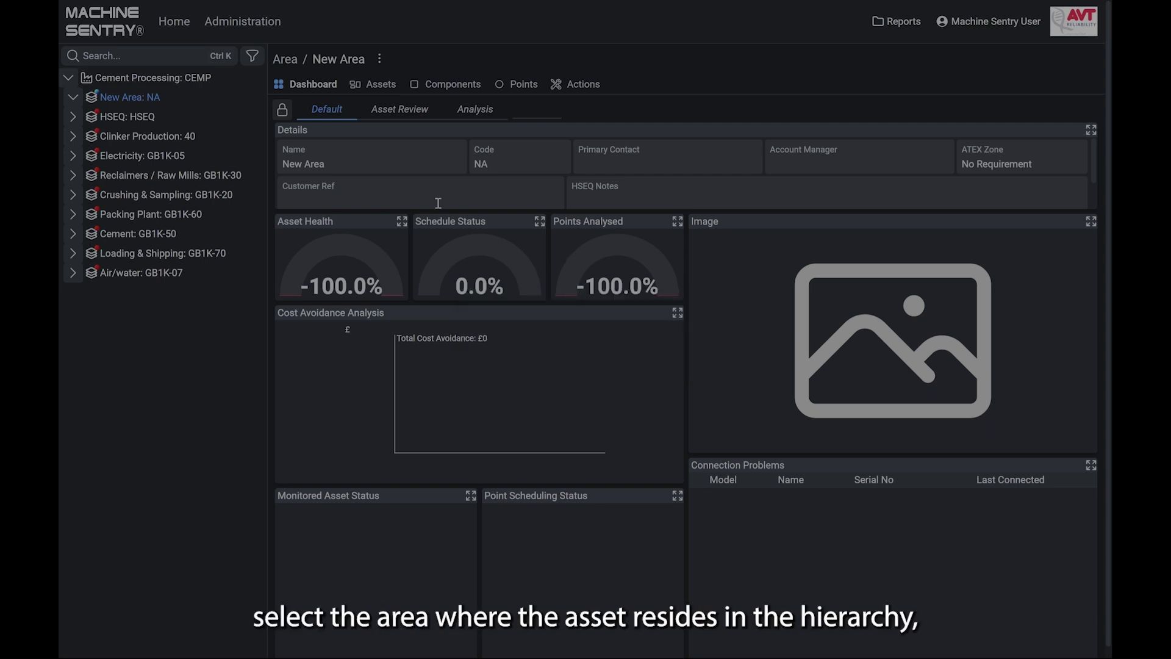
Step: Start adding an asset under New Area, named Pump Unit 123ABC with code PU123ABC
left_click(380, 59)
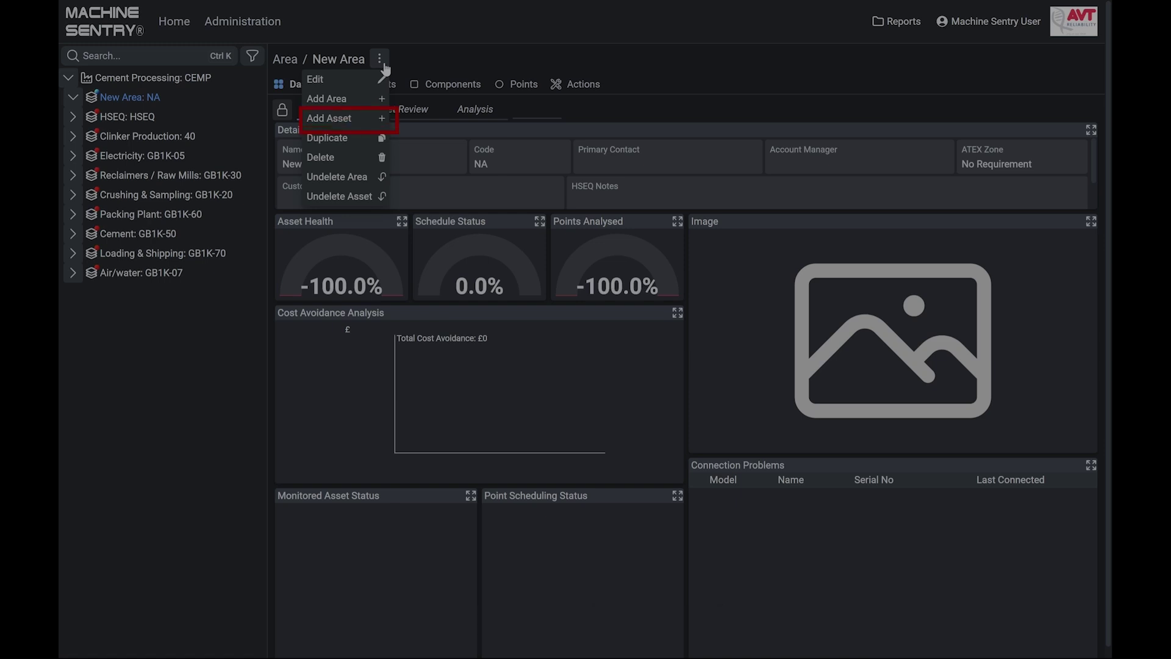
left_click(362, 120)
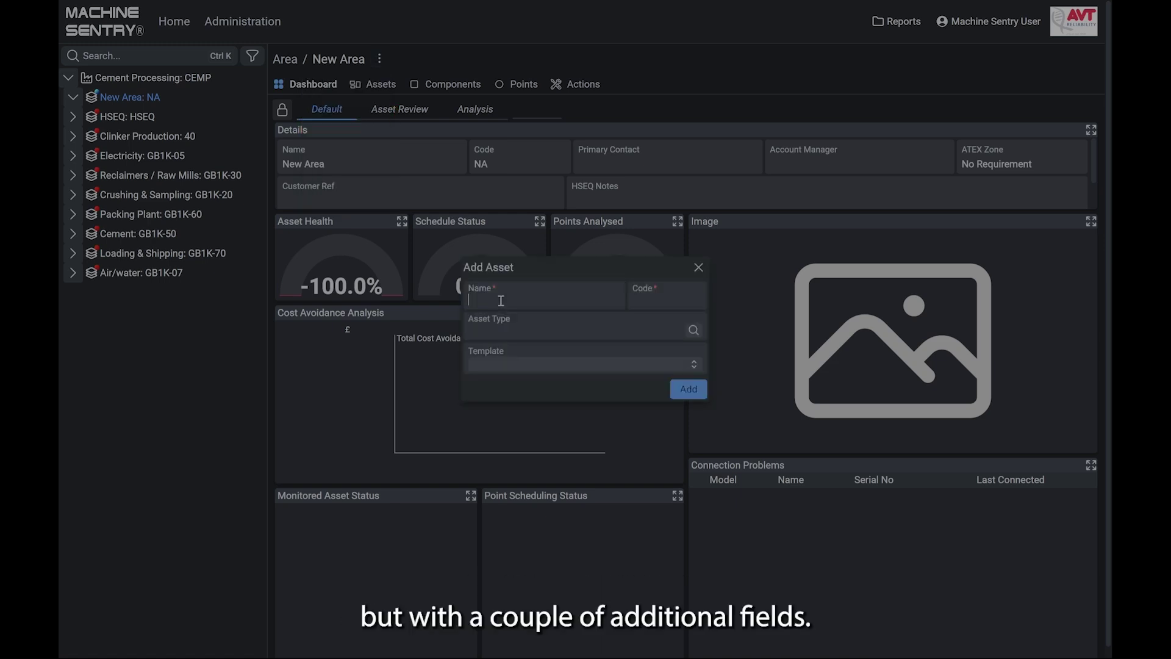
left_click(500, 300)
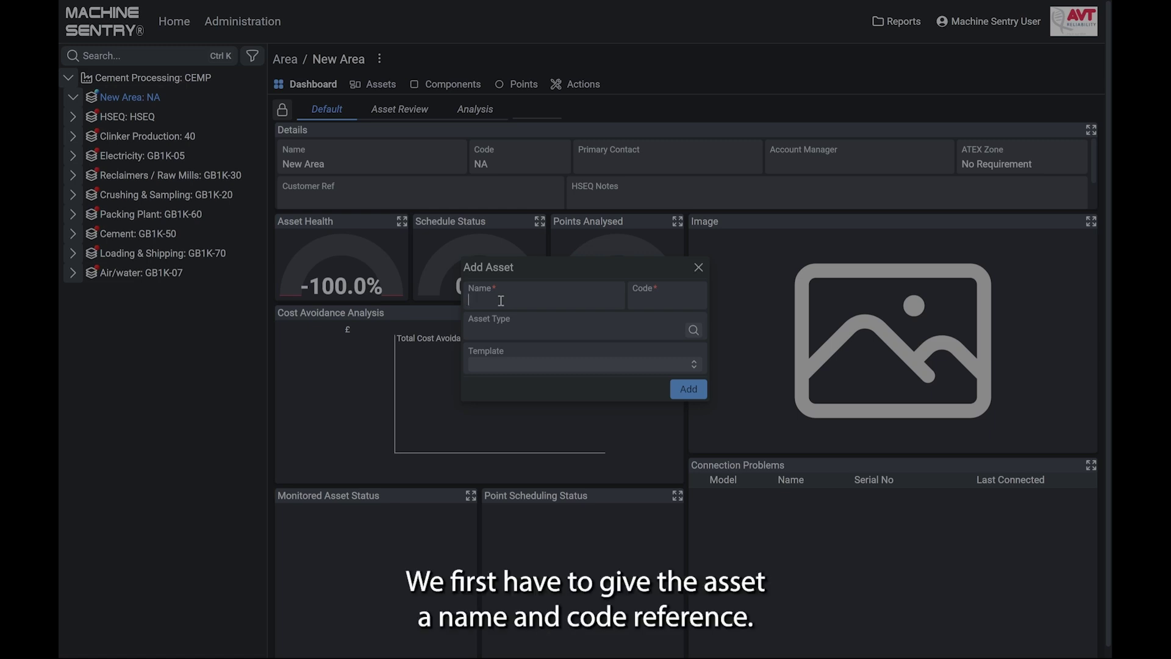
type("P")
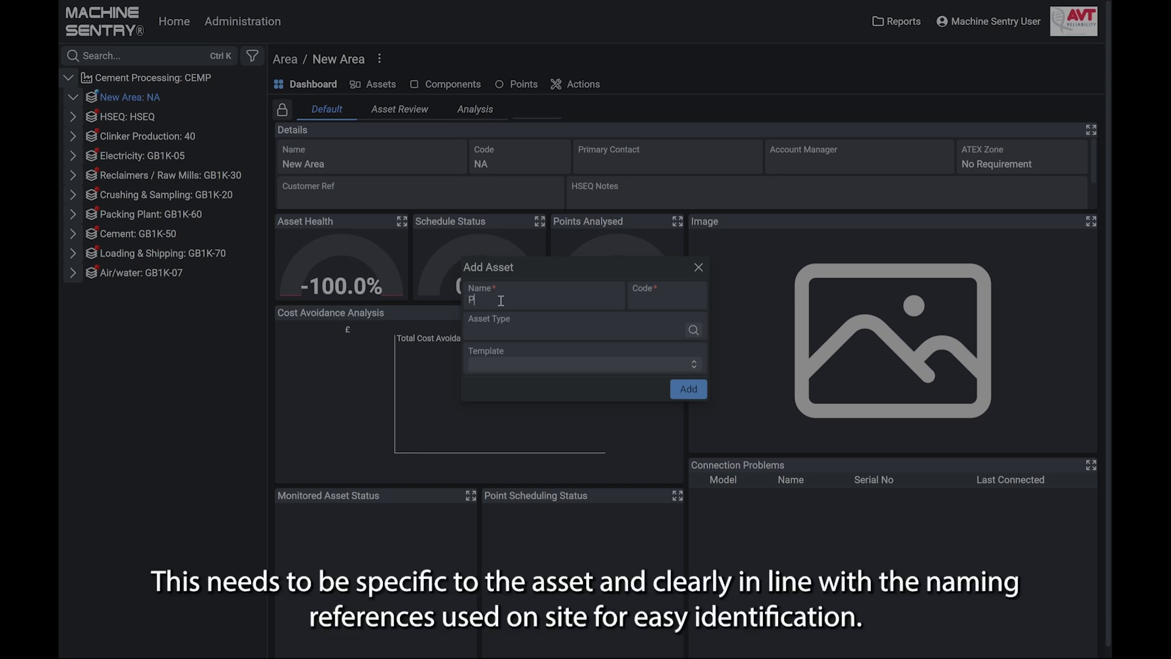
type("ump Unit 123ABC")
key("Tab")
type("PU123ABC")
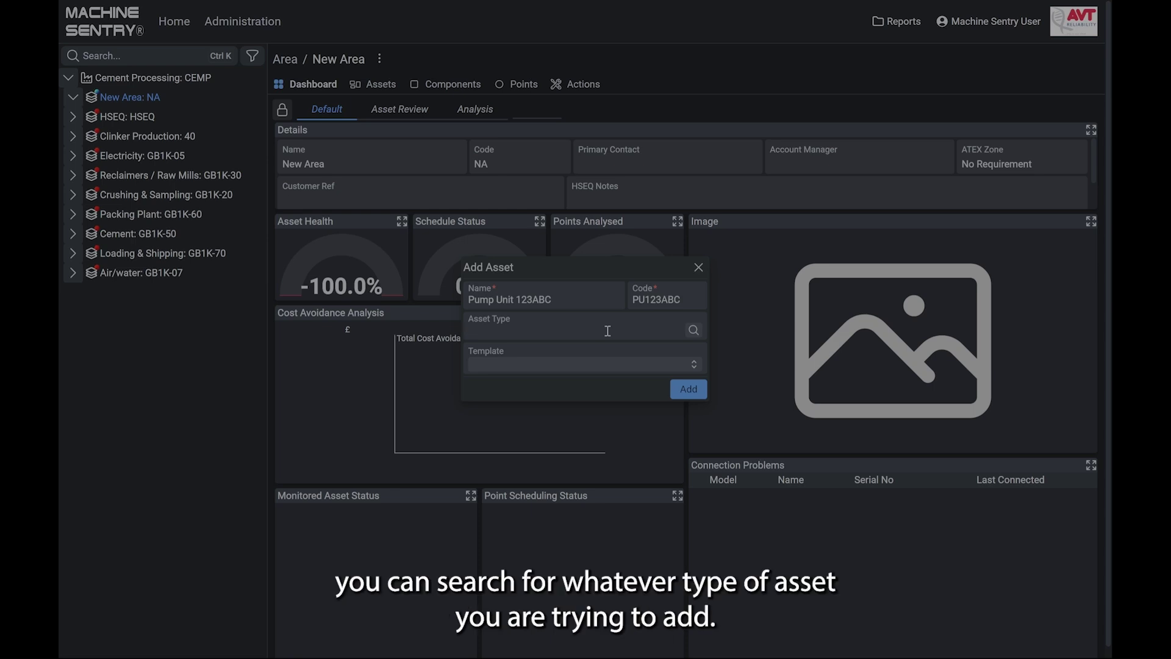
type("fan")
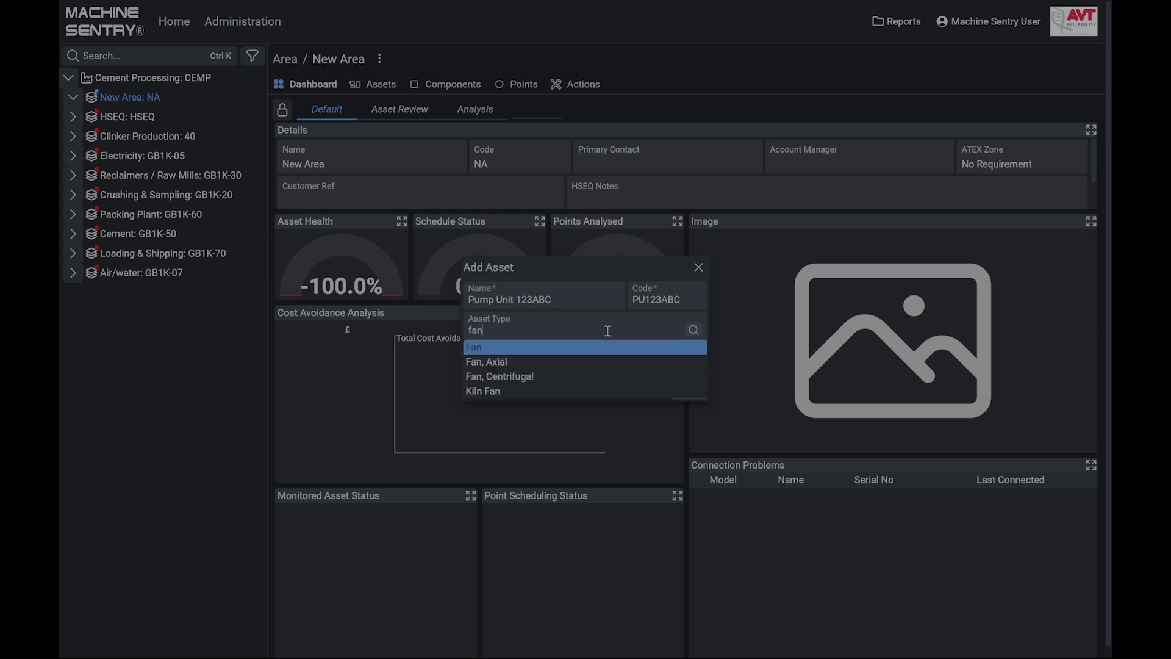
key("BackSpace")
key("BackSpace")
key("BackSpace")
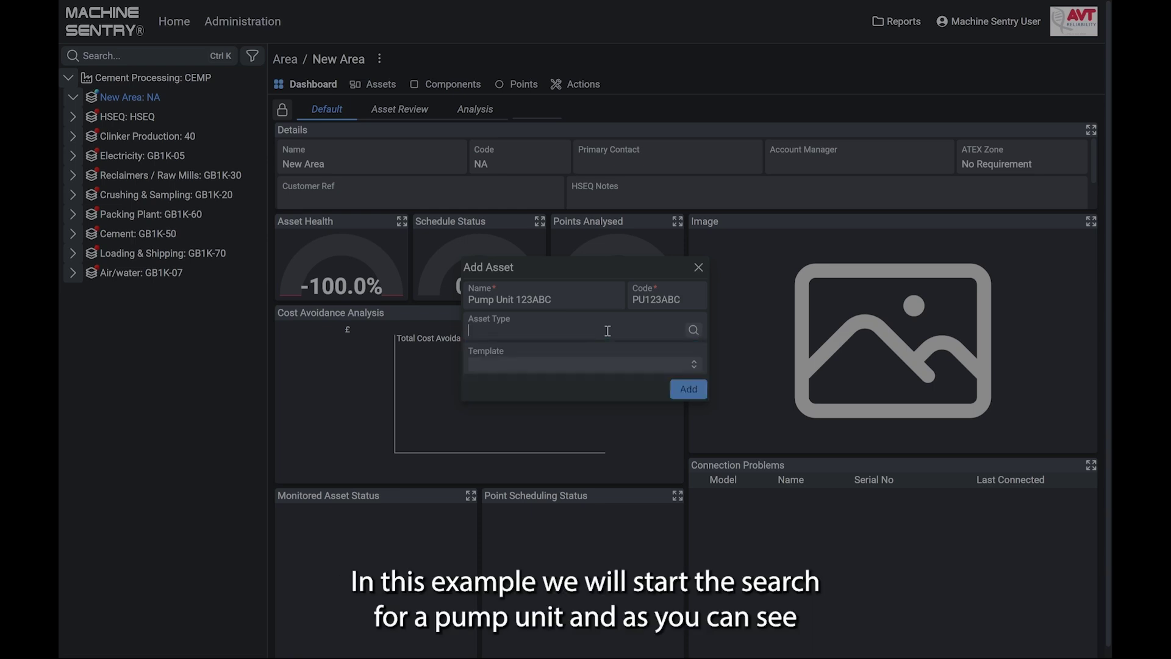
Step: Set the asset type to Pump Unit, choose None as the template, and add the asset
type("pump")
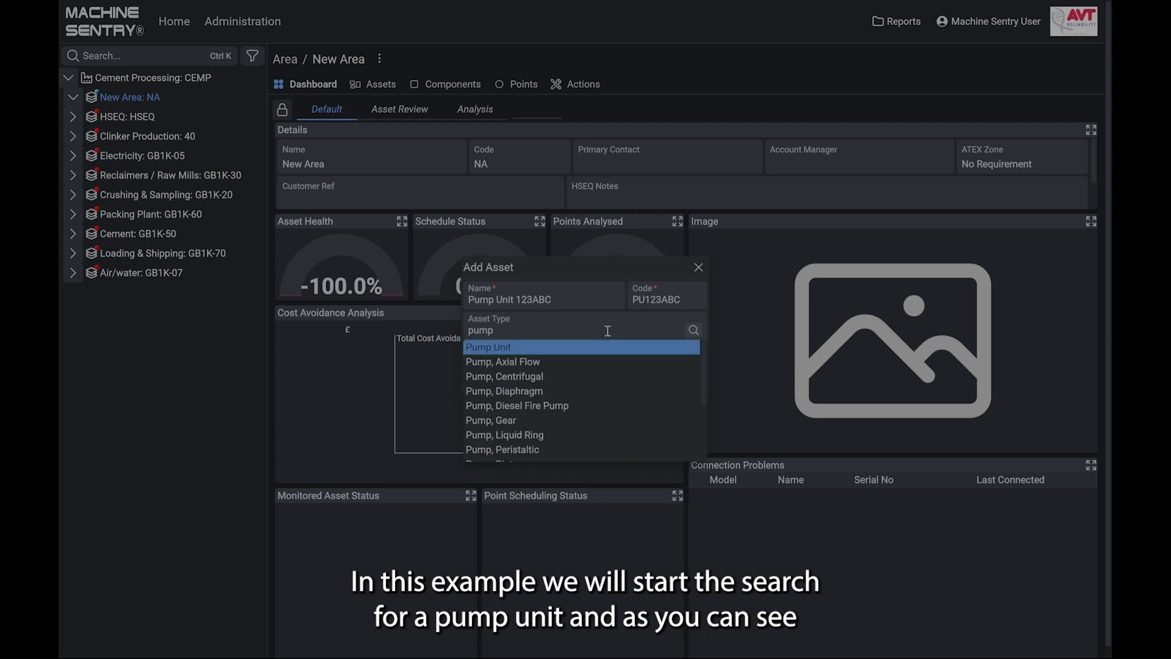
left_click(579, 352)
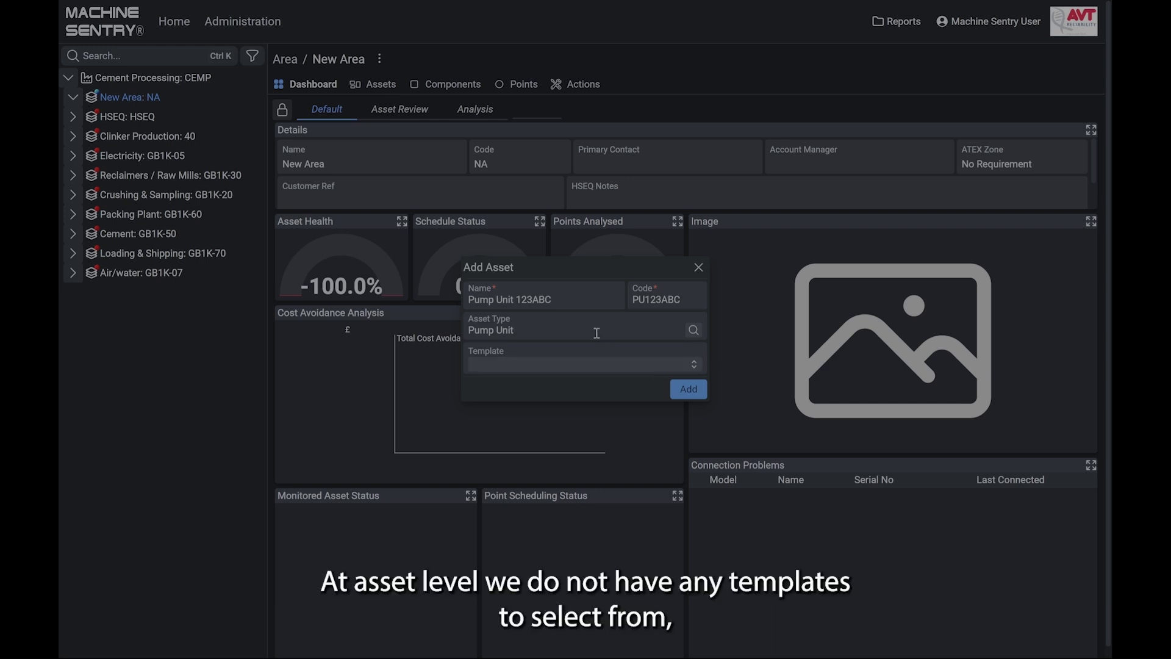
left_click(625, 366)
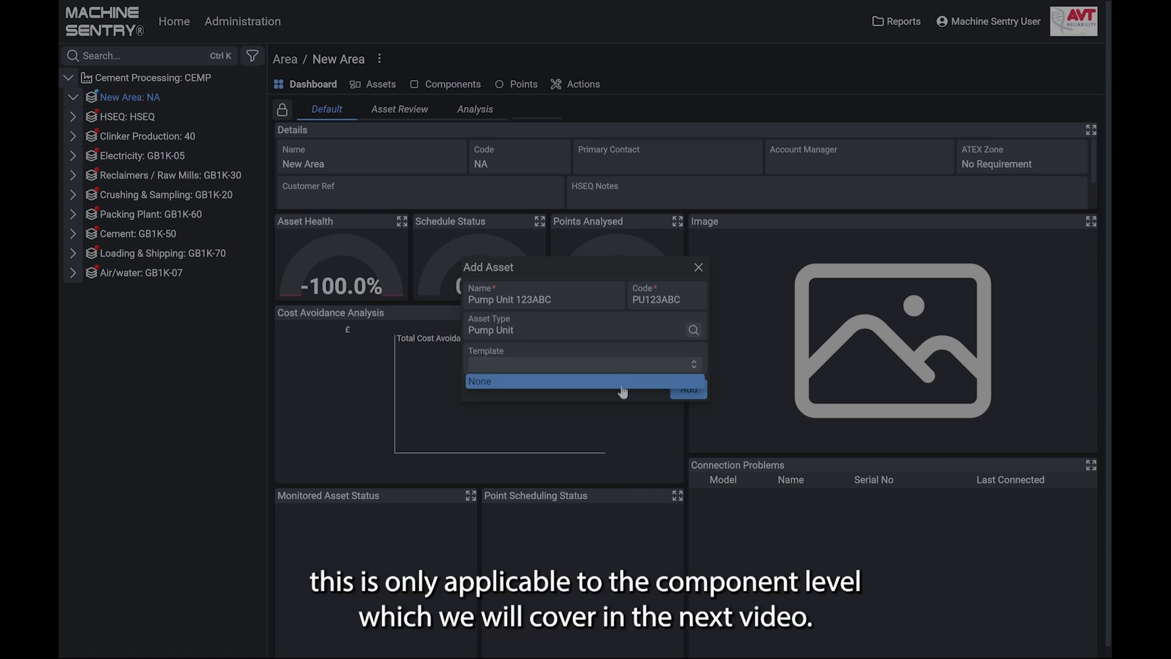
left_click(622, 384)
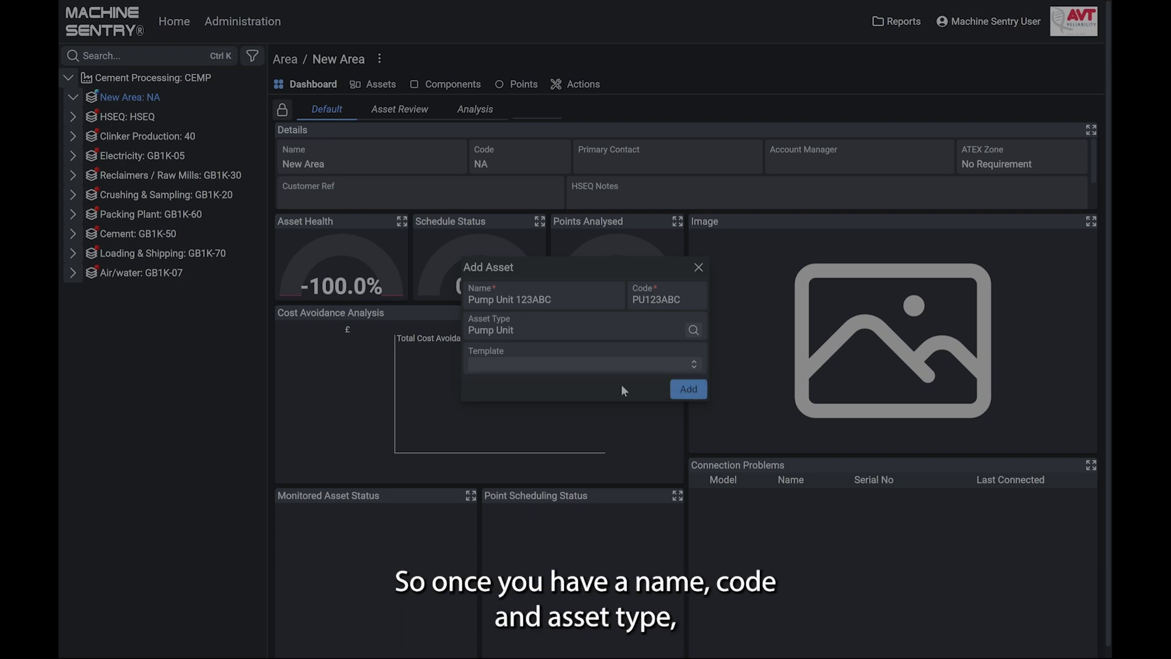
left_click(700, 393)
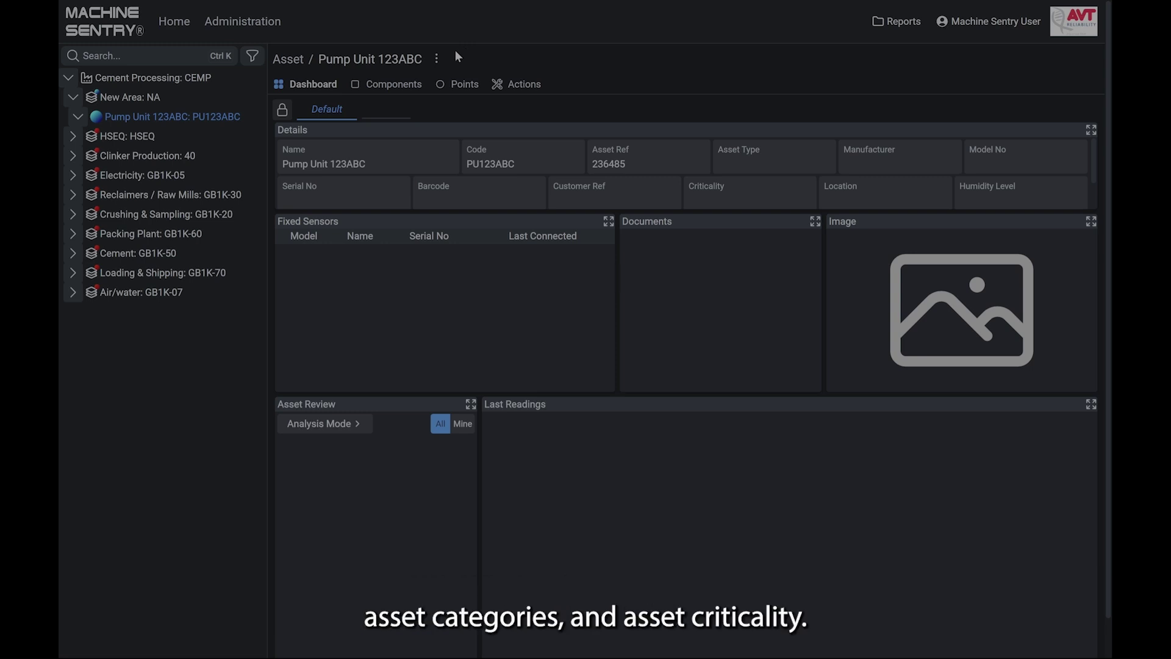
Step: Edit the details of Pump Unit 123ABC and set its Criticality to Critical
left_click(436, 58)
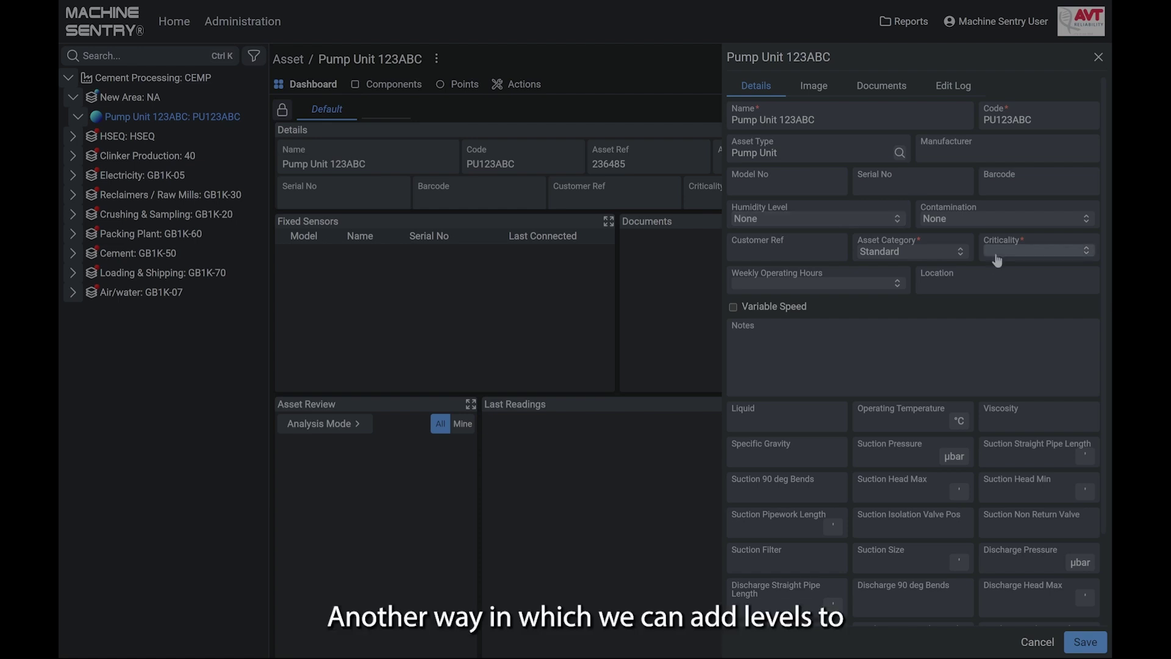
left_click(1008, 295)
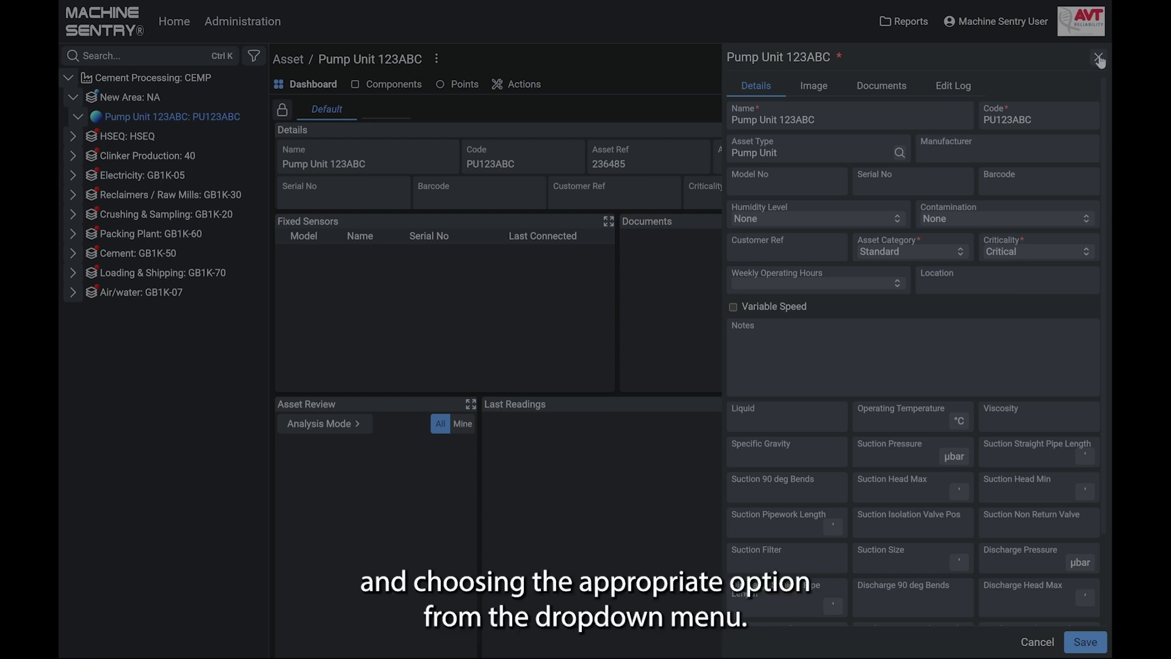
left_click(1085, 641)
right_click(148, 100)
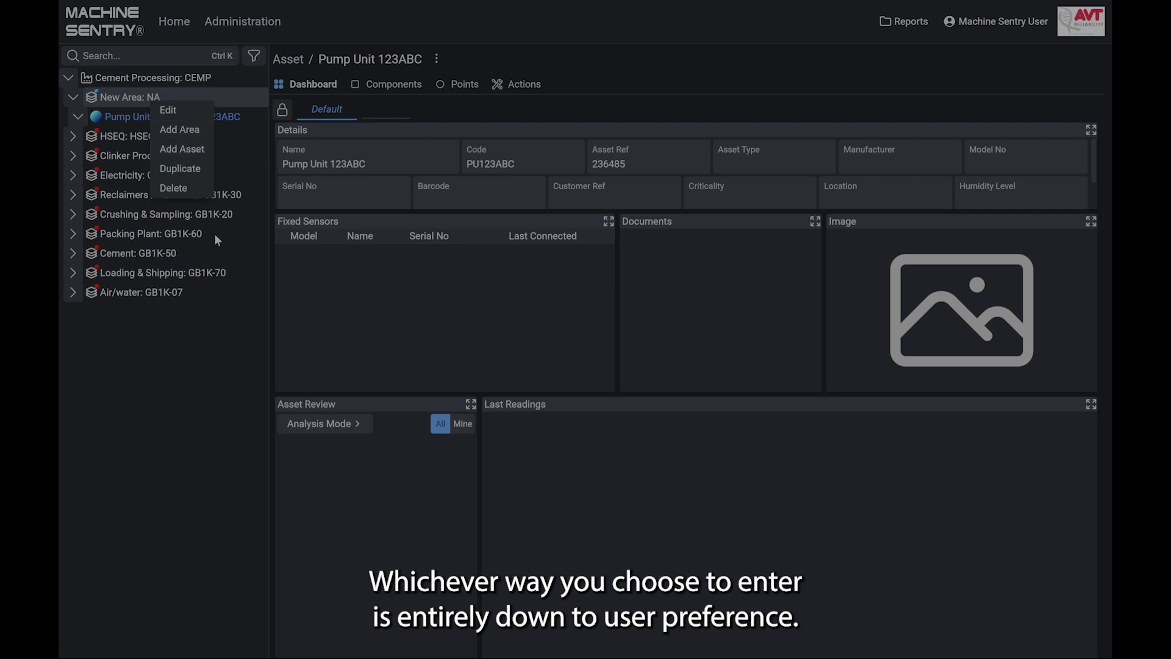
left_click(198, 348)
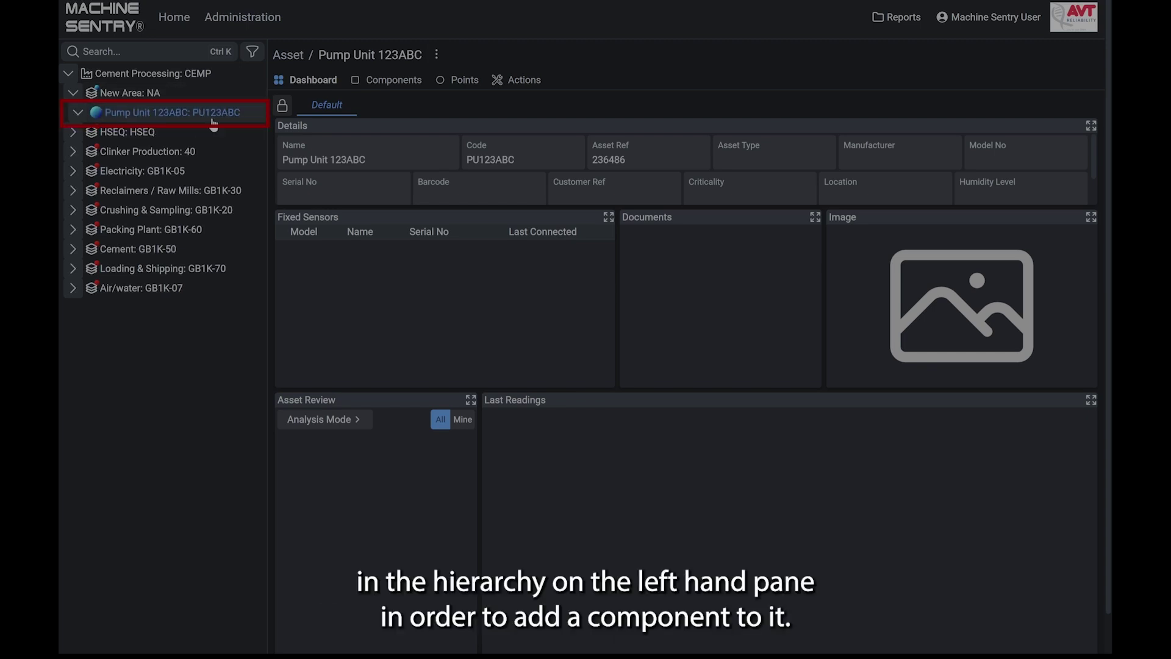
left_click(164, 93)
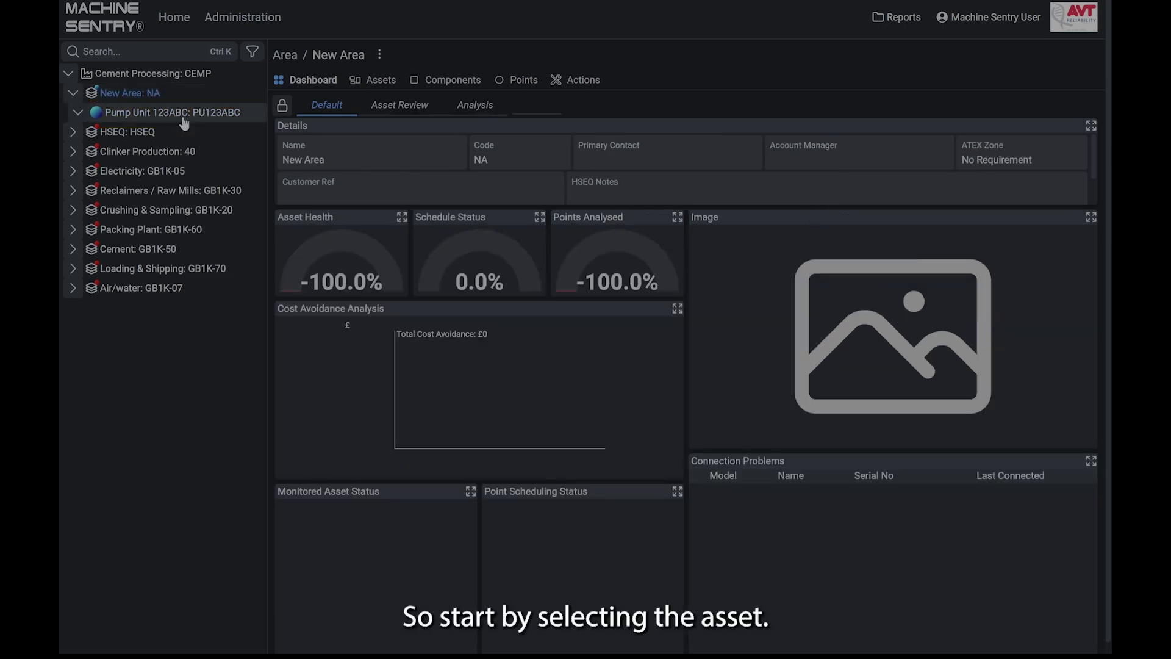
Step: Start adding a component to Pump Unit 123ABC, named Electric Motor with code EM
left_click(183, 118)
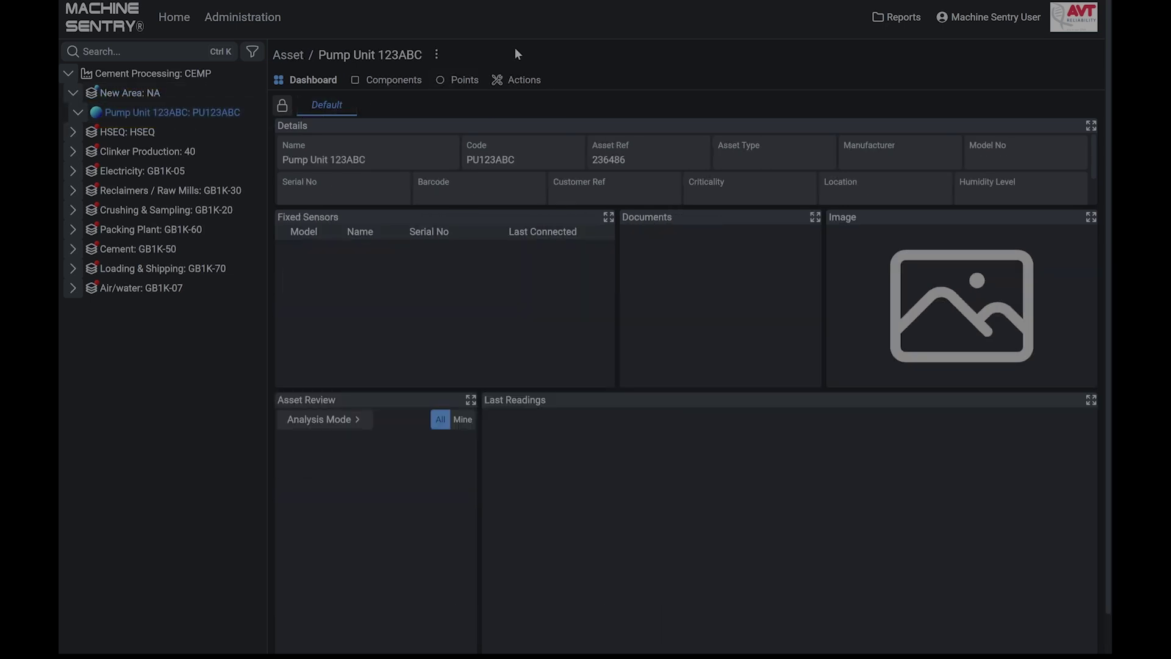
left_click(438, 56)
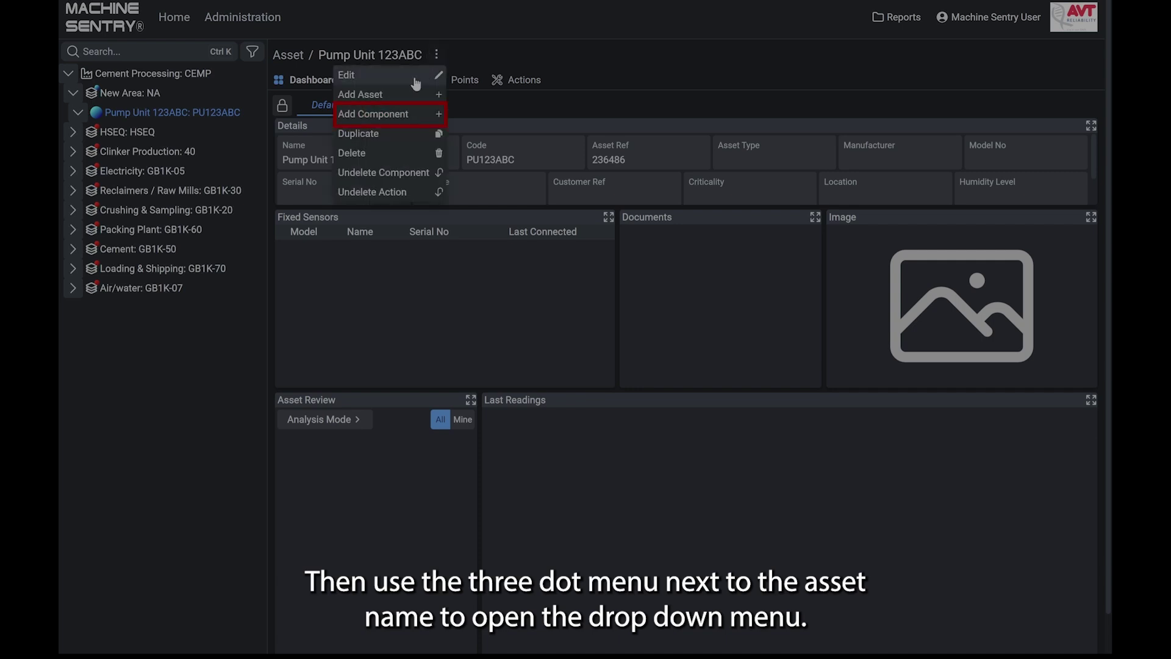
left_click(420, 119)
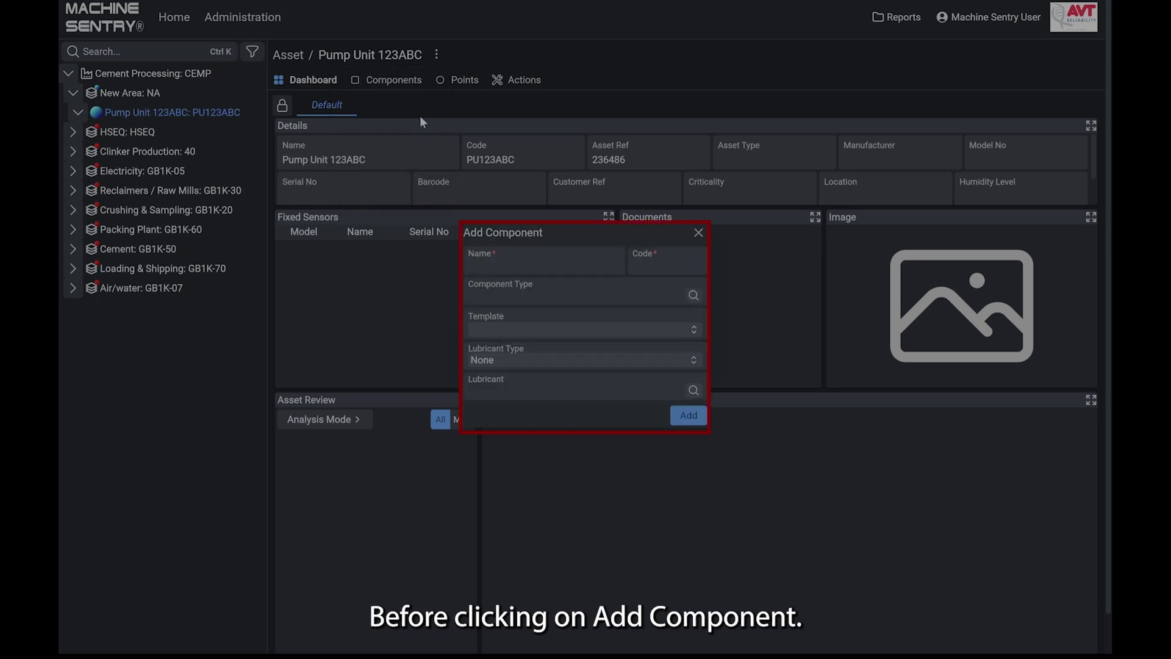
left_click(562, 265)
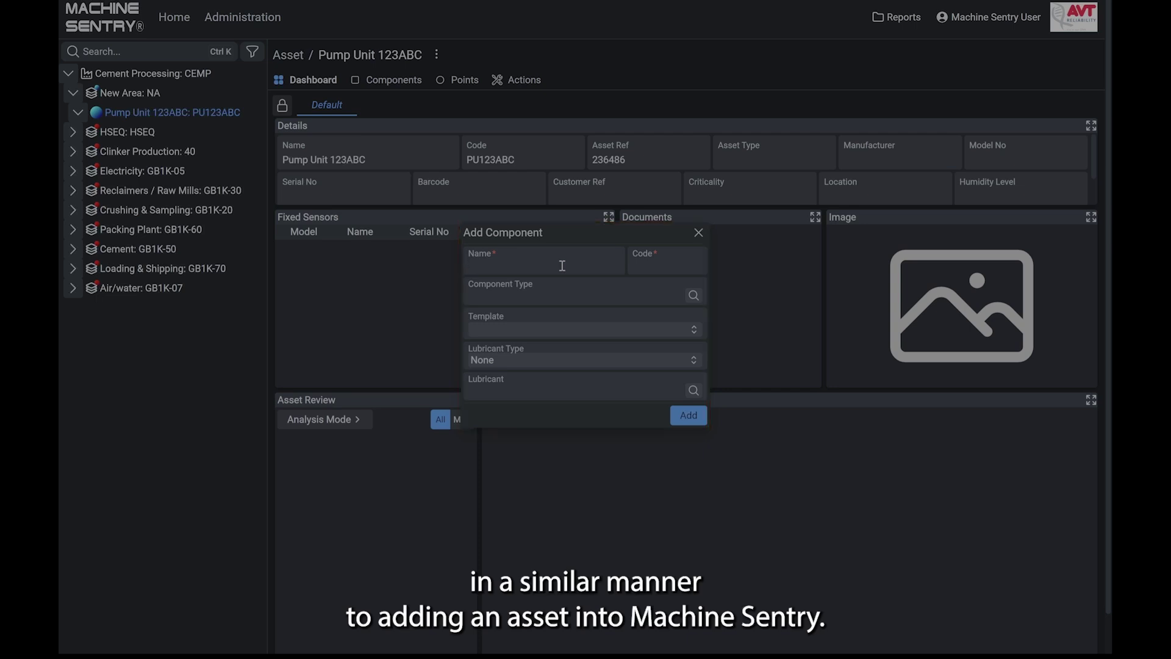
type("Electric ")
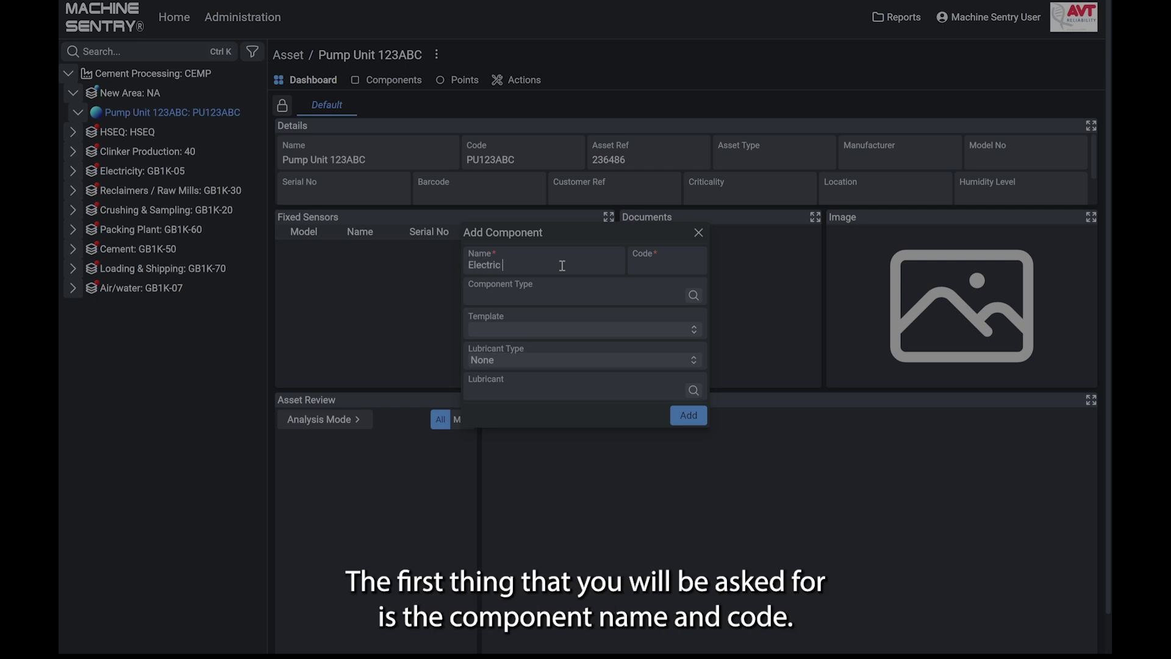
type("Motor")
key("Tab")
type("EM")
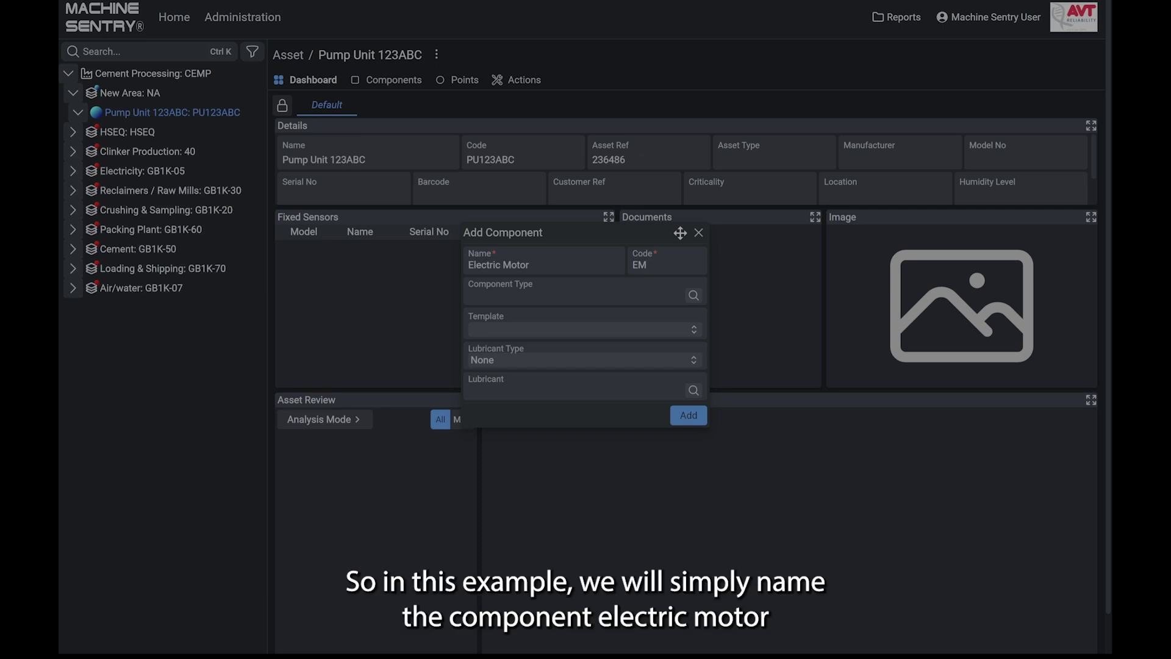
left_click(593, 301)
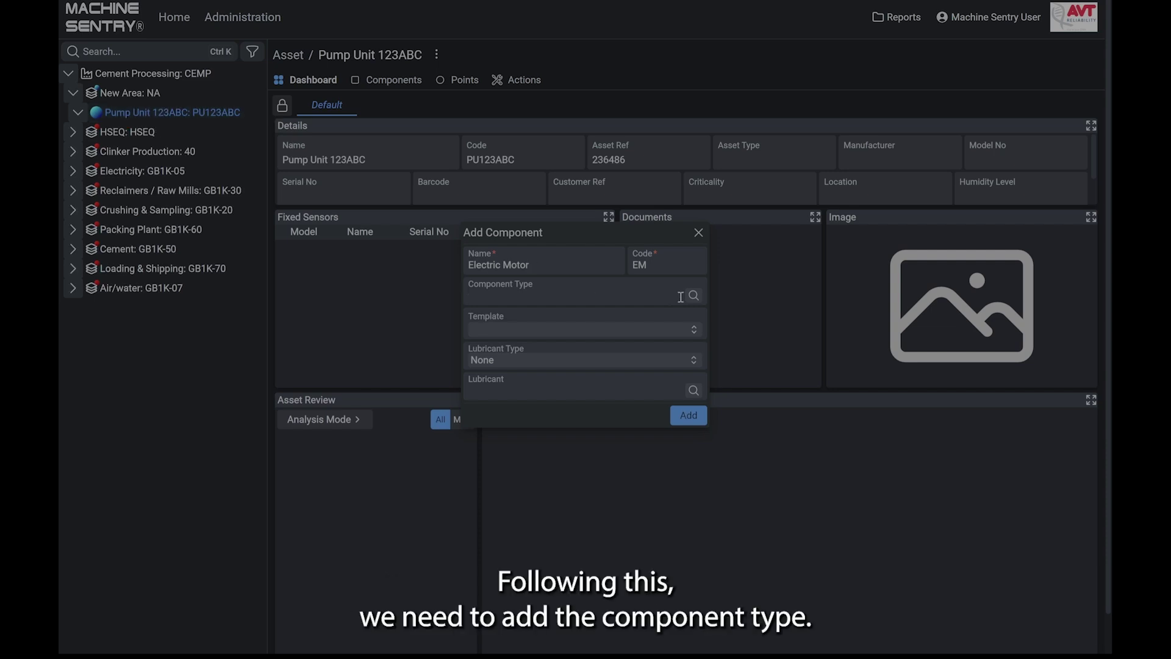
type("GEARB")
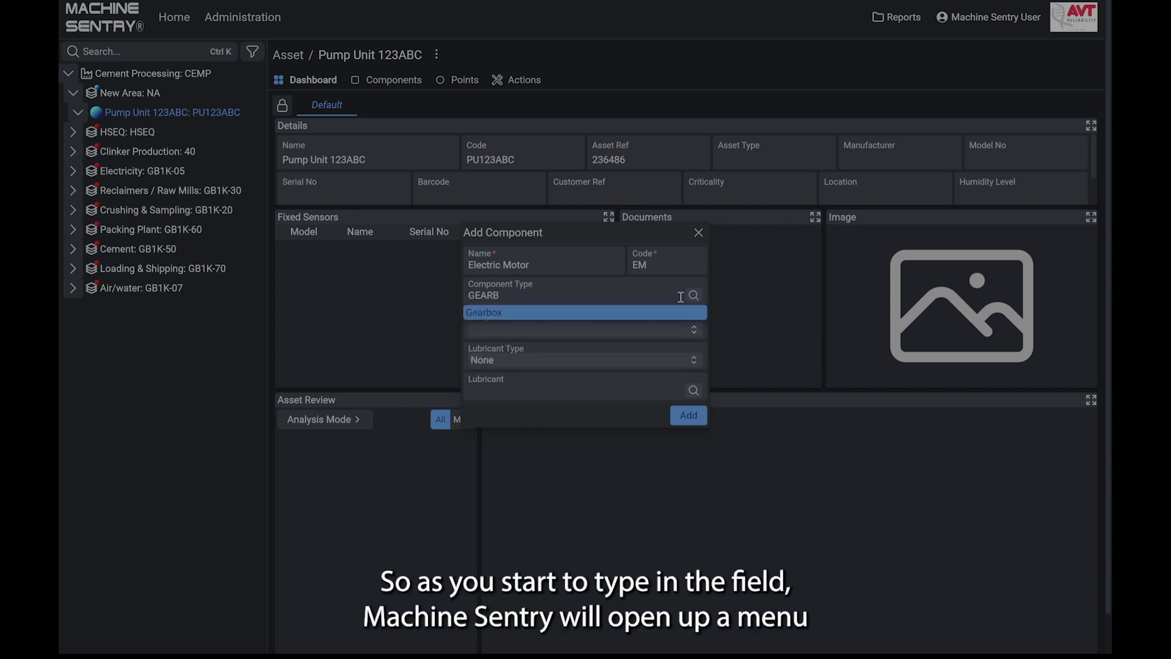
key("BackSpace")
key("BackSpace")
key("BackSpace")
key("BackSpace")
key("BackSpace")
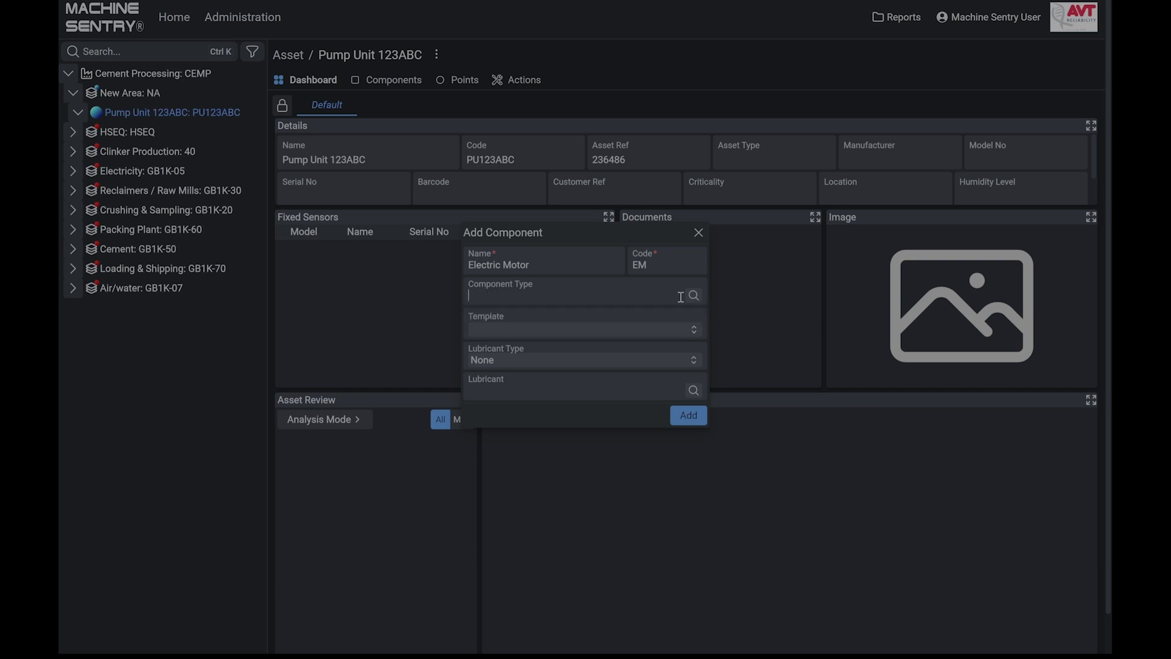
type("FAN")
key("BackSpace")
key("BackSpace")
key("BackSpace")
Step: Set the component type to Electric Motor and review the templates available for it
type("ELEC")
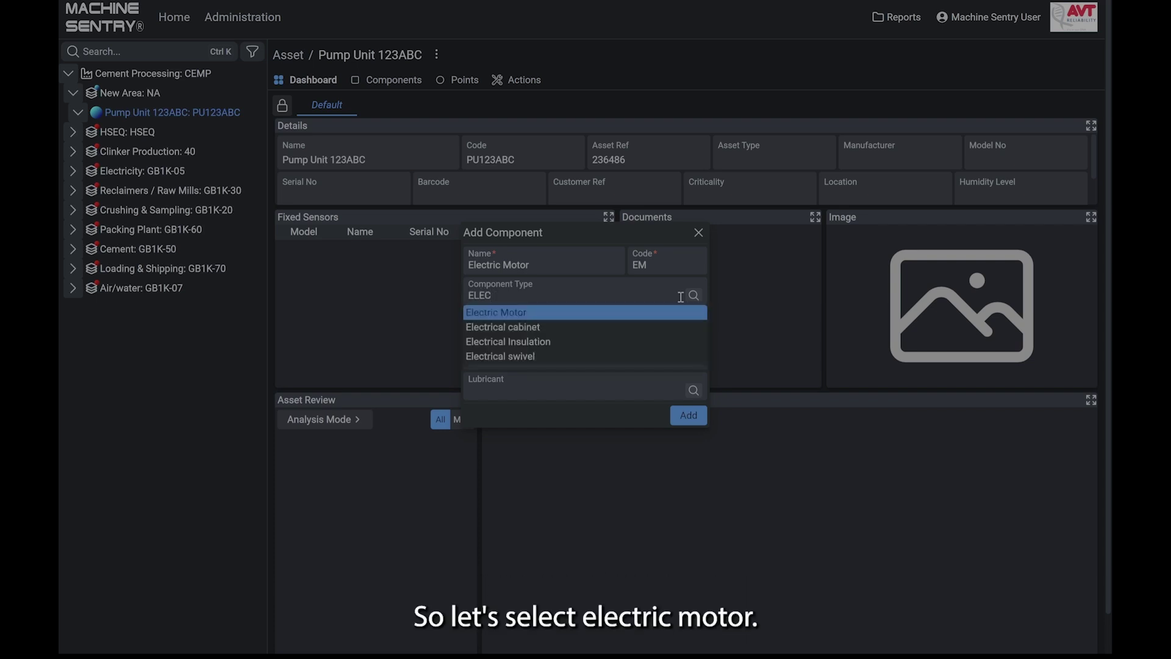
key("Return")
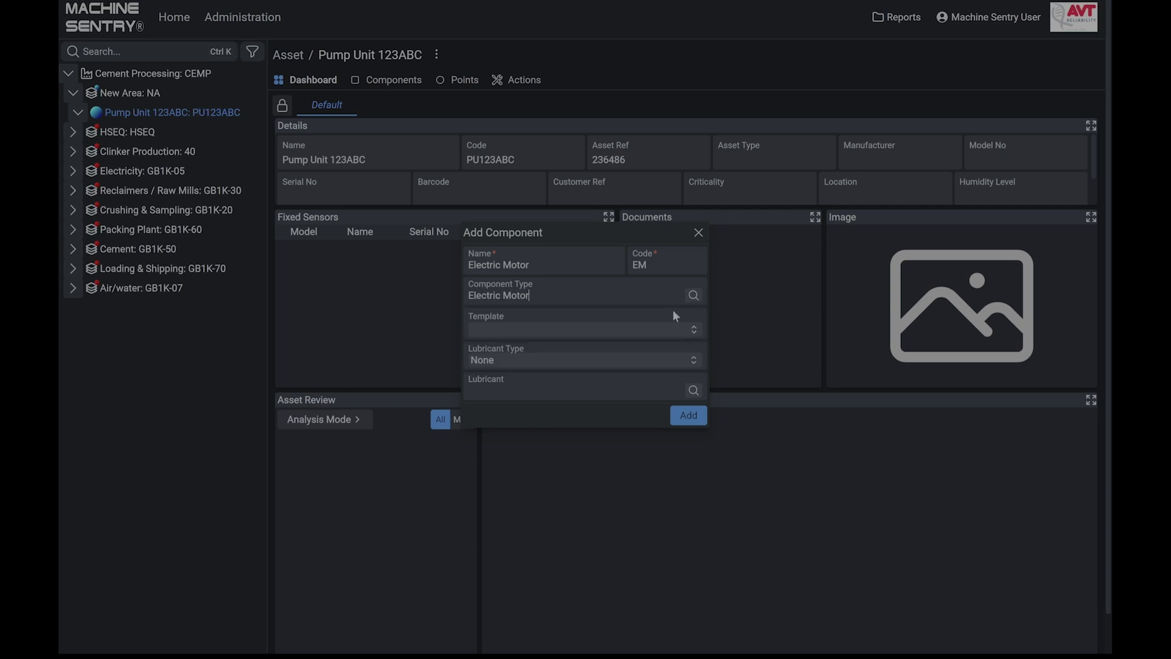
left_click(695, 333)
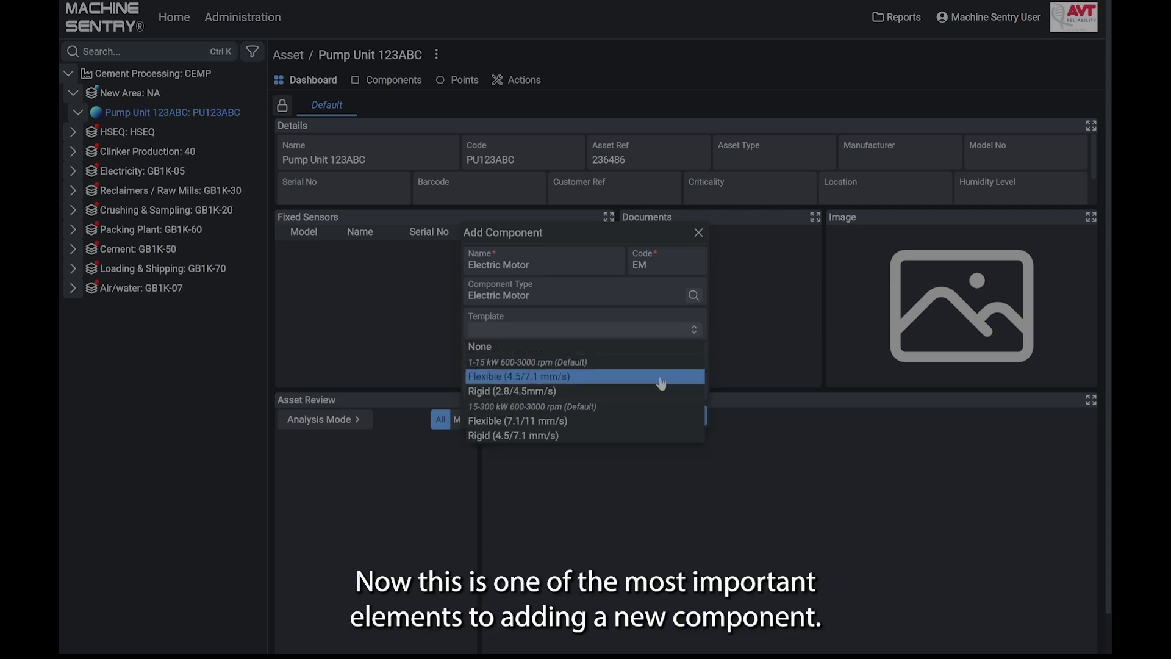
left_click(684, 319)
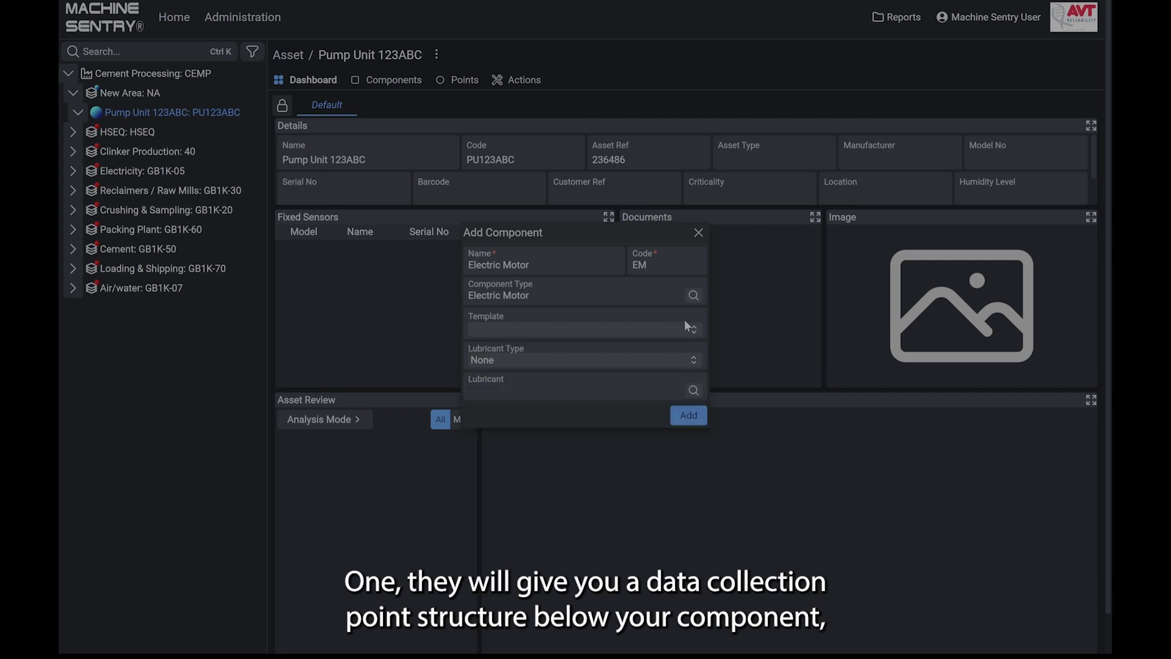
Step: Examine the point structure of the Dust Plant Fan's Electric Motor under Arodo Packer in the Packing Plant area
left_click(223, 233)
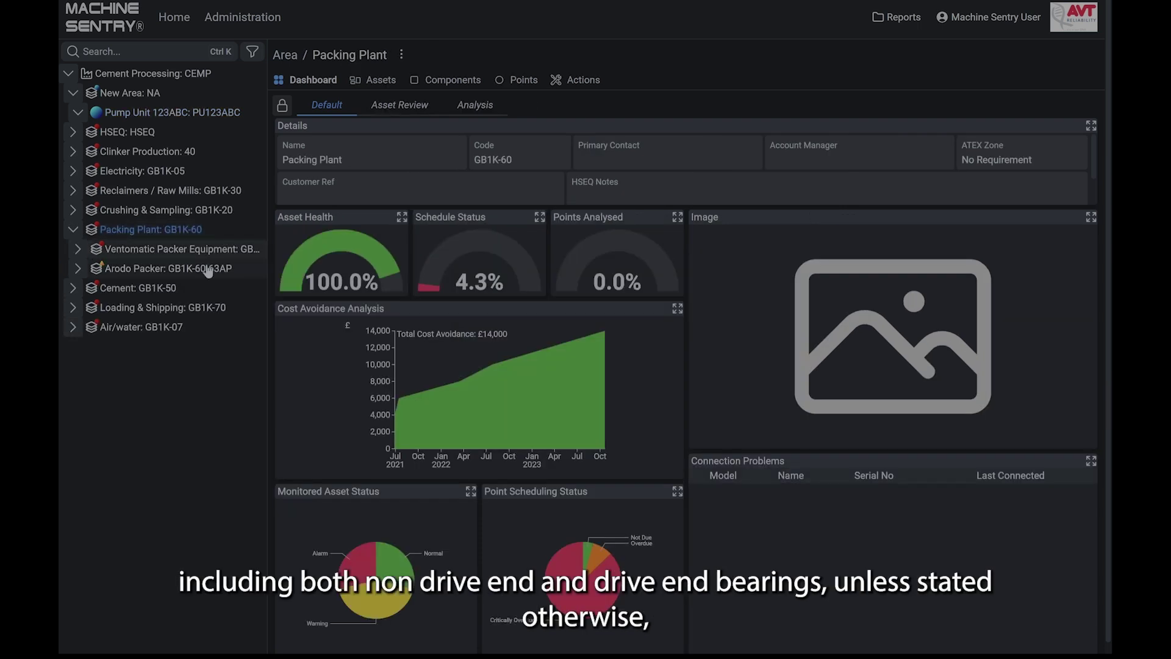
left_click(151, 269)
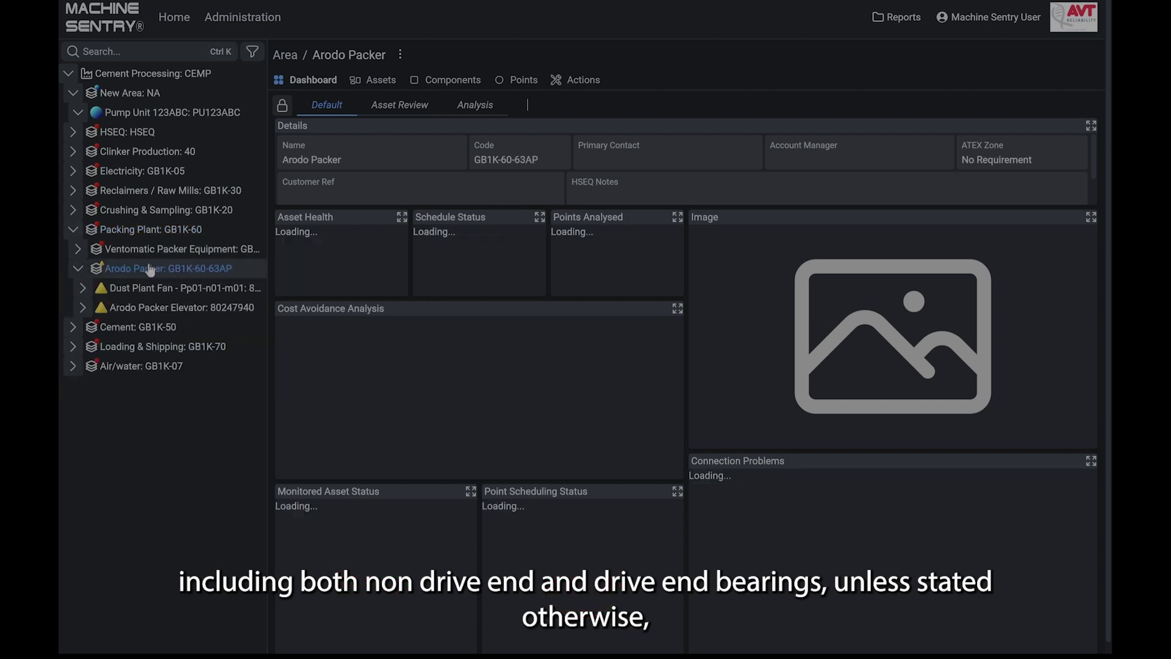
left_click(174, 287)
left_click(194, 307)
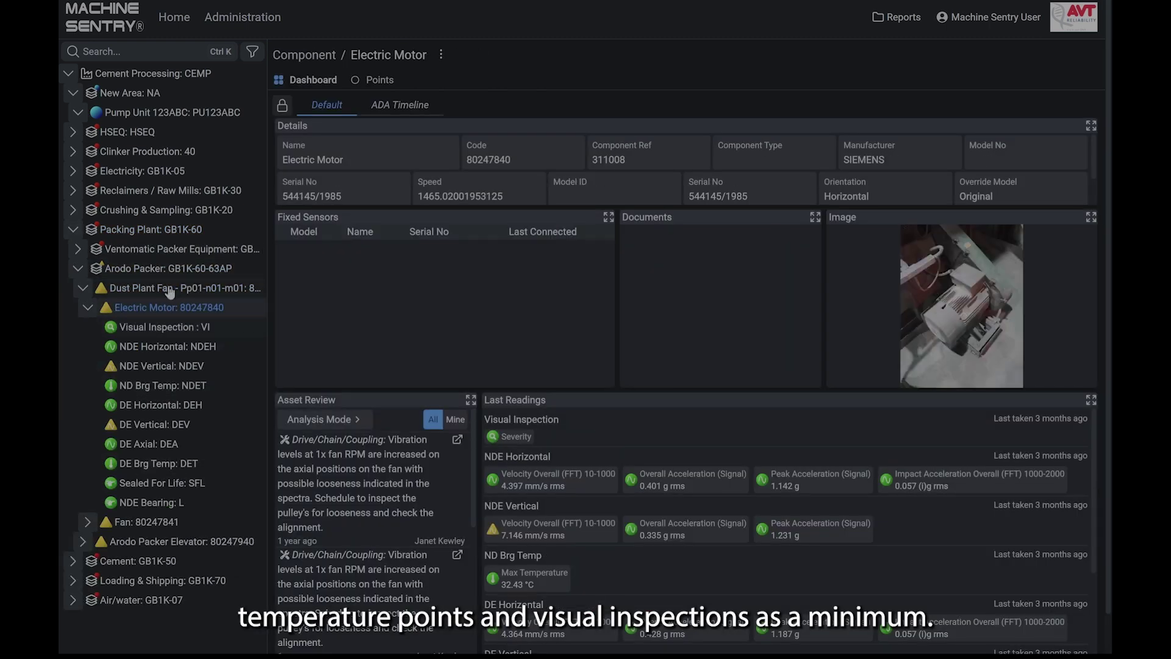
left_click(72, 230)
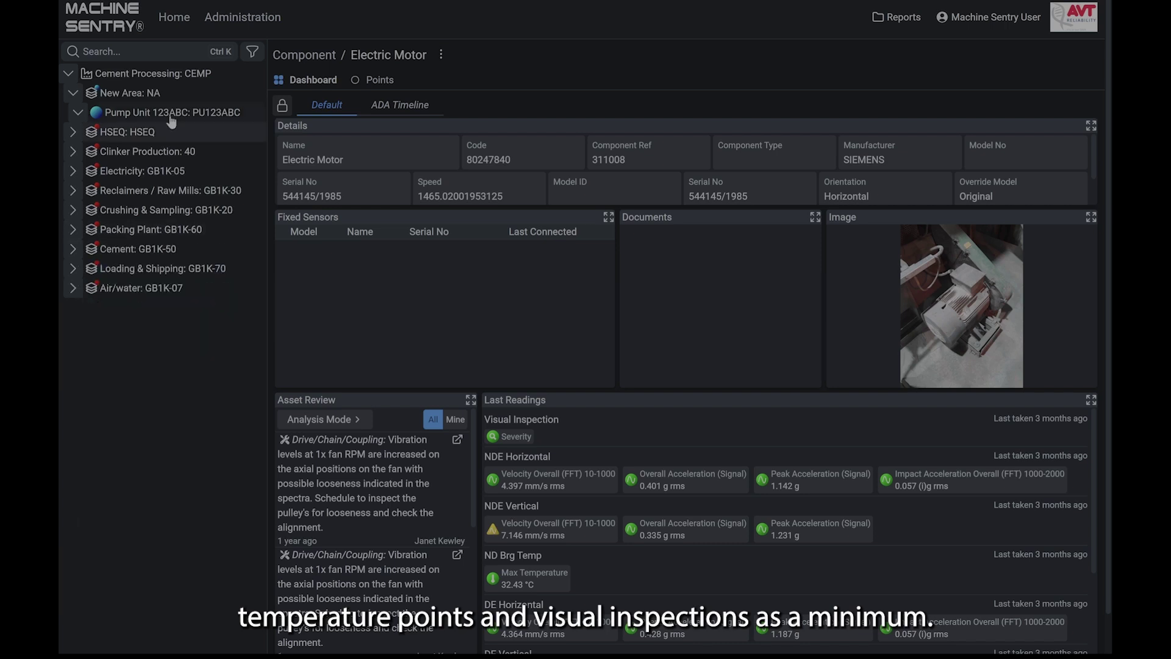
Step: Start adding a new component to Pump Unit 123ABC, with the name Electric Motor and the code EM
left_click(173, 115)
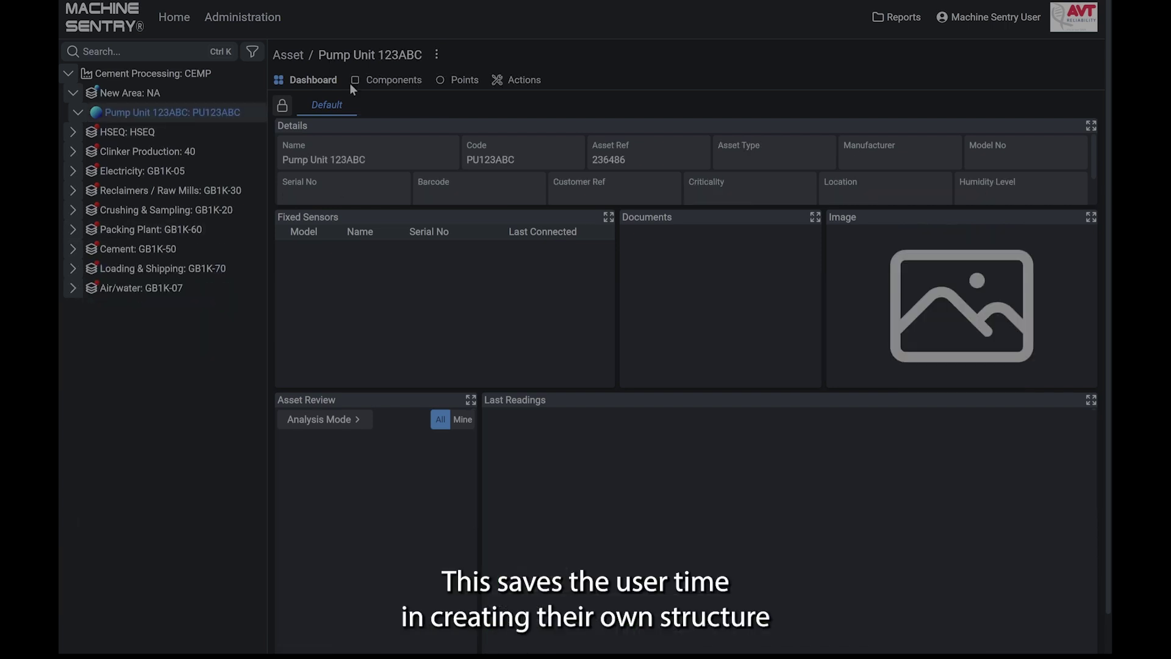
left_click(436, 56)
left_click(407, 111)
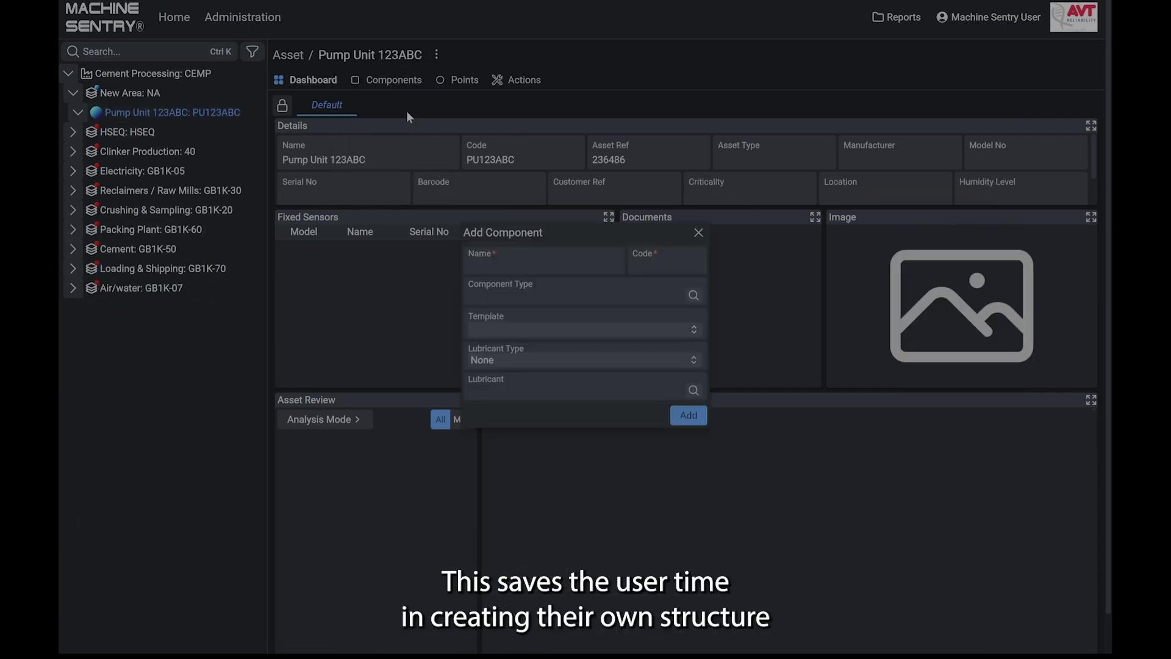
left_click(542, 268)
type("eLECTRIC")
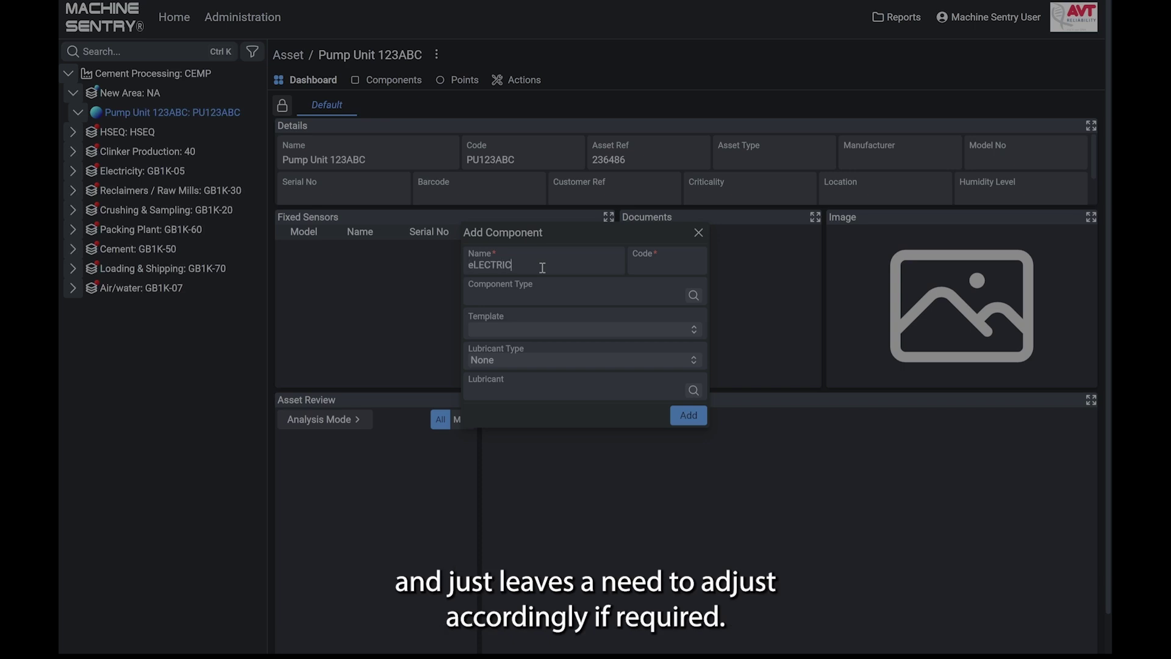
key("ctrl+a")
key("BackSpace")
type("Elec")
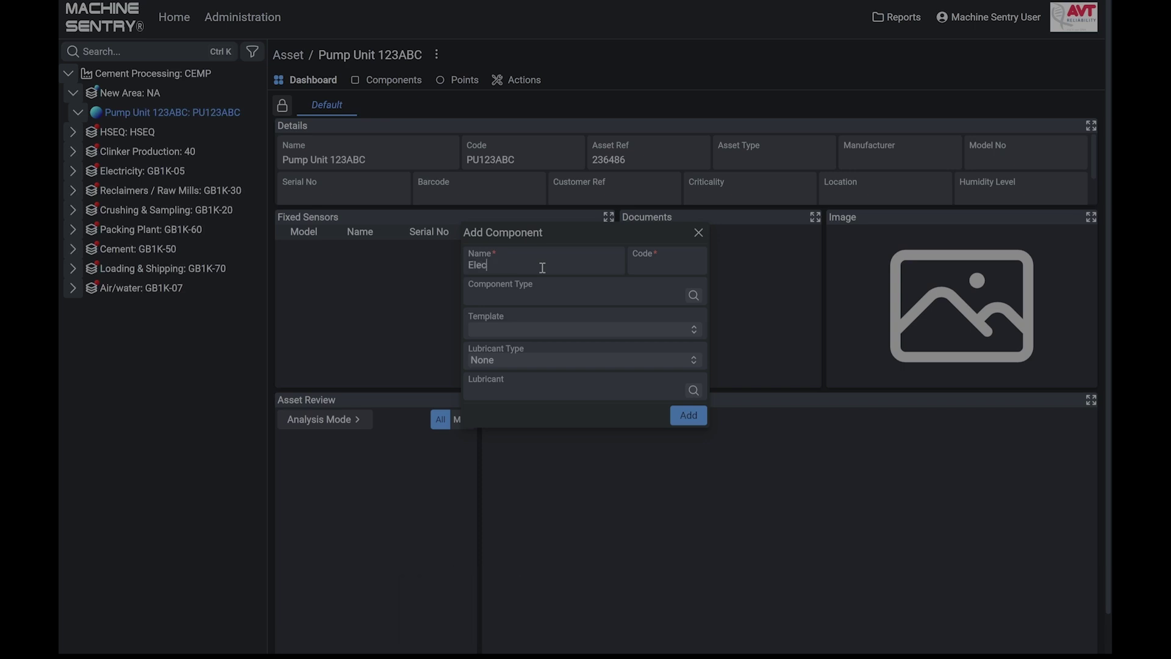
type("tric Motor")
key("Tab")
type("EM")
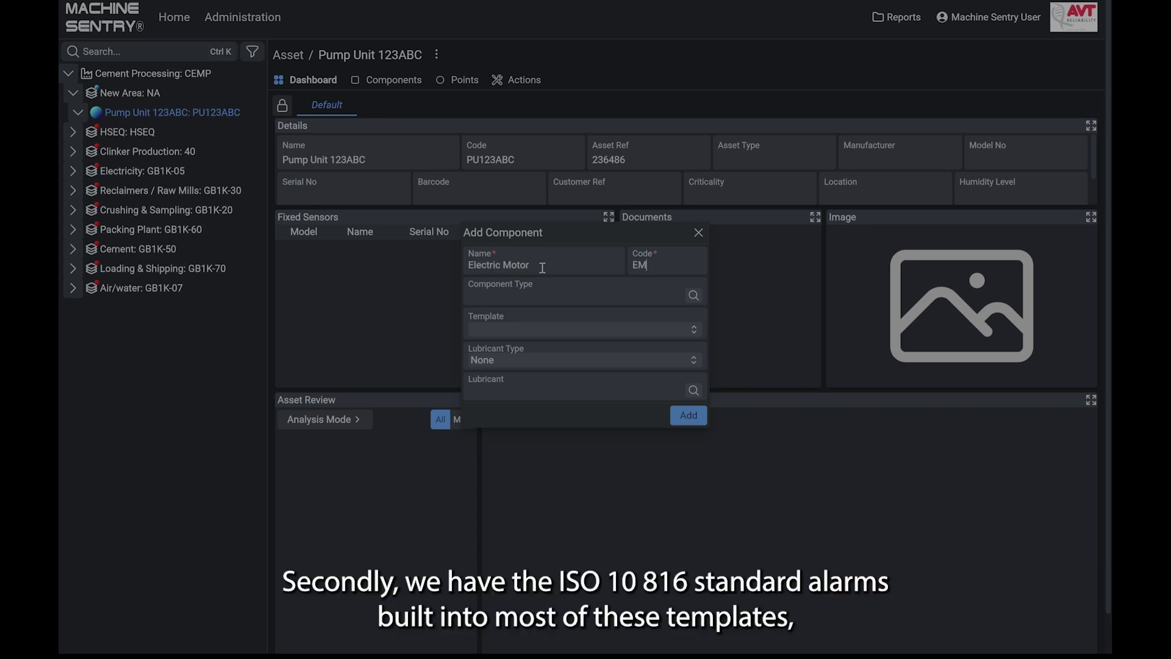
Step: Set the component type to Electric Motor and choose the Rigid (2.8/4.5mm/s) template for 1-15 kW, 600-3000 rpm
left_click(538, 294)
type("Electric")
key("Return")
left_click(686, 336)
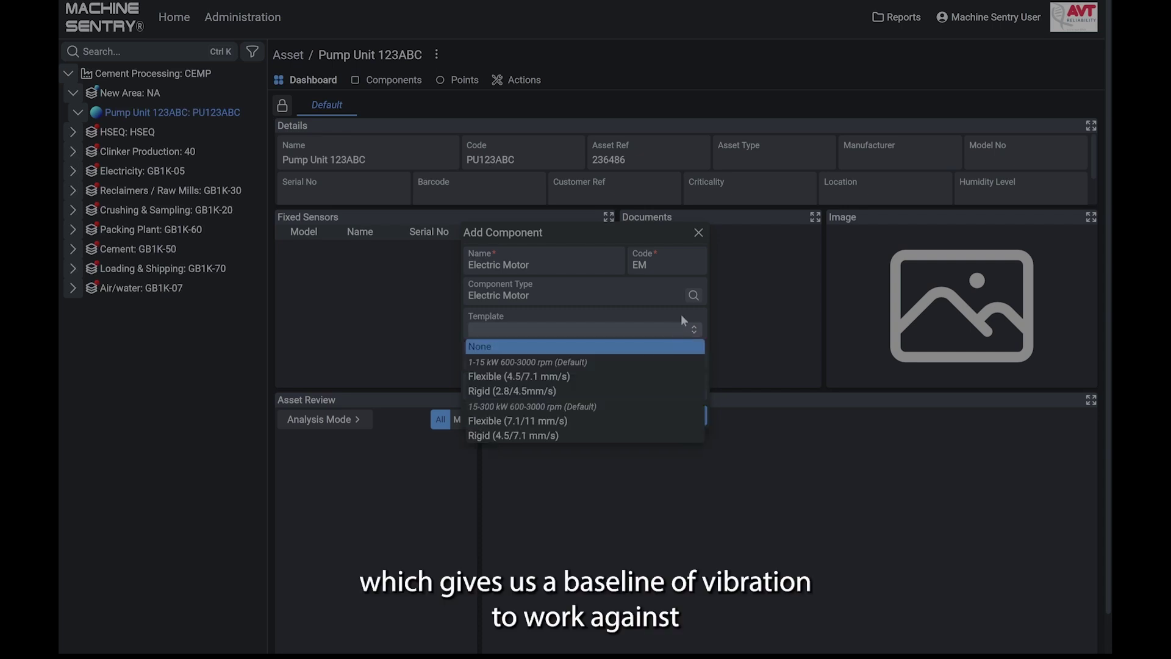
left_click(681, 314)
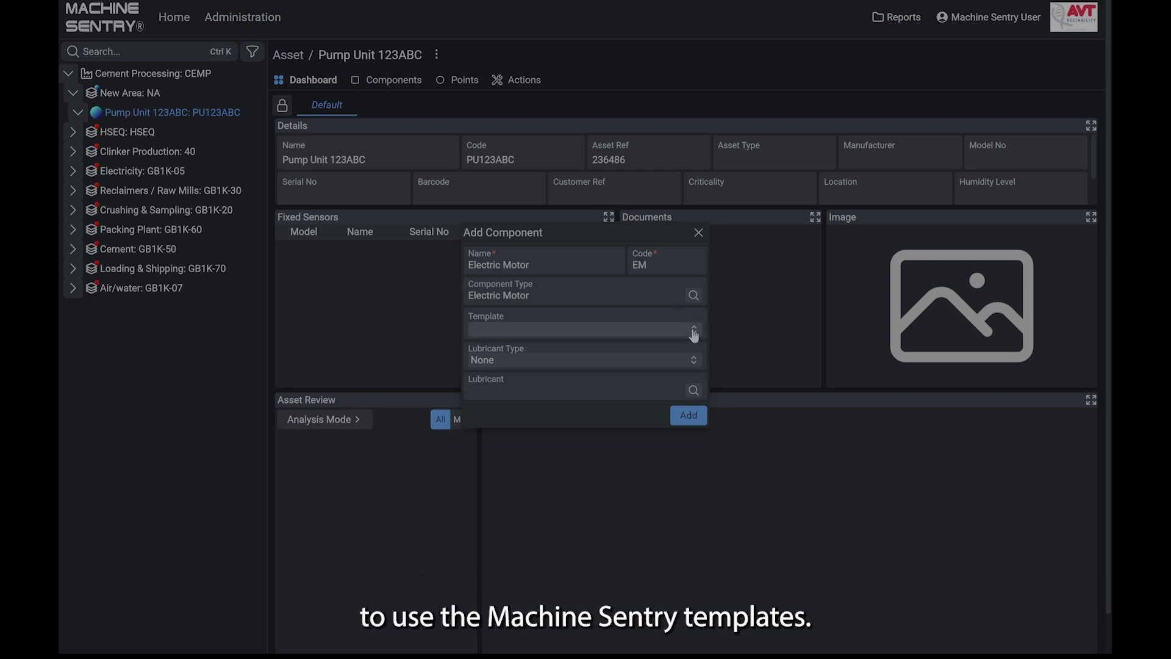
left_click(693, 333)
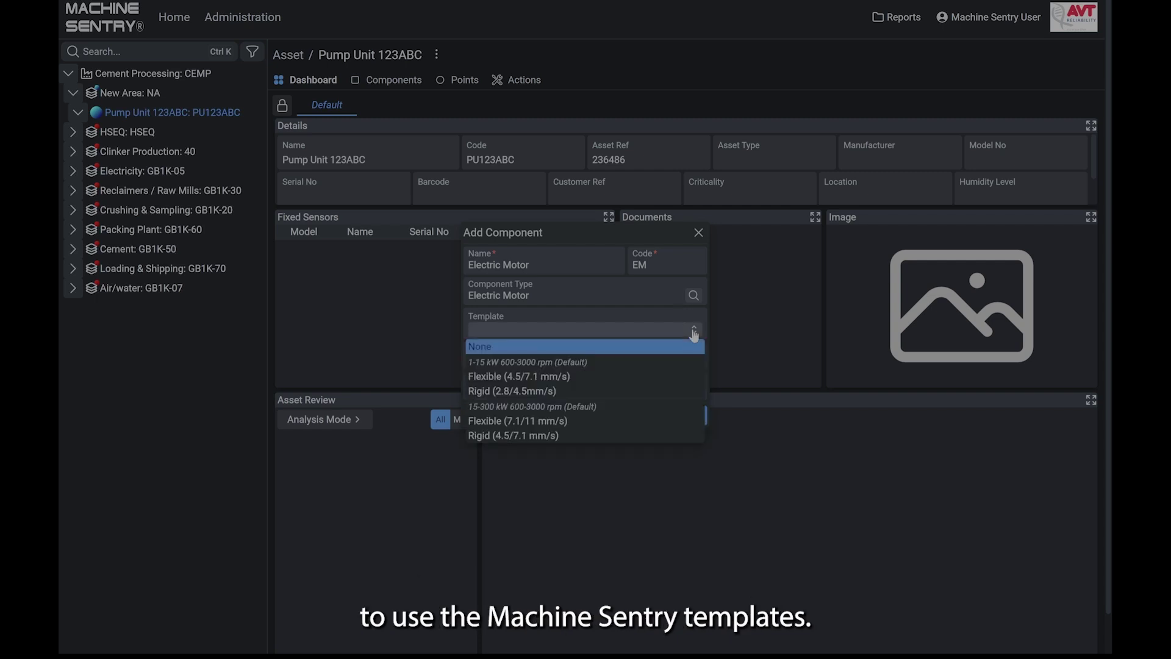
left_click(604, 391)
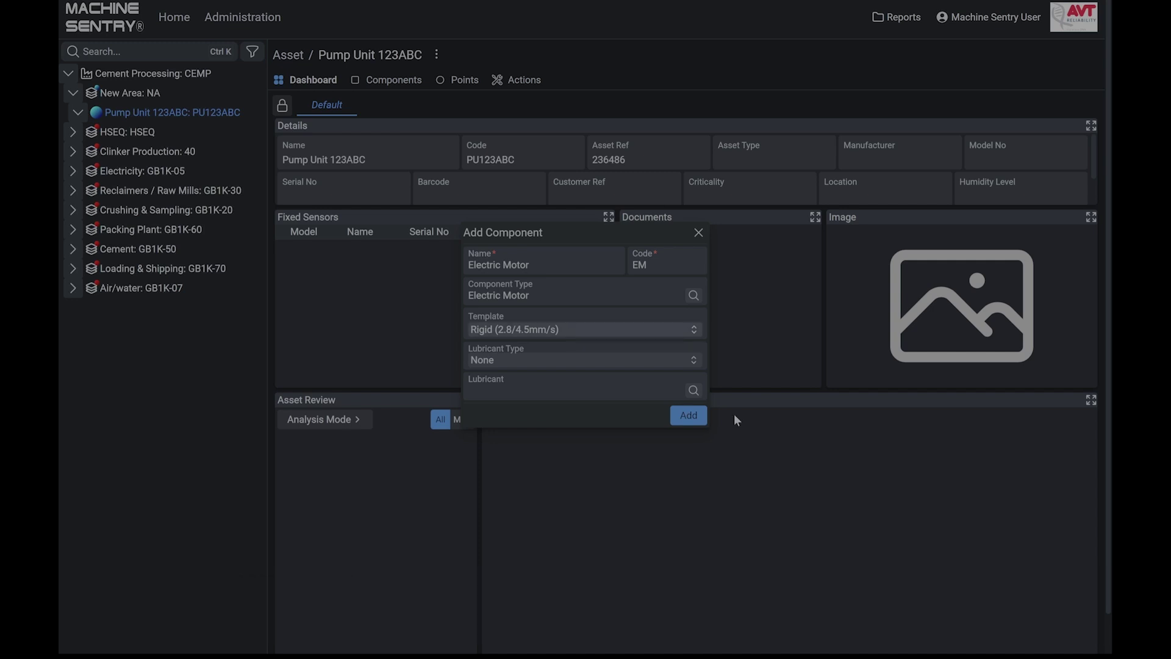
Step: Review the available lubricant types for the Electric Motor component and choose Grease
left_click(696, 366)
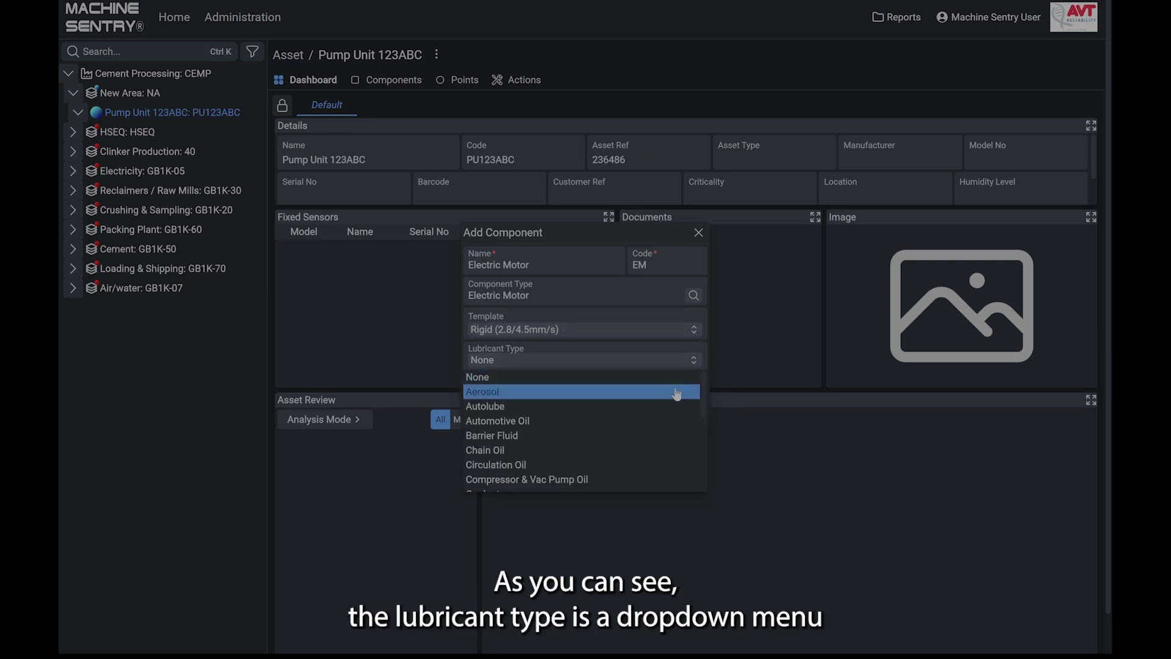
scroll(658, 445, "down", 3)
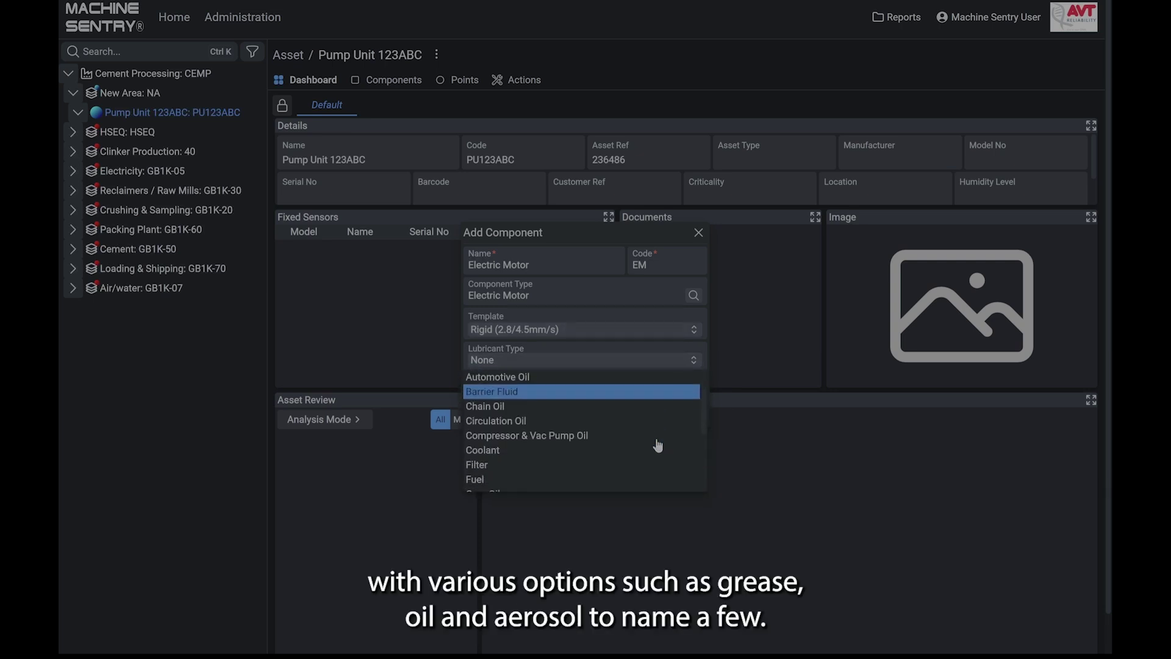
scroll(657, 445, "down", 4)
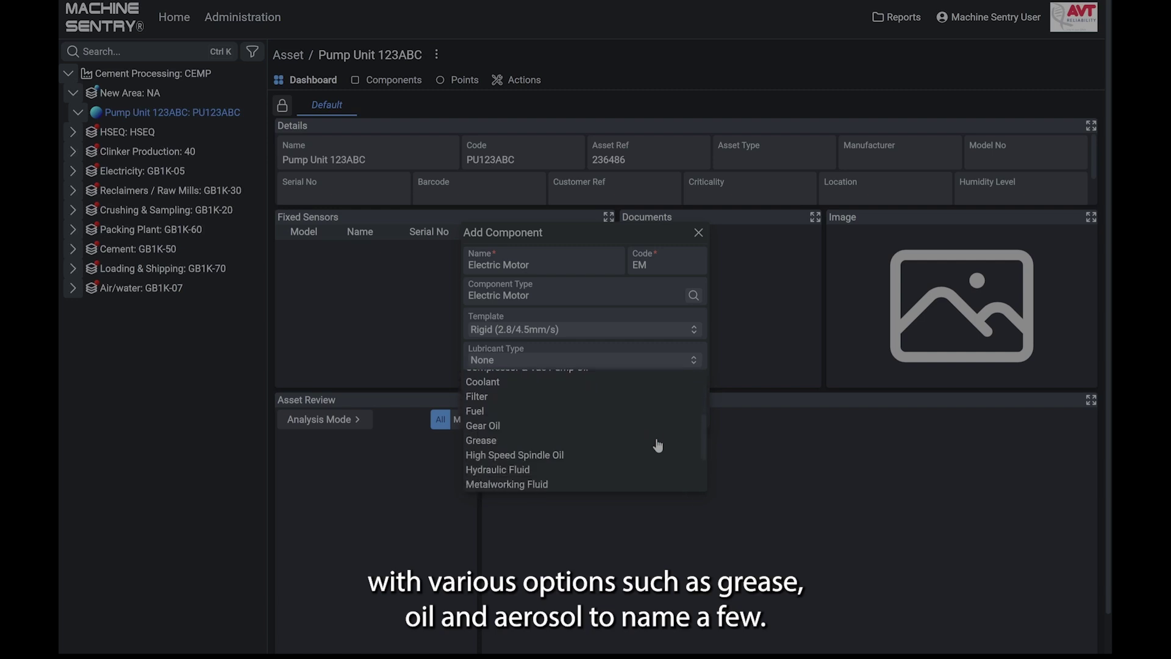
scroll(657, 446, "up", 3)
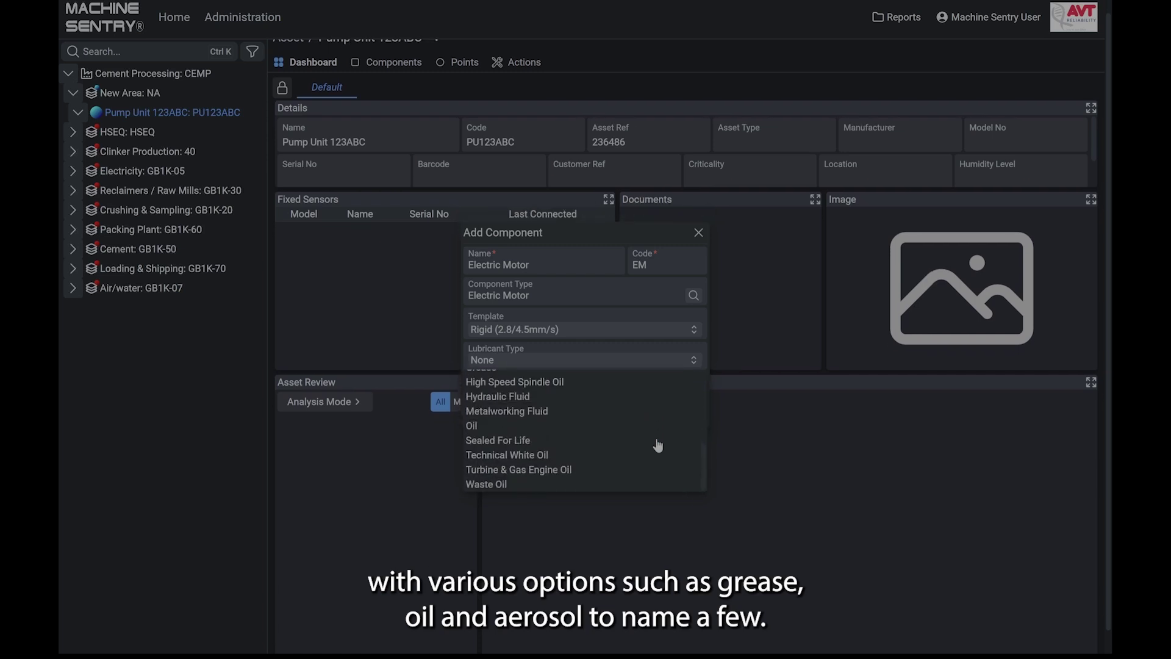
scroll(657, 446, "up", 4)
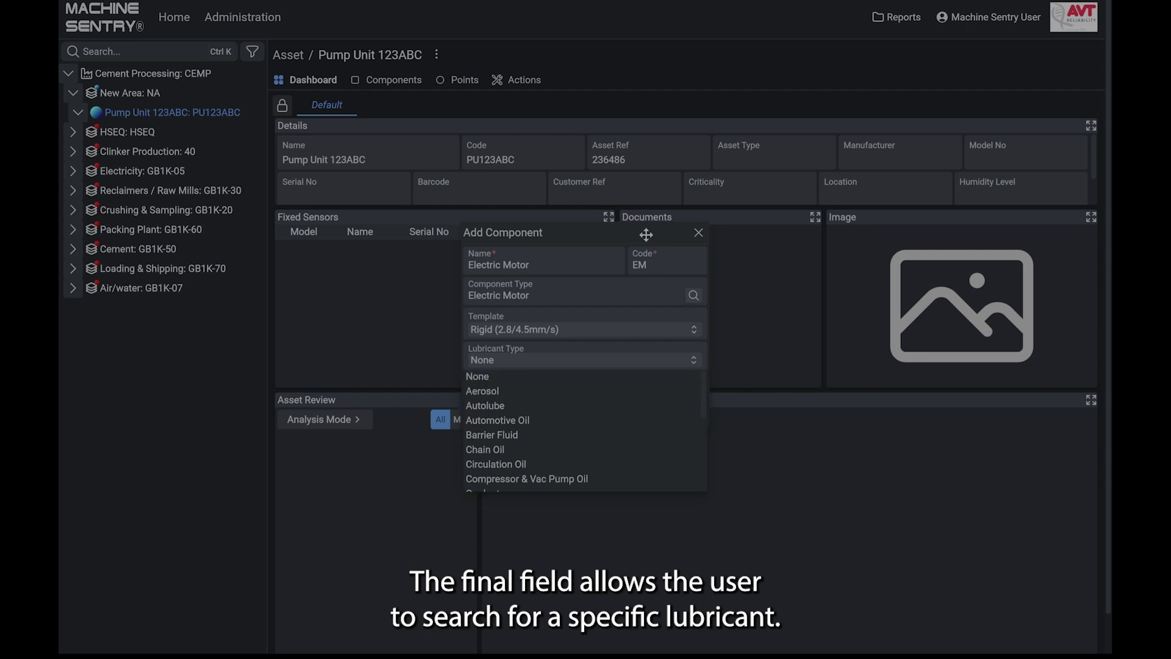
scroll(572, 431, "down", 2)
left_click(528, 473)
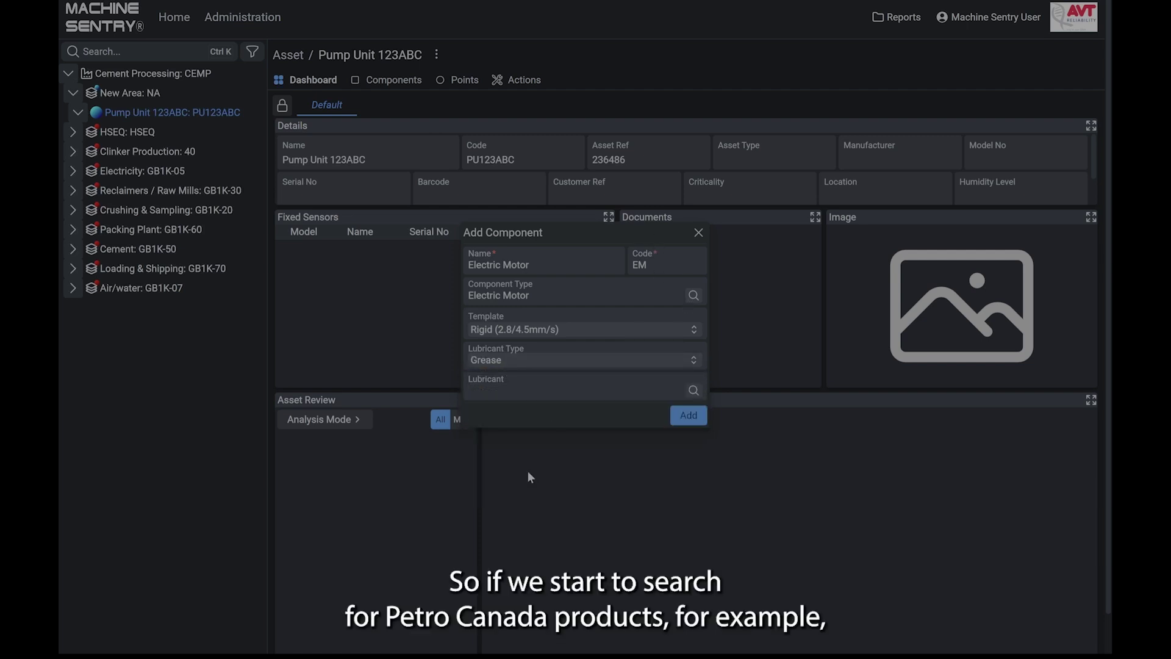
Step: Search the lubricants for PETRO CANADA, choose Petro-Canada Precision XL EP2, and add the Electric Motor component
left_click(560, 388)
type("PETRO")
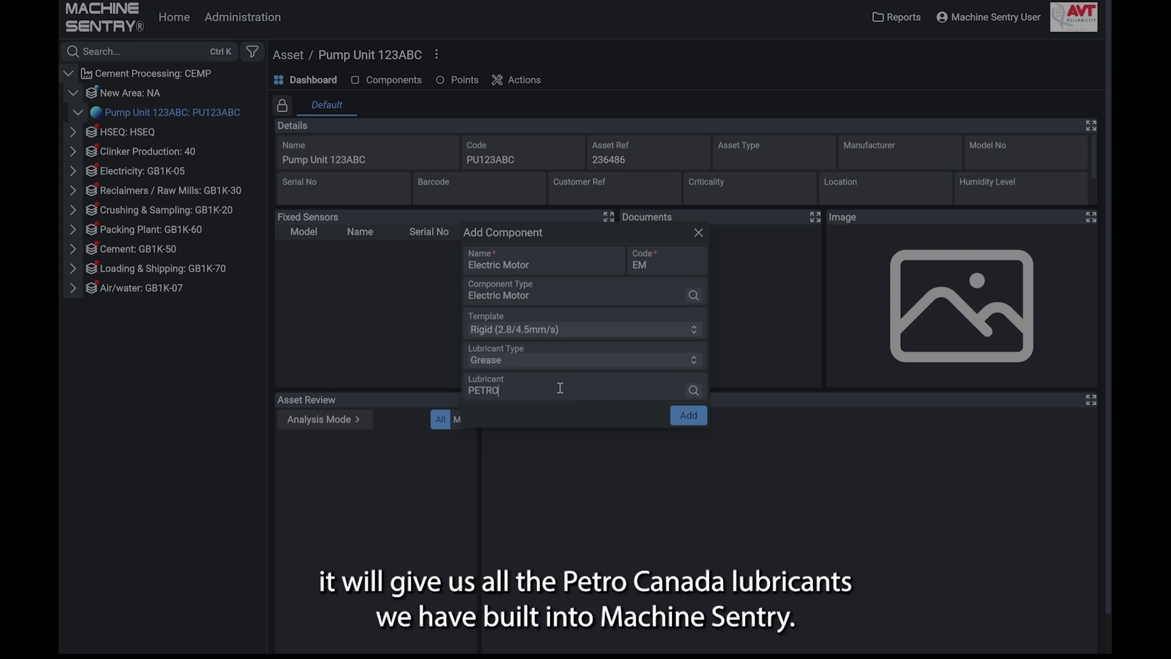
type(" CANADA")
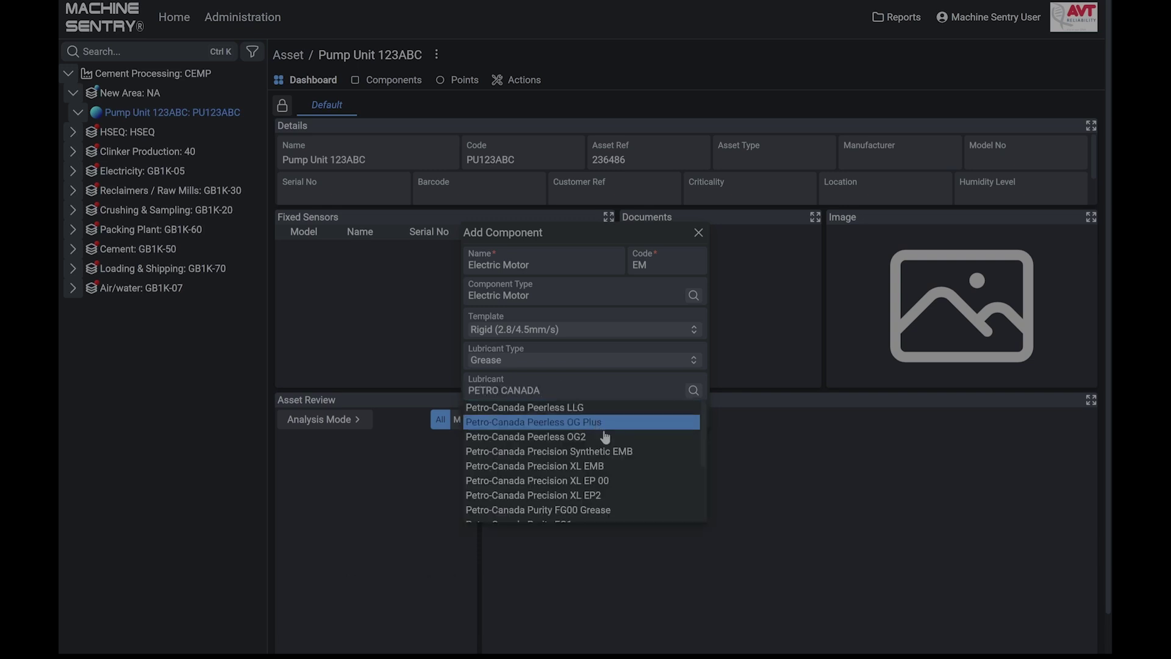
scroll(663, 495, "down", 1)
scroll(663, 495, "down", 5)
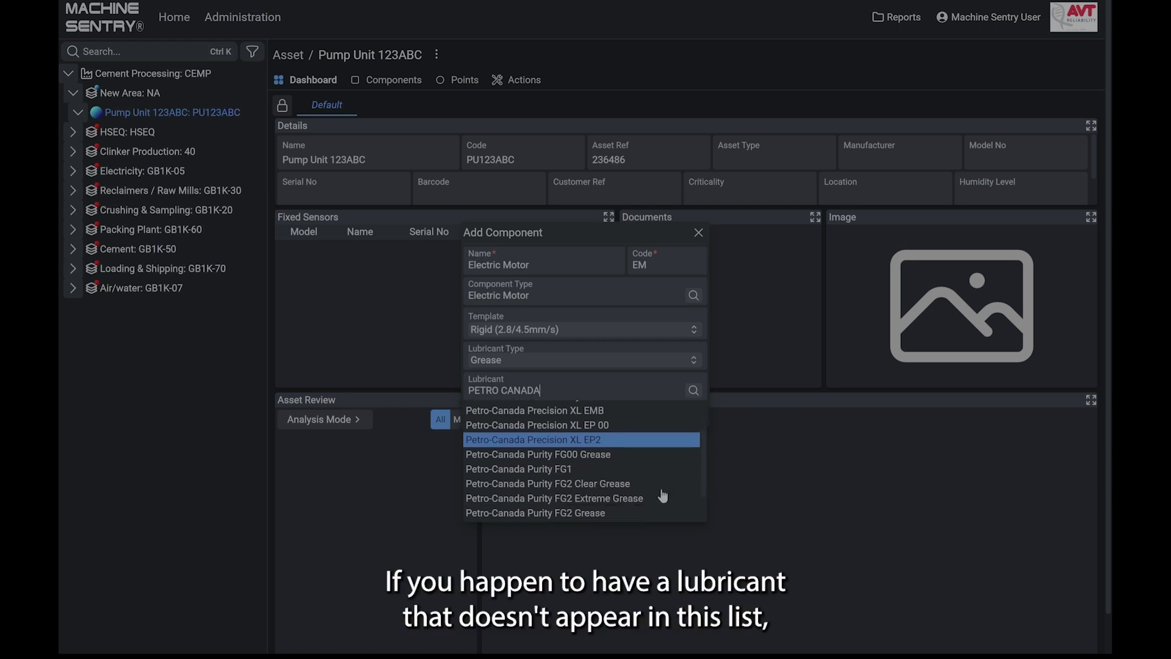
scroll(663, 495, "up", 1)
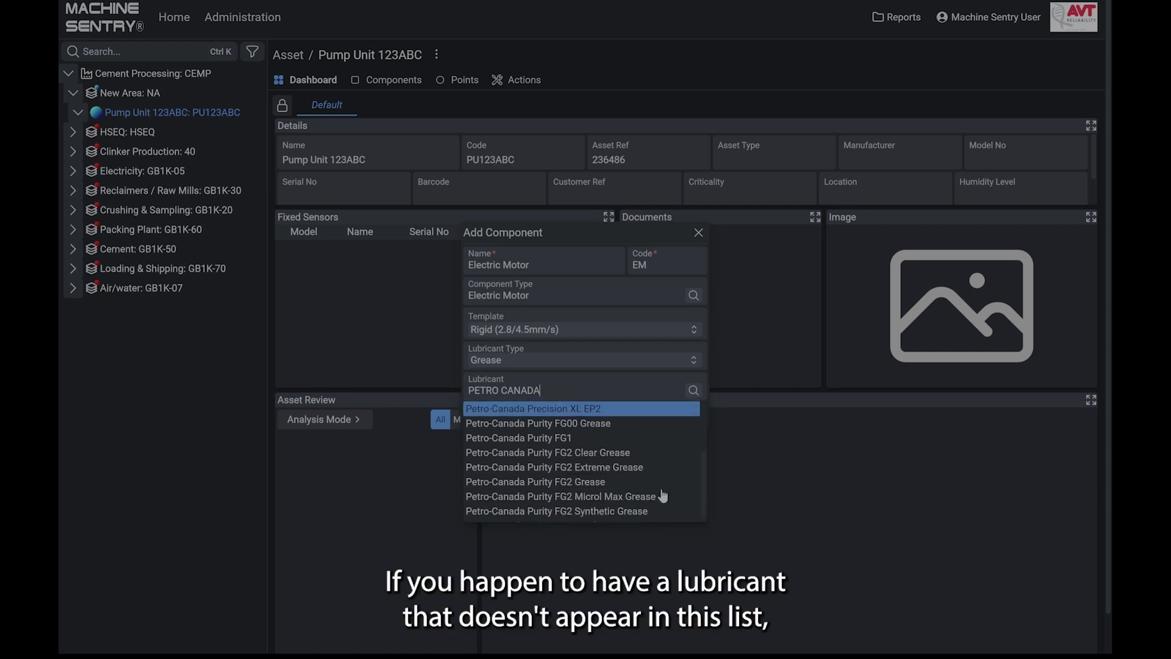
scroll(663, 496, "up", 3)
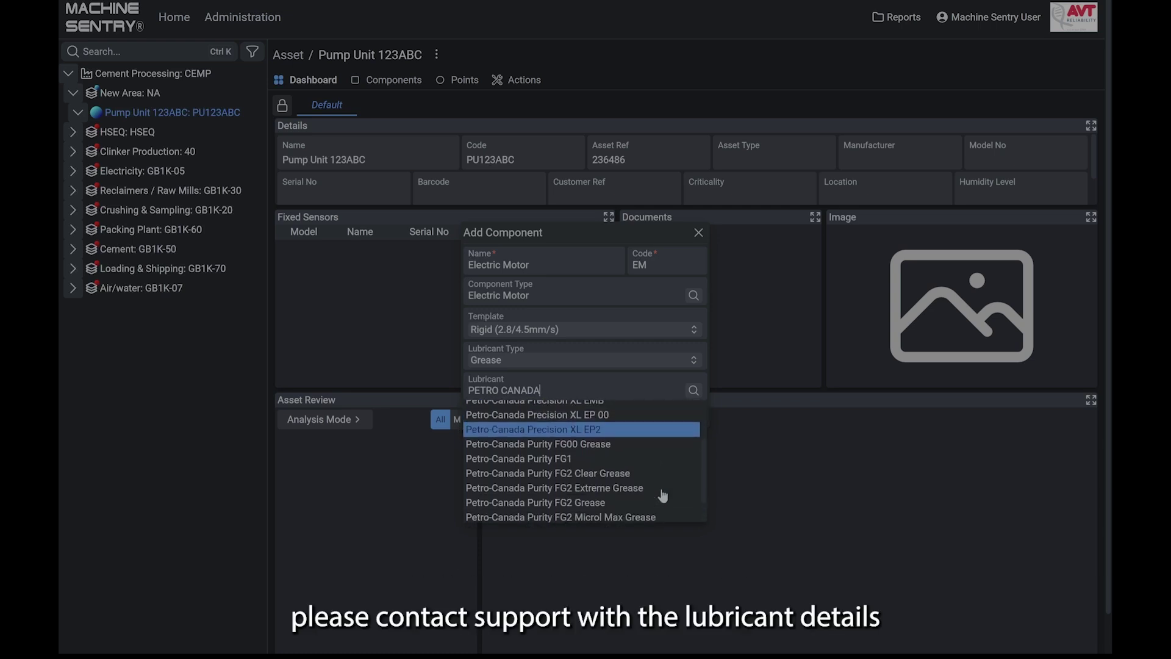
scroll(663, 495, "up", 3)
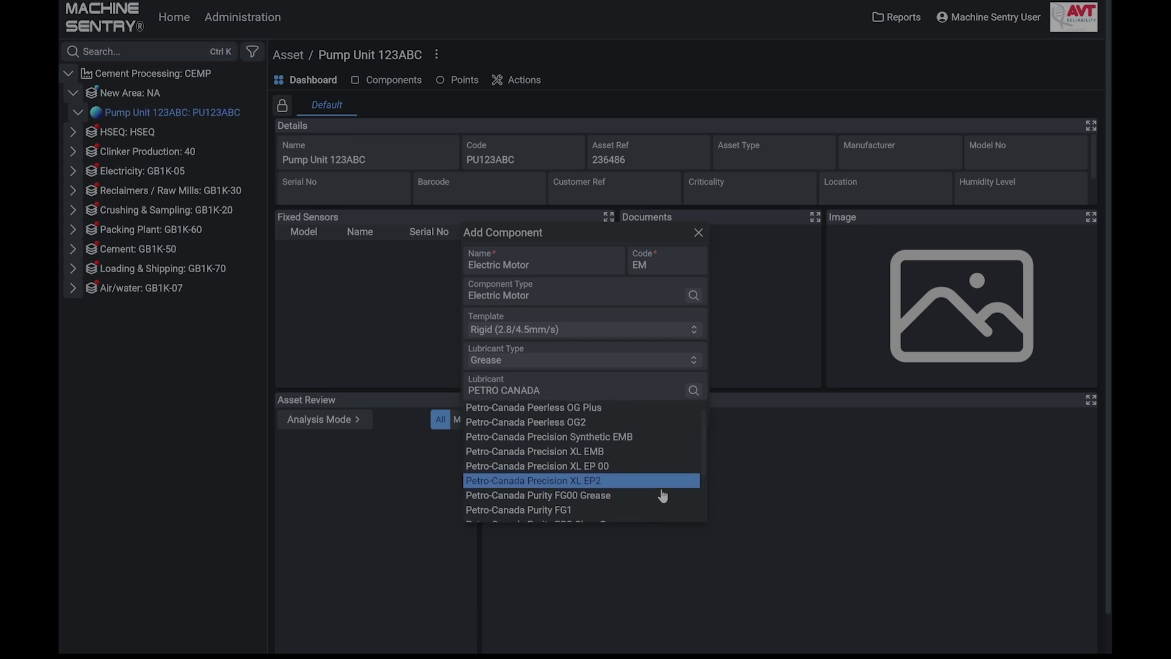
scroll(663, 495, "down", 2)
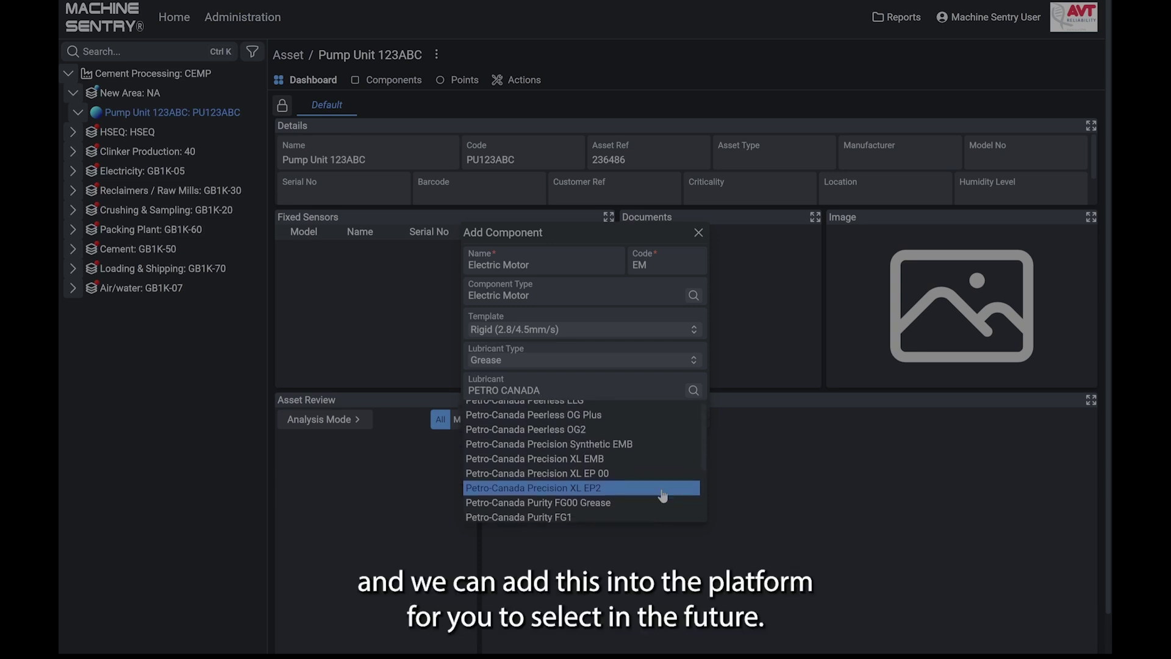
scroll(663, 496, "down", 1)
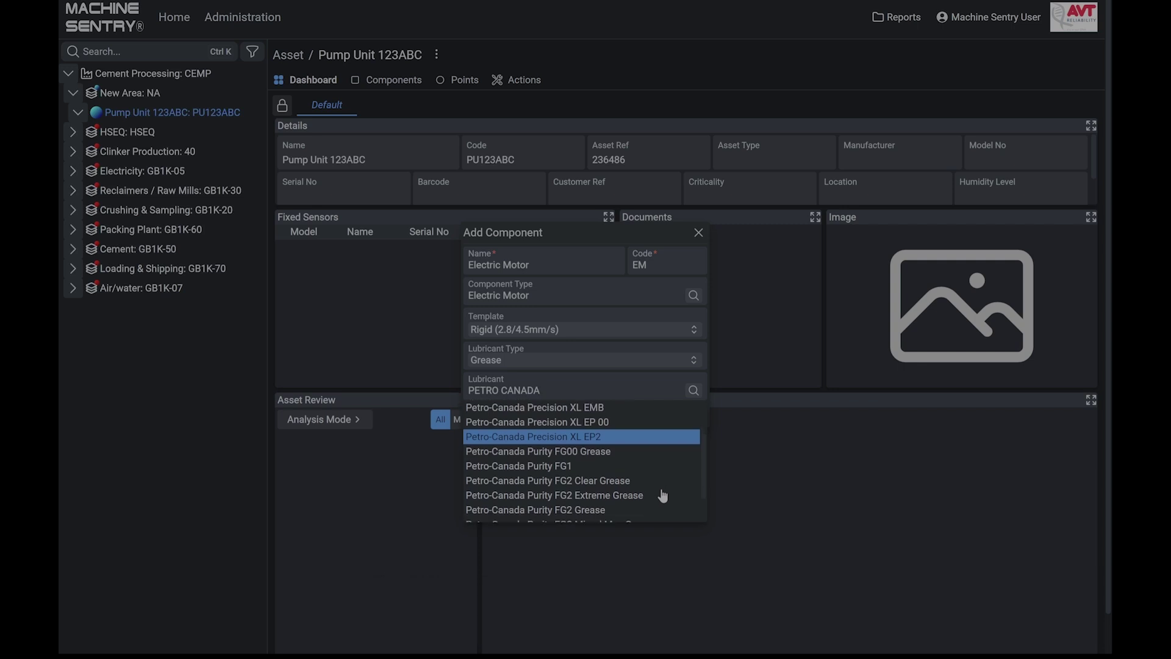
left_click(620, 437)
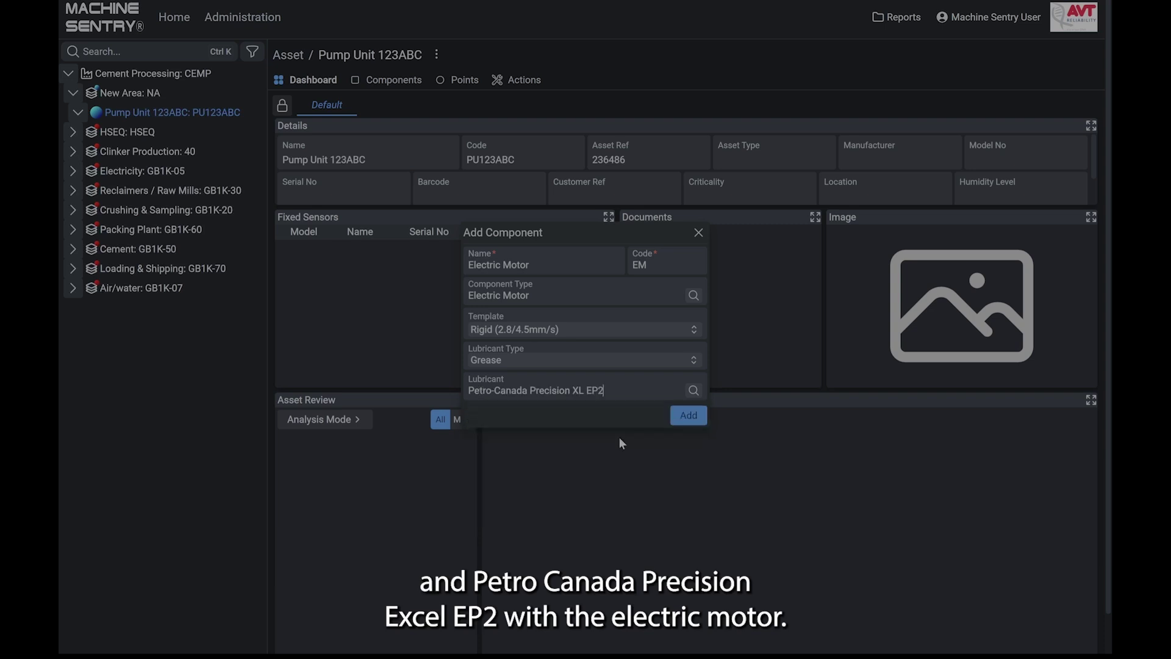
left_click(699, 423)
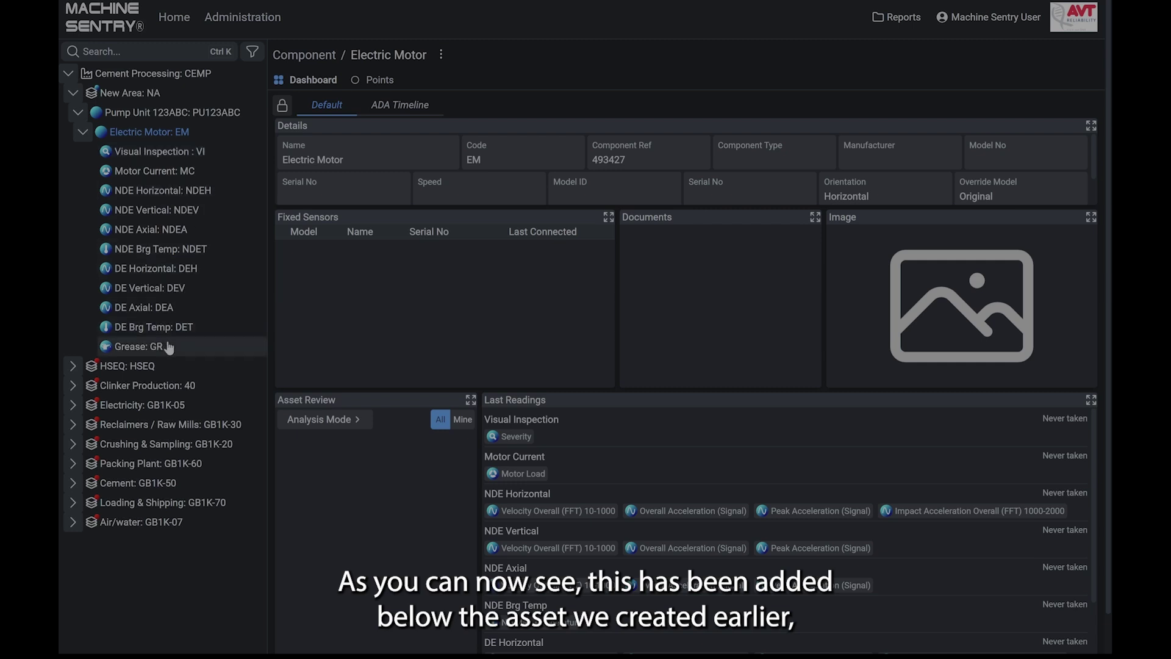
Step: Start adding another component to Pump Unit 123ABC, named Pump with the code P
left_click(84, 133)
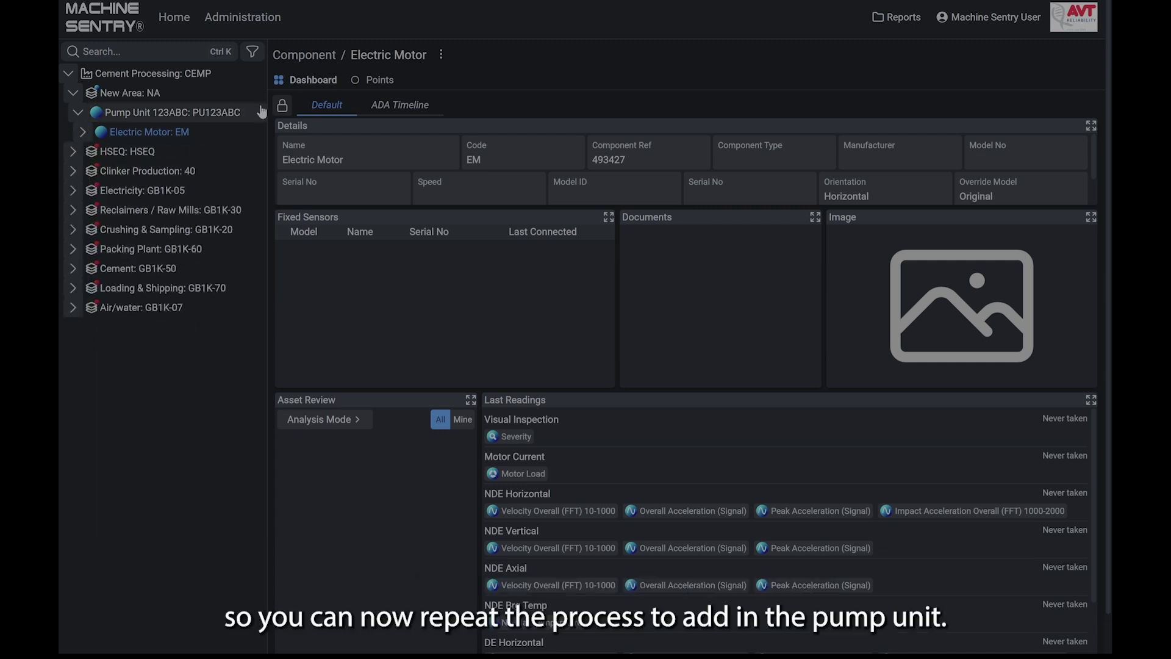
left_click(237, 114)
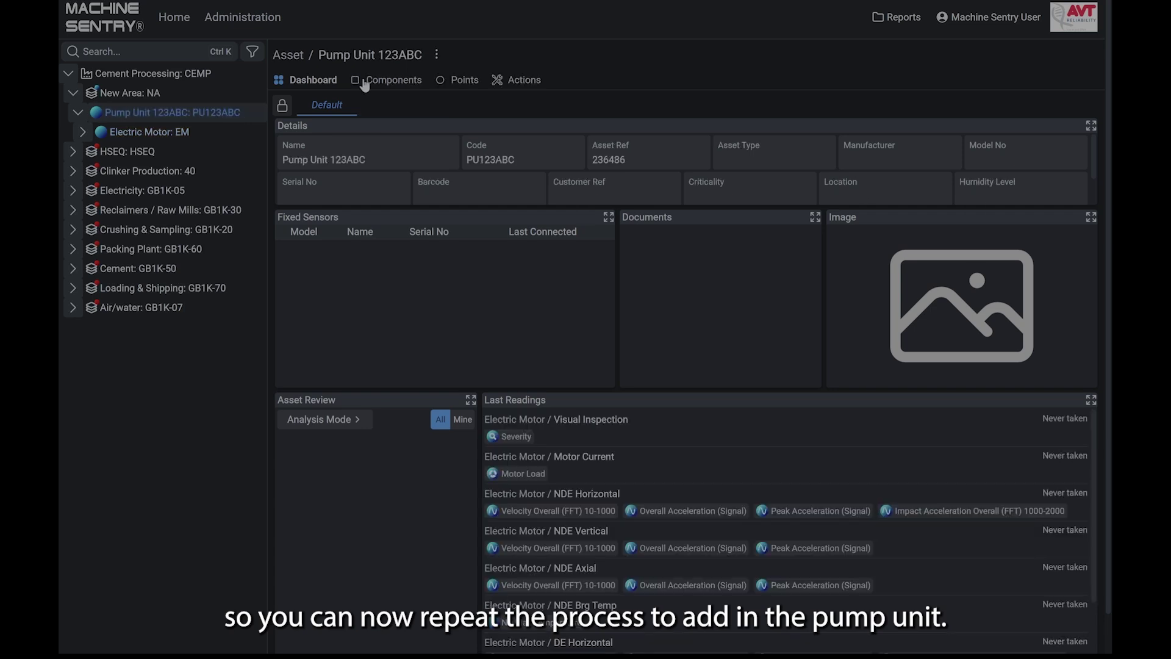
left_click(437, 54)
left_click(403, 114)
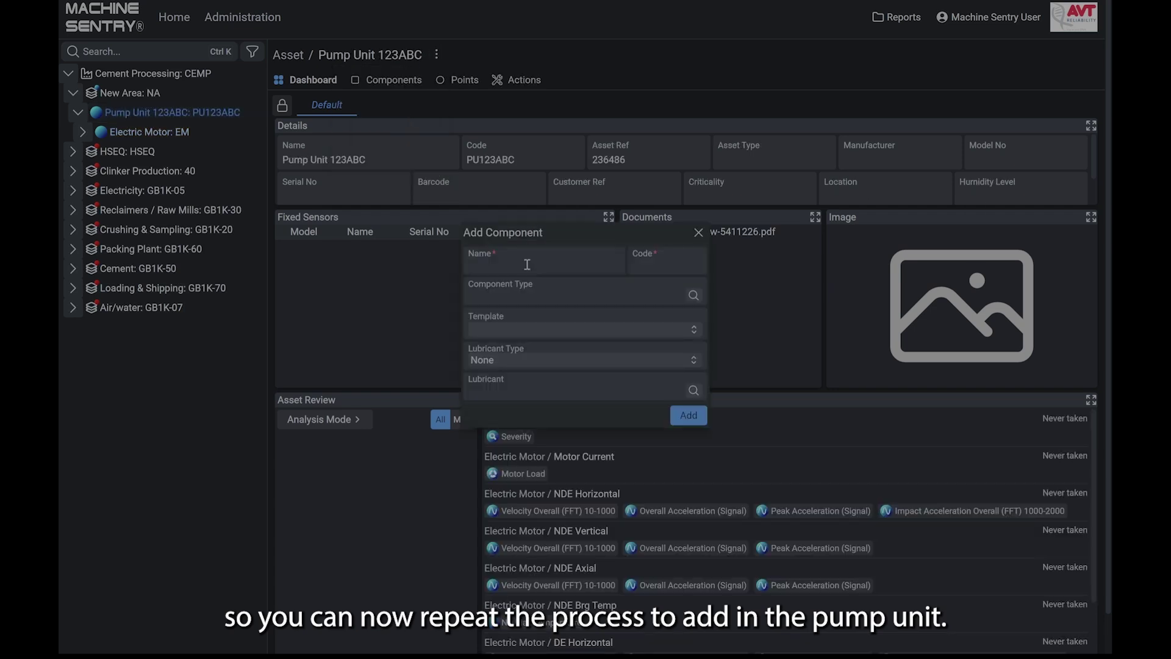
type("Pump")
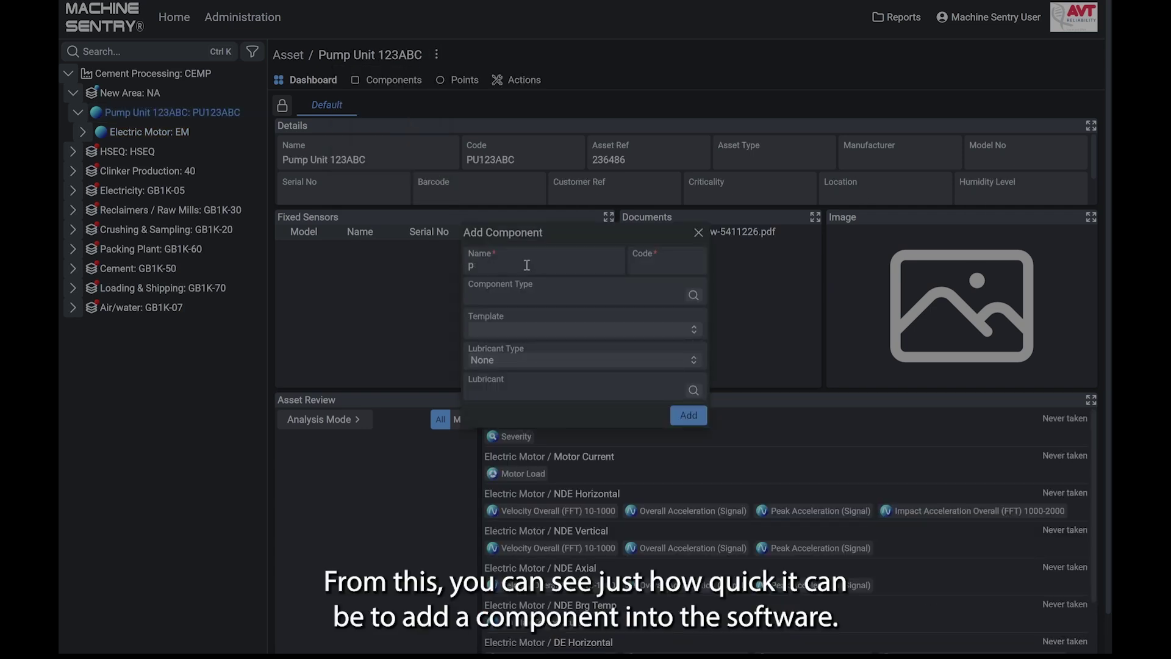
key("Tab")
type("P")
Step: Set the component type to Pump and choose the Direct Drive Rigid (2.8/4.5 mm/s) template
key("Tab")
type("Pump")
left_click(541, 335)
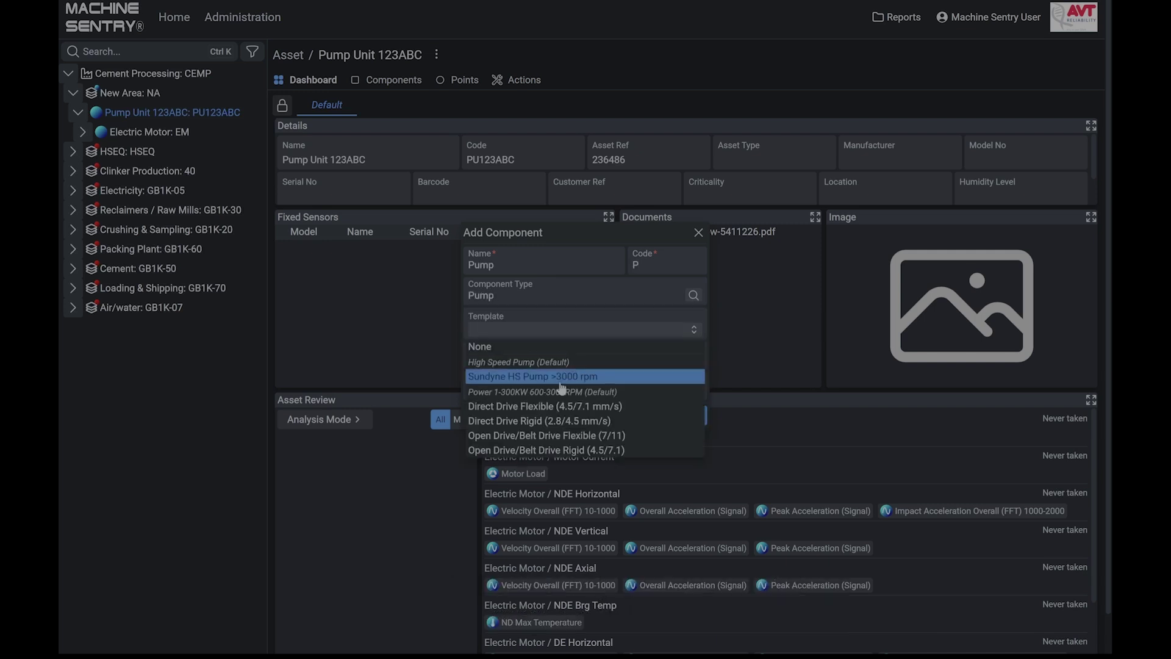
left_click(551, 421)
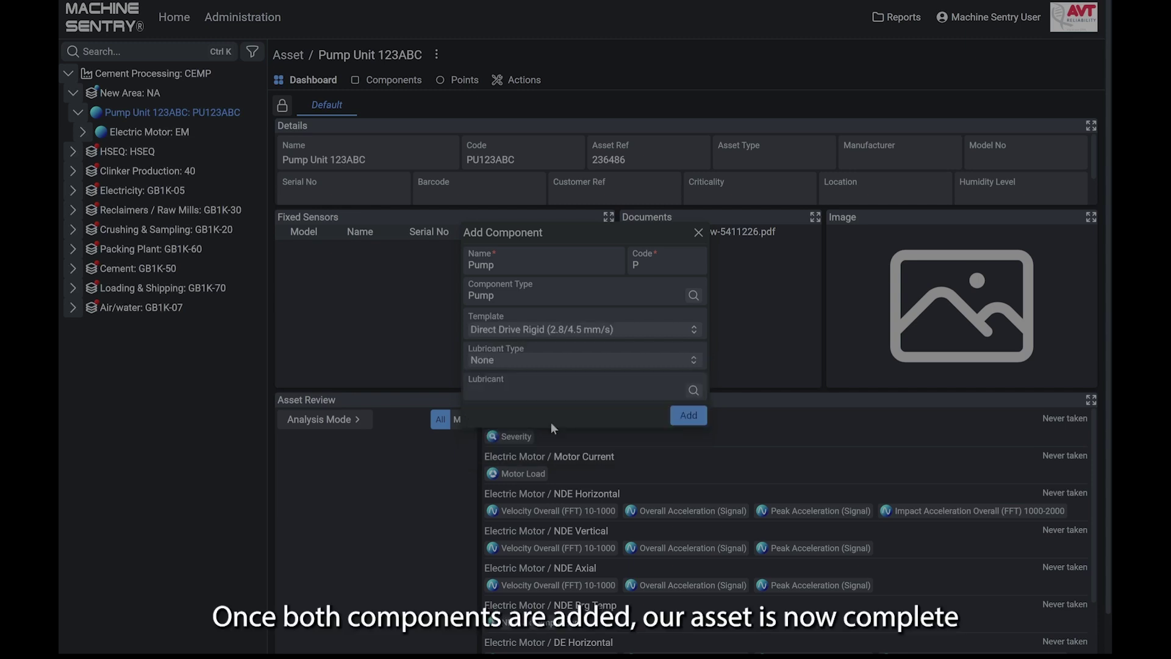
Step: Add the Pump component to Pump Unit 123ABC and expand the components in the hierarchy to show their points
left_click(689, 416)
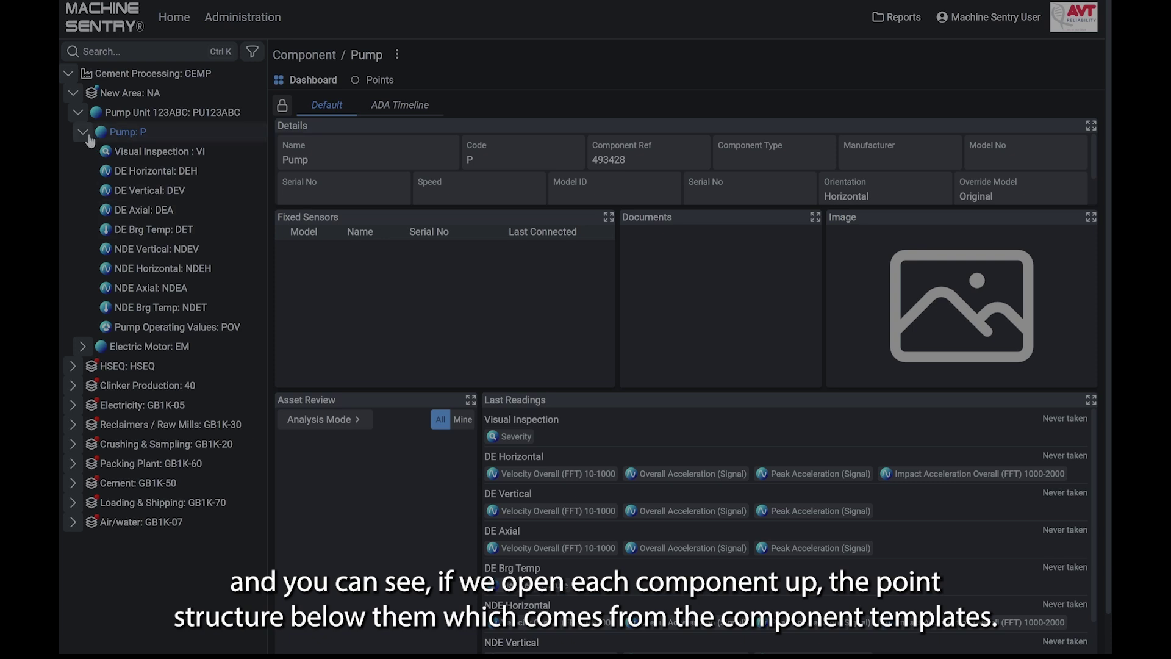
left_click(83, 347)
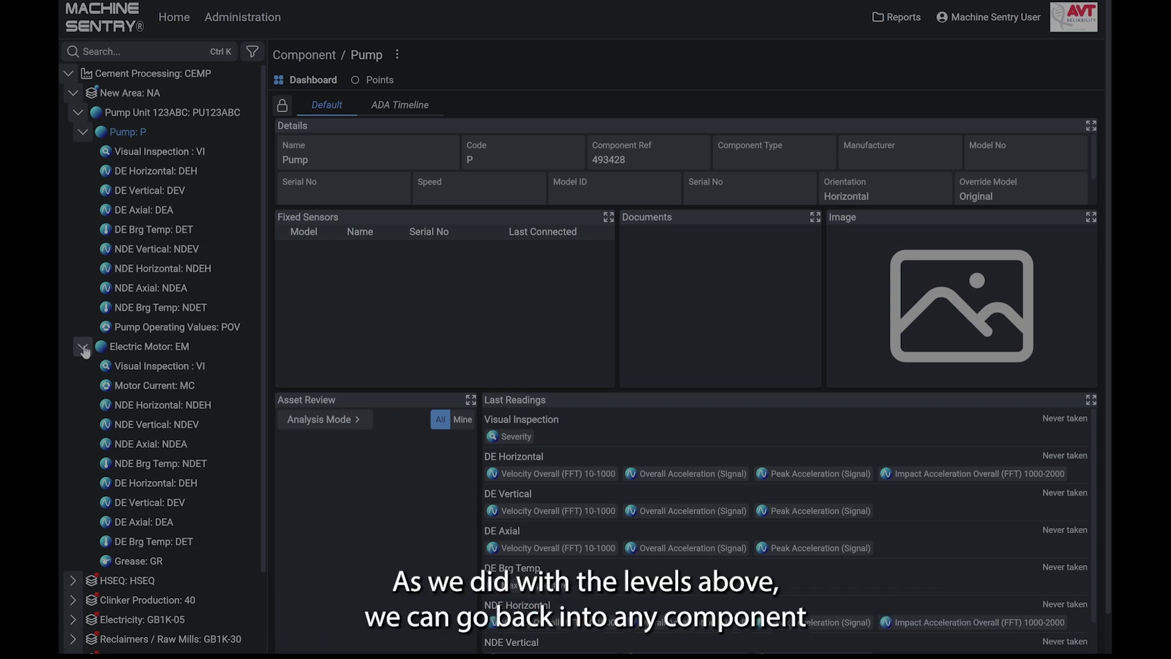
Step: Review the editable details of Pump Unit 123ABC's Electric Motor component and close them without changes
left_click(146, 347)
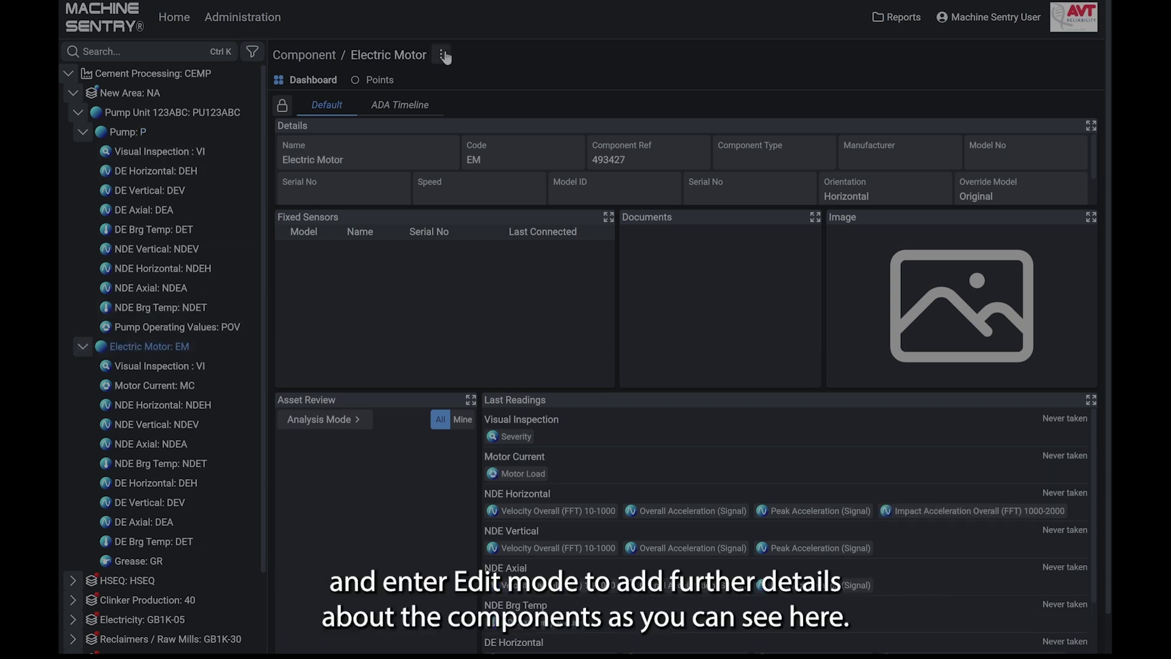
left_click(444, 56)
left_click(434, 78)
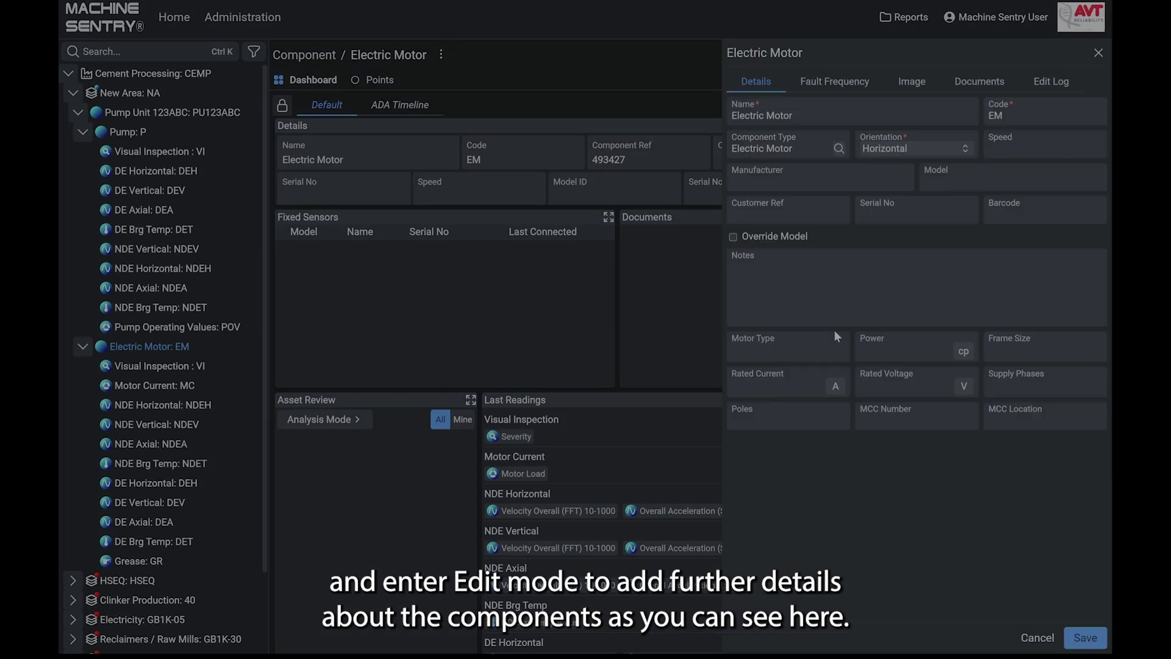
left_click(1099, 54)
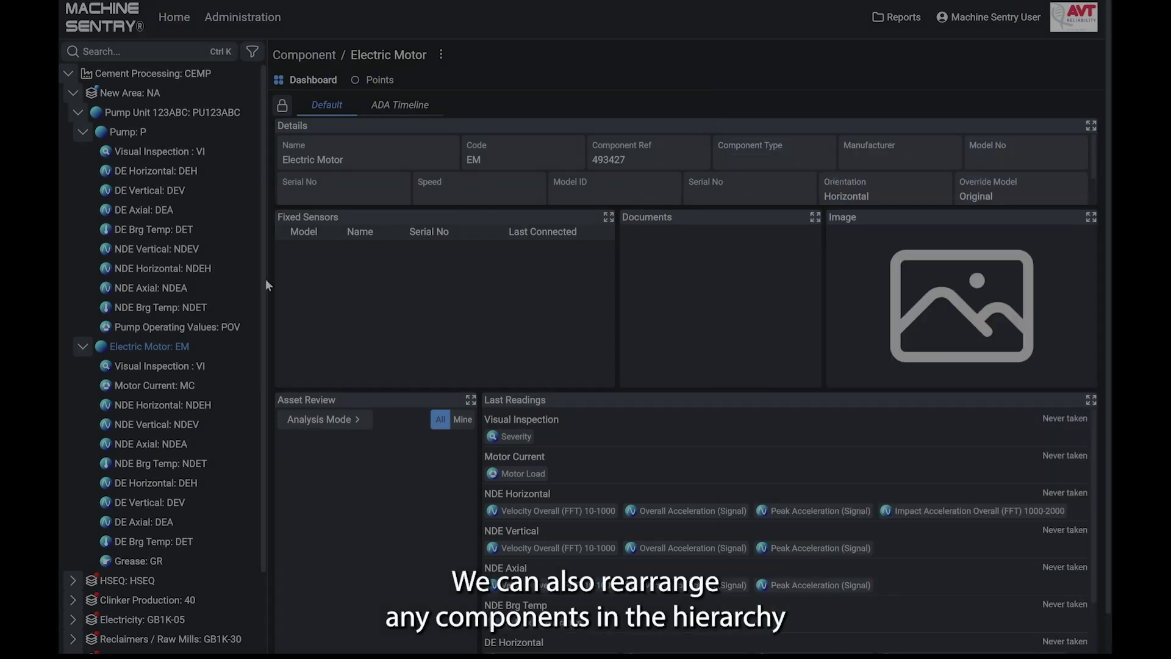
Step: Collapse both components and move Electric Motor above Pump in the Pump Unit 123ABC hierarchy
left_click(82, 345)
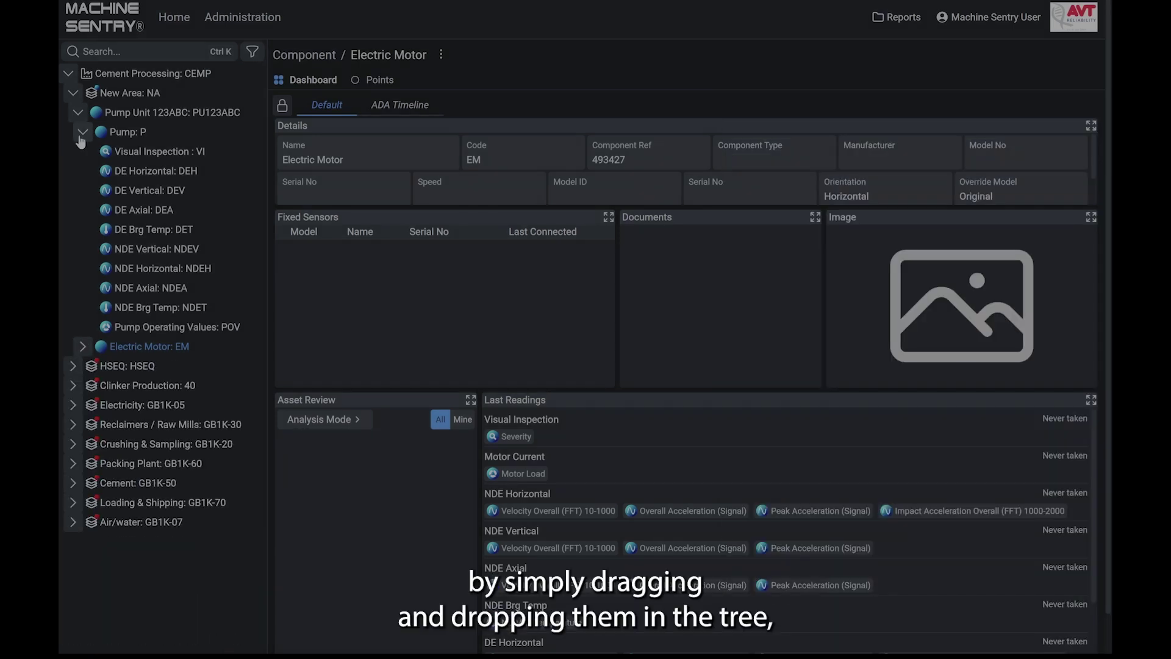
left_click(82, 131)
left_click_drag(132, 164, 132, 135)
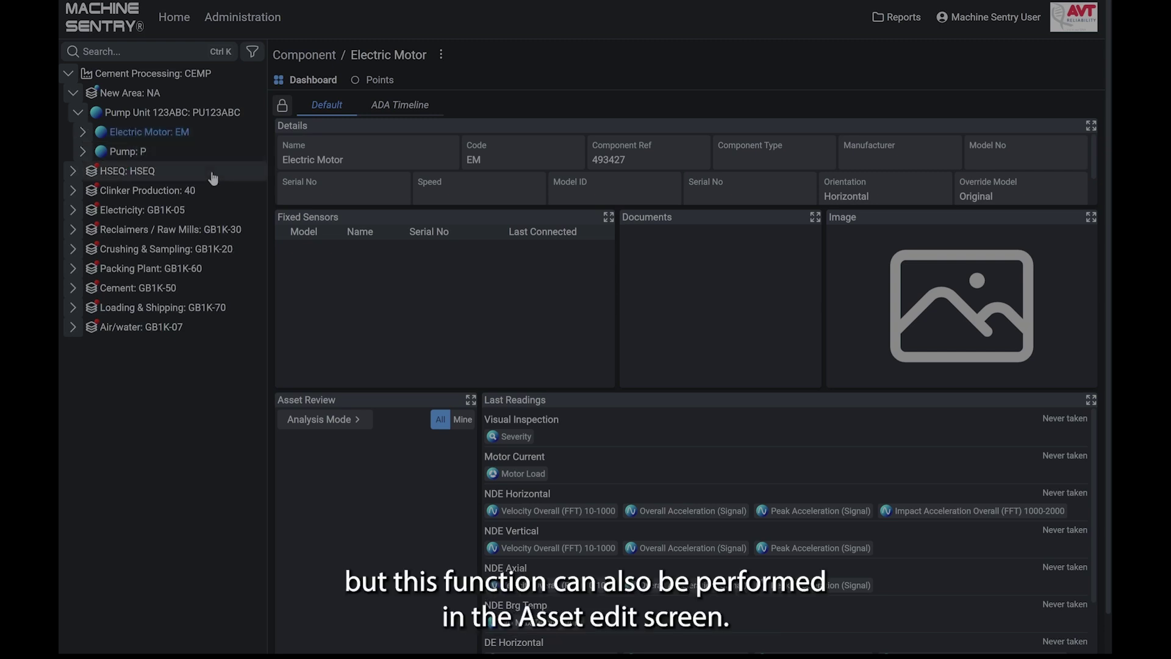
Step: Review the editable details of Pump Unit 123ABC and the actions available for New Area
left_click(177, 112)
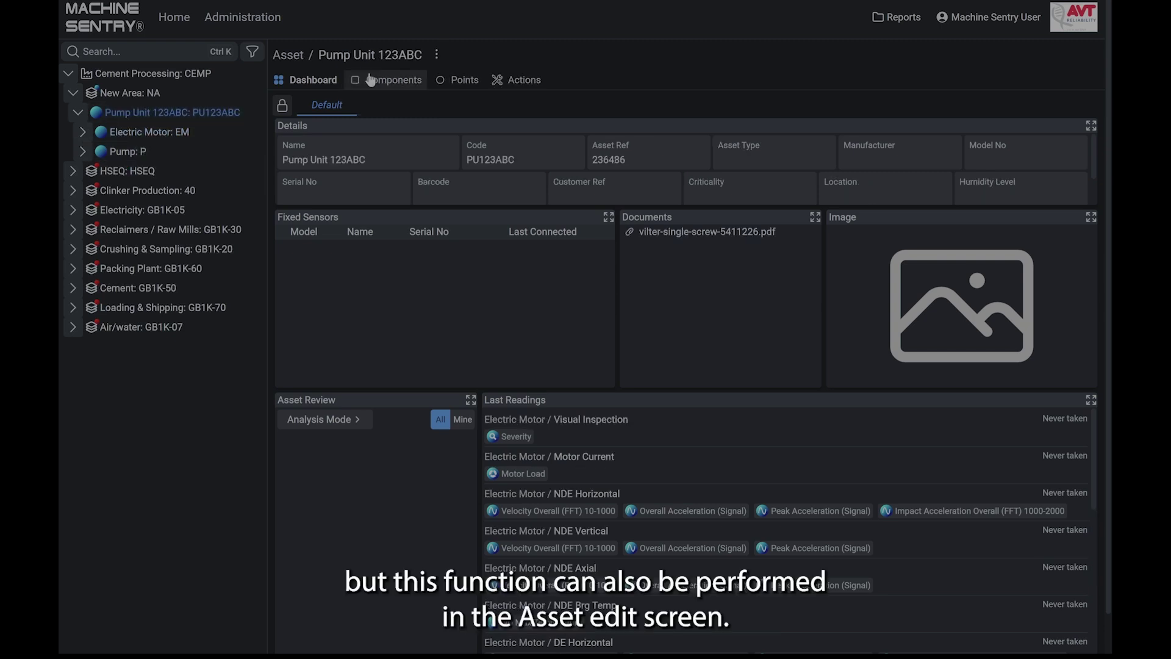
left_click(437, 54)
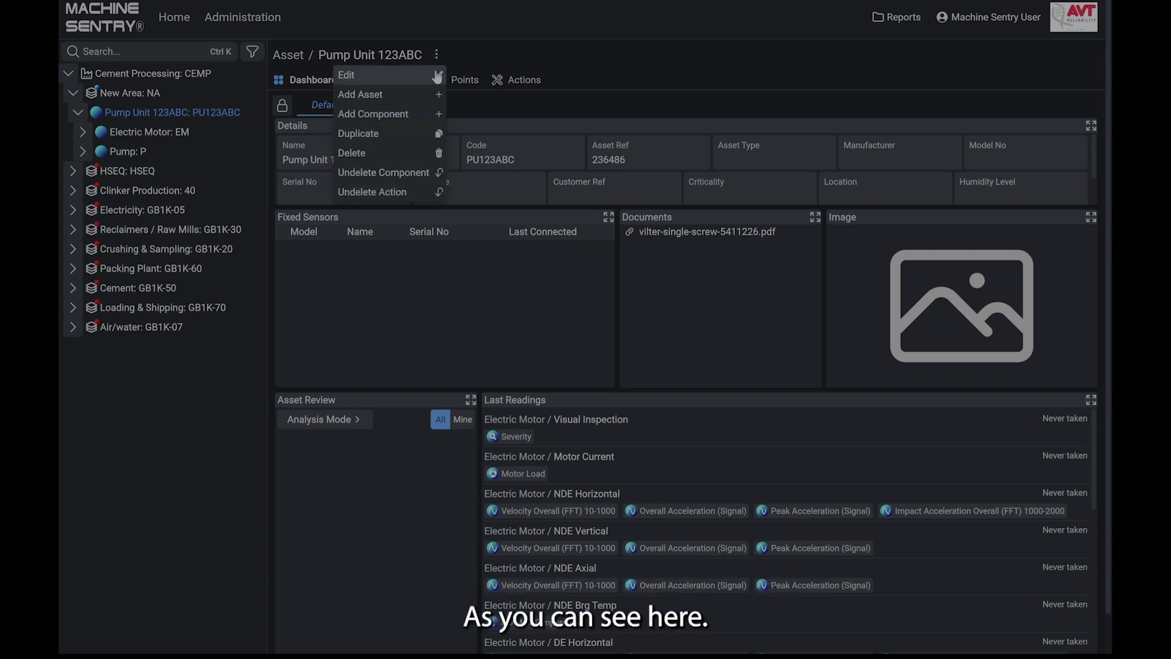
left_click(437, 75)
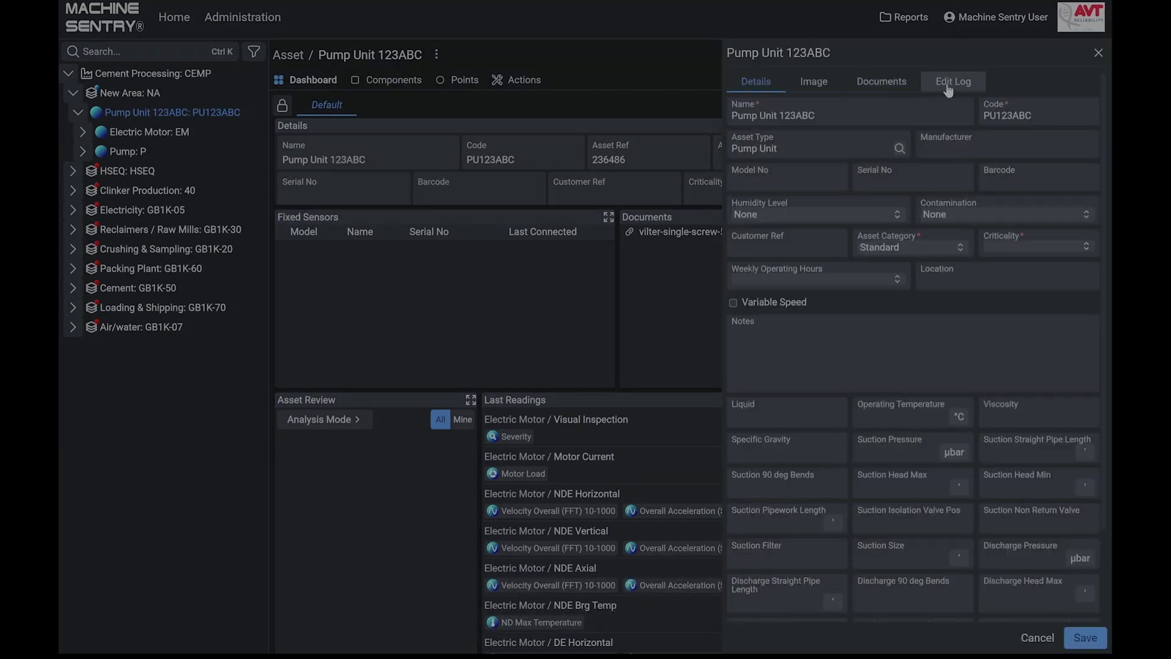
left_click(1099, 53)
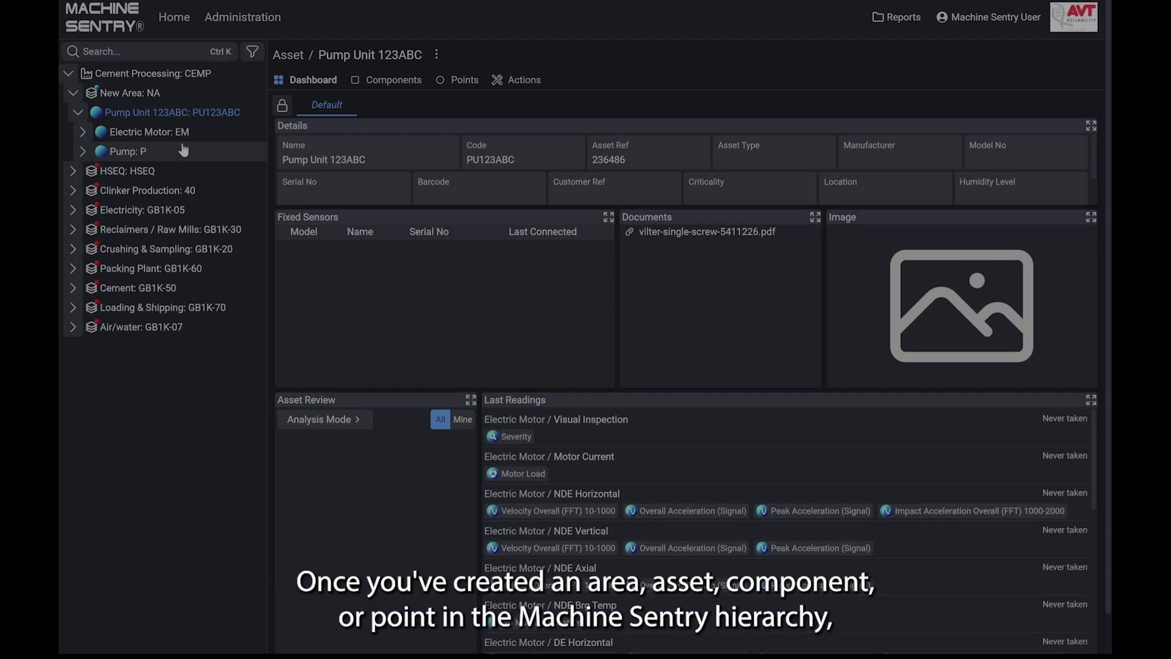
left_click(184, 99)
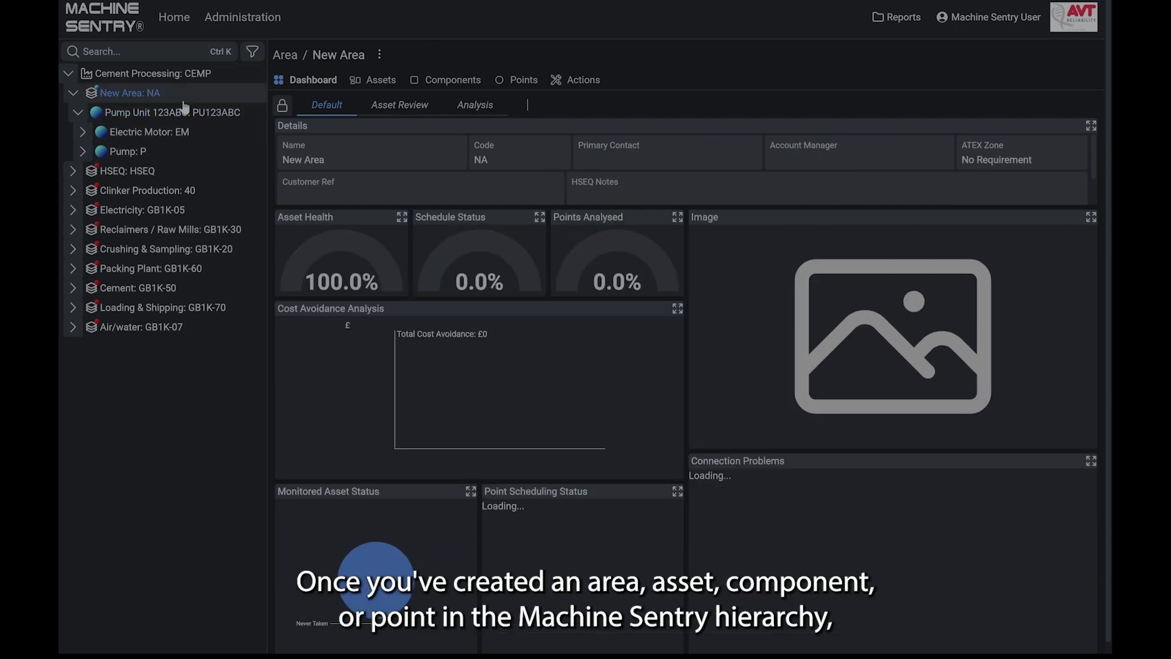
left_click(380, 56)
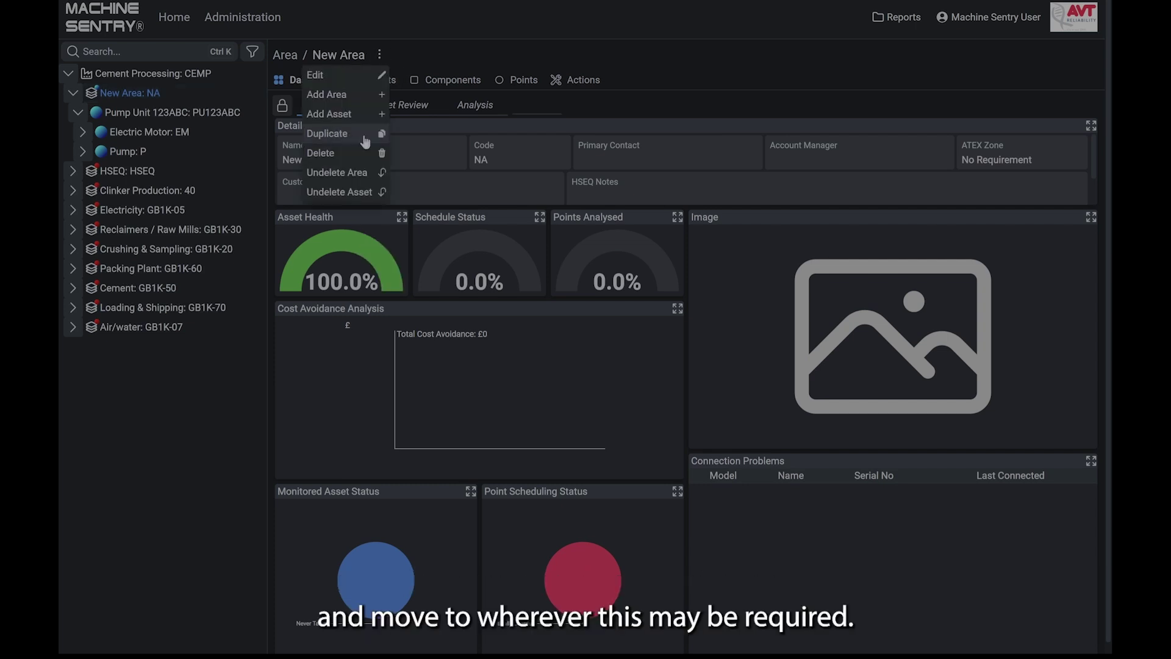
Step: Duplicate the asset Pump Unit 123ABC with the name Pump Unit 124ABC and the code PU124ABC
left_click(207, 119)
left_click(436, 56)
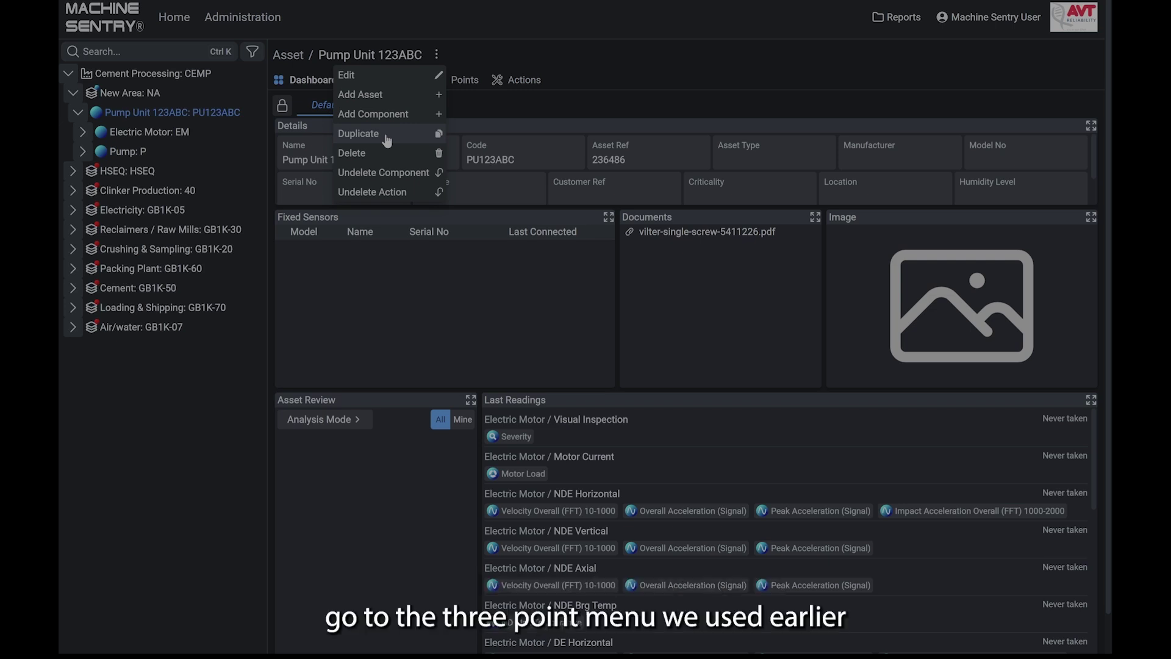
left_click(421, 136)
left_click(576, 314)
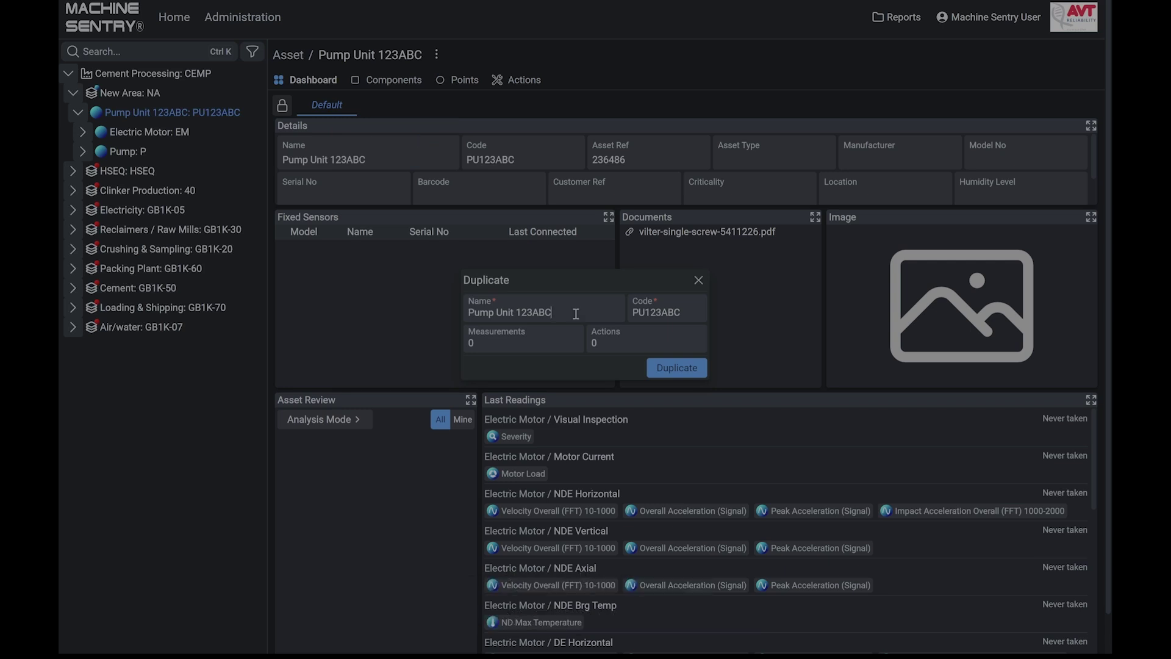
key("BackSpace")
type("4")
left_click(661, 311)
key("BackSpace")
type("4")
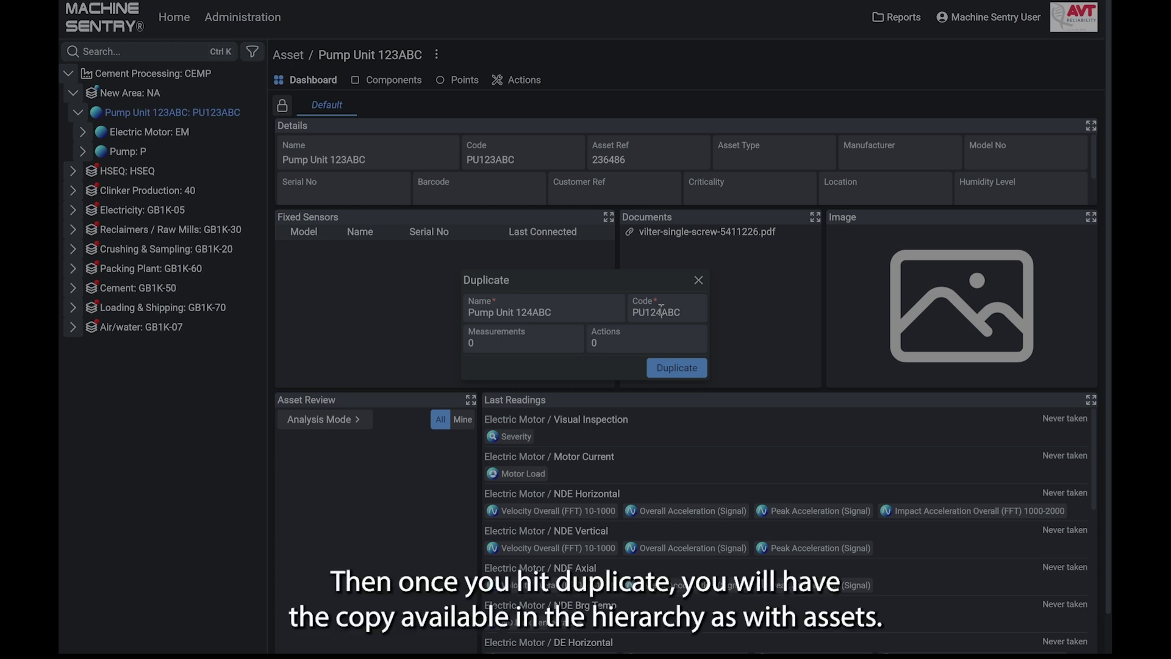
left_click(671, 369)
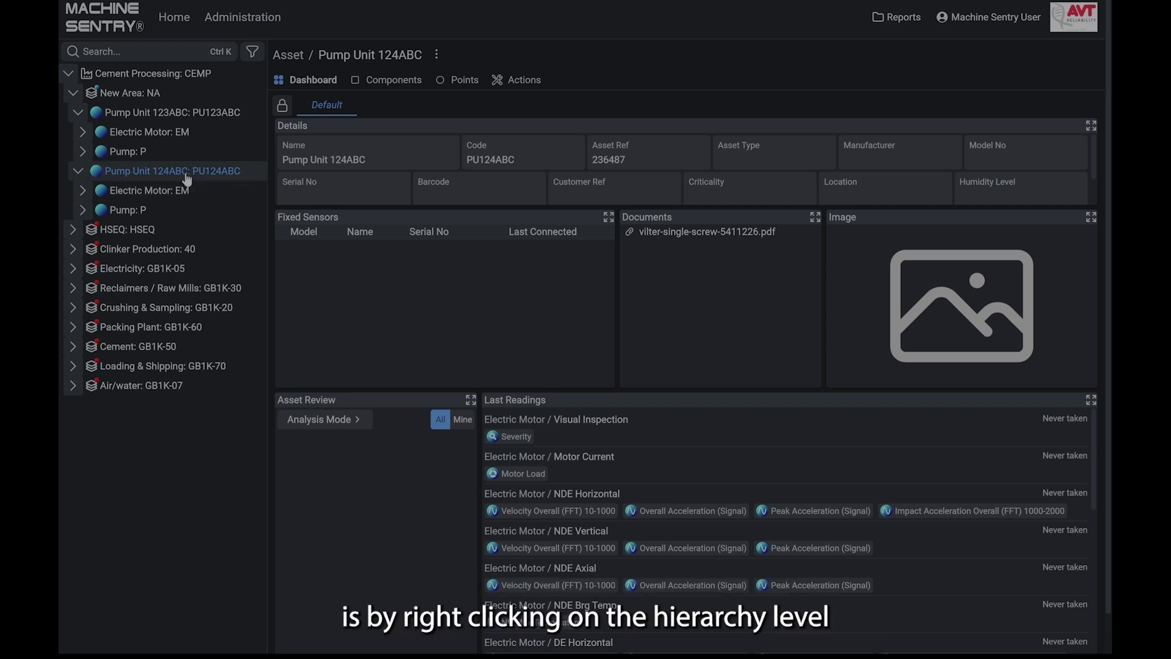
Step: Review the actions offered for Pump Unit 124ABC directly in the hierarchy tree
right_click(186, 174)
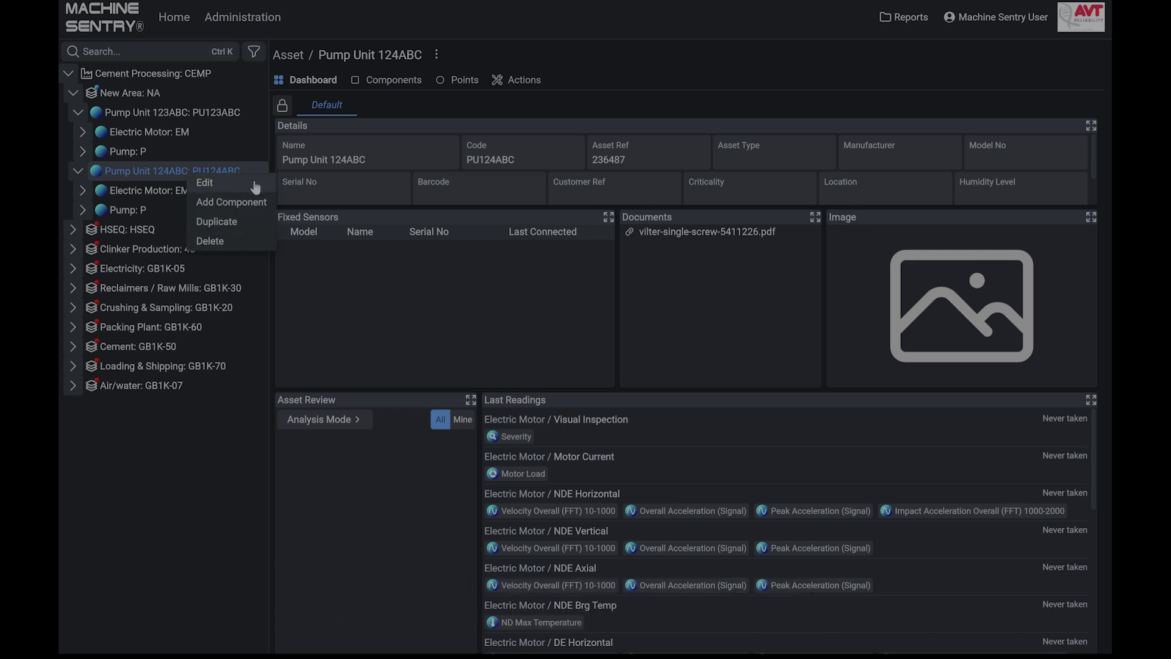
left_click(206, 411)
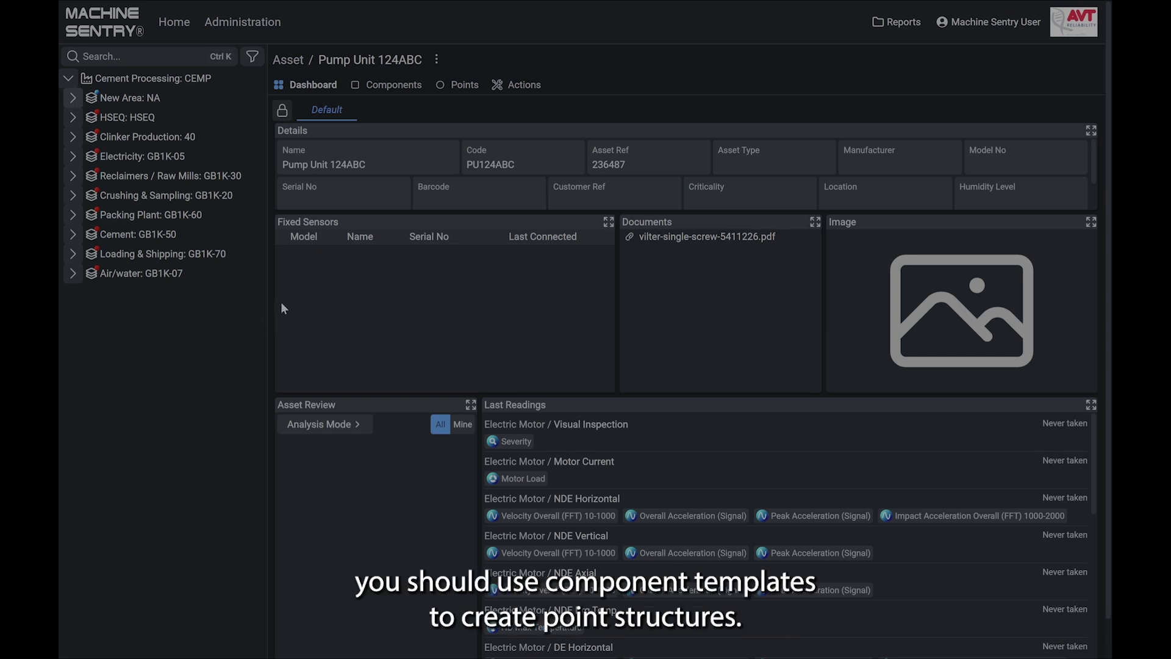
Step: Start adding a point to the Electric Motor component of Pump Unit 123ABC
left_click(72, 97)
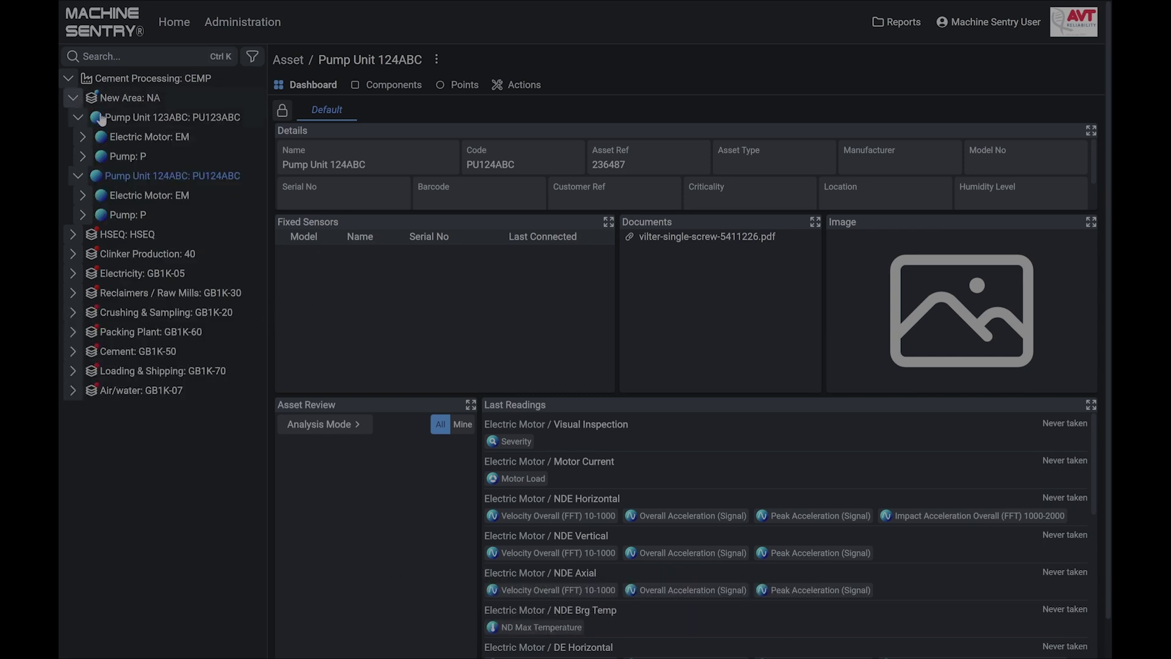
left_click(83, 136)
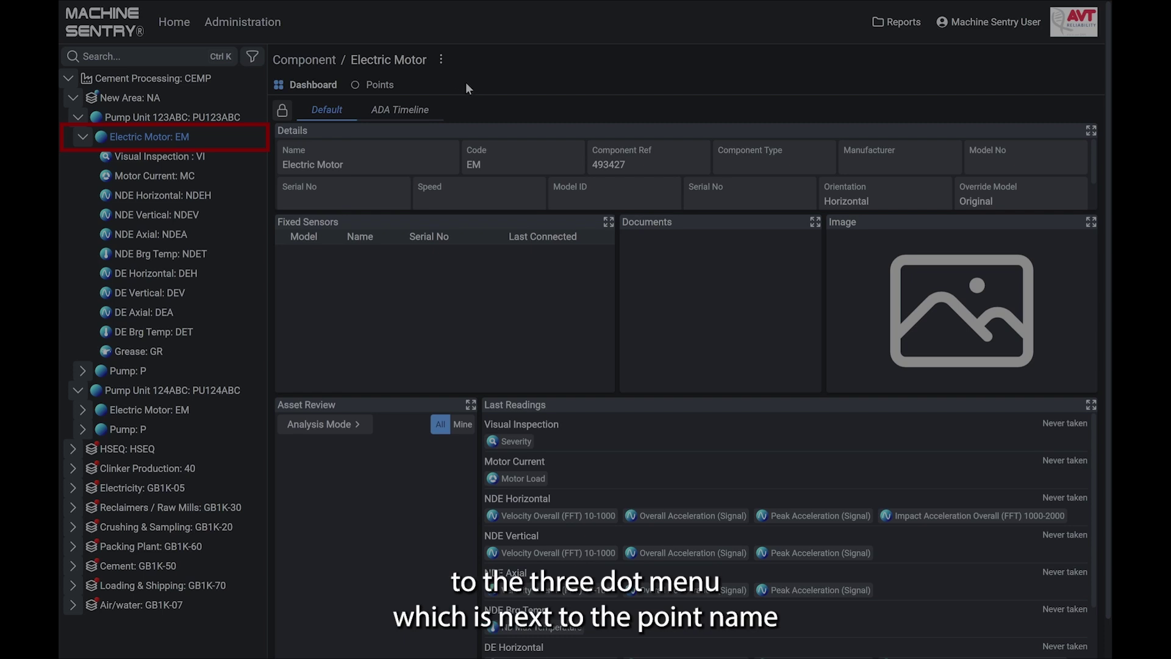
left_click(441, 60)
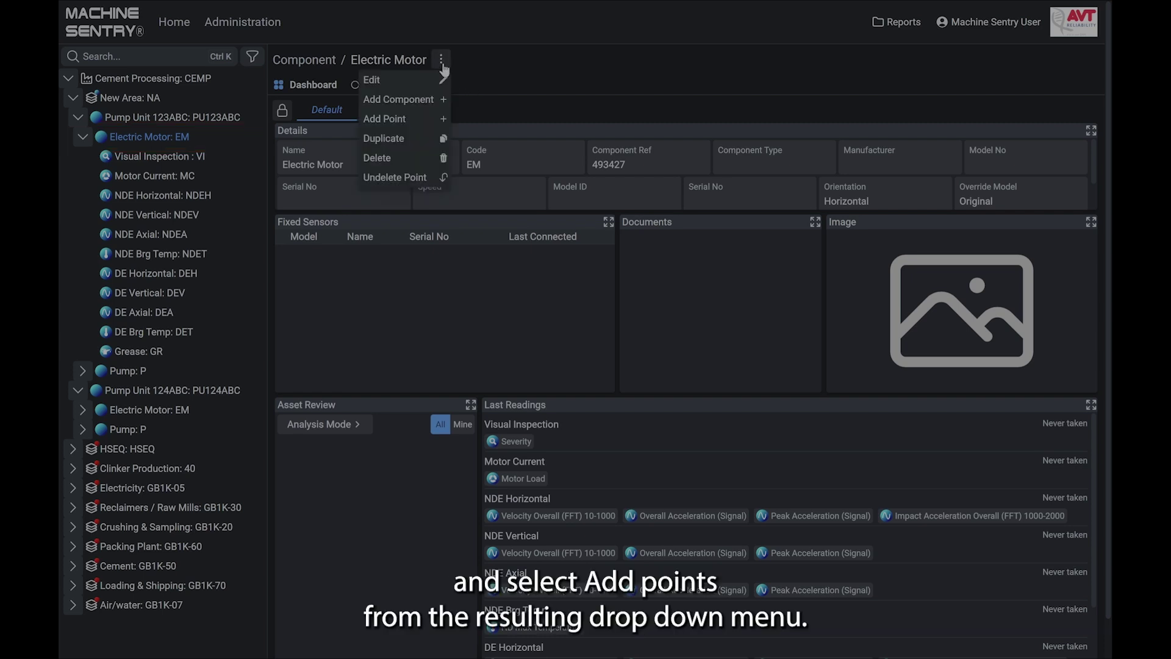
left_click(420, 121)
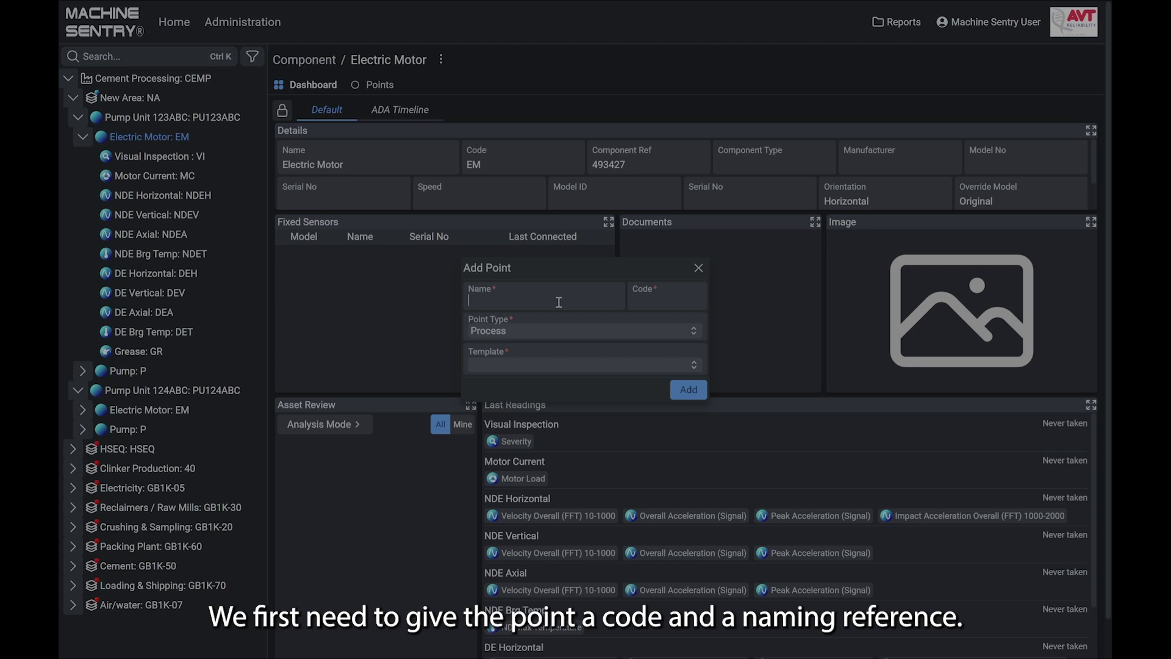
type("DE Ho")
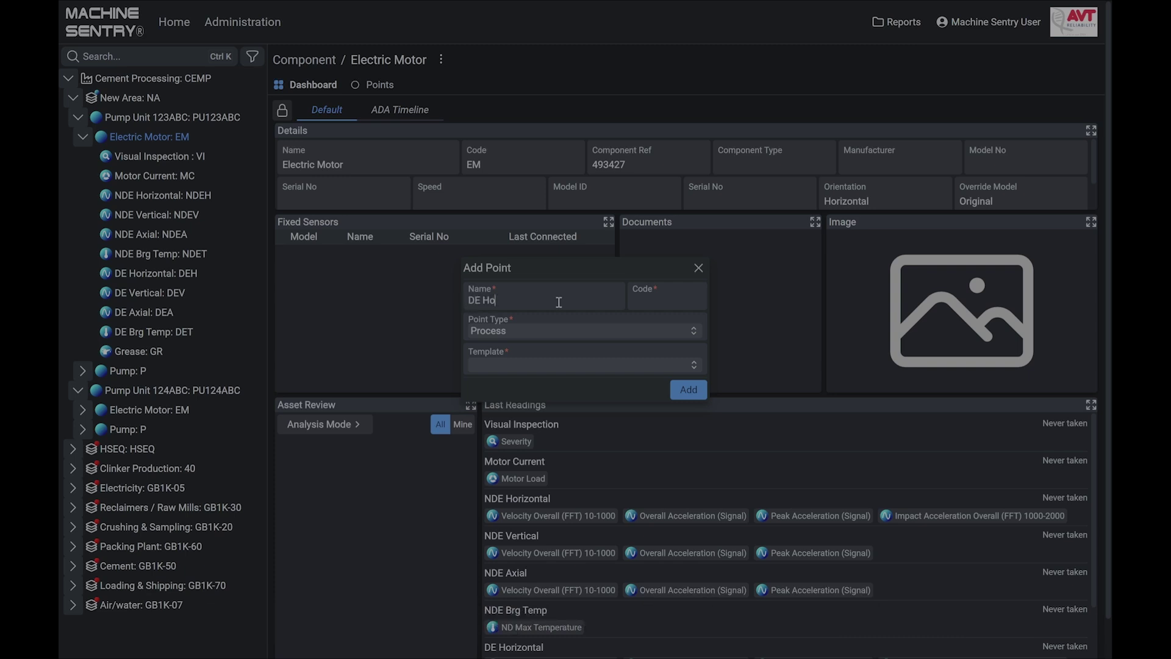
type("rizon")
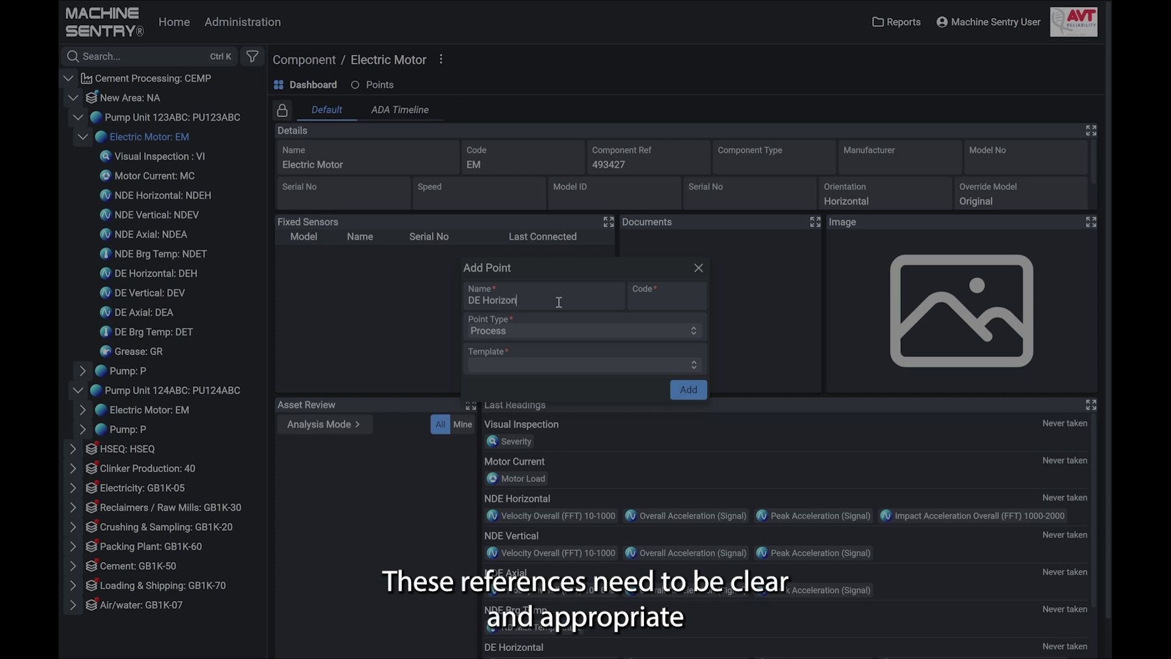
type("tal")
key("BackSpace")
key("BackSpace")
key("BackSpace")
key("BackSpace")
key("BackSpace")
key("BackSpace")
key("BackSpace")
key("BackSpace")
key("BackSpace")
key("BackSpace")
key("BackSpace")
key("BackSpace")
key("BackSpace")
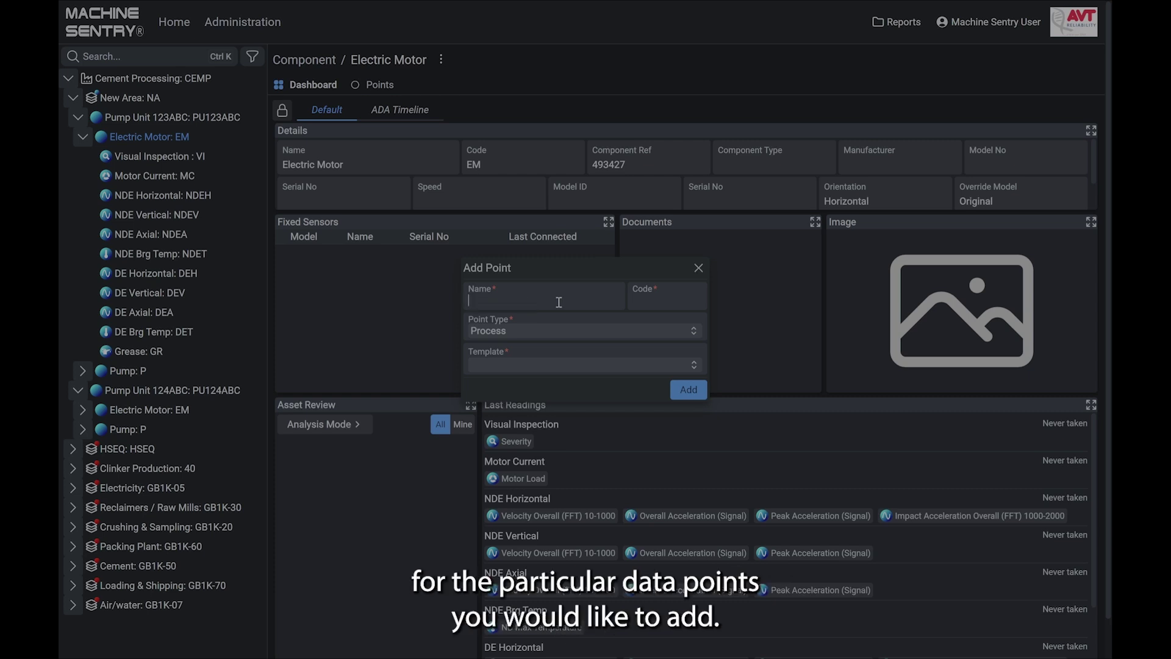
Step: Name the point Data and give it the code D
type("Data")
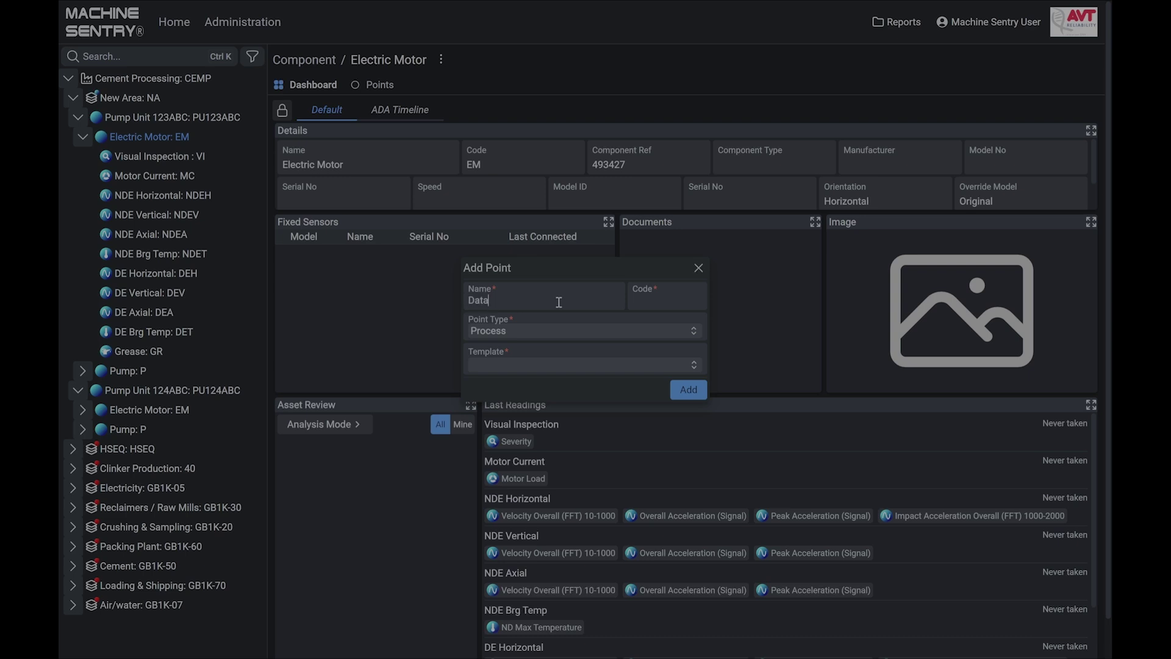
key("Tab")
type("D")
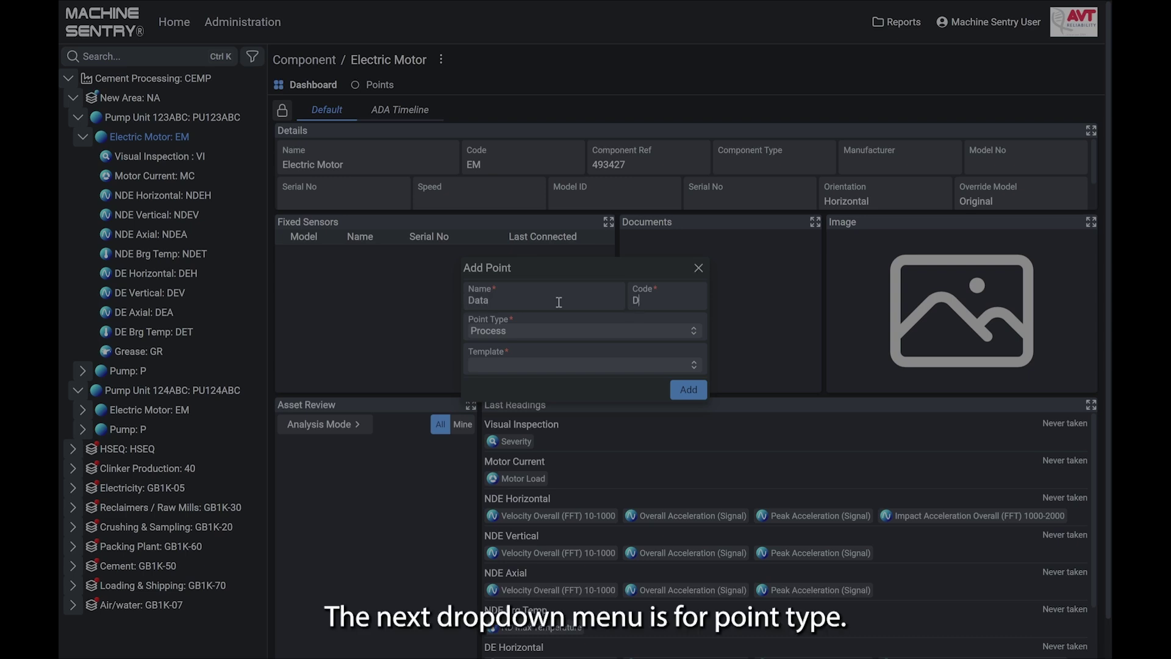
Step: Review the available point types for the new point and the templates offered for the Process type
left_click(665, 335)
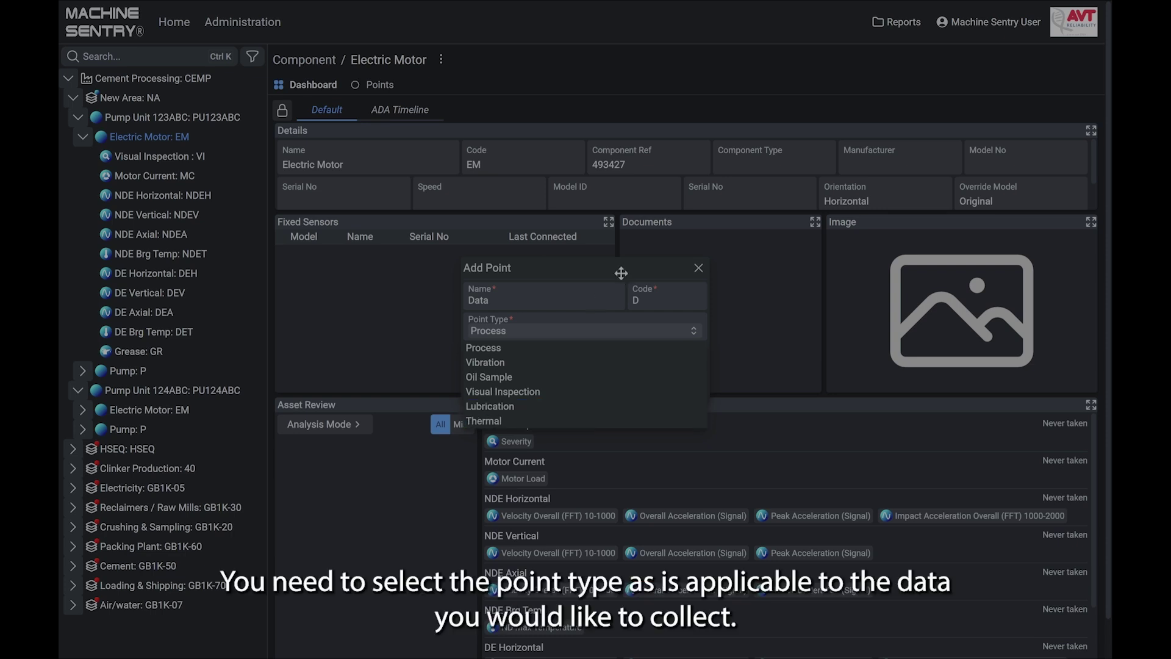
left_click(615, 312)
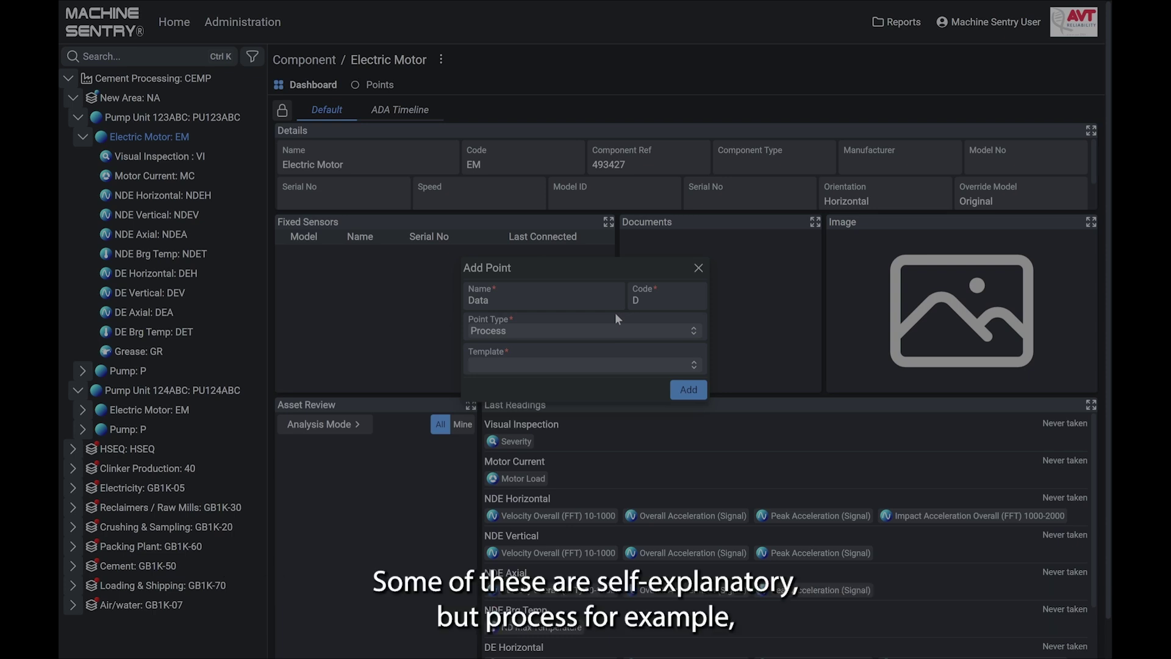
left_click(608, 355)
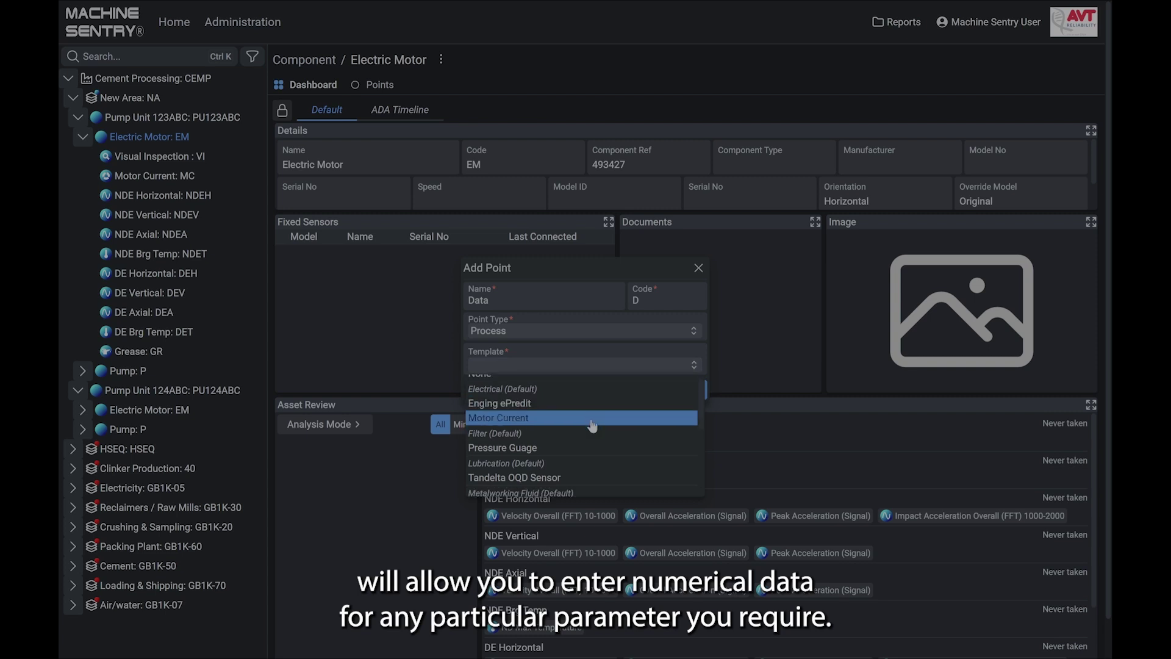
scroll(592, 426, "down", 1)
scroll(593, 426, "up", 1)
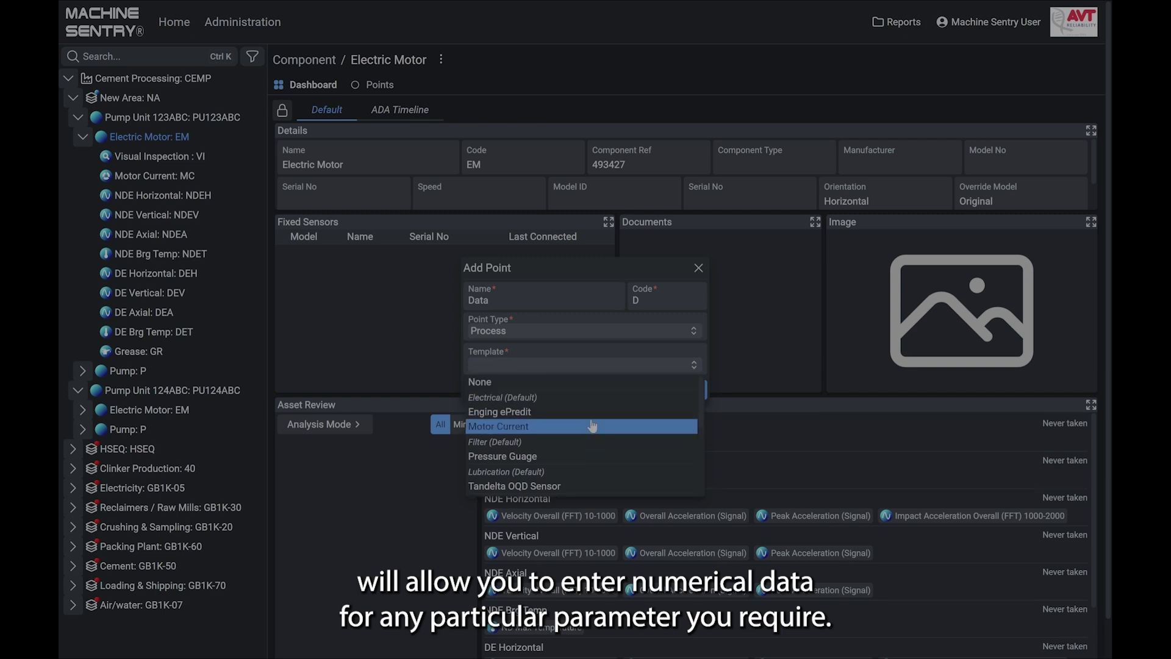
scroll(592, 426, "down", 3)
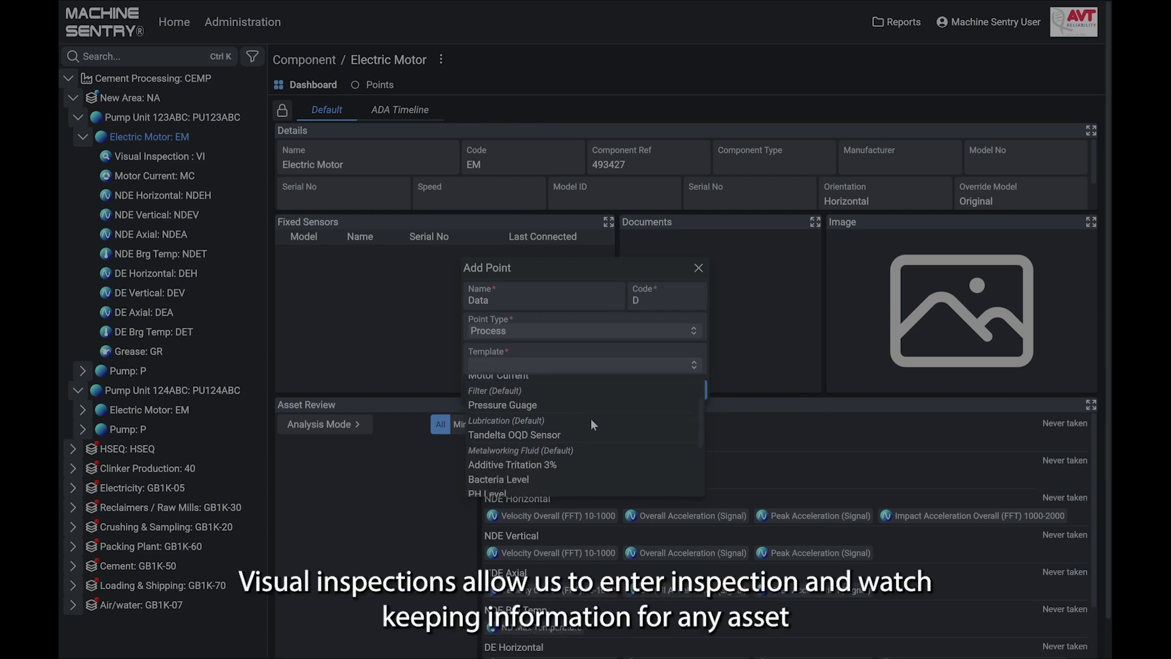
scroll(590, 425, "down", 3)
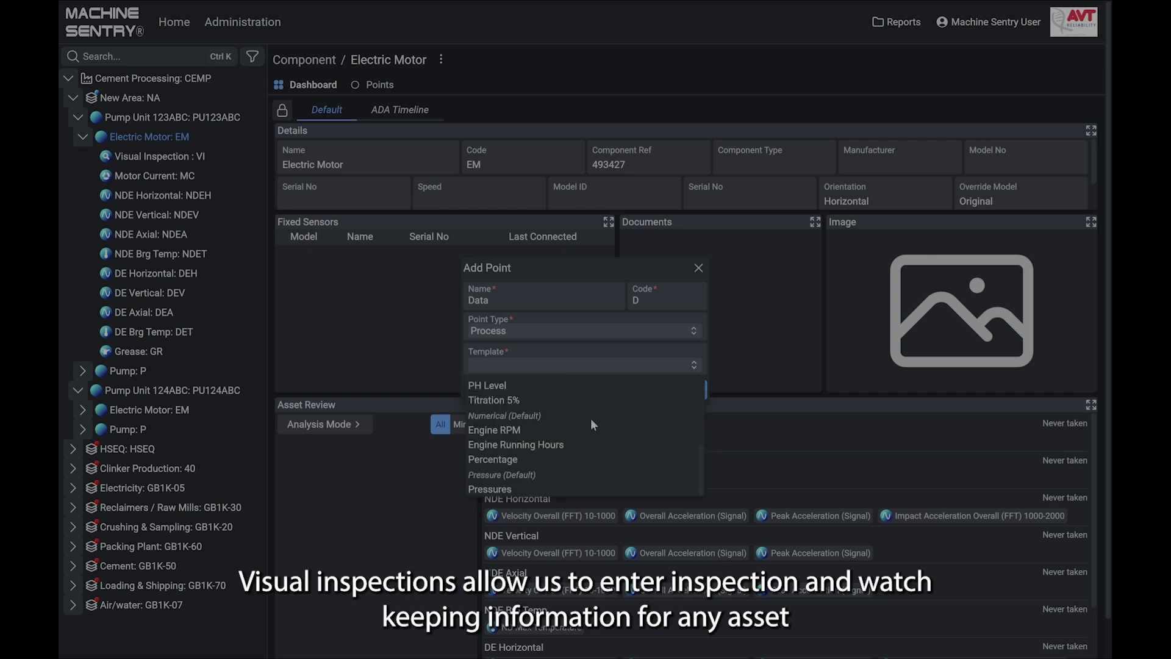
Step: Set the new point's type to Visual Inspection and its template to Standard Visual Inspection
left_click(616, 332)
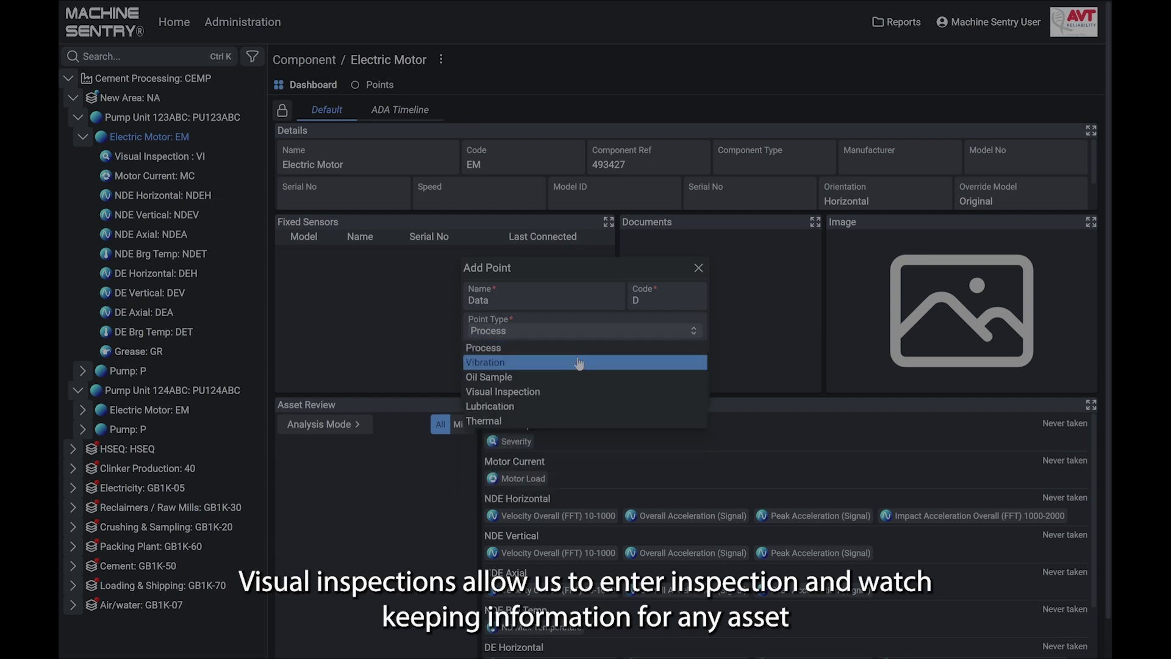
left_click(552, 392)
left_click(584, 369)
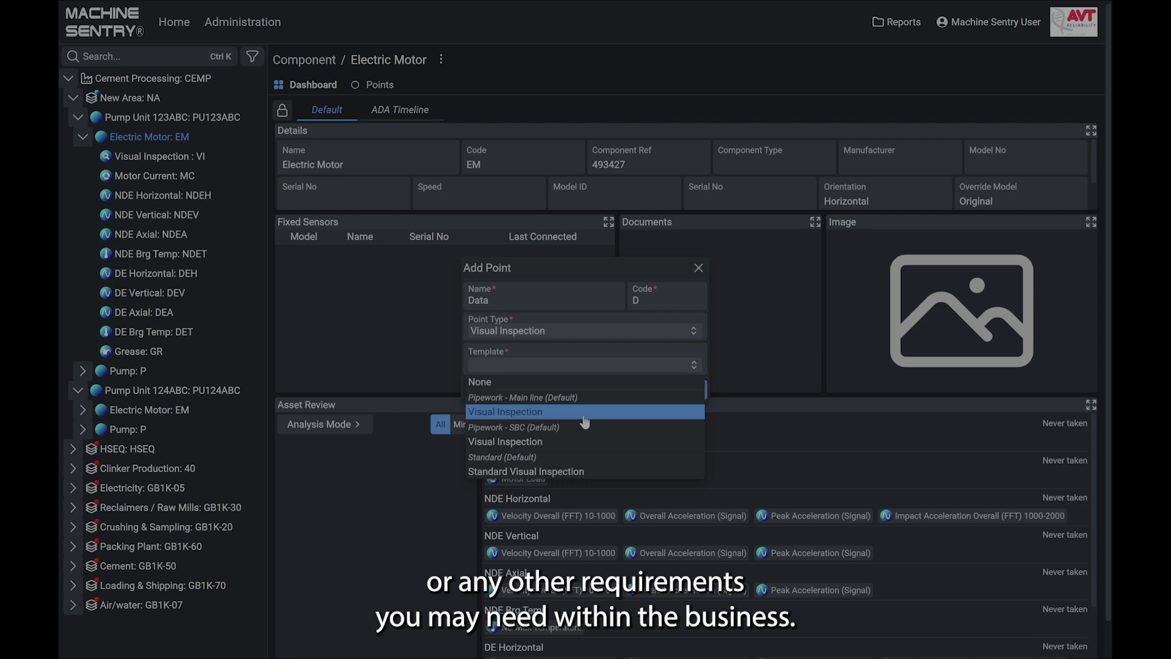
left_click(561, 473)
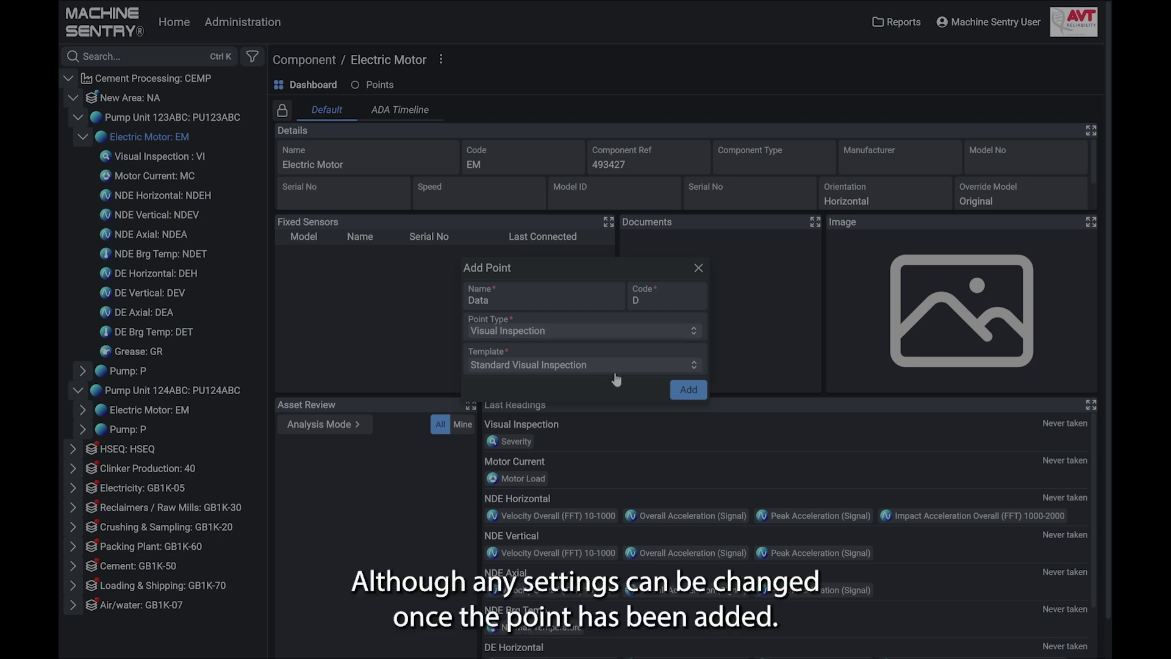
Step: Change the new point's type to Vibration and choose the Drive End Axial template
left_click(604, 330)
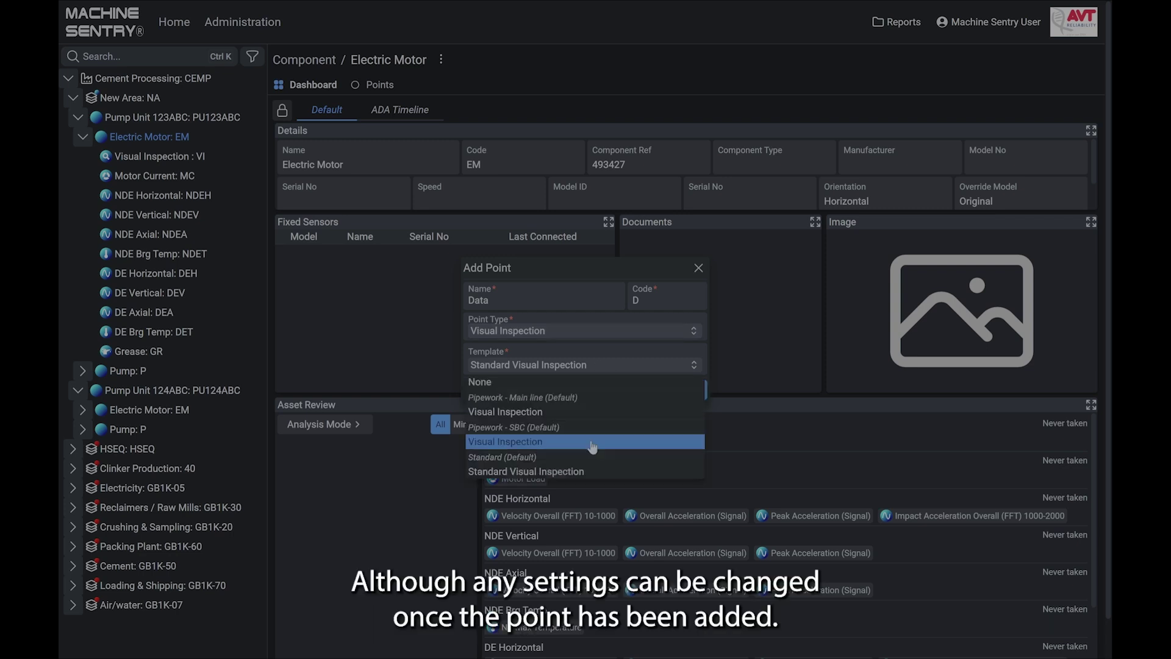
scroll(601, 390, "down", 3)
left_click(605, 344)
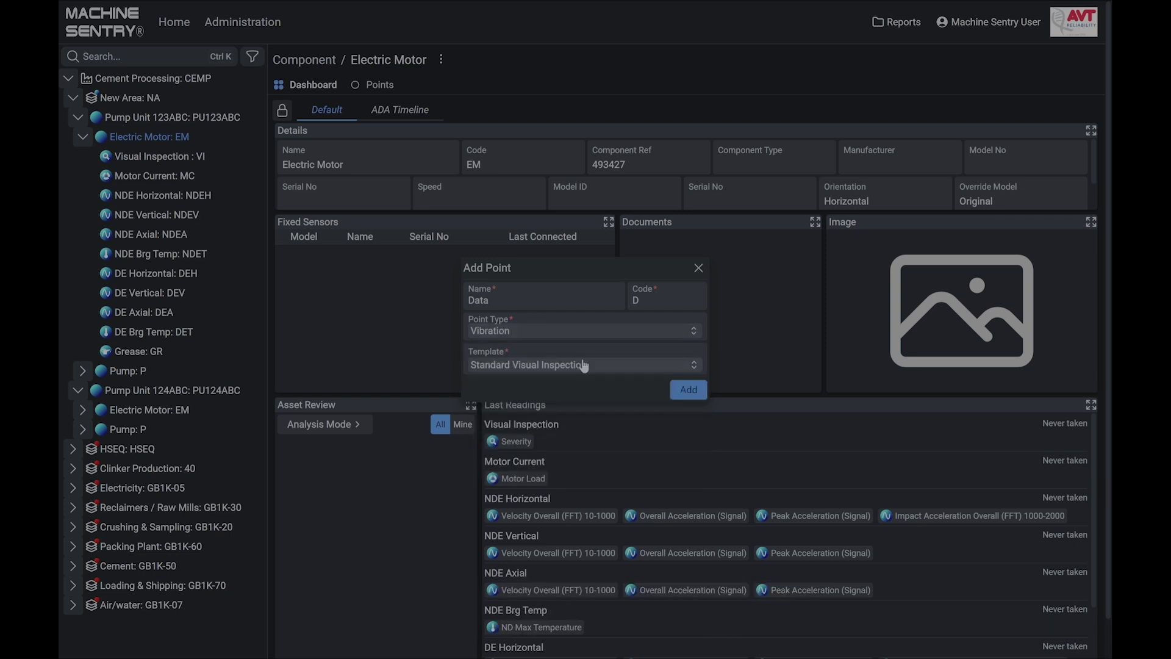
left_click(584, 364)
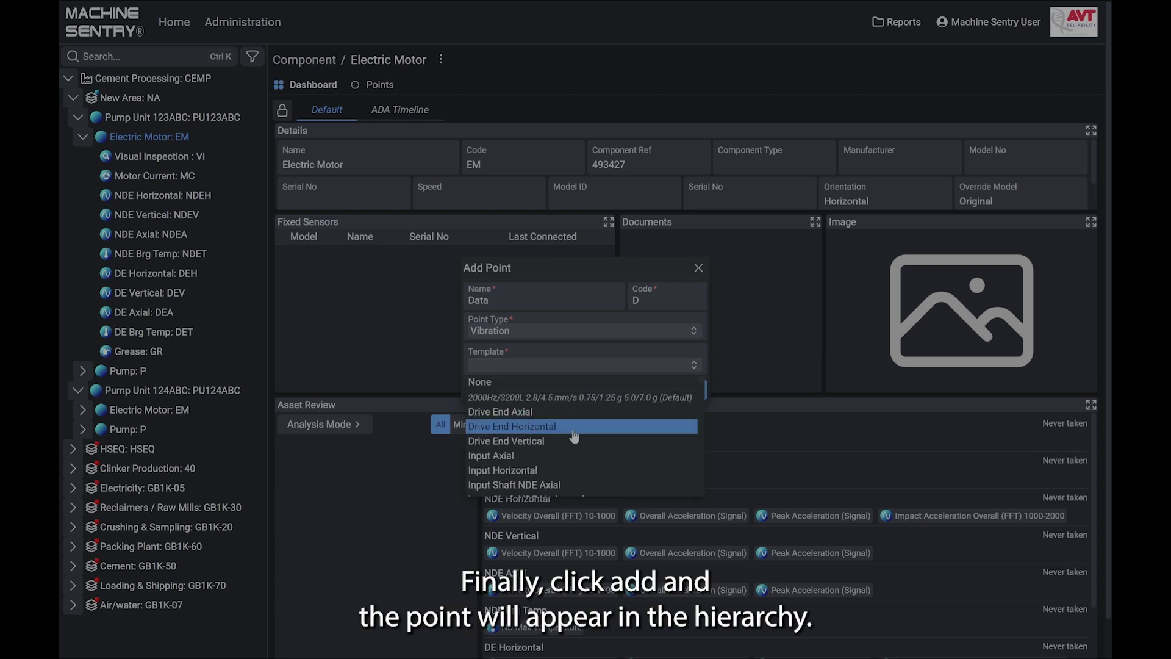
left_click(584, 365)
left_click(583, 365)
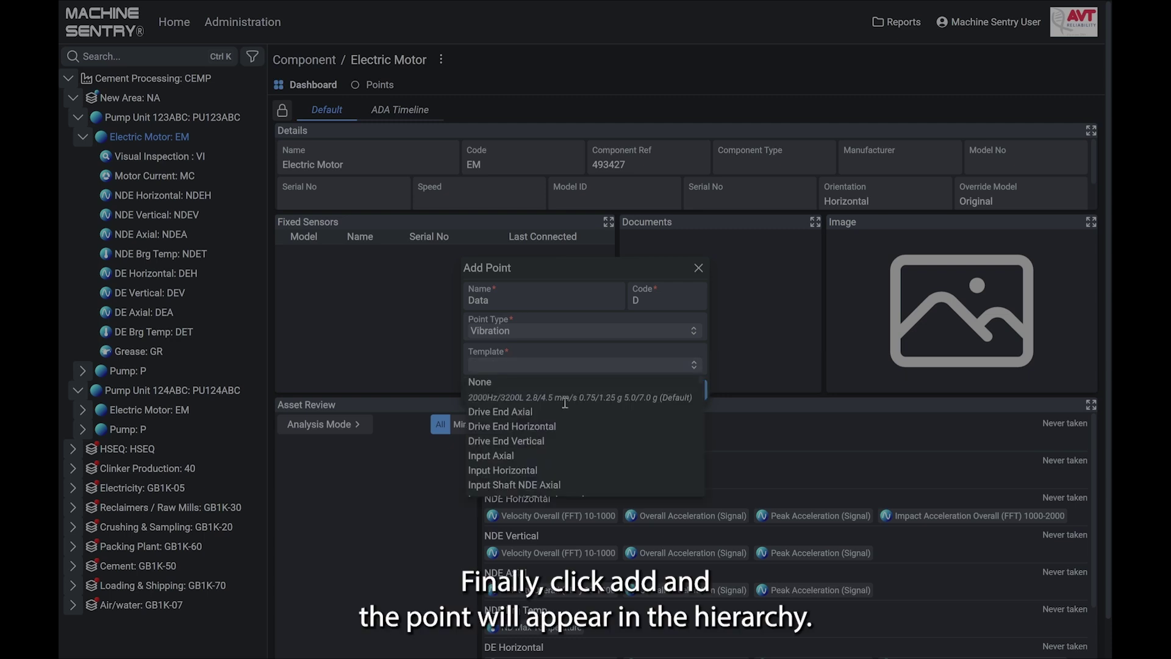
left_click(564, 413)
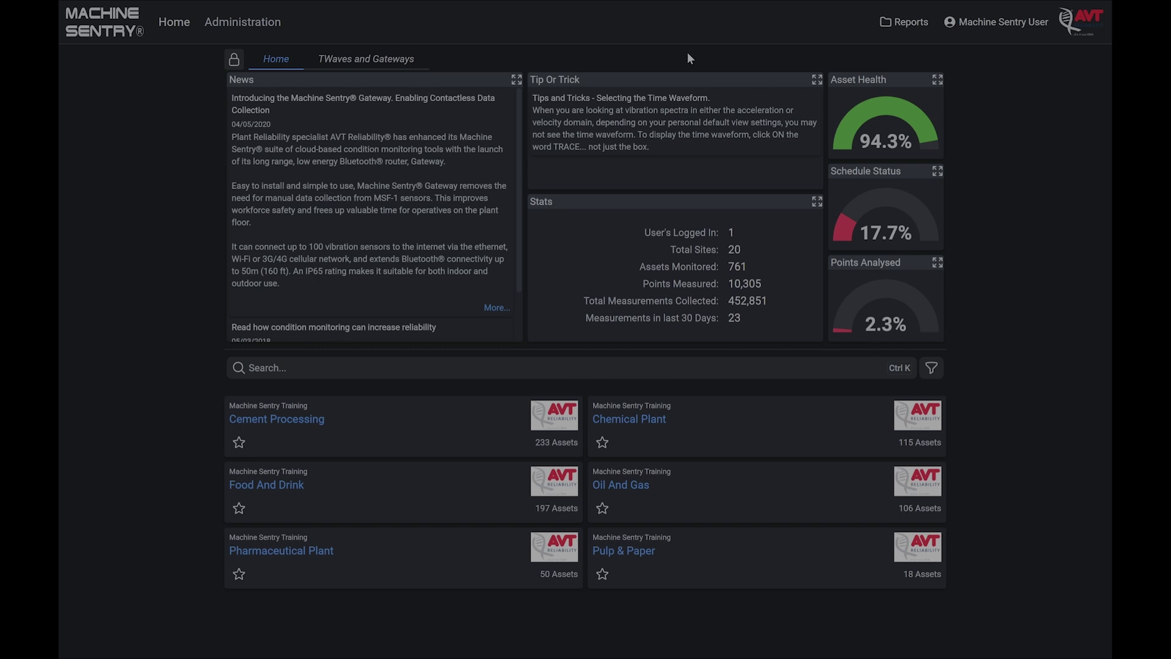
Step: View the TWaves and Gateways dashboard and the Cement Processing site dashboard, returning to the home page
left_click(360, 64)
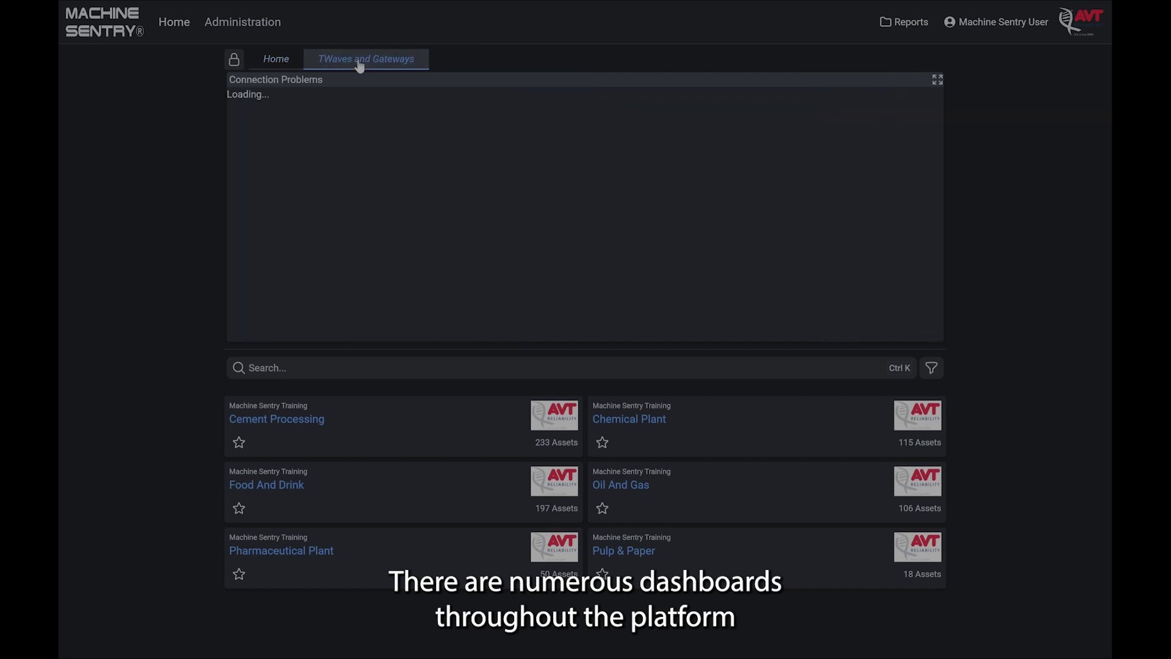
left_click(280, 64)
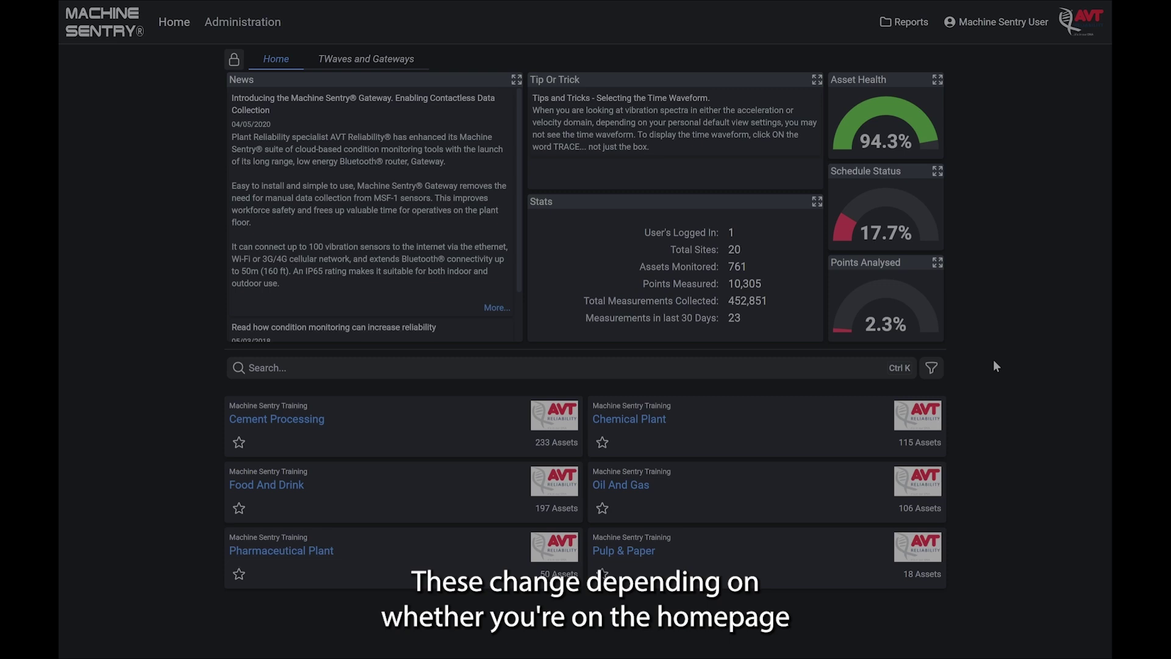
left_click(282, 419)
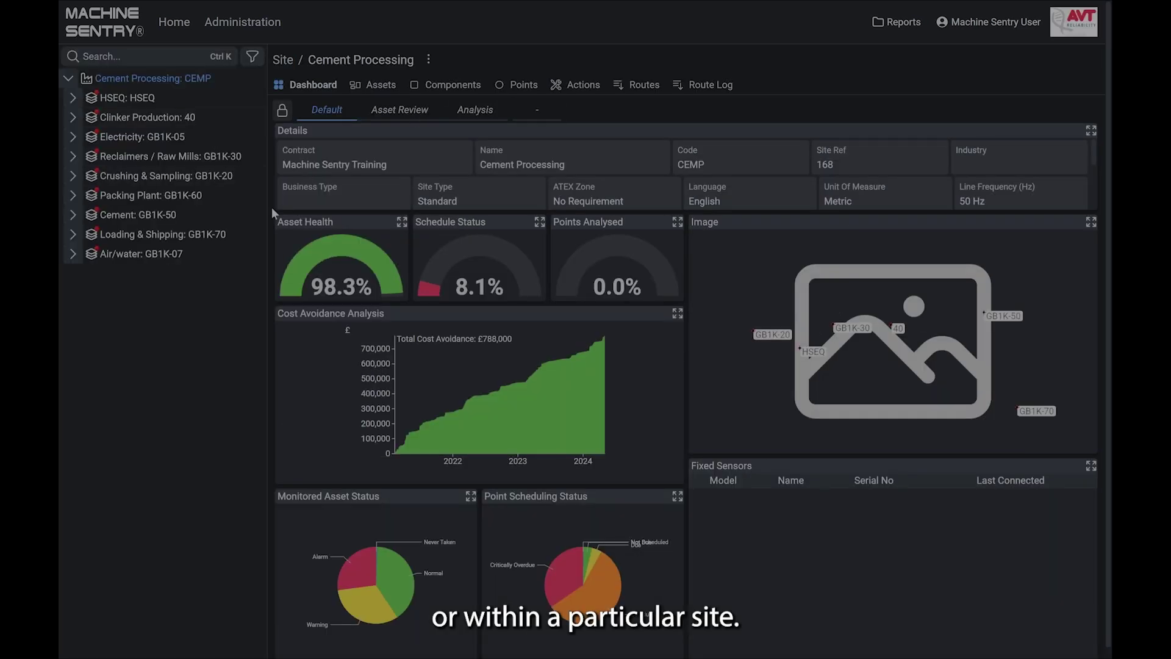
left_click(183, 22)
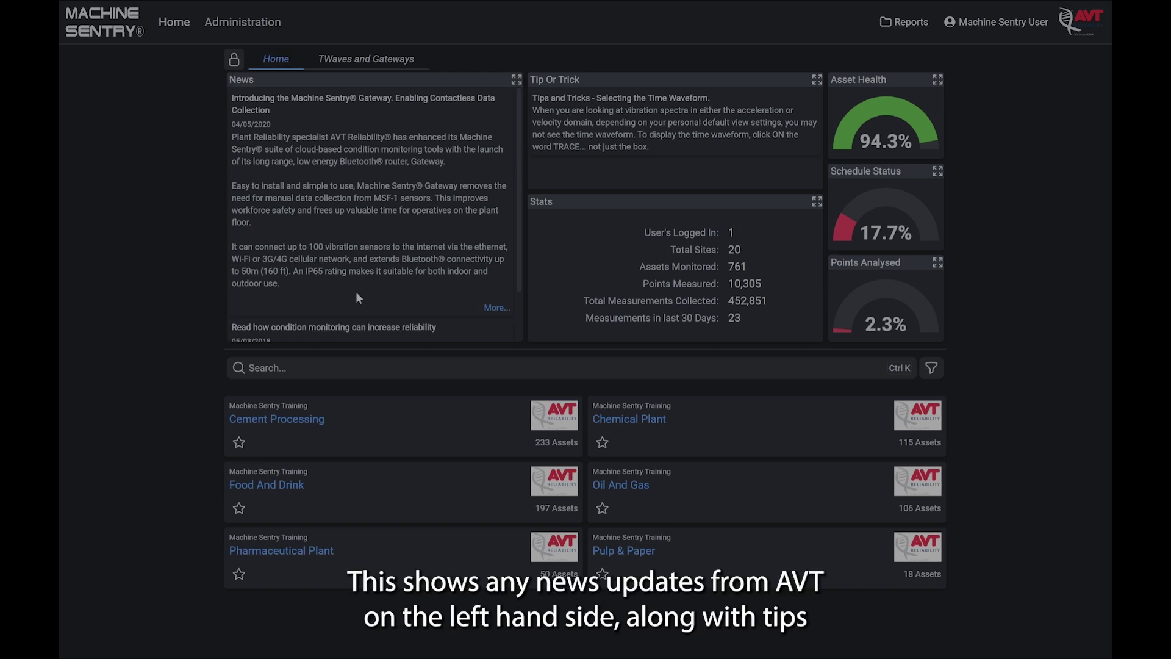
Step: Read the News widget on the home dashboard, and view the Tip Or Trick and Stats widgets enlarged one at a time
scroll(471, 305, "down", 1)
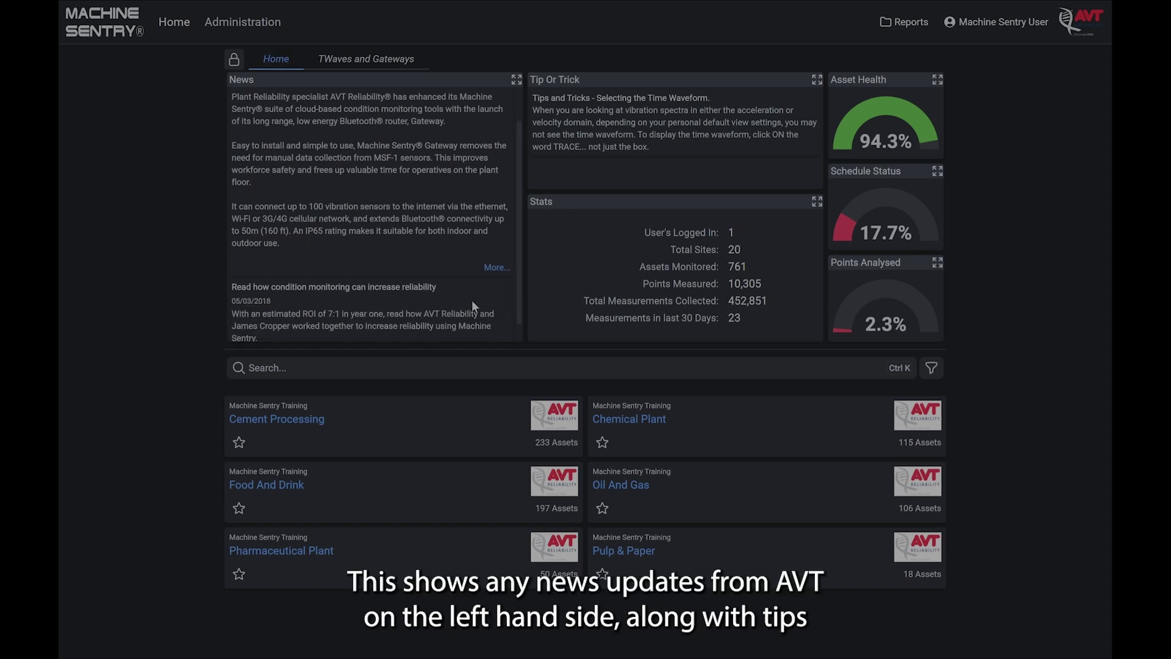
scroll(471, 300, "up", 1)
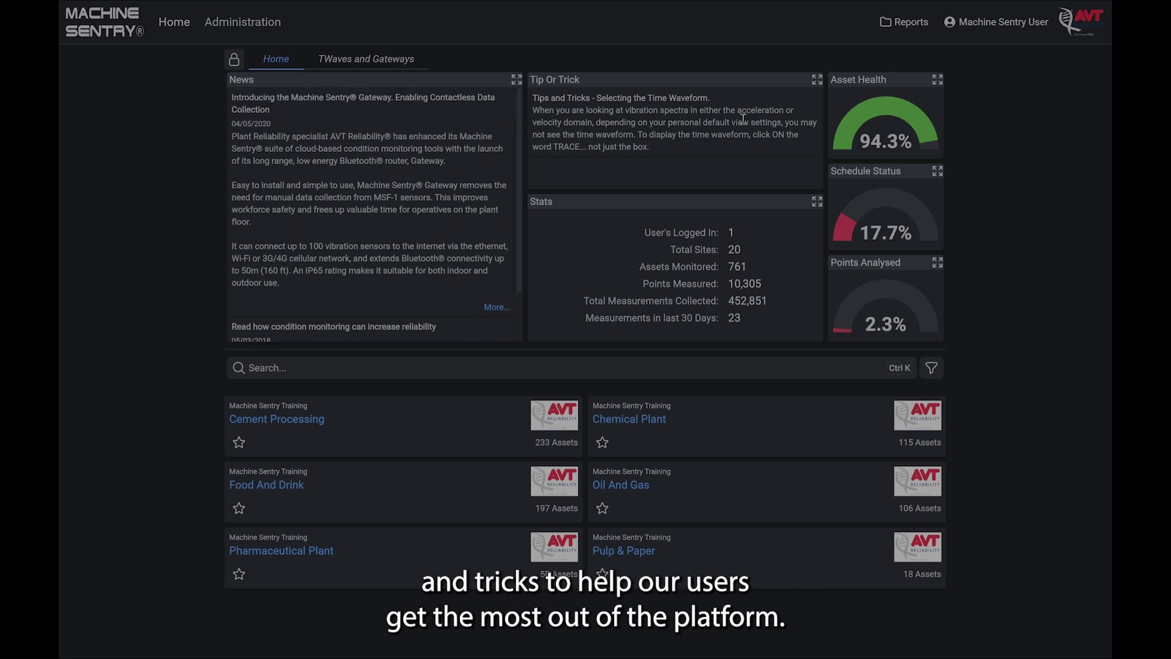
left_click(817, 81)
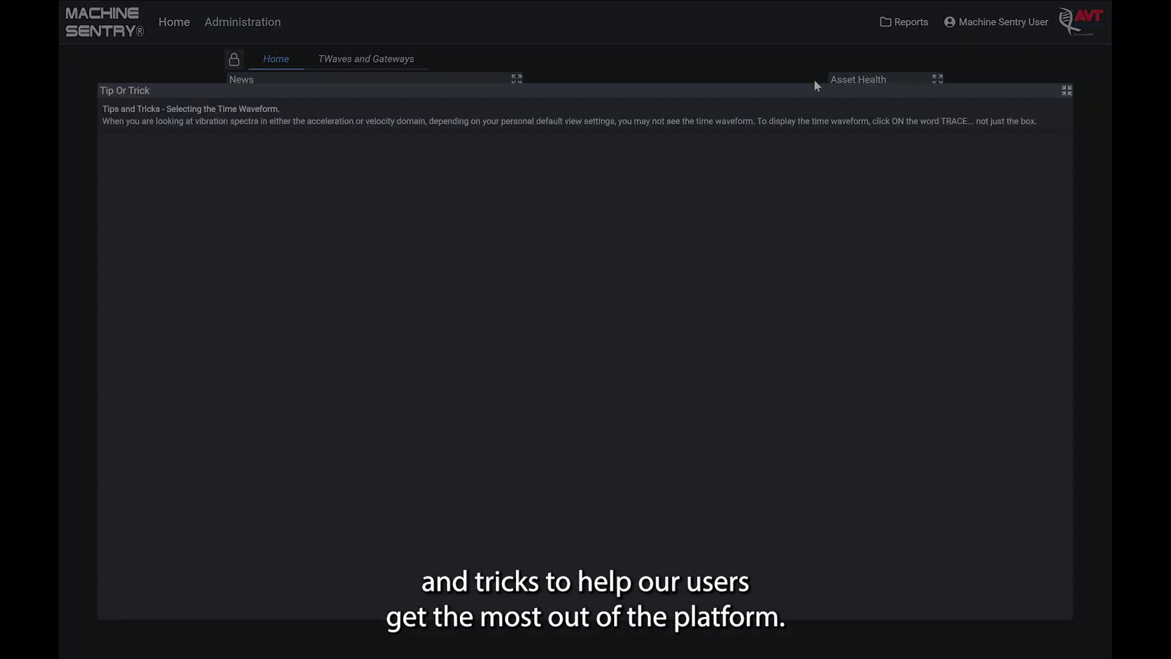
left_click(1066, 92)
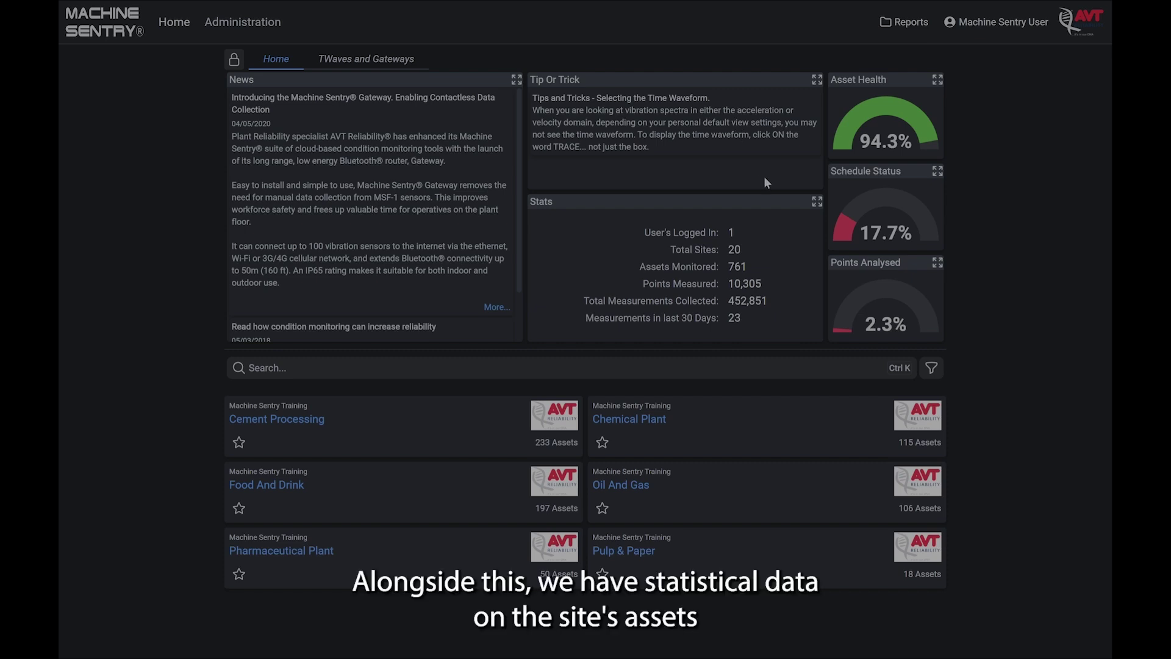
left_click(817, 203)
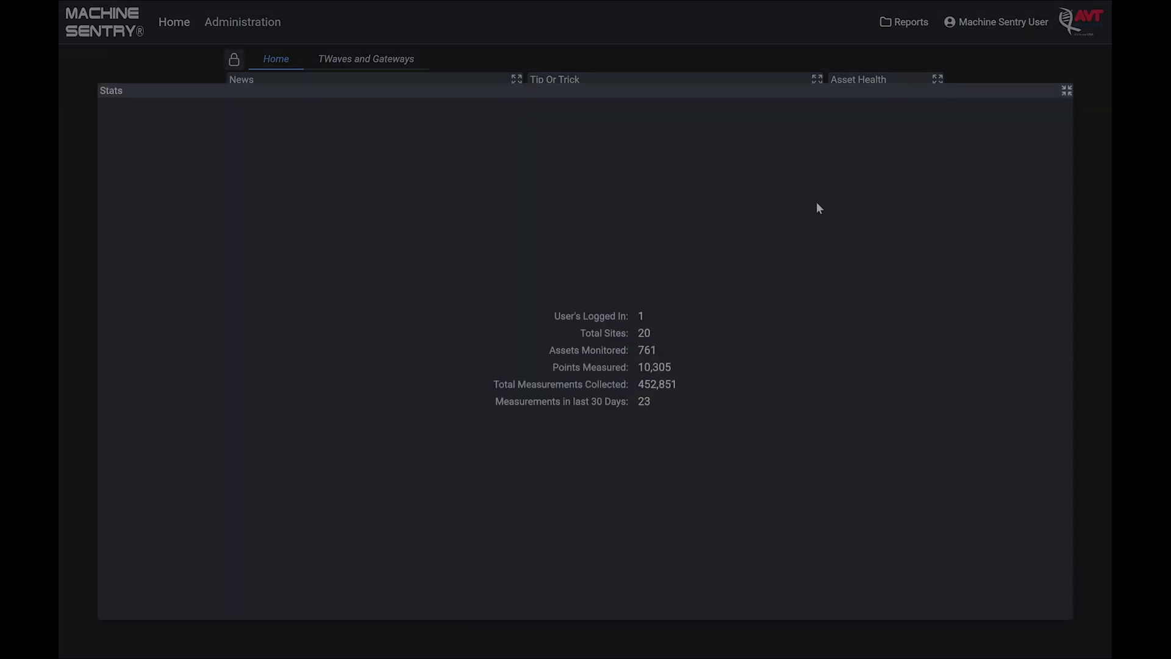
left_click(1067, 92)
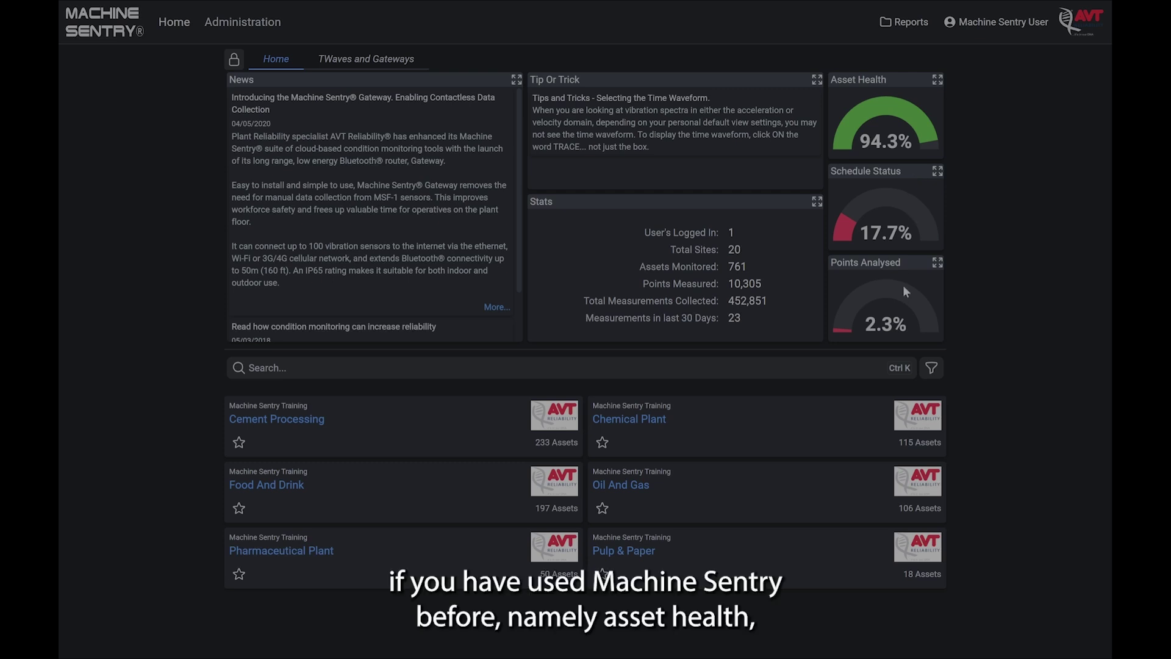
Step: View the Asset Health, Schedule Status and Points Analysed gauges enlarged one after another, restoring each to normal size
left_click(937, 81)
left_click(1065, 91)
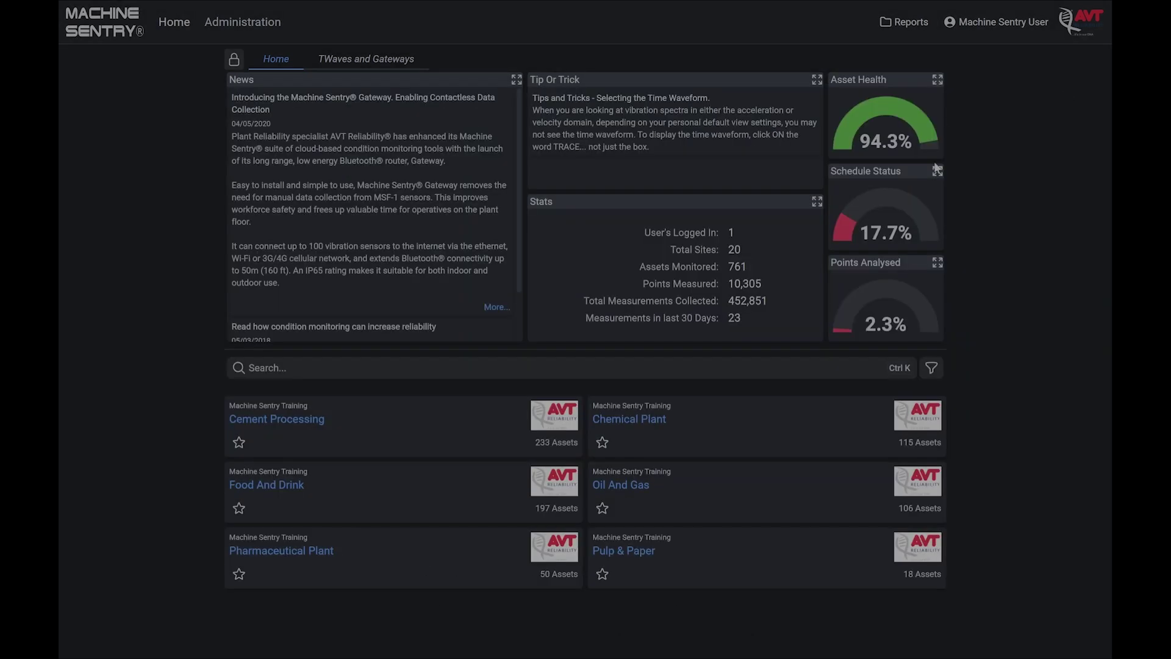
left_click(937, 170)
left_click(1065, 91)
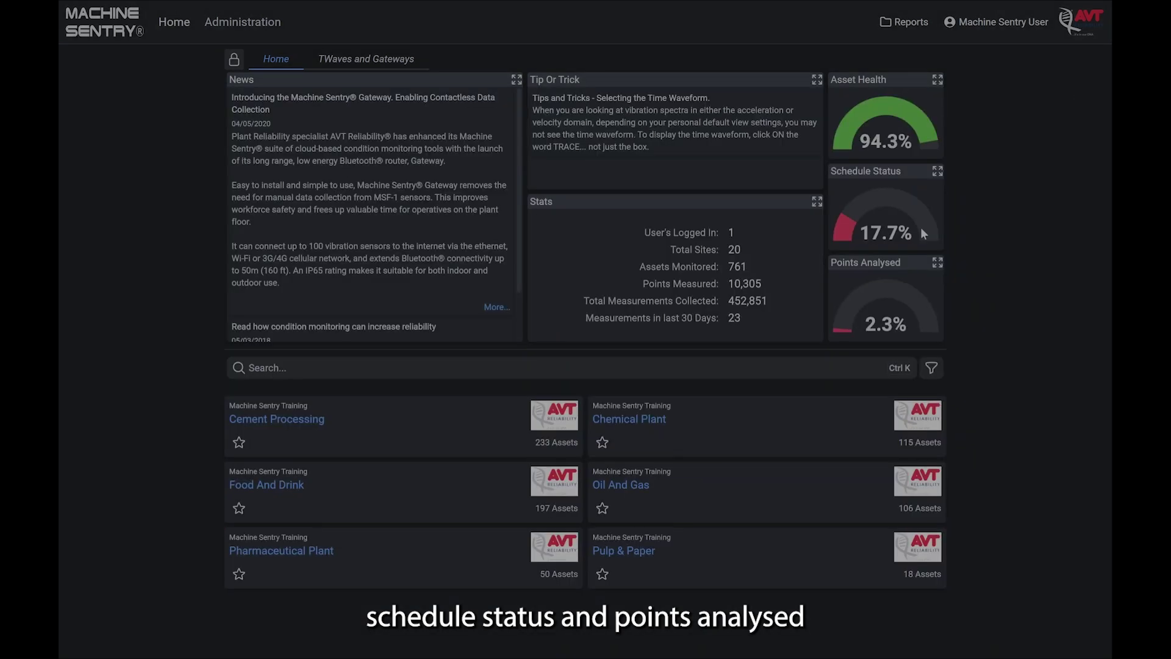
left_click(937, 262)
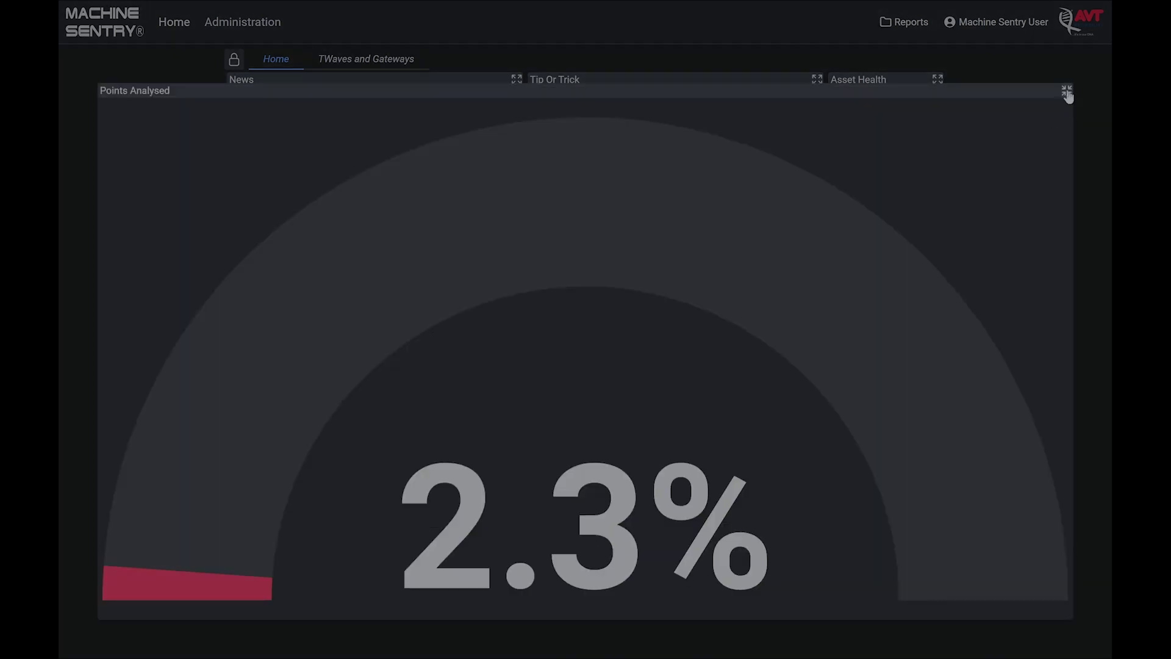
left_click(1067, 91)
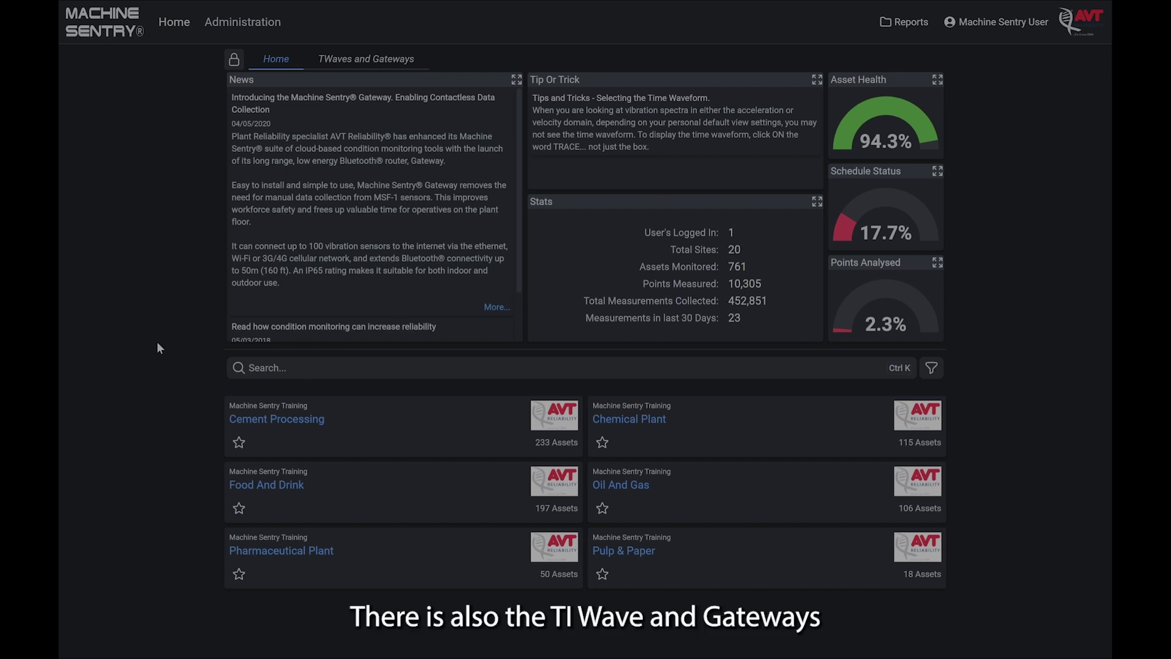
Step: Check the Connection Problems list on the TWaves and Gateways dashboard and return to the Home dashboard
left_click(366, 62)
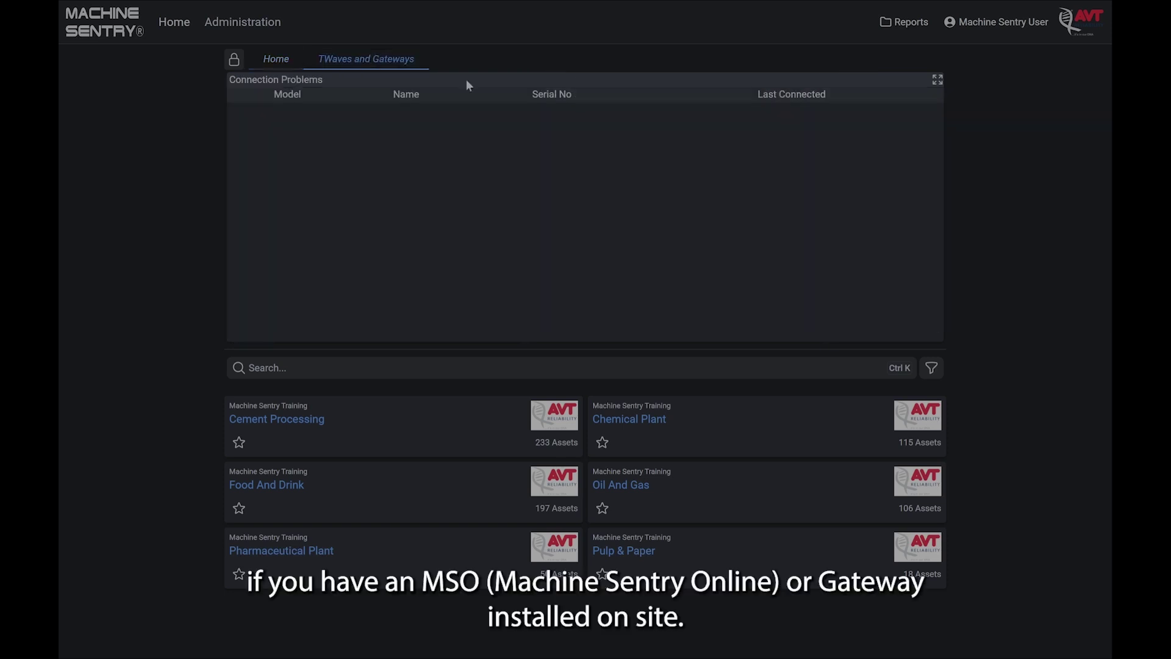
left_click(276, 69)
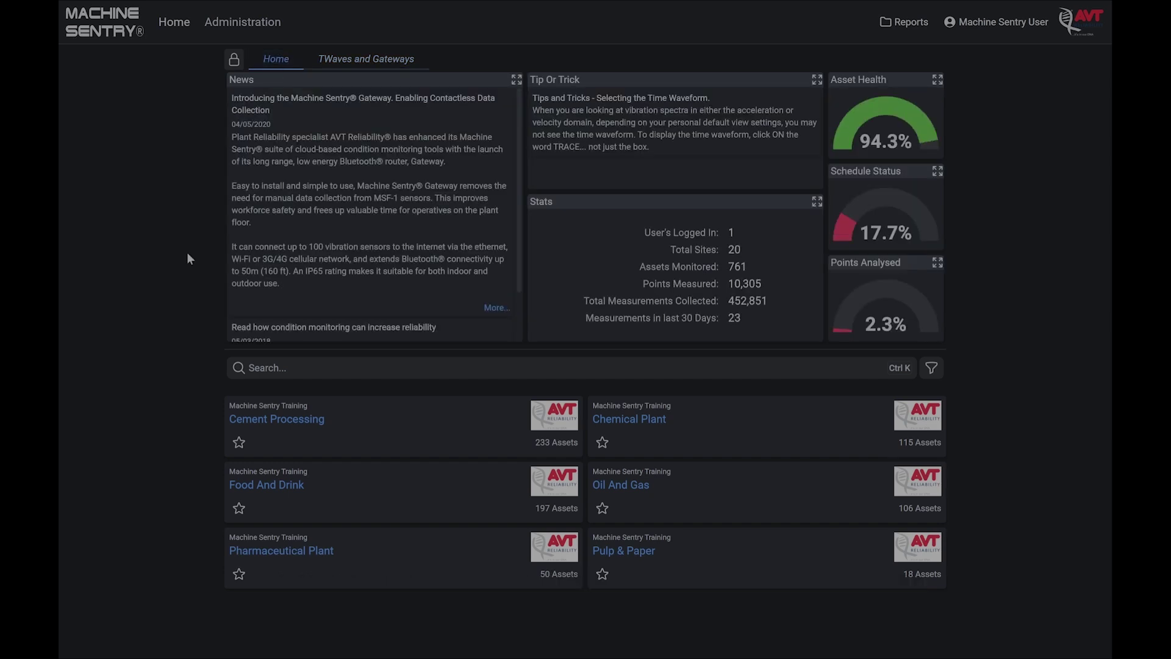
Step: Open the Cement Processing site and view its Cost Avoidance Analysis and Point Scheduling Status charts enlarged in turn
left_click(288, 424)
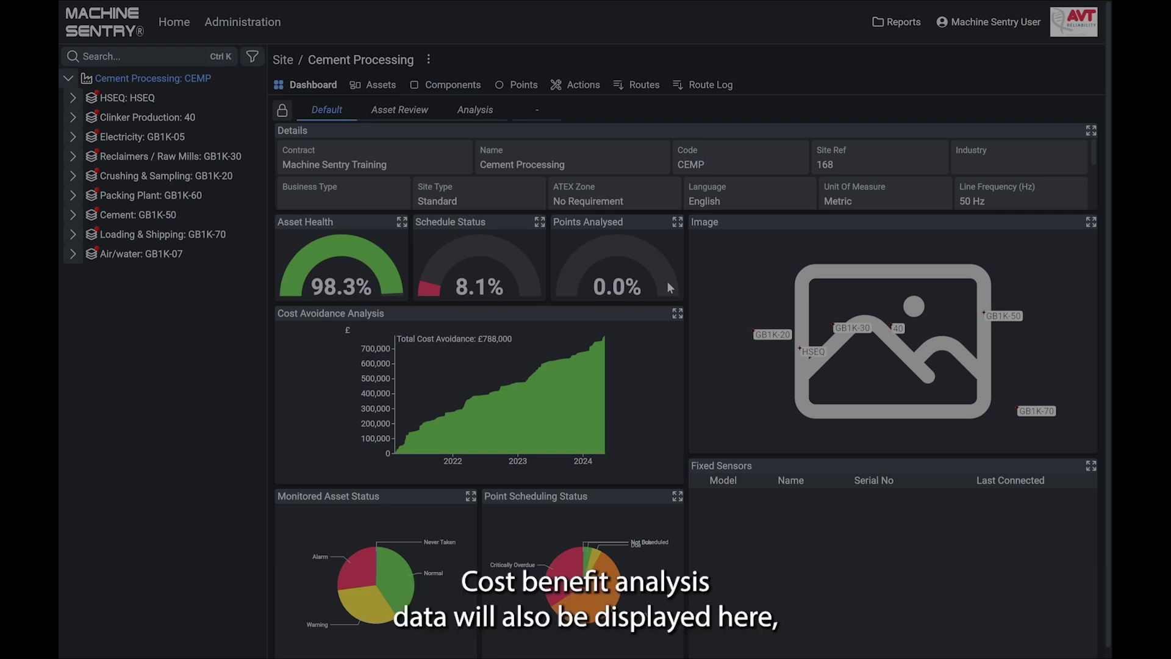
left_click(675, 315)
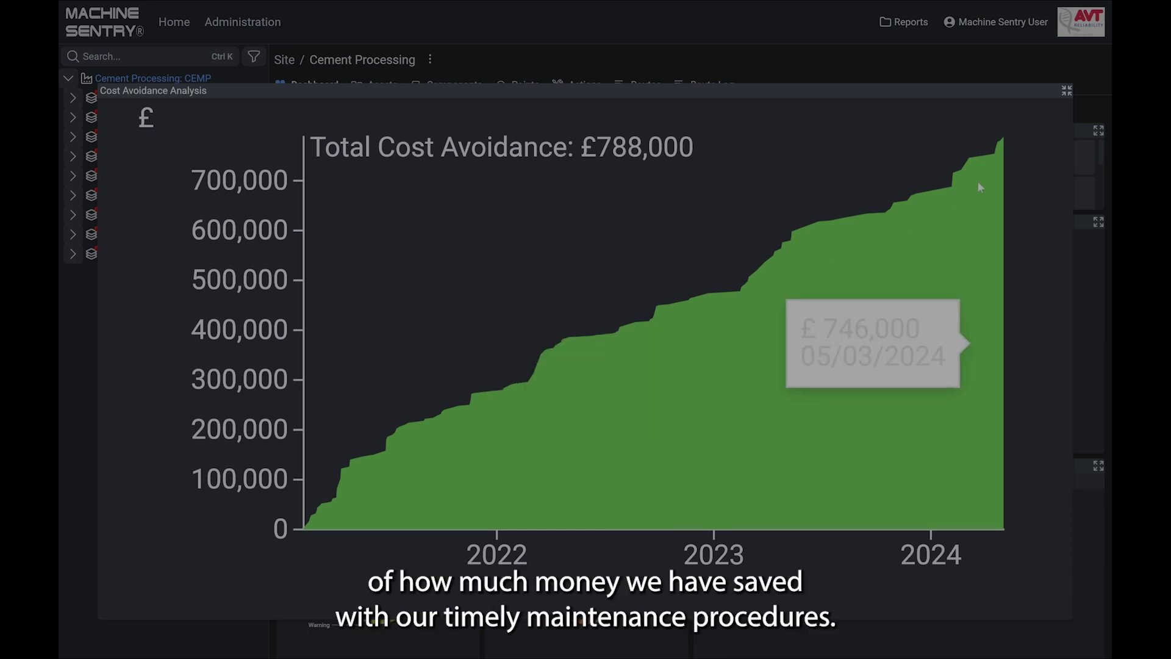
left_click(1068, 93)
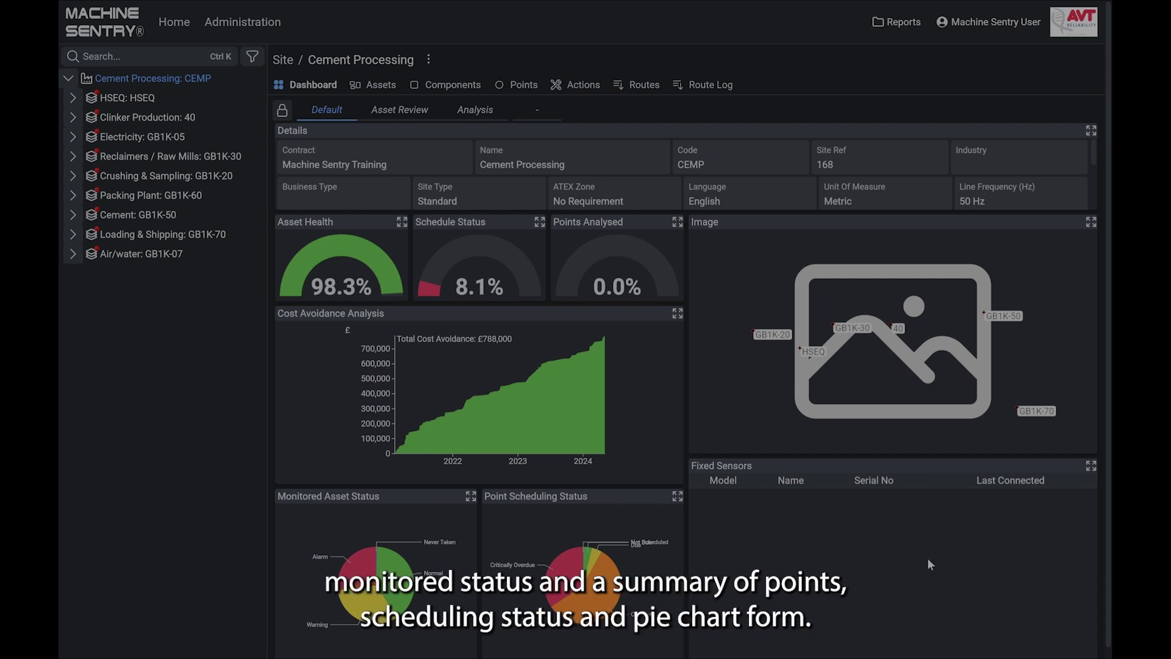
left_click(677, 496)
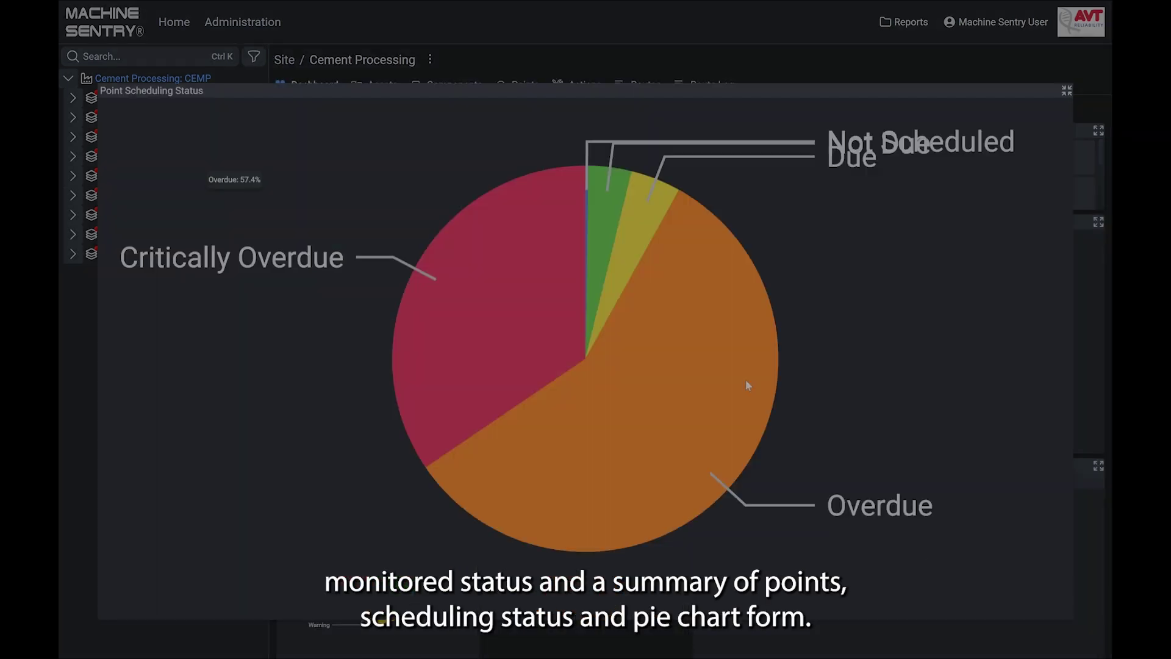
left_click(1065, 94)
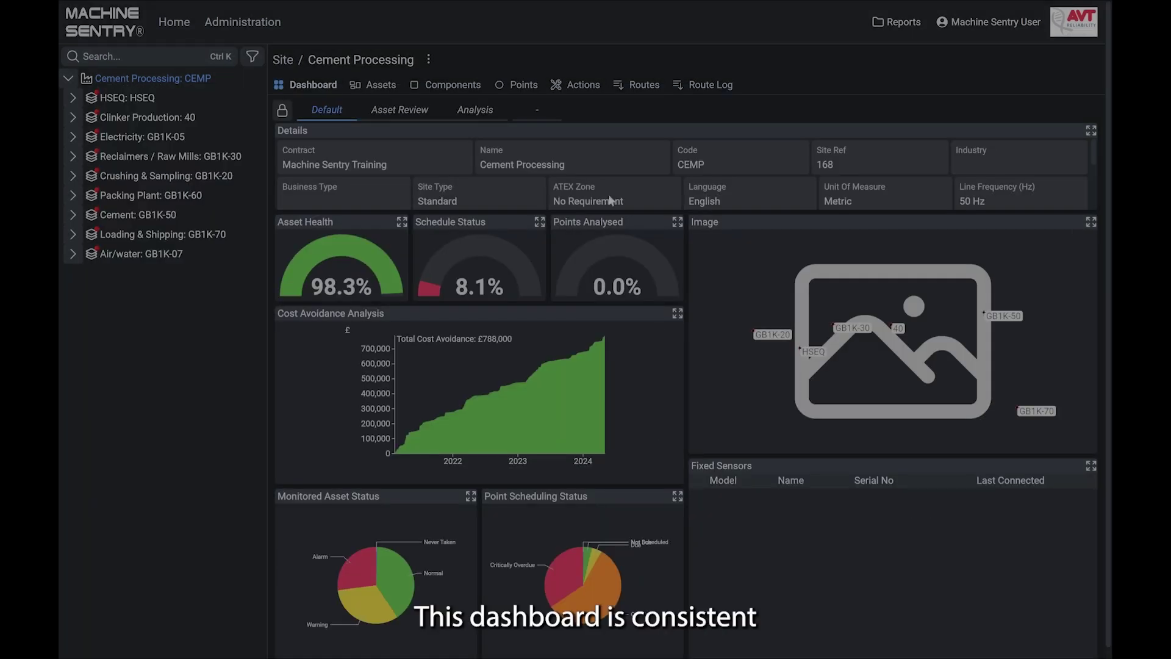
Step: Open the MAIN DEEP BUCKET DUST PLANT asset under Clinker Production's Clinker Import area and read its Last Readings and Asset Review
left_click(192, 120)
left_click(187, 175)
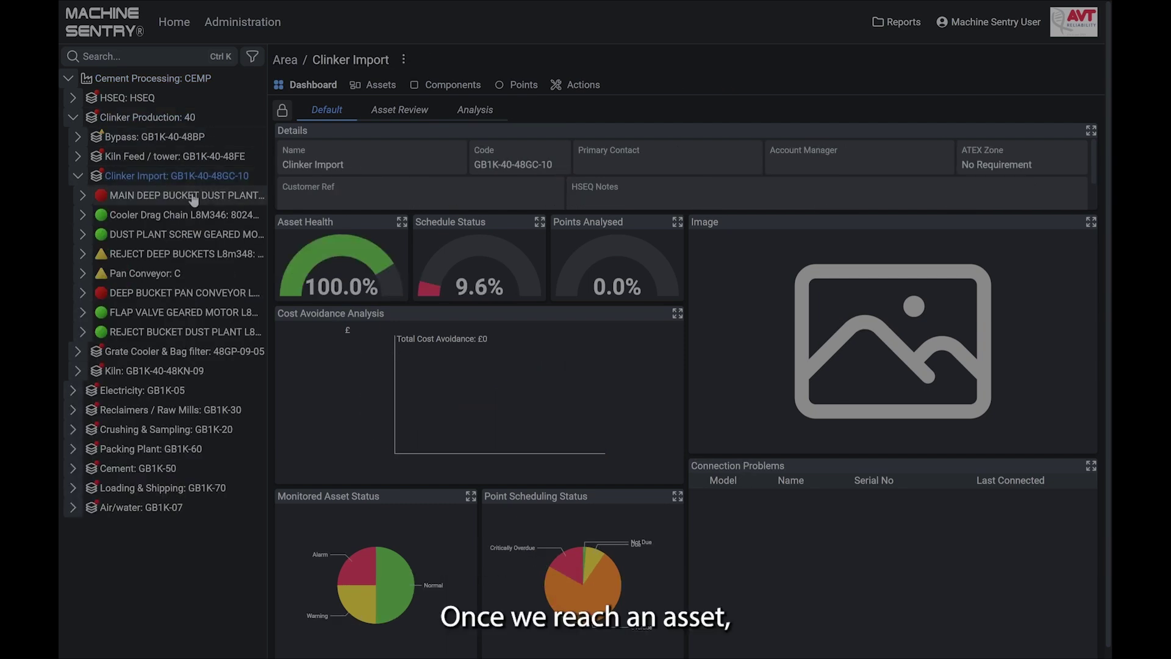
left_click(193, 197)
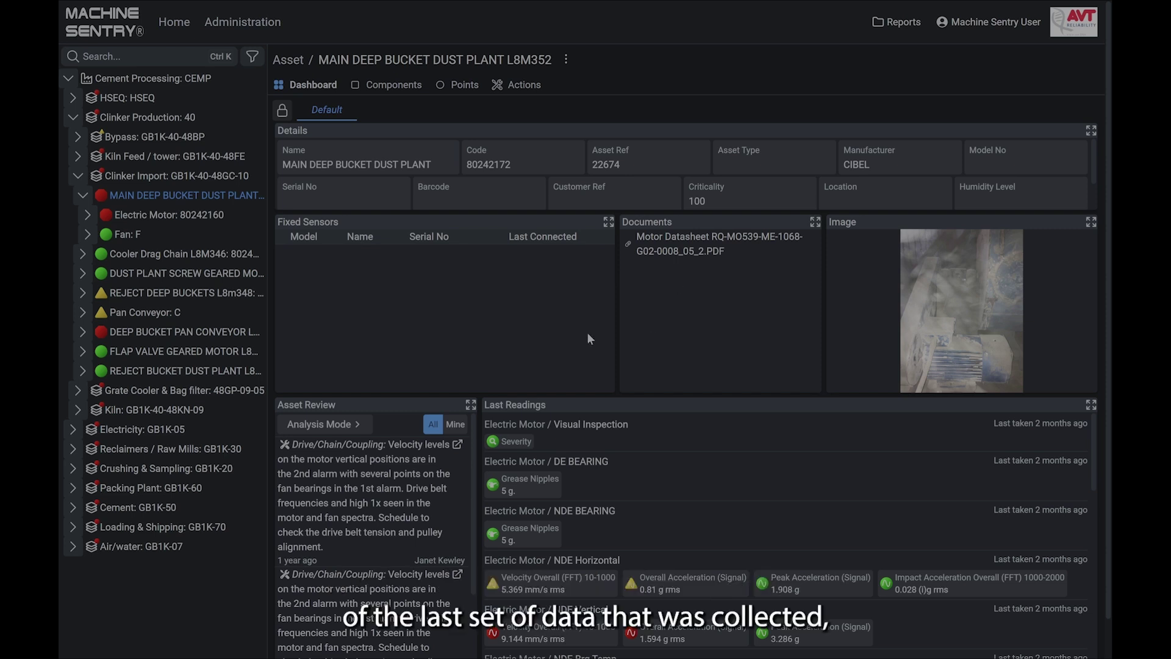
scroll(664, 488, "down", 1)
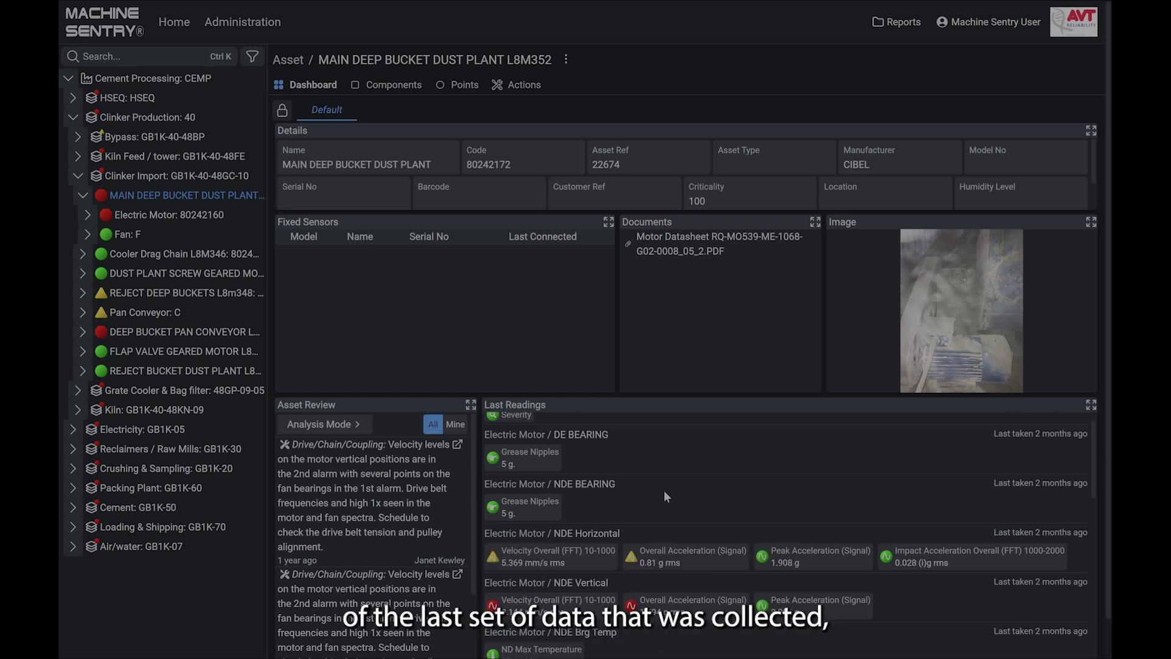
scroll(664, 493, "up", 1)
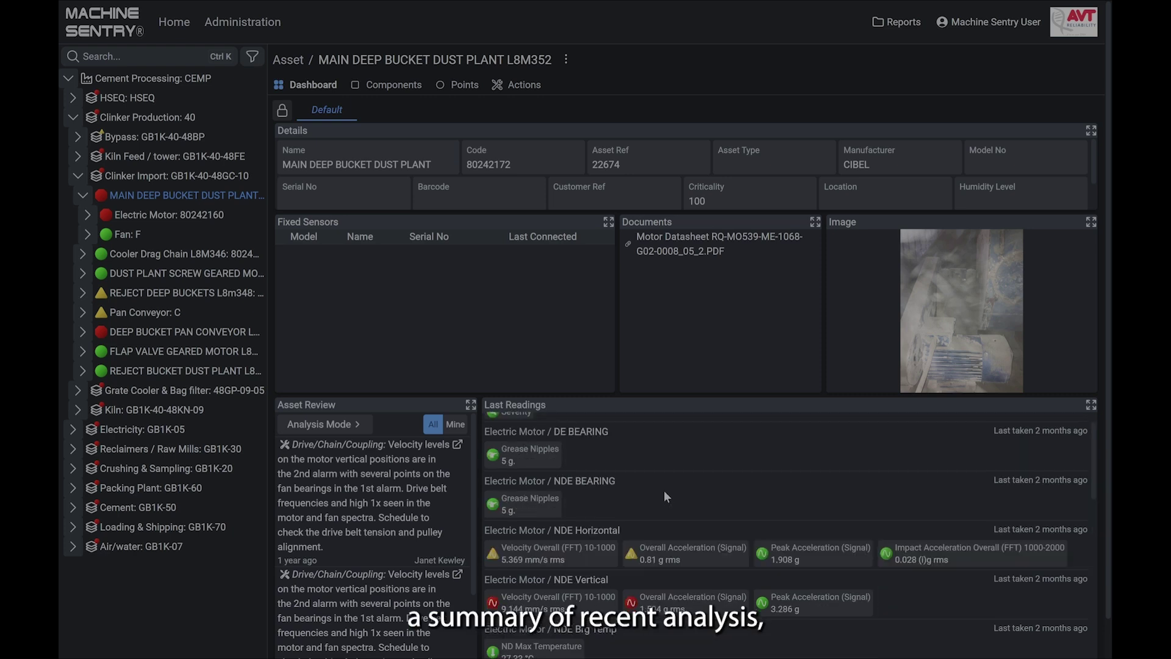
scroll(428, 536, "down", 4)
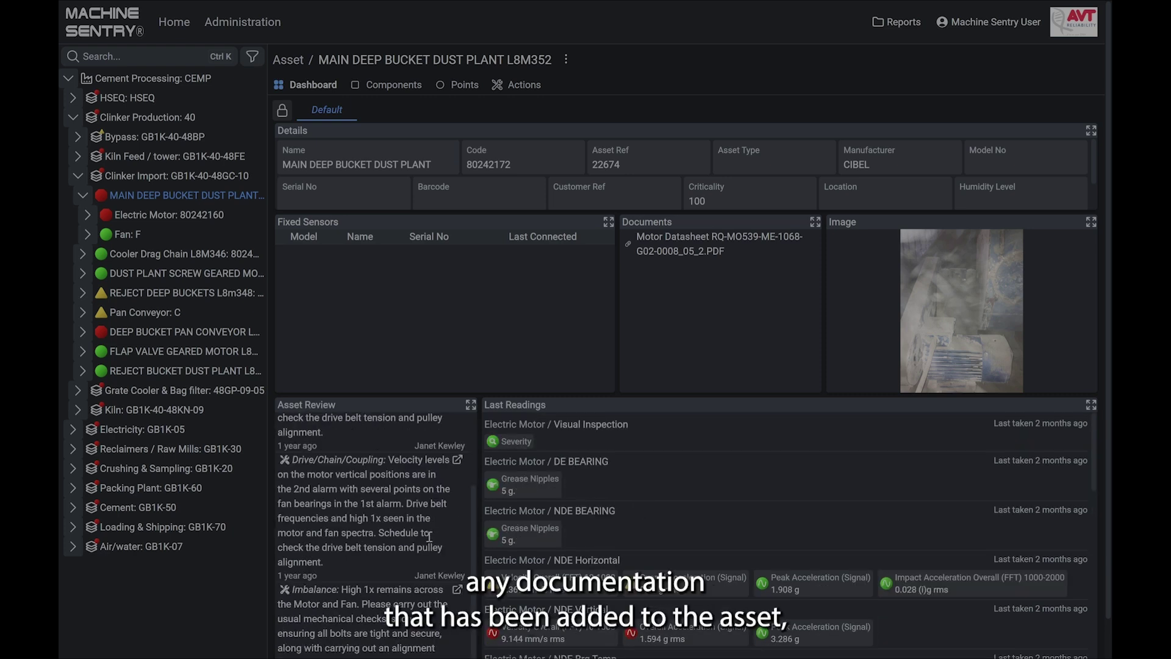
scroll(428, 536, "up", 4)
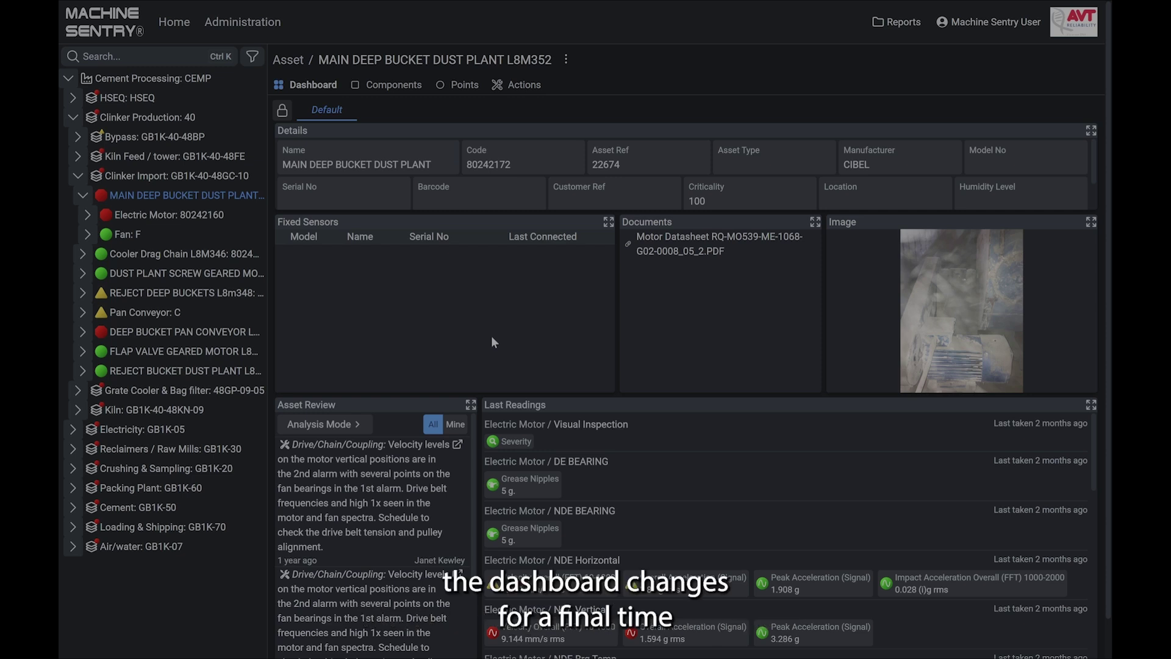
Step: Open the asset's Electric Motor component and view the dashboards of its Visual Inspection, NDE Brg Temp and NDE BEARING points in turn
left_click(202, 216)
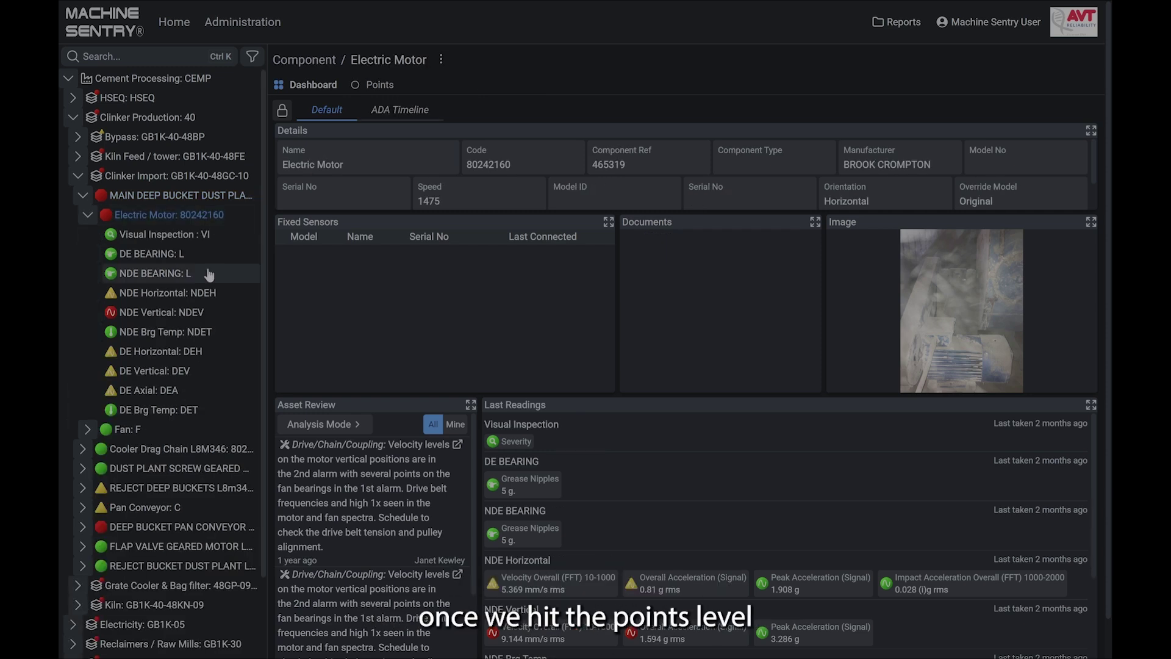
left_click(189, 235)
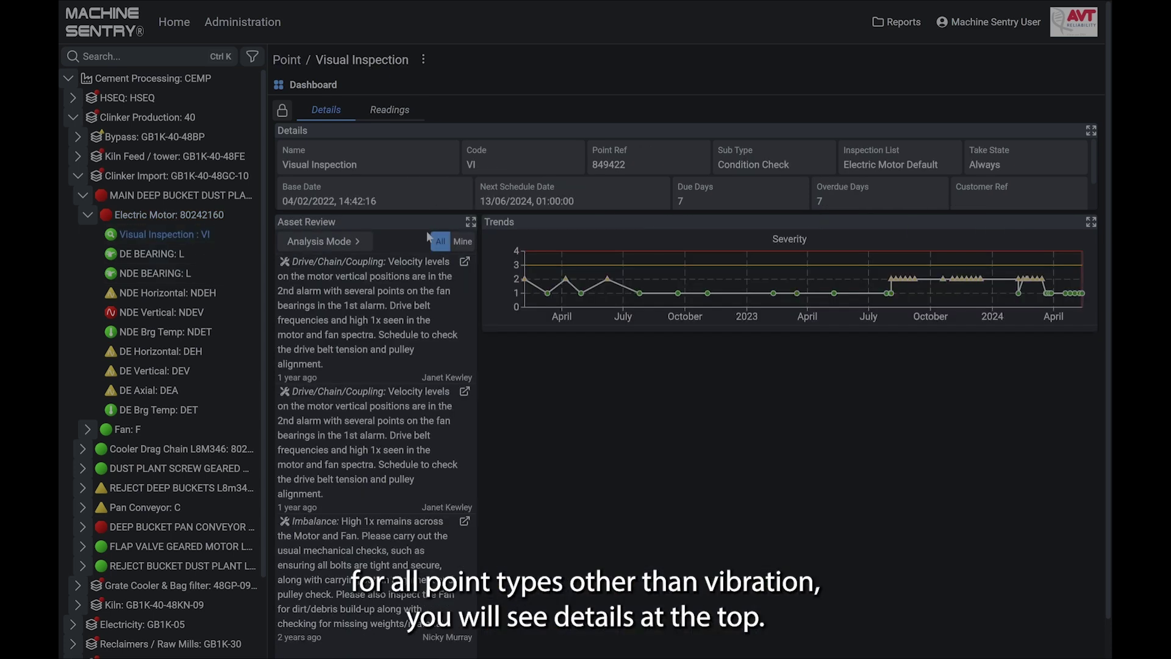
left_click(205, 331)
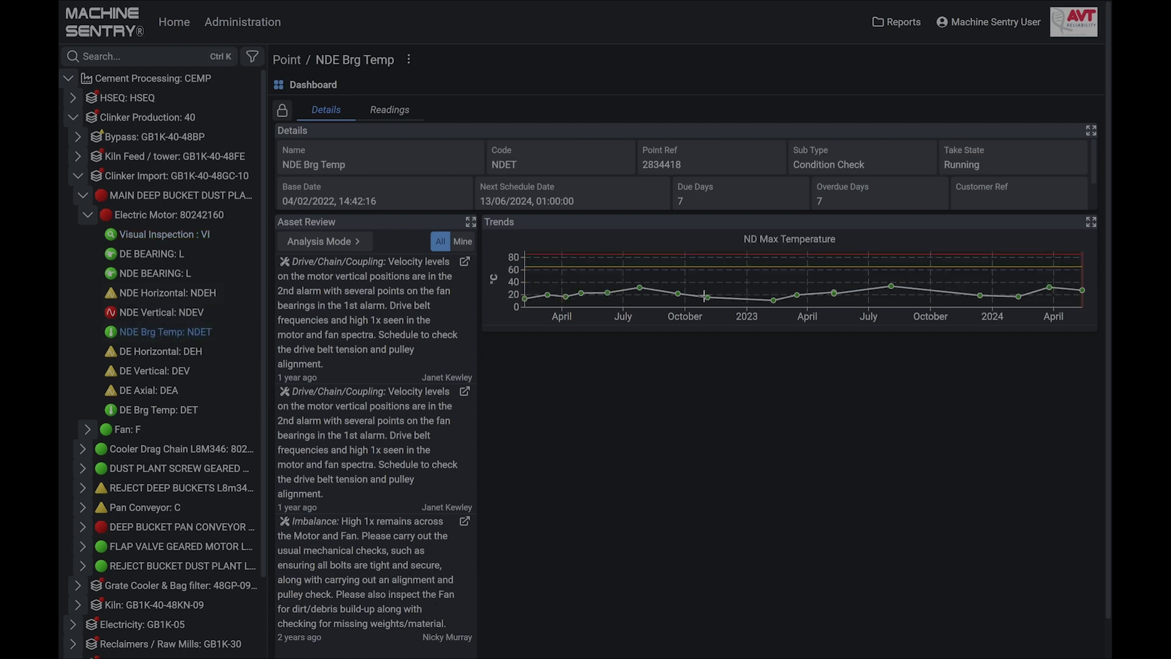
mouse_move(708, 299)
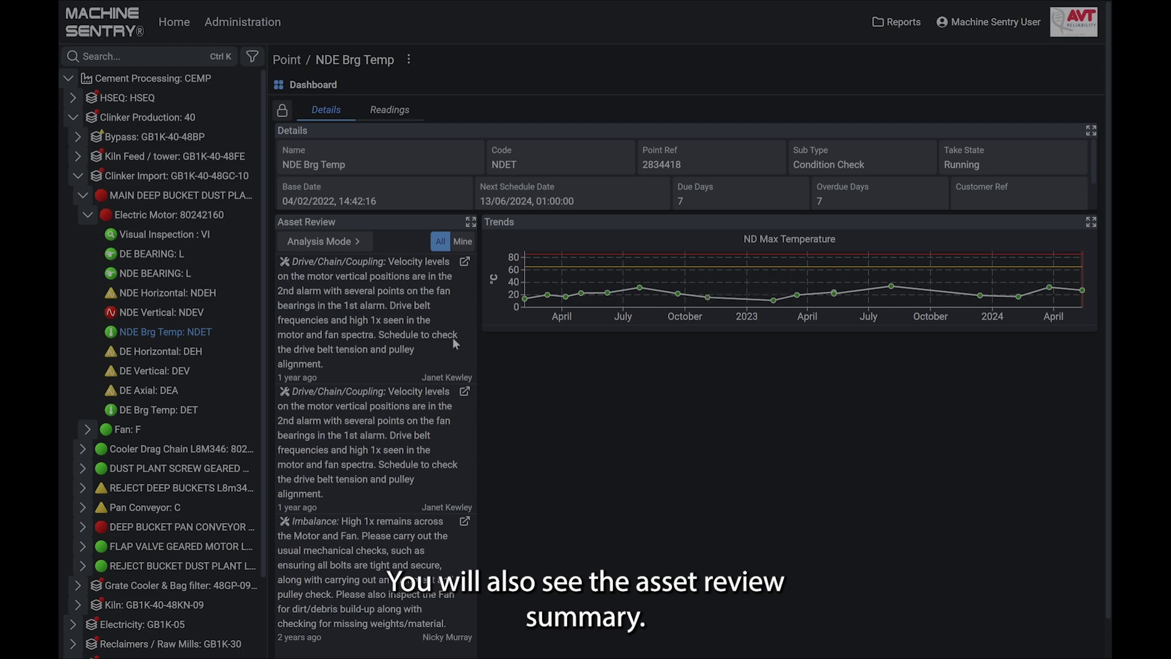
scroll(453, 338, "down", 1)
scroll(354, 367, "up", 1)
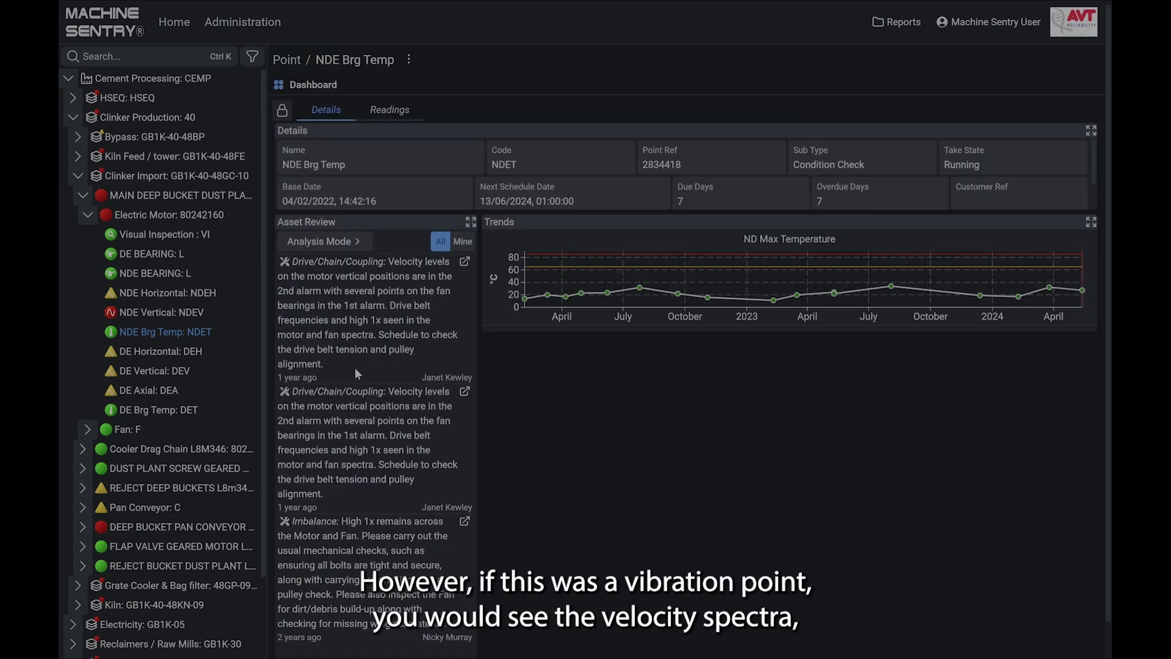
left_click(186, 275)
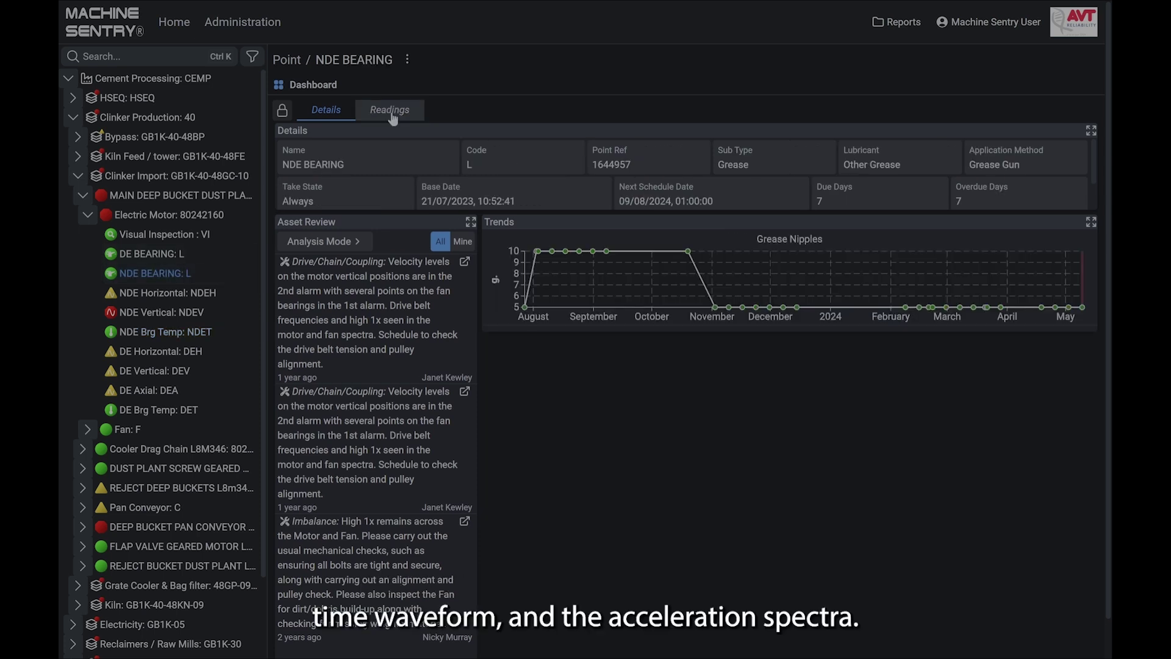
Step: Open the motor's DE Horizontal vibration point and examine its spectra, time waveform and readings table
left_click(161, 352)
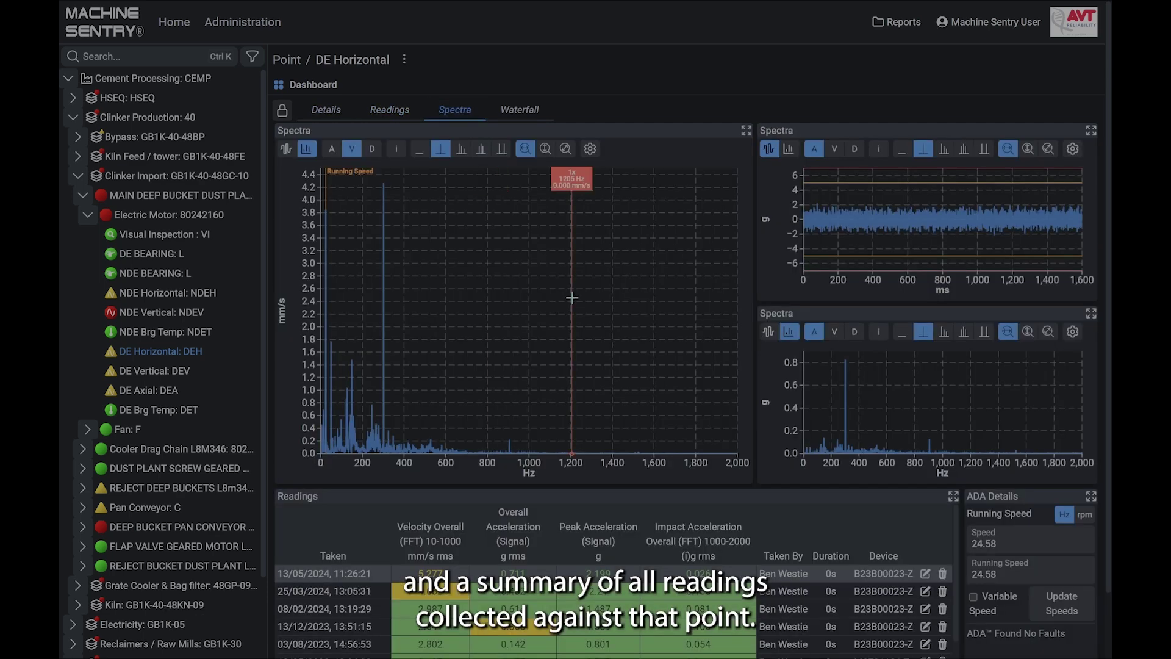
scroll(785, 506, "down", 1)
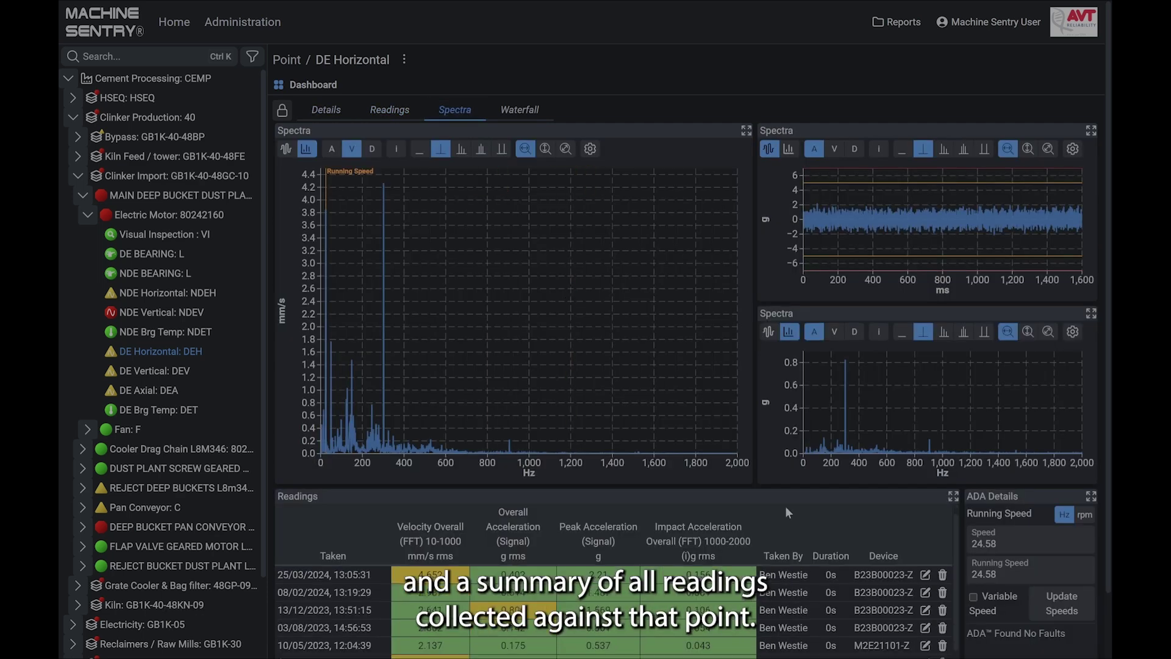
scroll(785, 506, "up", 1)
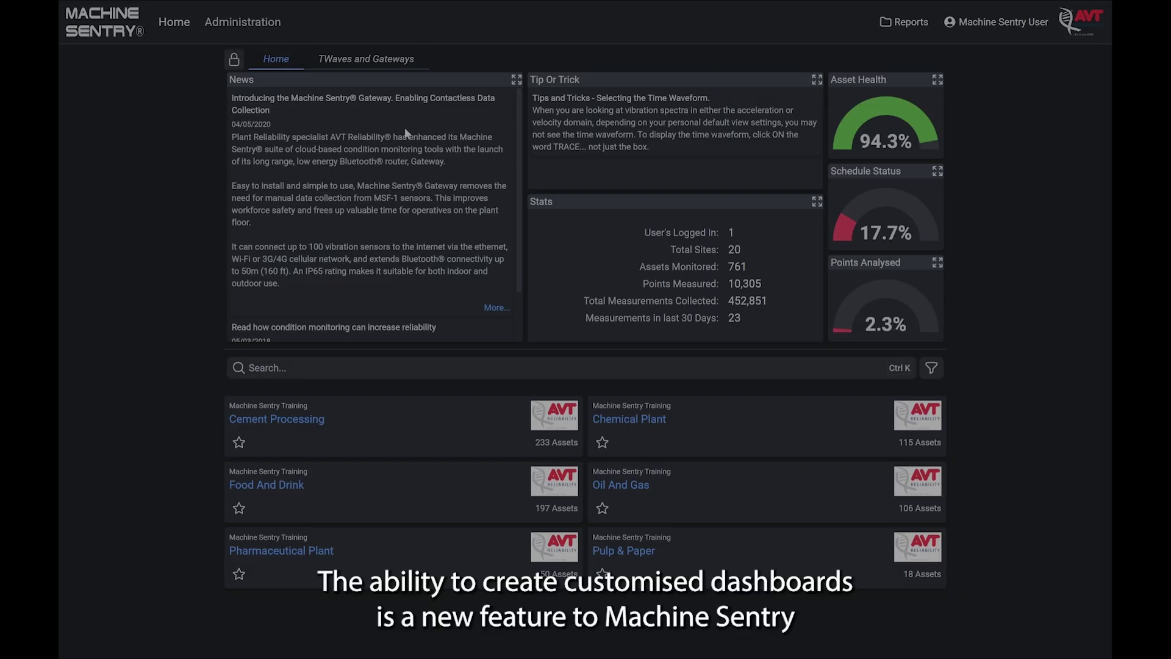
left_click(234, 59)
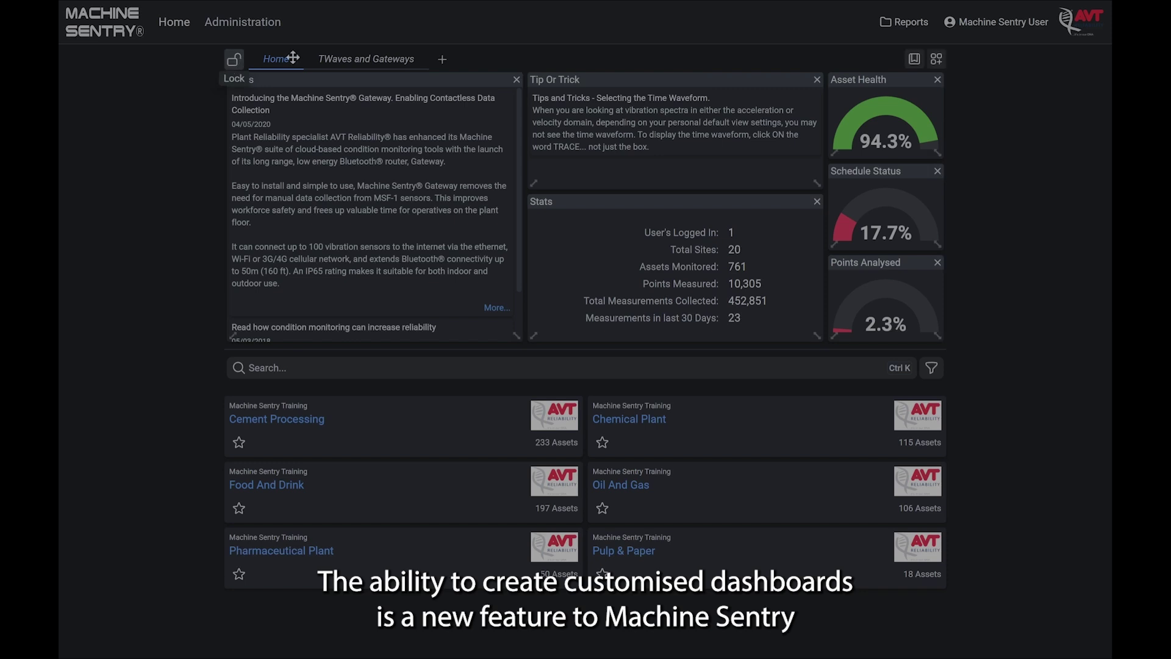
left_click(451, 59)
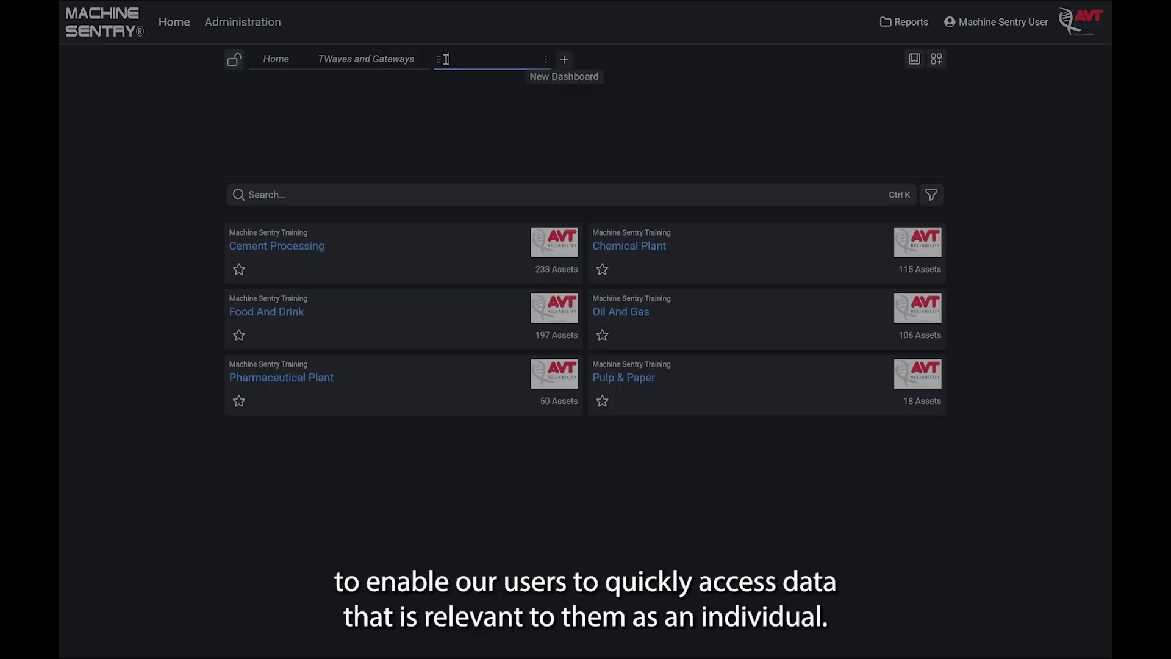
left_click(935, 59)
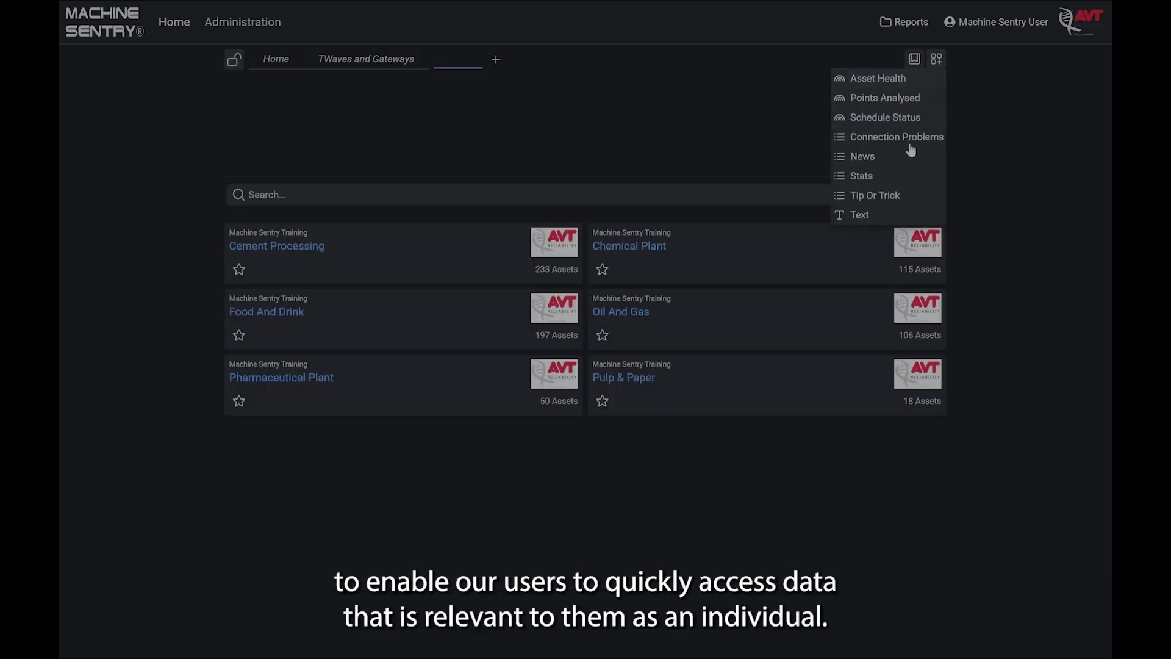
left_click(775, 148)
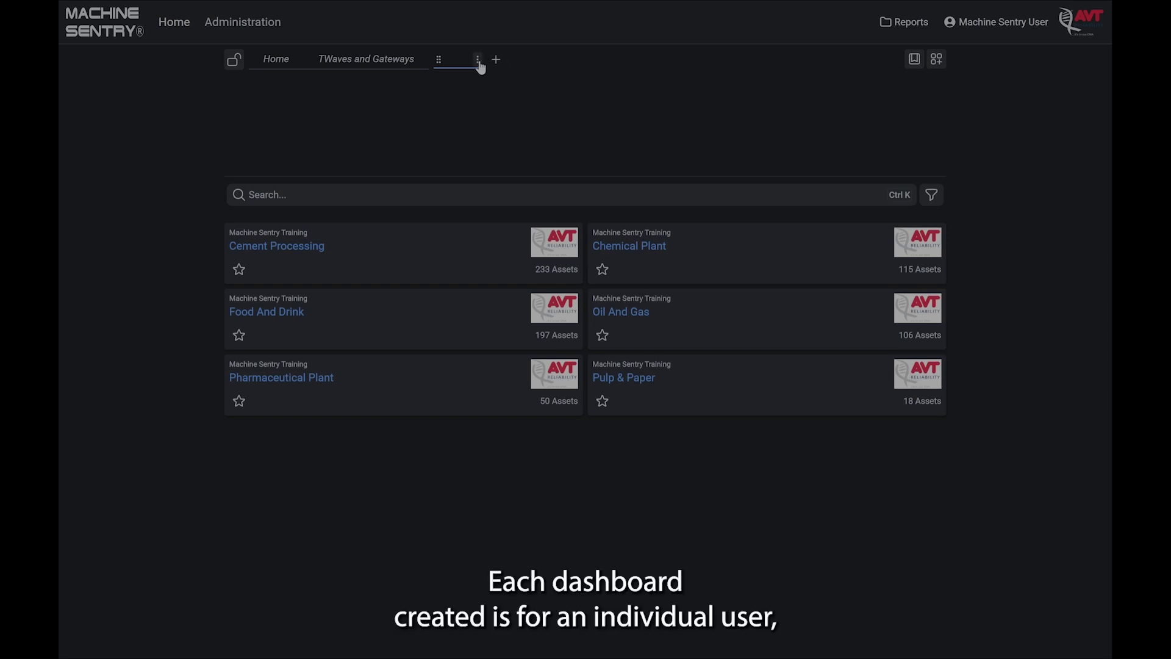
left_click(478, 61)
left_click(447, 157)
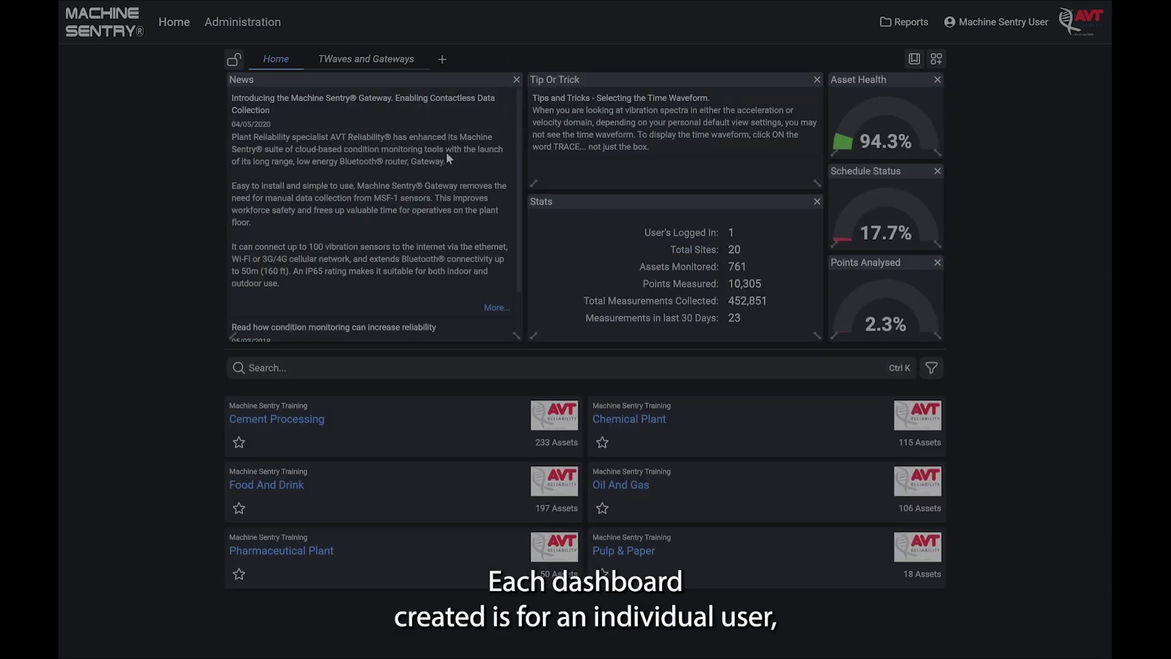
left_click(237, 58)
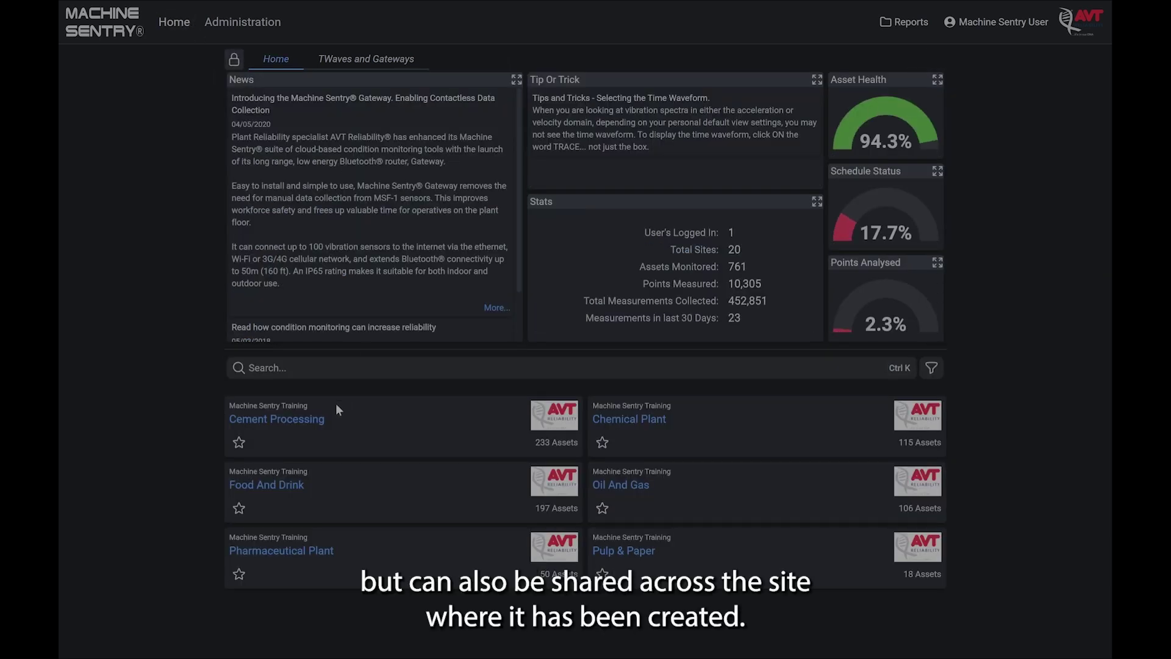
Step: Open the Cement Processing site, unlock its dashboards and remove the existing blank custom dashboard
left_click(308, 420)
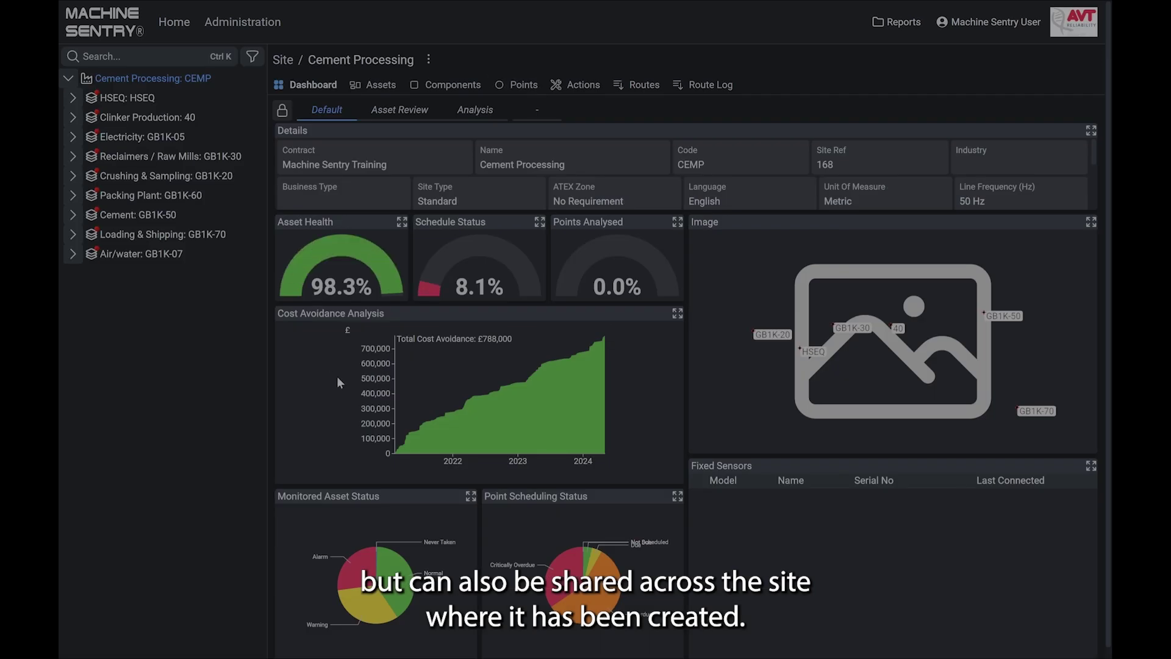
left_click(282, 116)
left_click(556, 111)
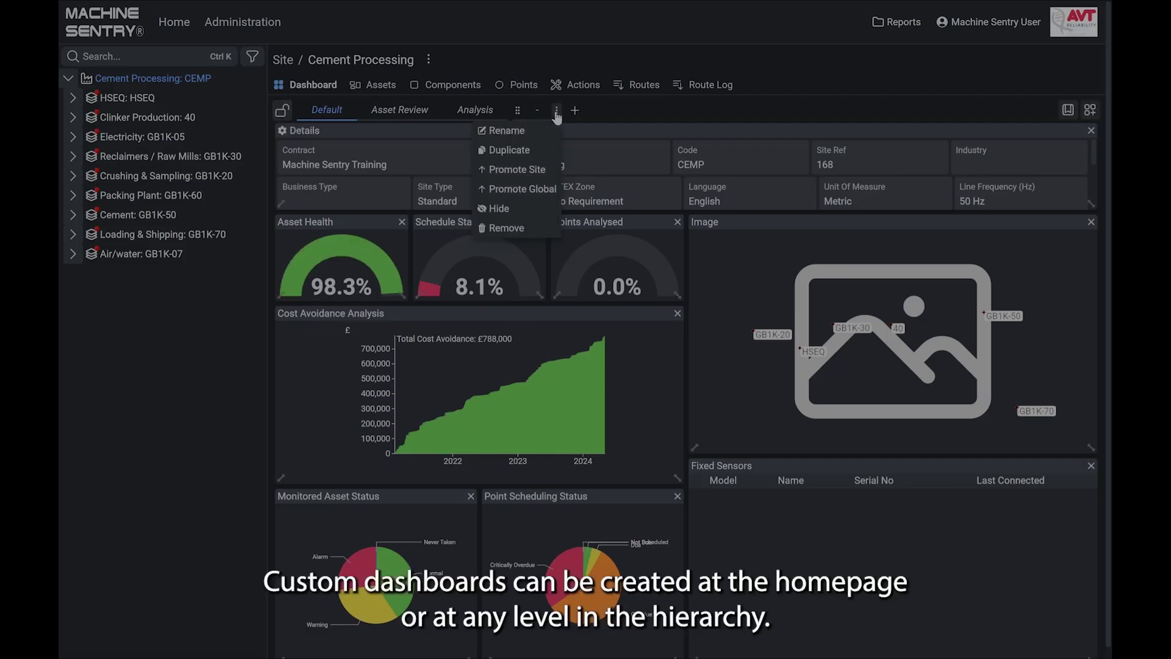
left_click(521, 113)
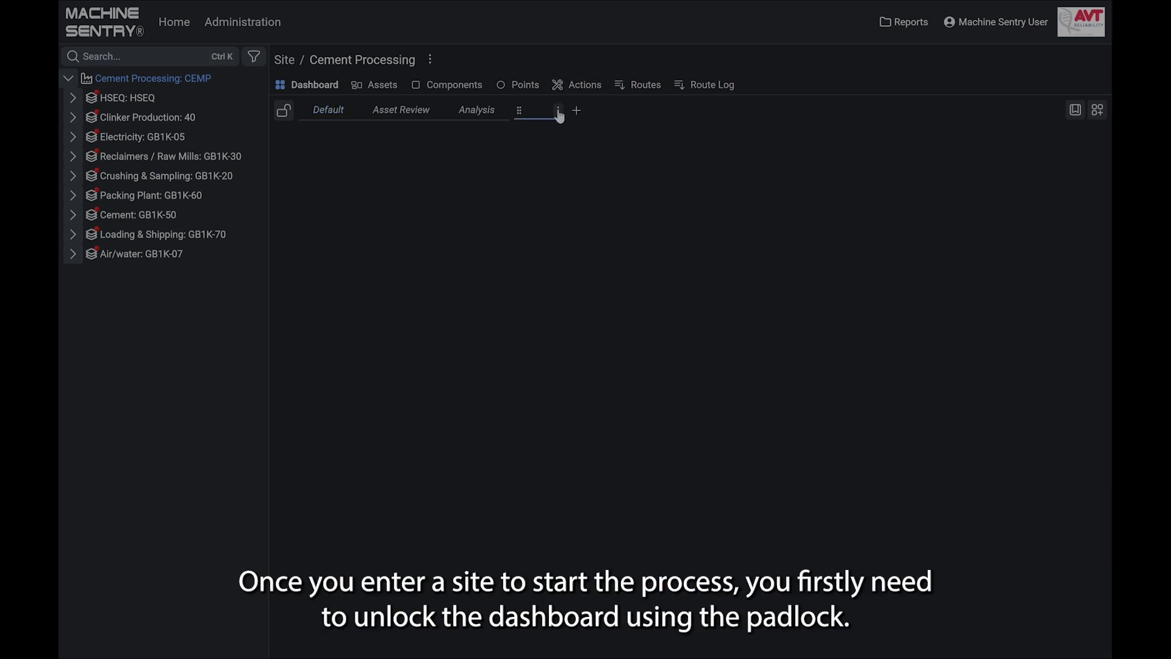
left_click(559, 113)
left_click(508, 227)
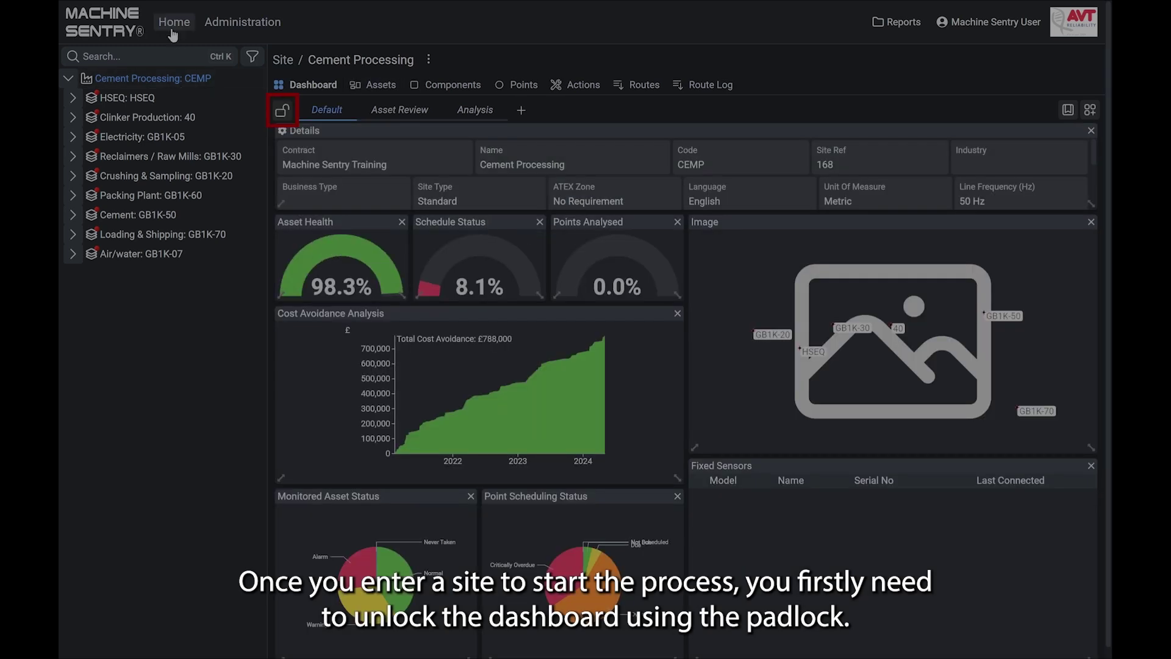
Step: Lock and unlock the site's dashboards, and view the Analysis dashboard before returning to Default
left_click(282, 112)
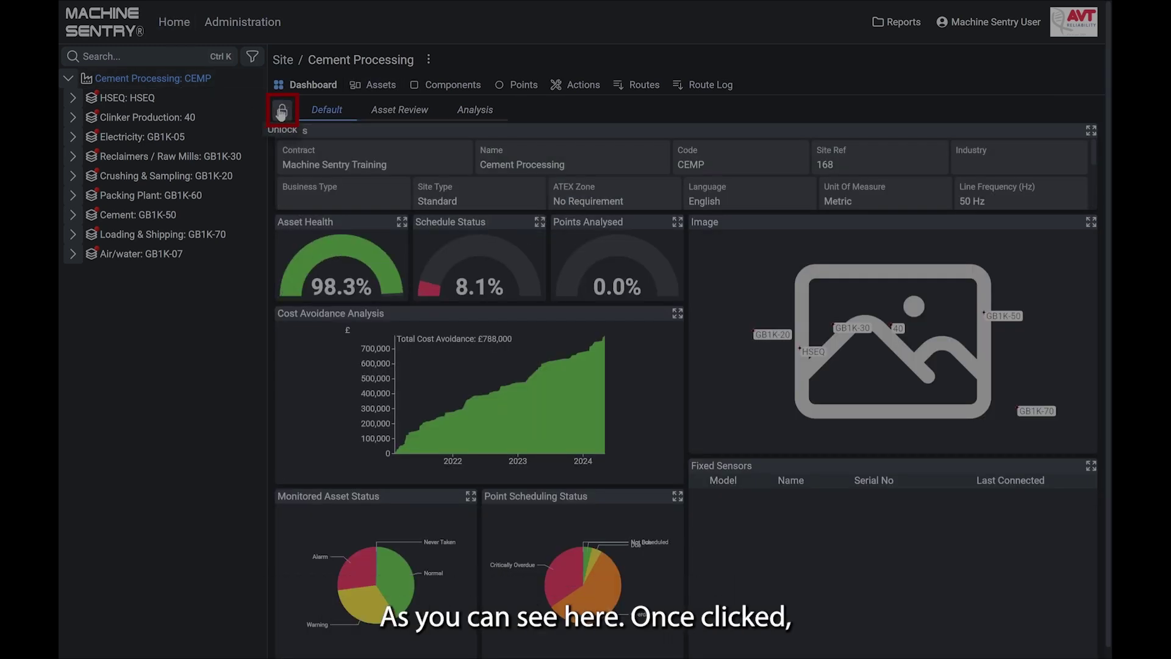
left_click(282, 113)
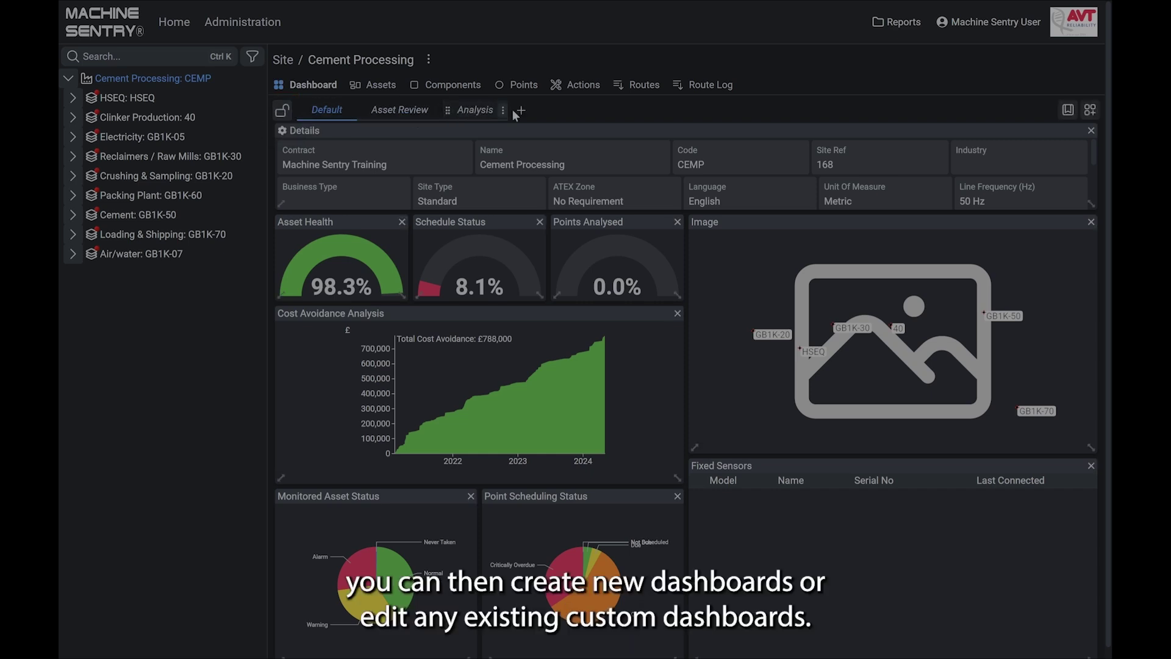
left_click(481, 116)
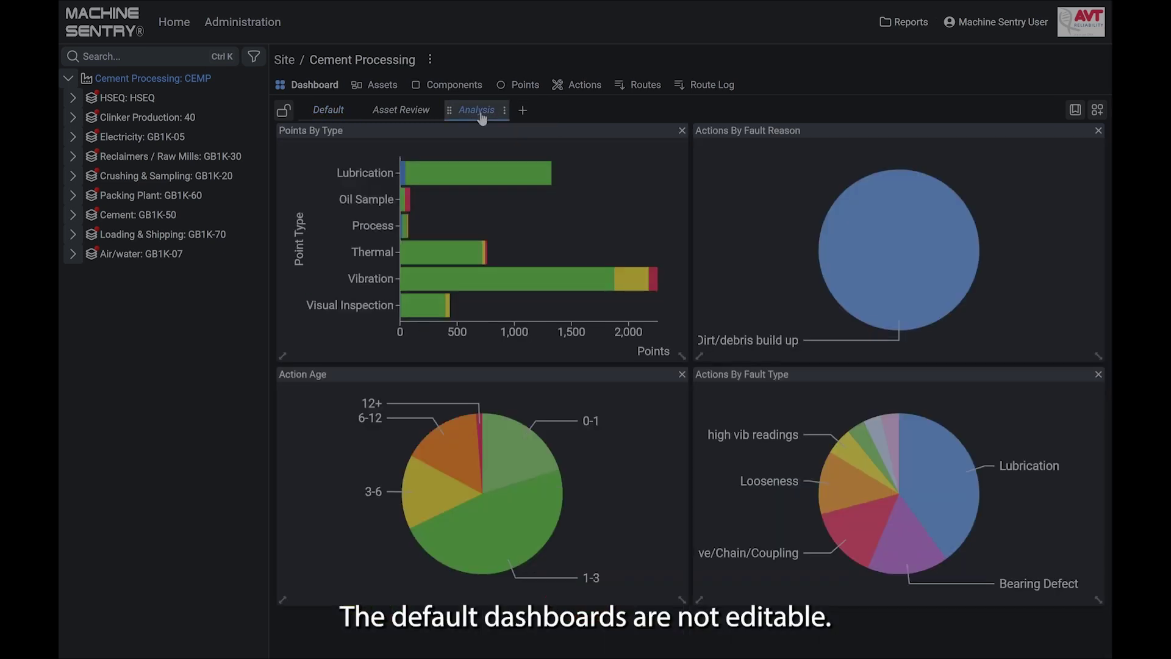
left_click(339, 111)
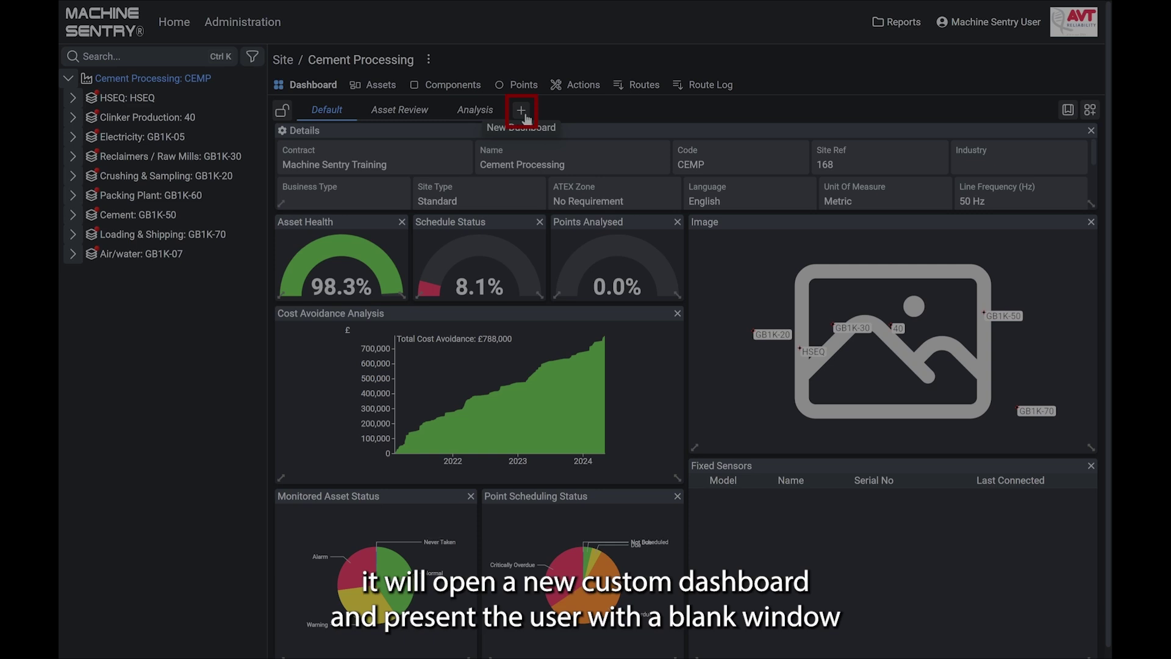
Step: Create a new custom dashboard for the site with an Asset Health widget, made taller and placed right of the dashboard's centre
left_click(523, 114)
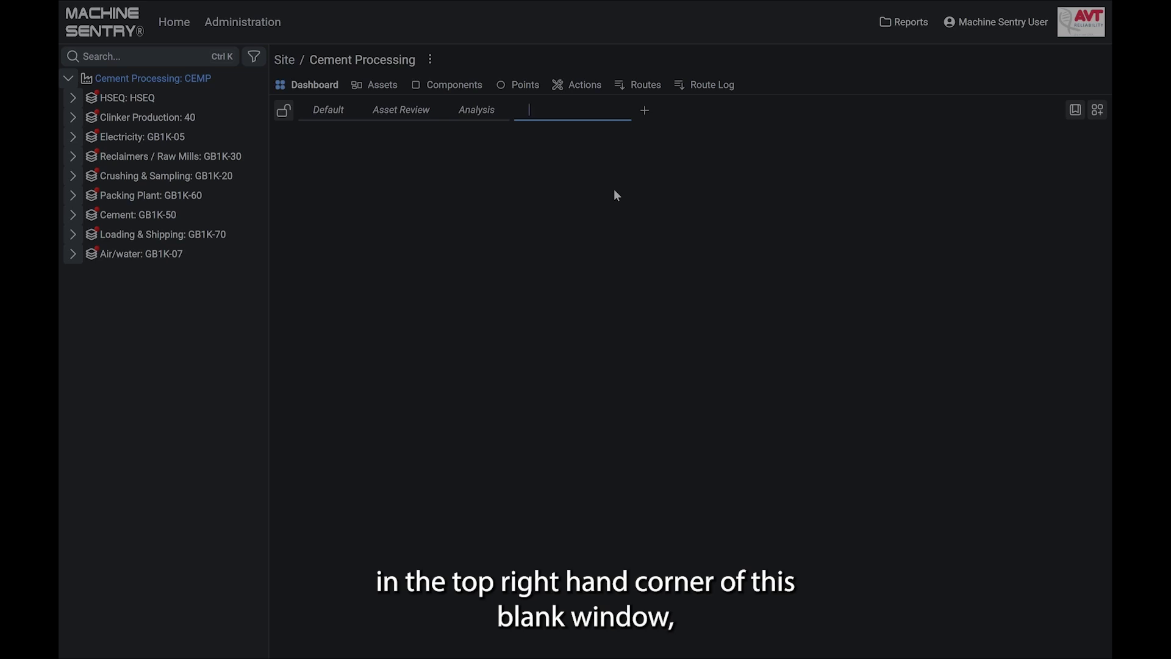
left_click(1101, 113)
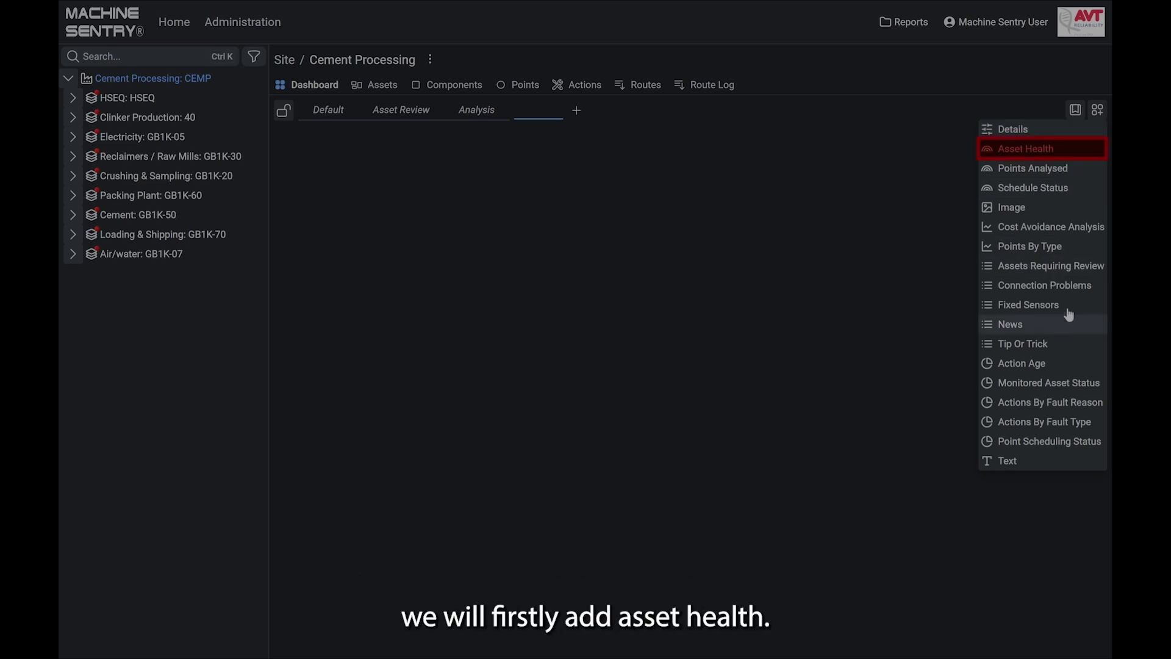
left_click(1064, 152)
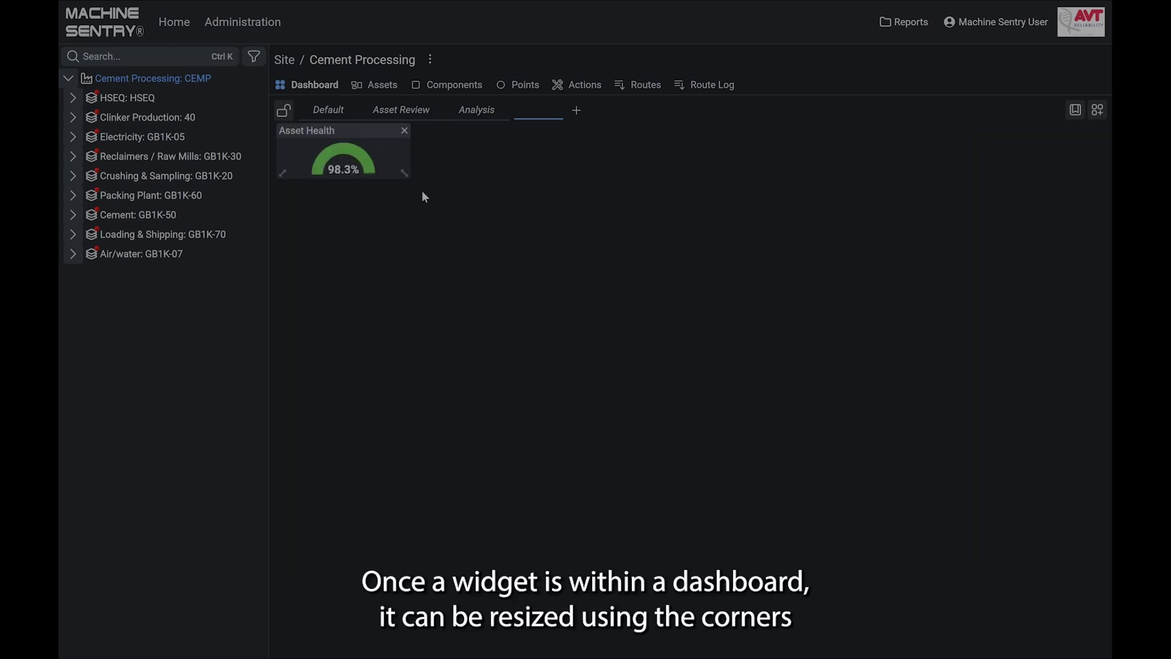
mouse_move(407, 178)
left_mouse_down()
mouse_move(547, 348)
mouse_move(388, 215)
mouse_move(409, 260)
left_mouse_up()
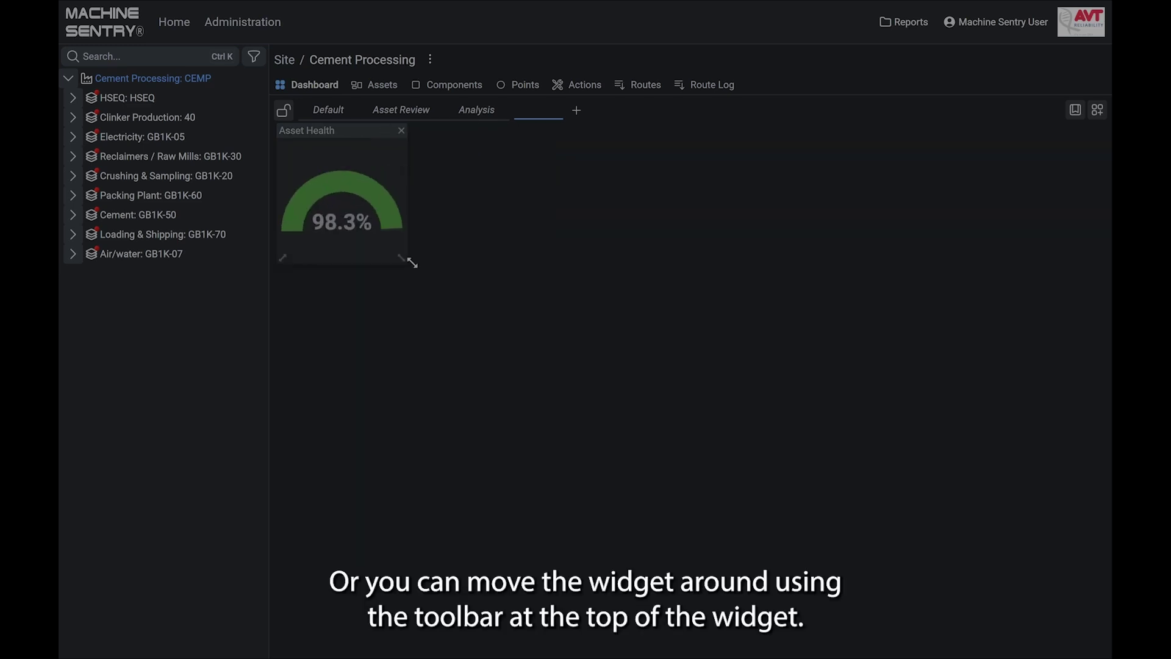
mouse_move(340, 129)
left_mouse_down()
mouse_move(415, 173)
mouse_move(647, 229)
mouse_move(689, 112)
mouse_move(835, 133)
left_mouse_up()
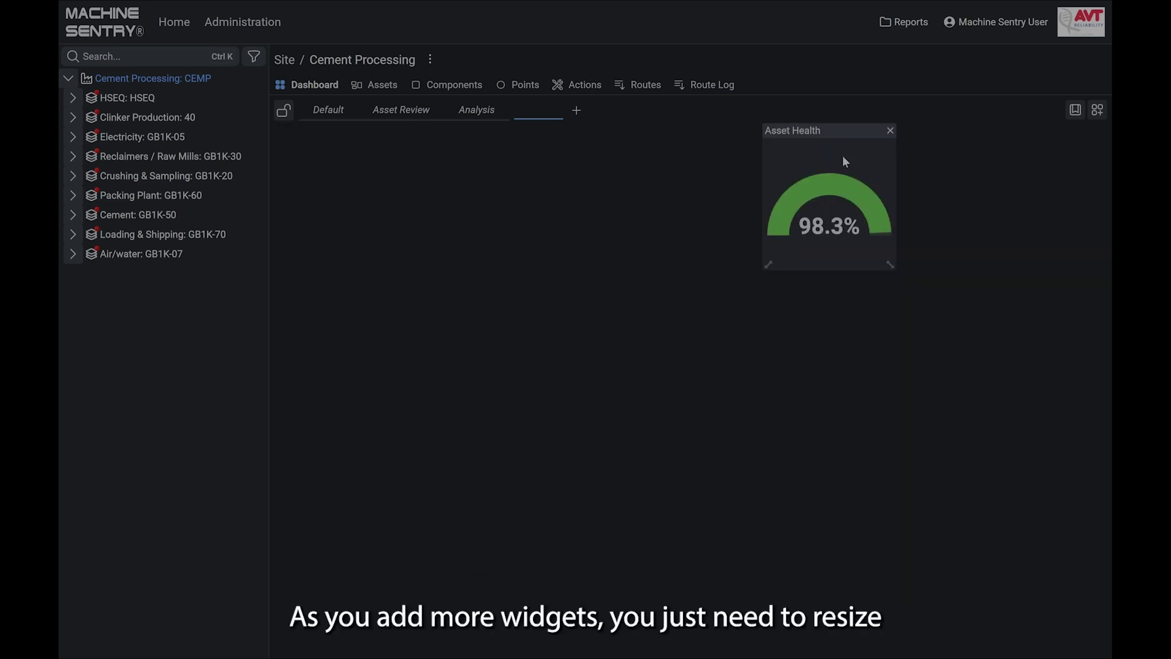
Step: Add a Points By Type widget to the new custom dashboard
left_click(1096, 112)
left_click(1045, 242)
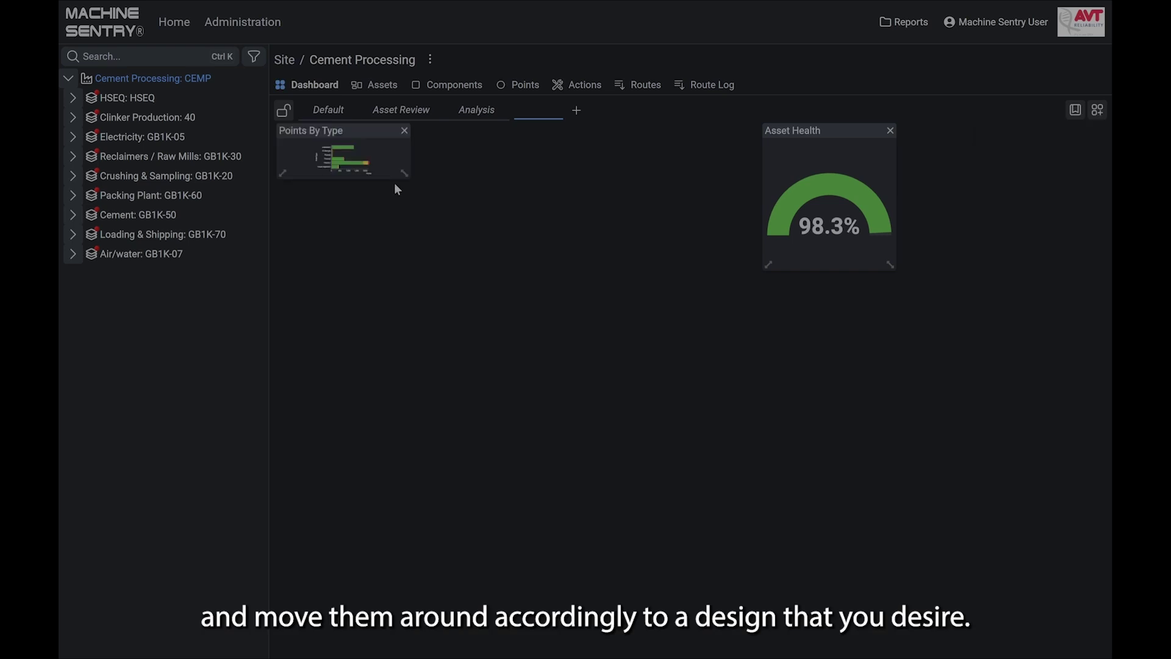
Step: Enlarge the Points By Type widget to about two and a half times its width, making it taller than the Asset Health widget
left_click_drag(404, 177, 615, 328)
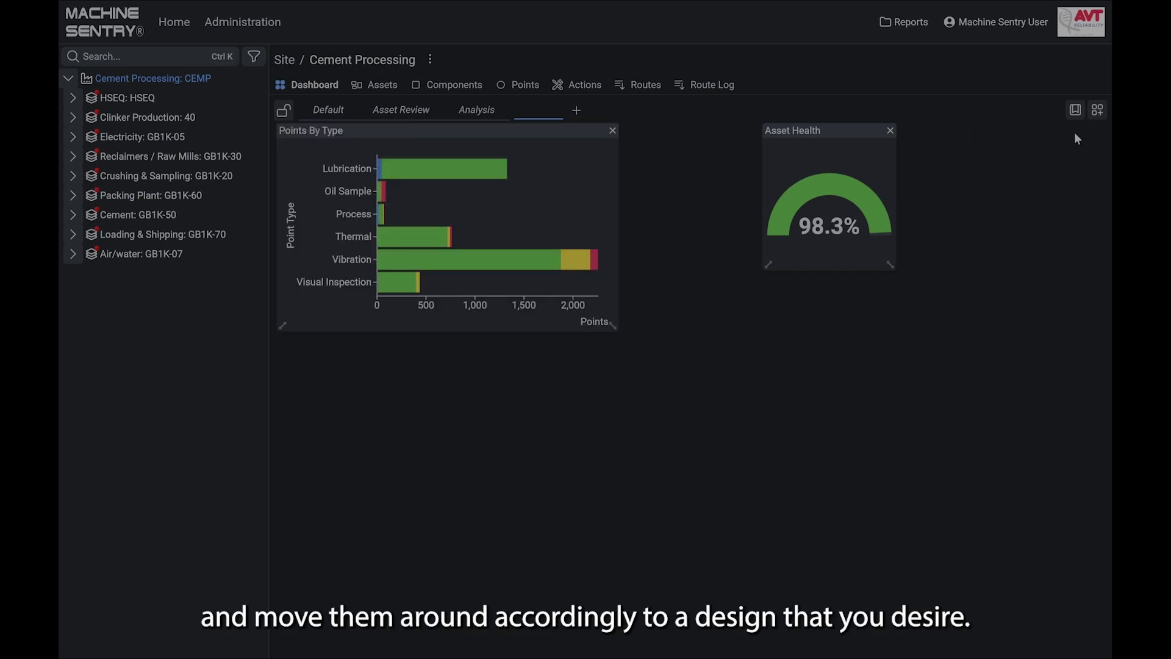
left_click(1098, 111)
left_click(1030, 246)
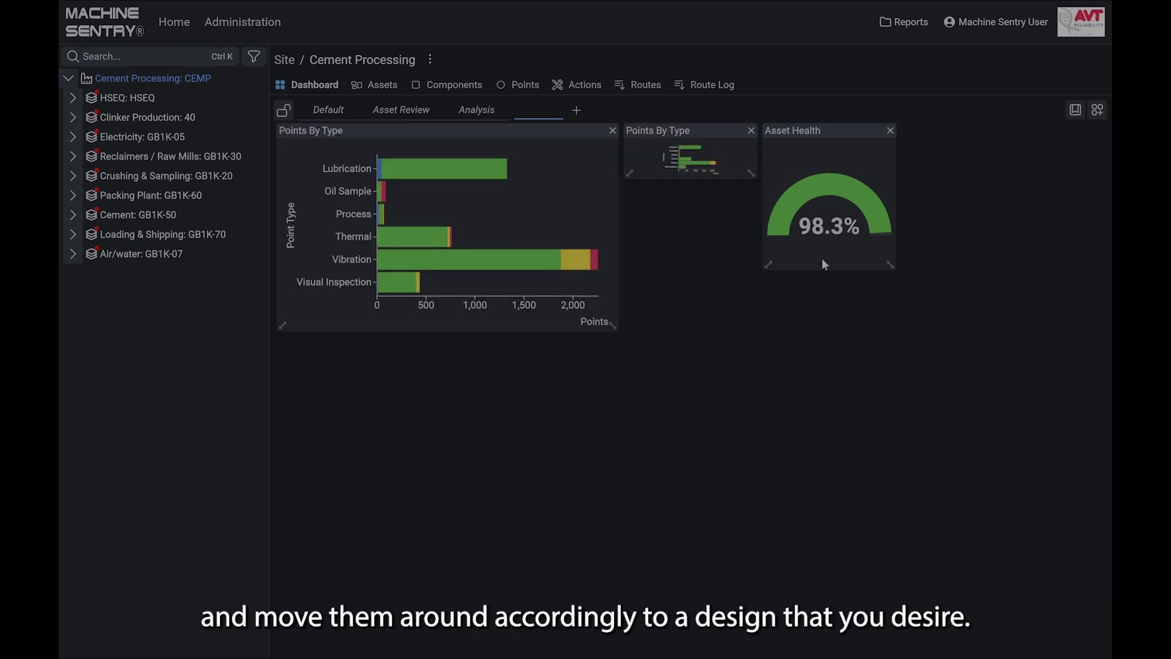
left_click(751, 130)
left_click(1096, 111)
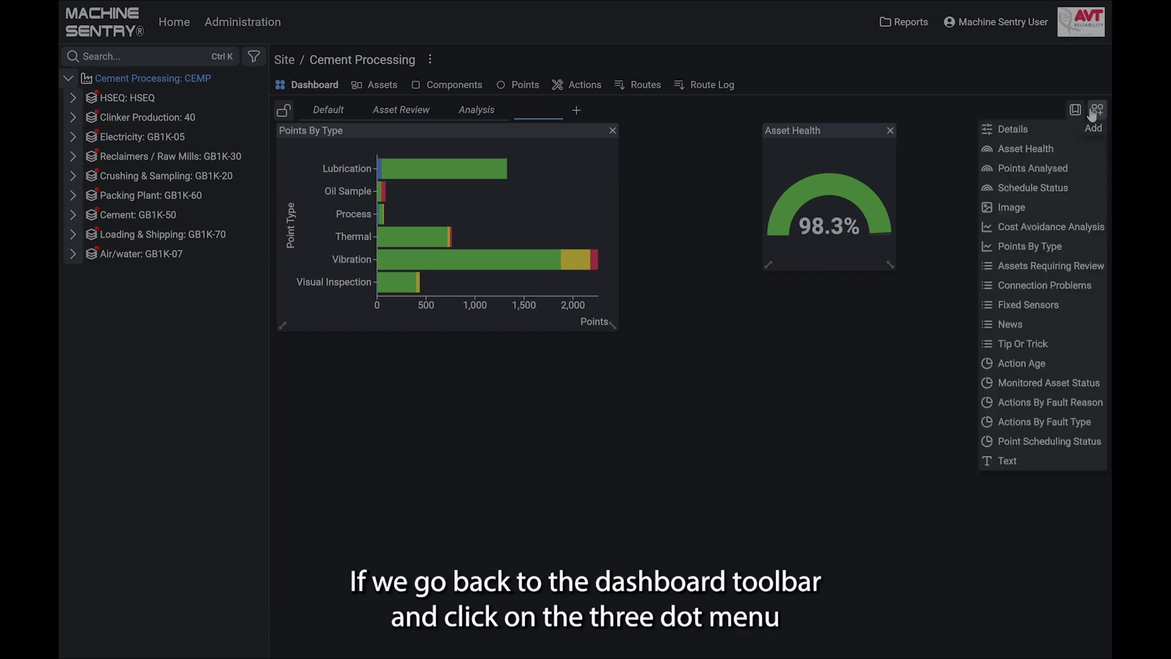
left_click(658, 204)
Step: Rename the untitled custom dashboard to "My Dashboard"
mouse_move(492, 110)
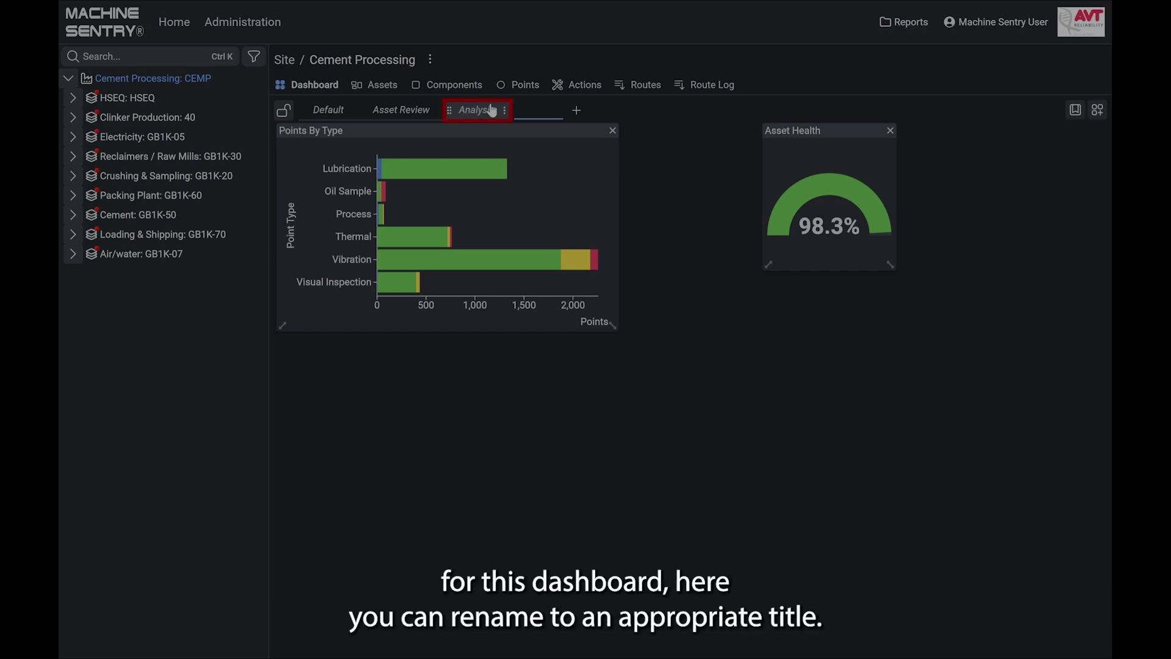
left_click(558, 111)
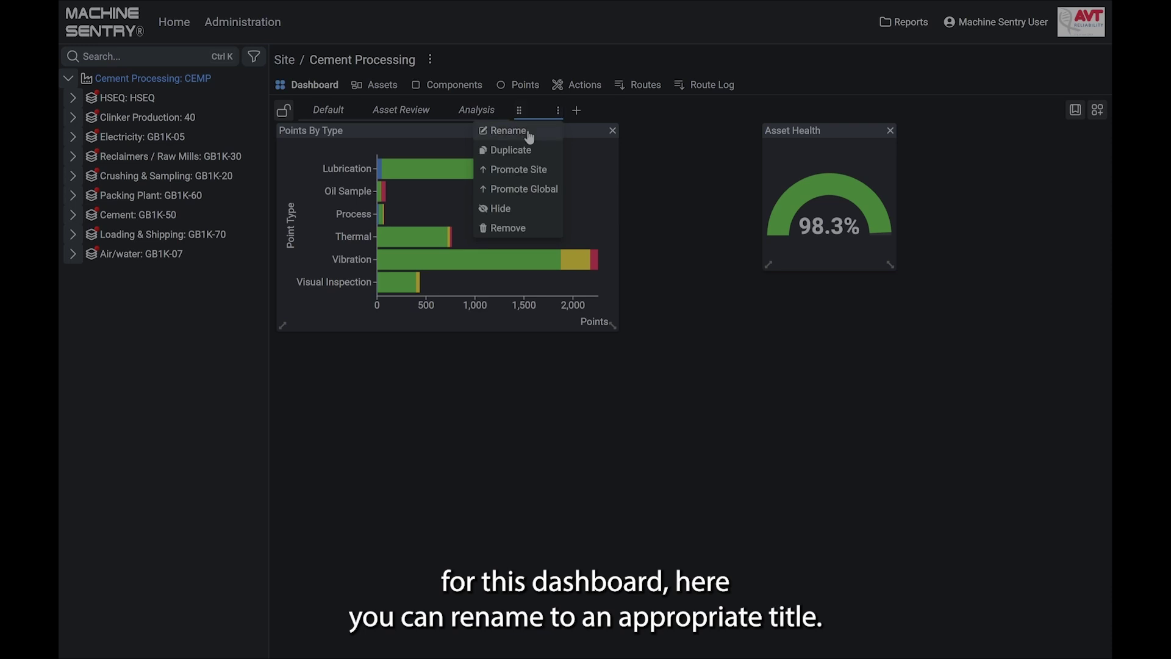
left_click(508, 130)
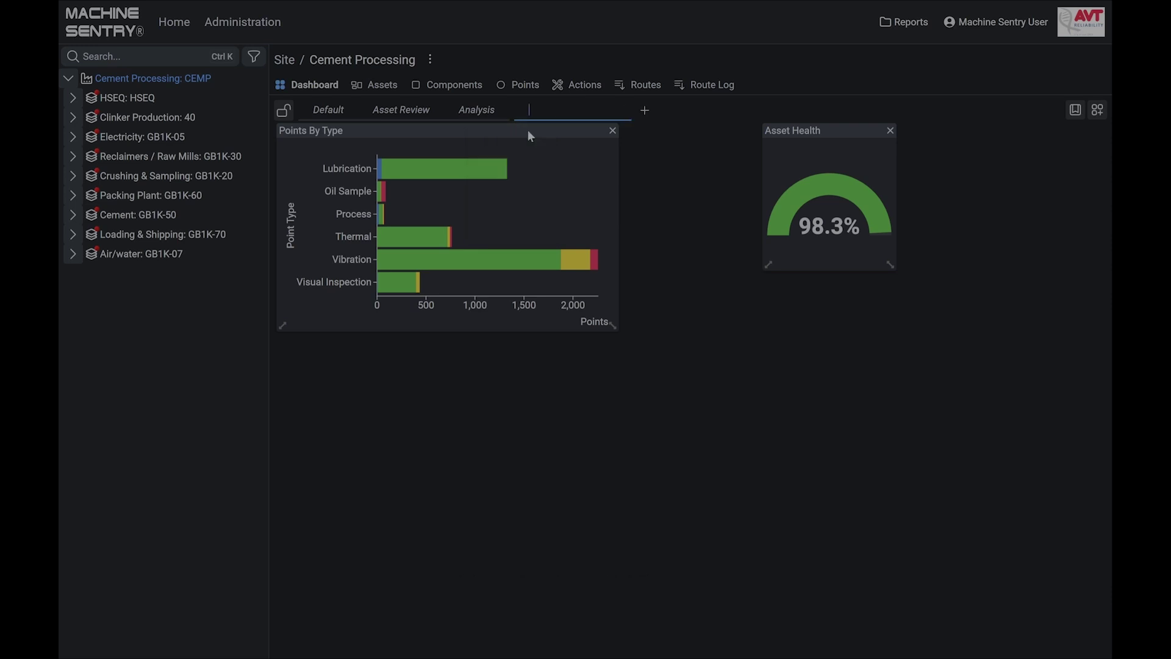
mouse_move(557, 111)
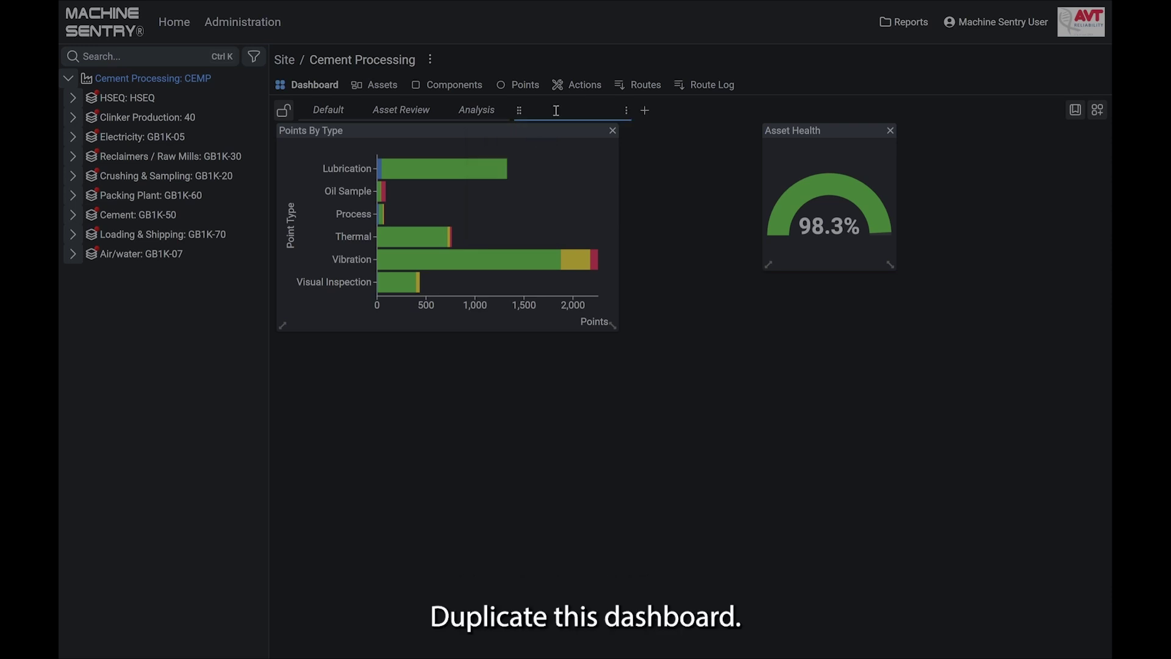
type("My Dashboard")
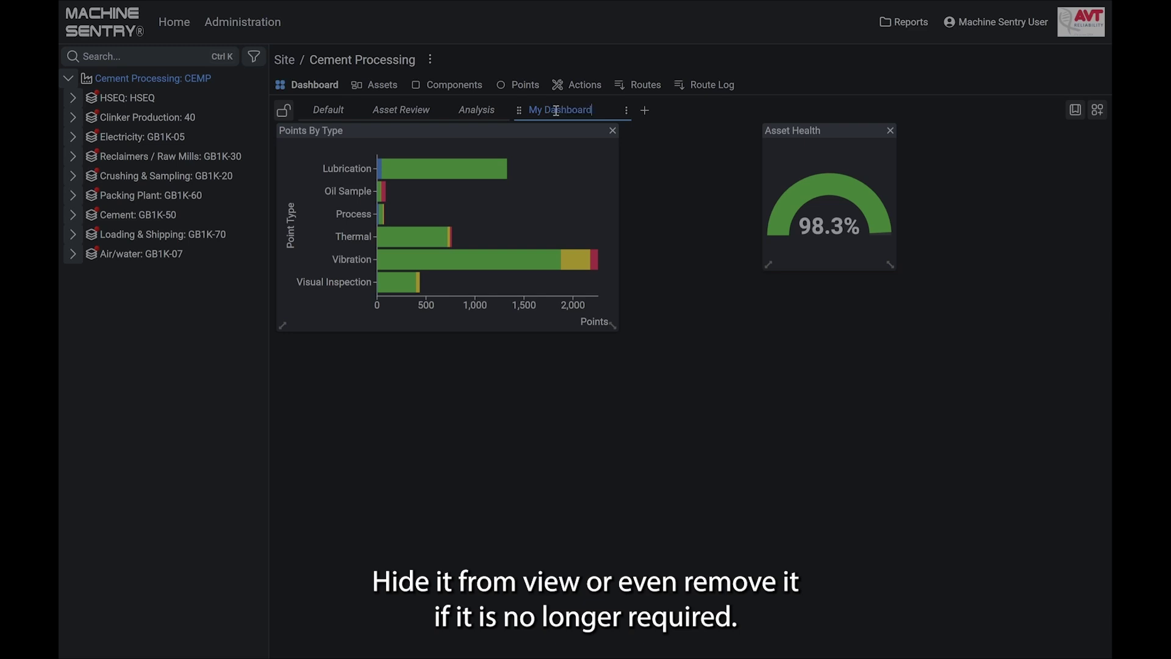
key("Return")
Step: Duplicate My Dashboard and remove the copy
left_click(601, 110)
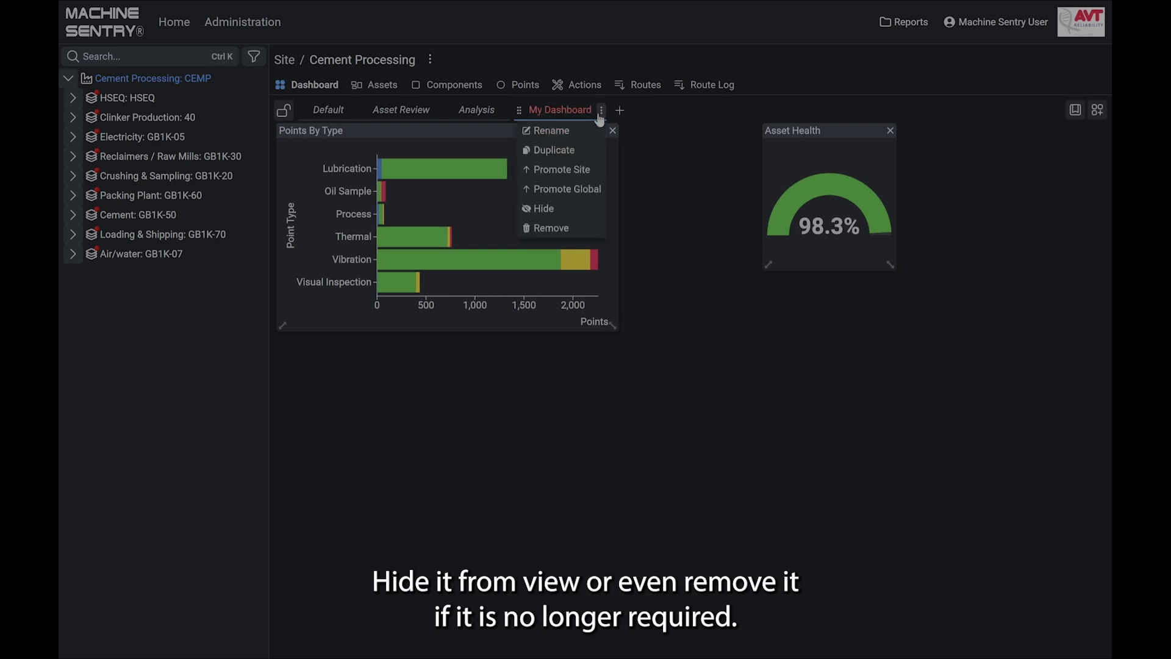
left_click(574, 150)
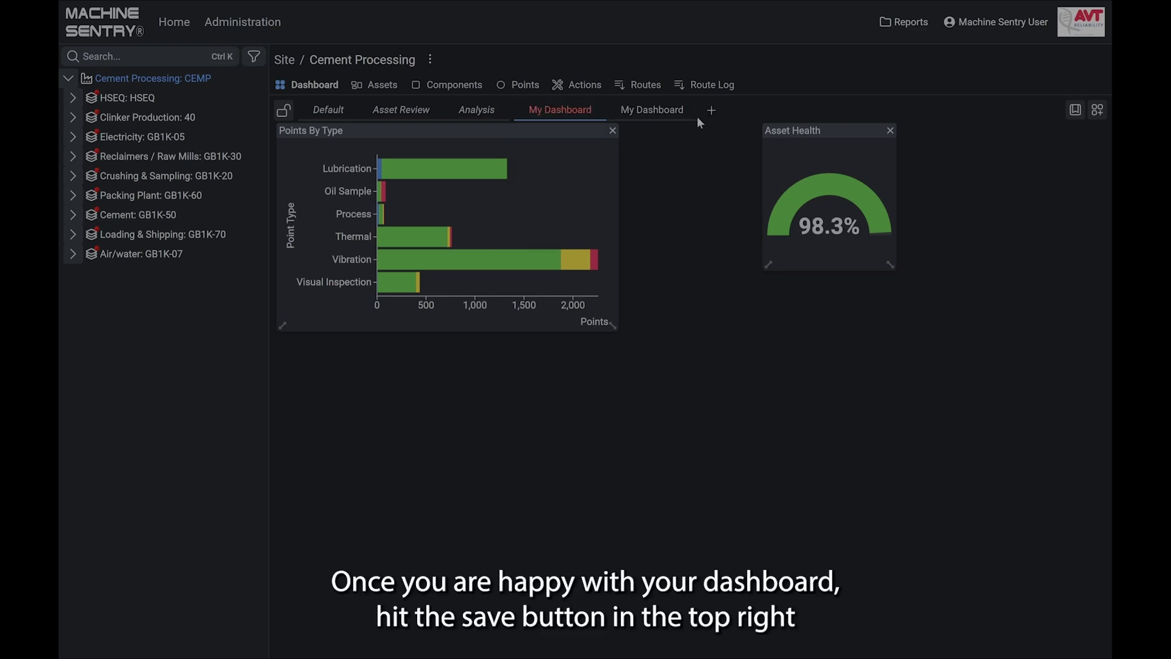
left_click(693, 110)
left_click(654, 229)
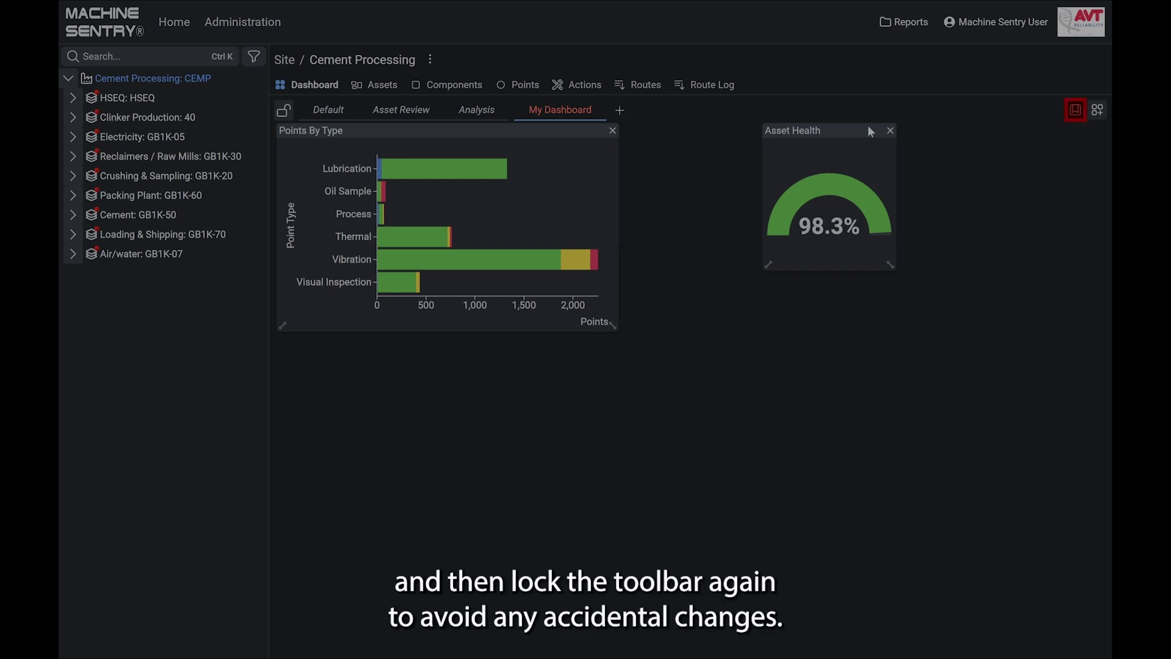
Step: Save My Dashboard and lock the site's dashboards against accidental changes
left_click(1075, 115)
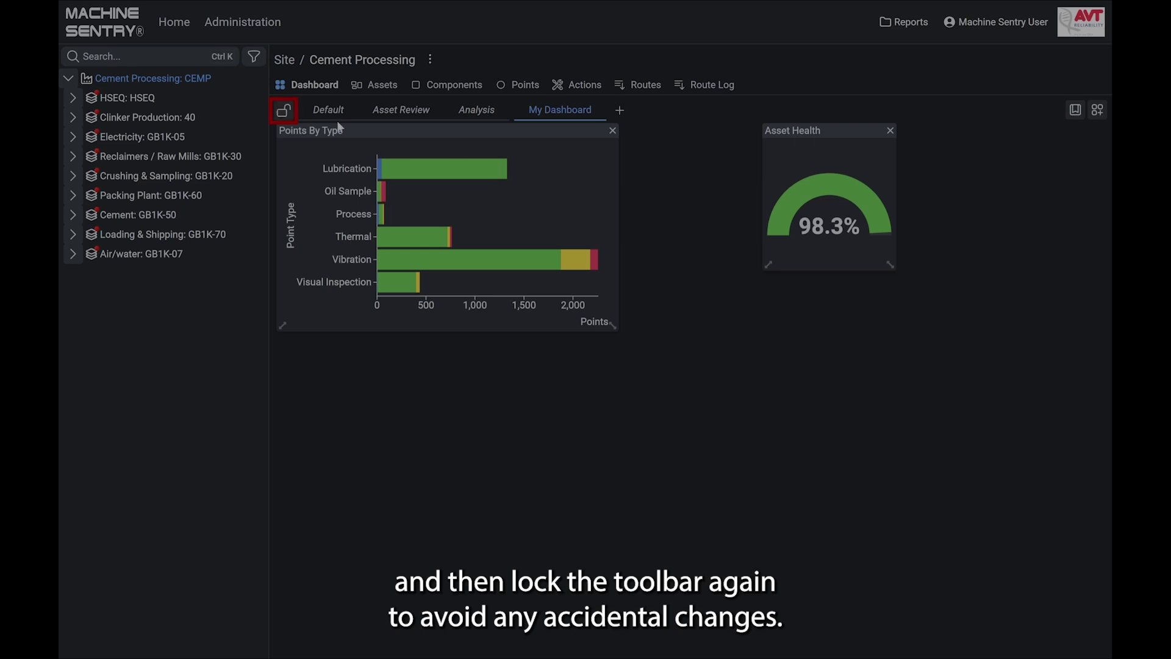
left_click(285, 113)
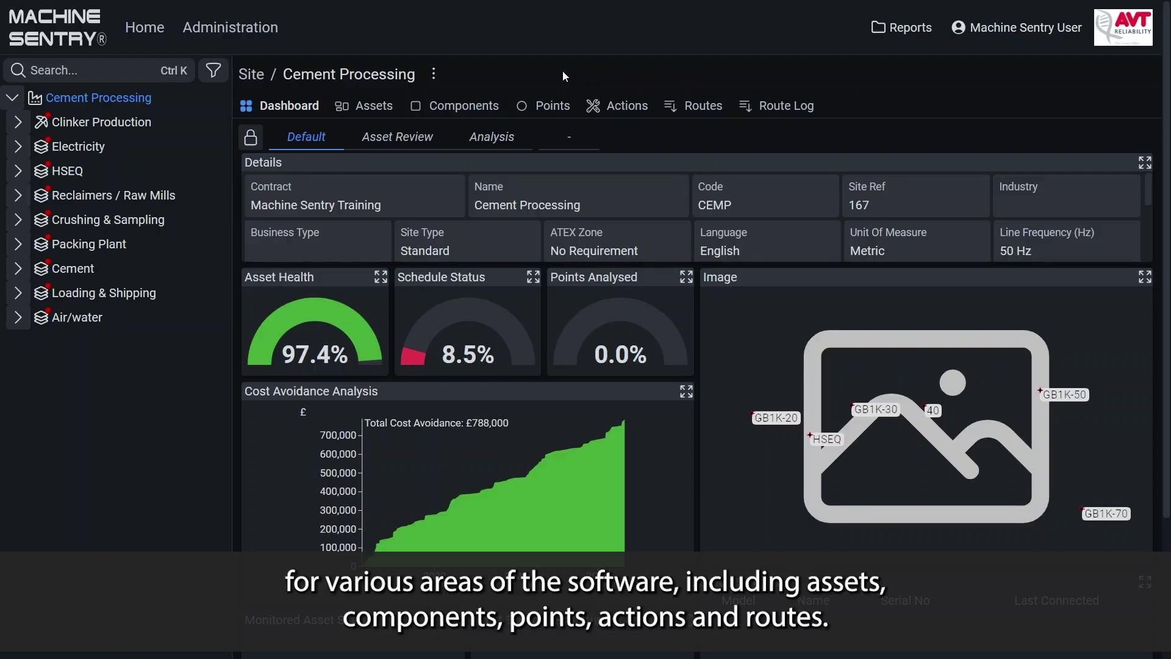
Step: View the Cement Processing site's Assets, Components, Points, Actions and Routes grids in turn
left_click(374, 110)
left_click(452, 108)
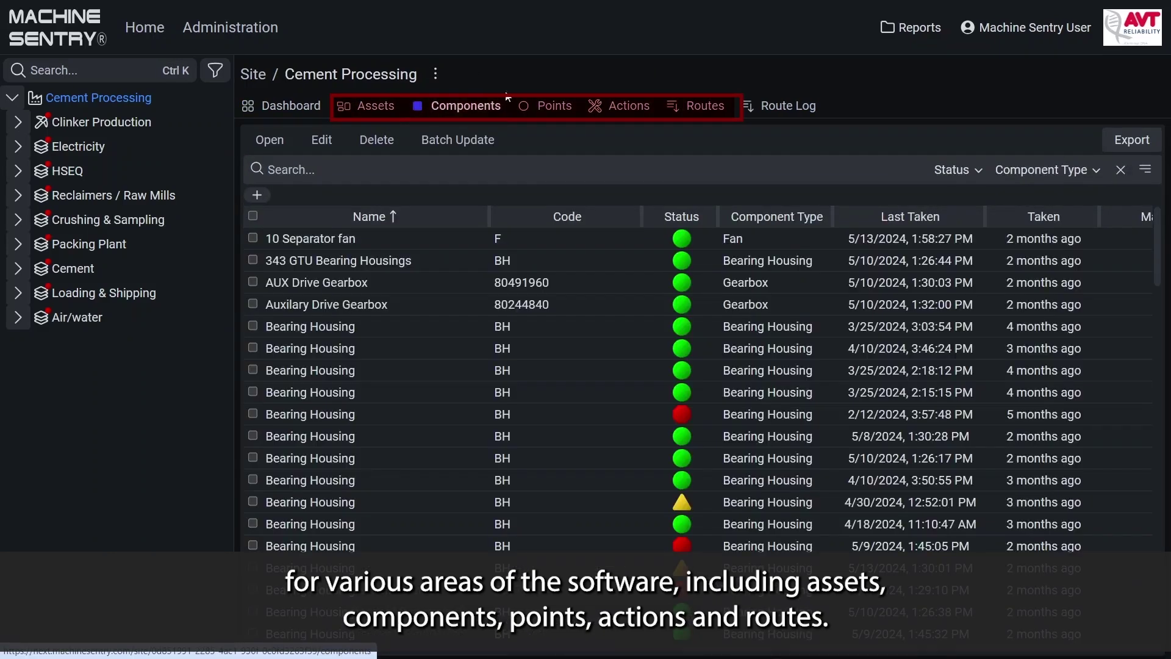
left_click(537, 106)
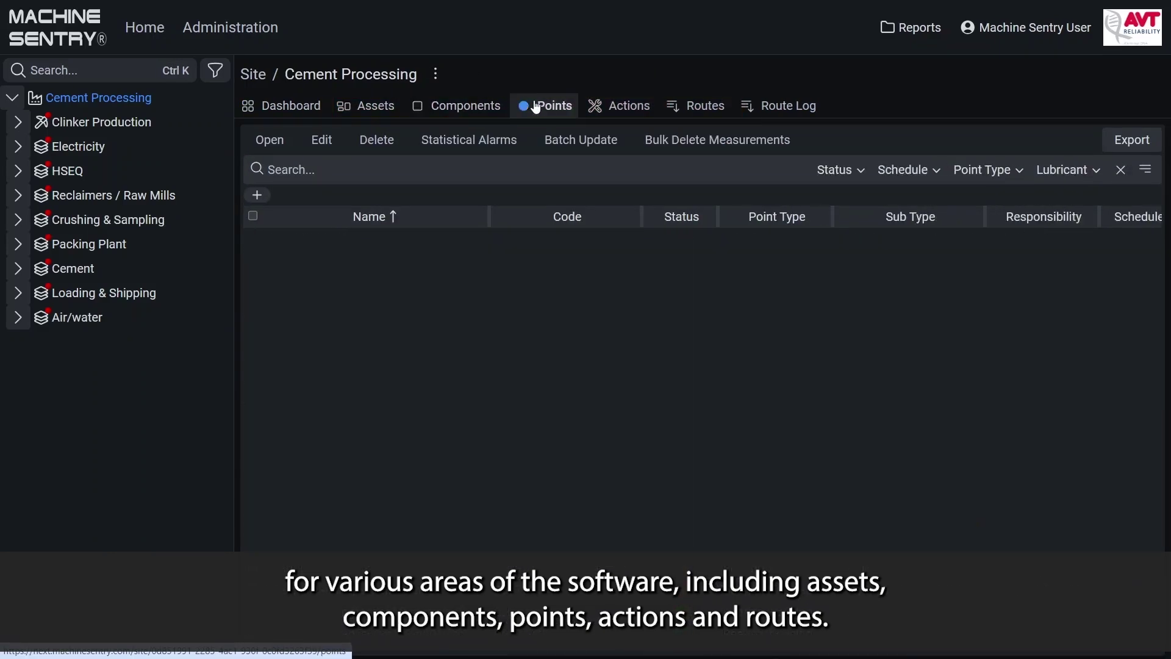
left_click(610, 105)
left_click(681, 105)
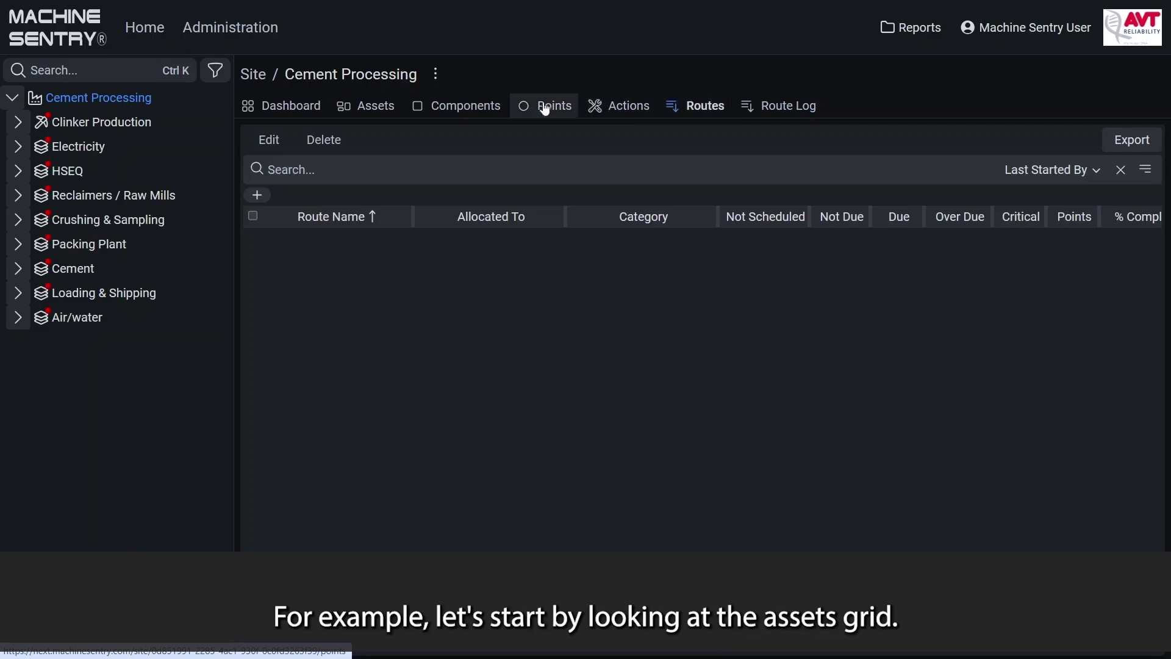
Step: Search the site's Assets grid for "pump" and for codes containing "80", clearing the search after each
left_click(381, 117)
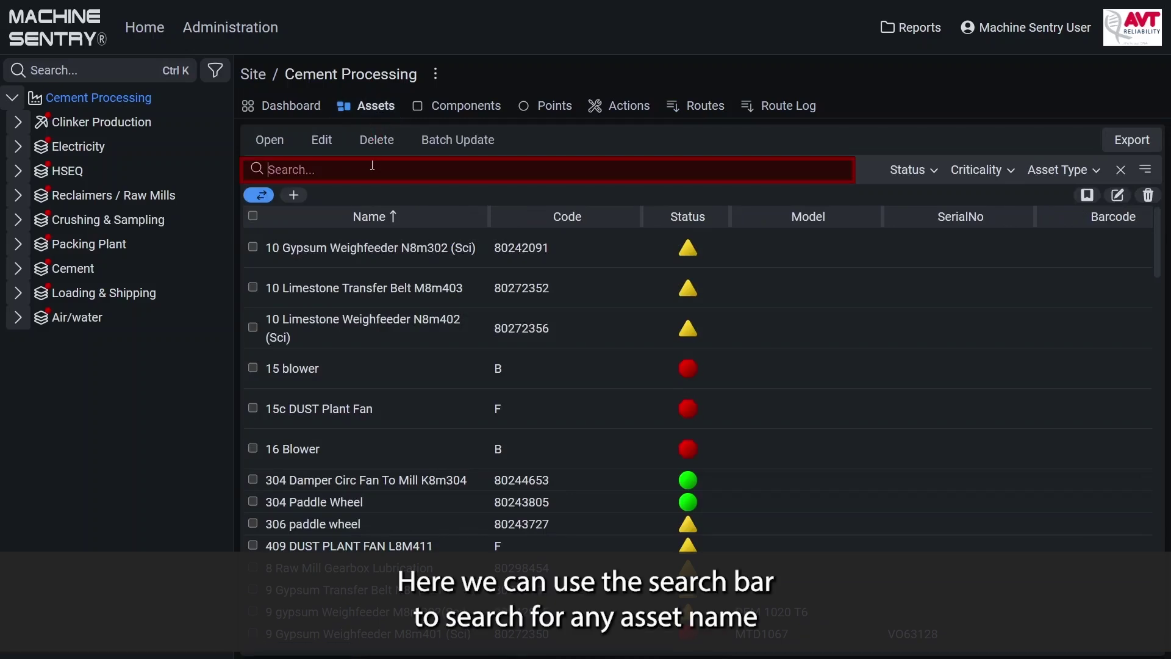
type("pump")
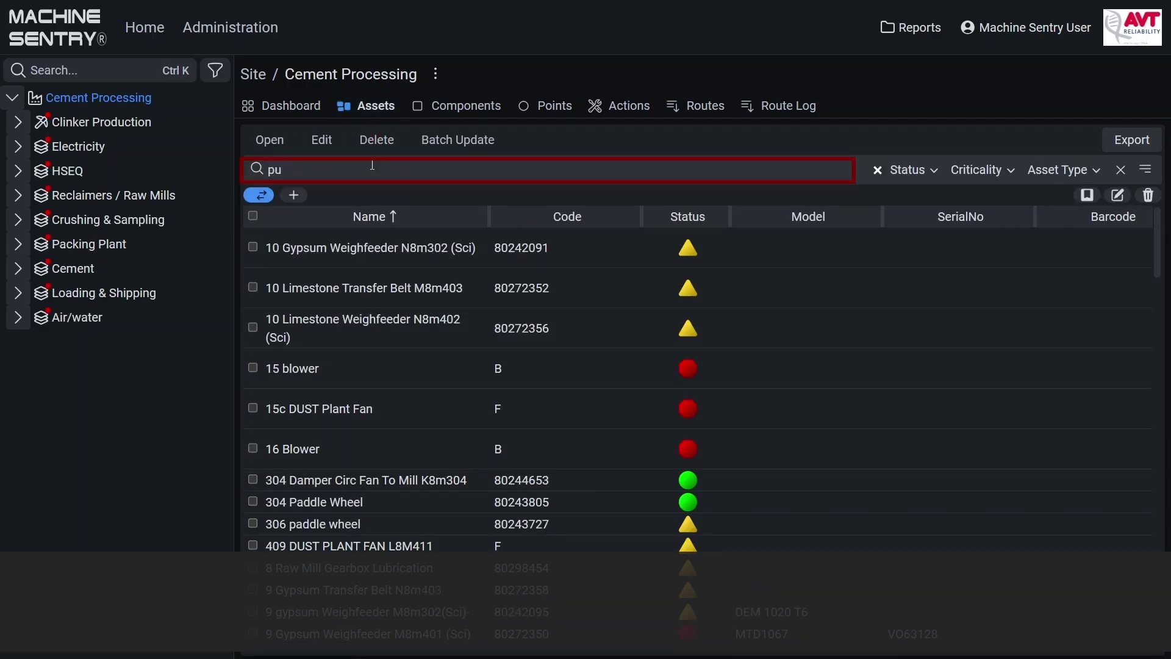
key("BackSpace")
key("BackSpace")
key("BackSpace")
key("BackSpace")
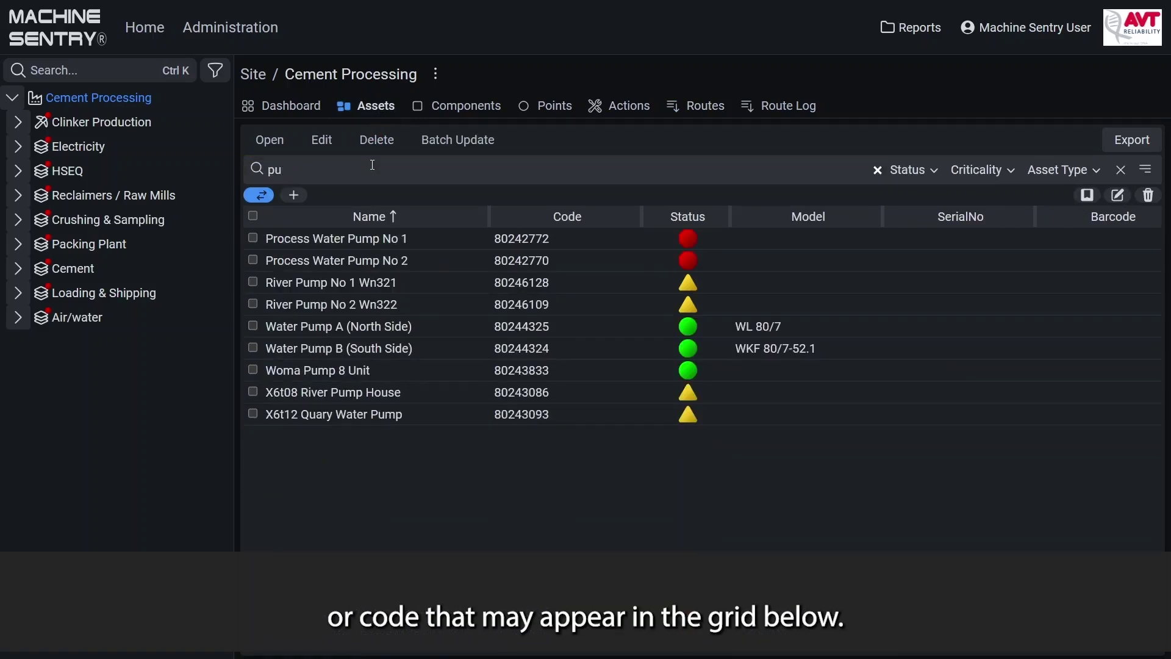
type("80")
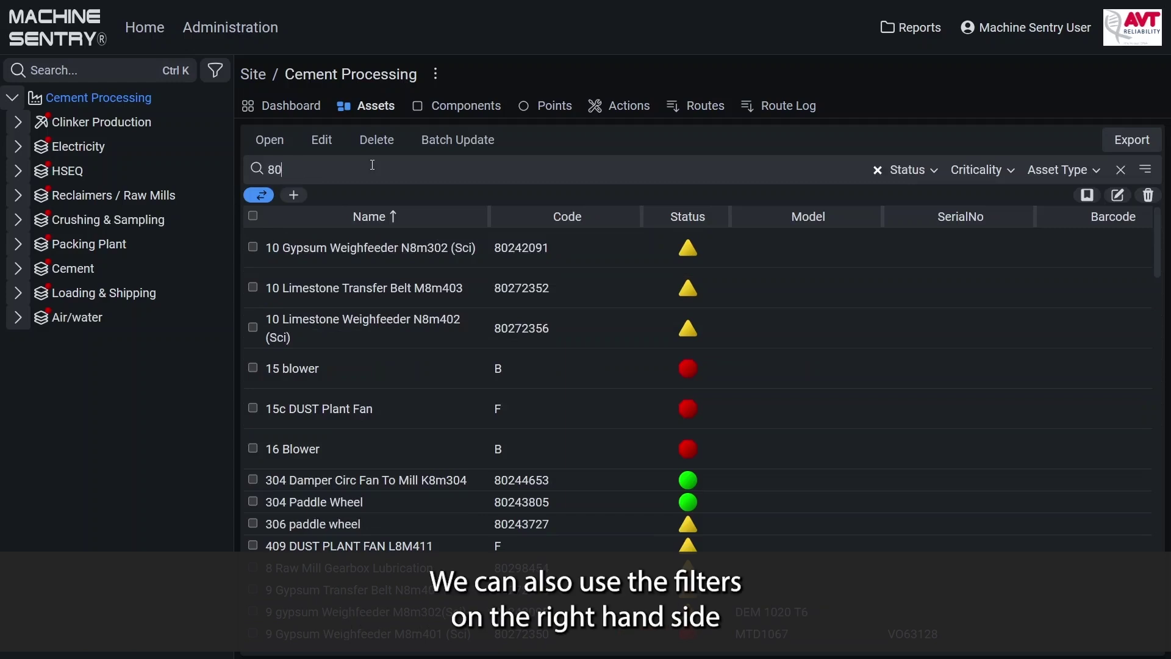
key("BackSpace")
key("BackSpace")
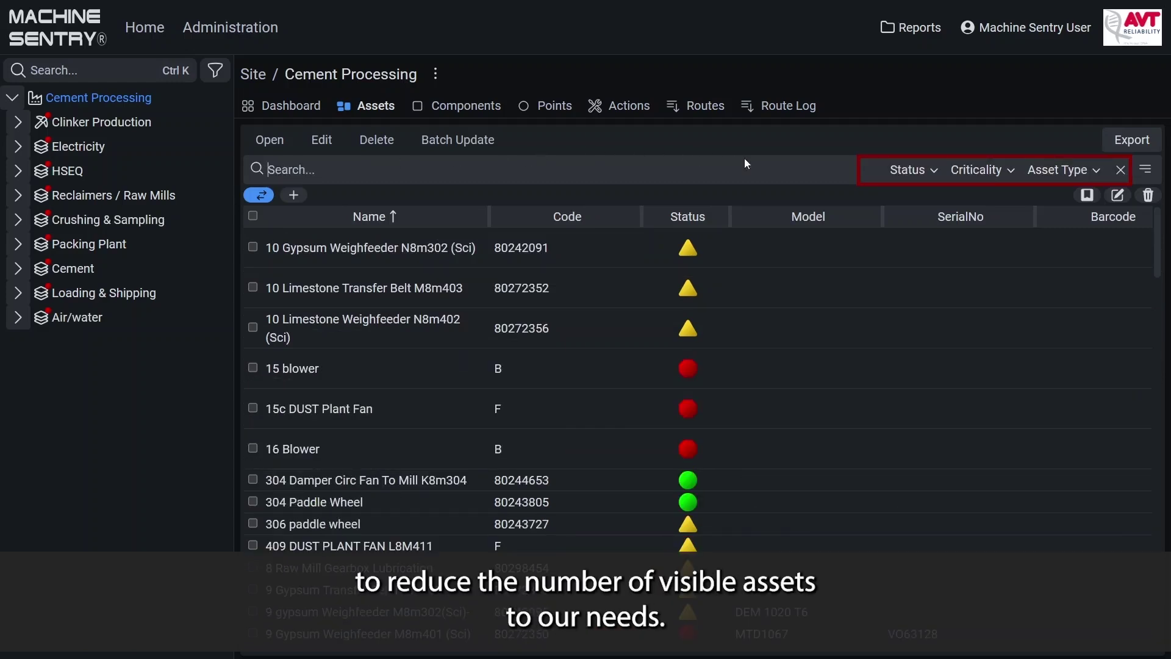
Step: Filter the Assets grid to assets with Alarm status, and remove that filter again
left_click(902, 172)
left_click(850, 238)
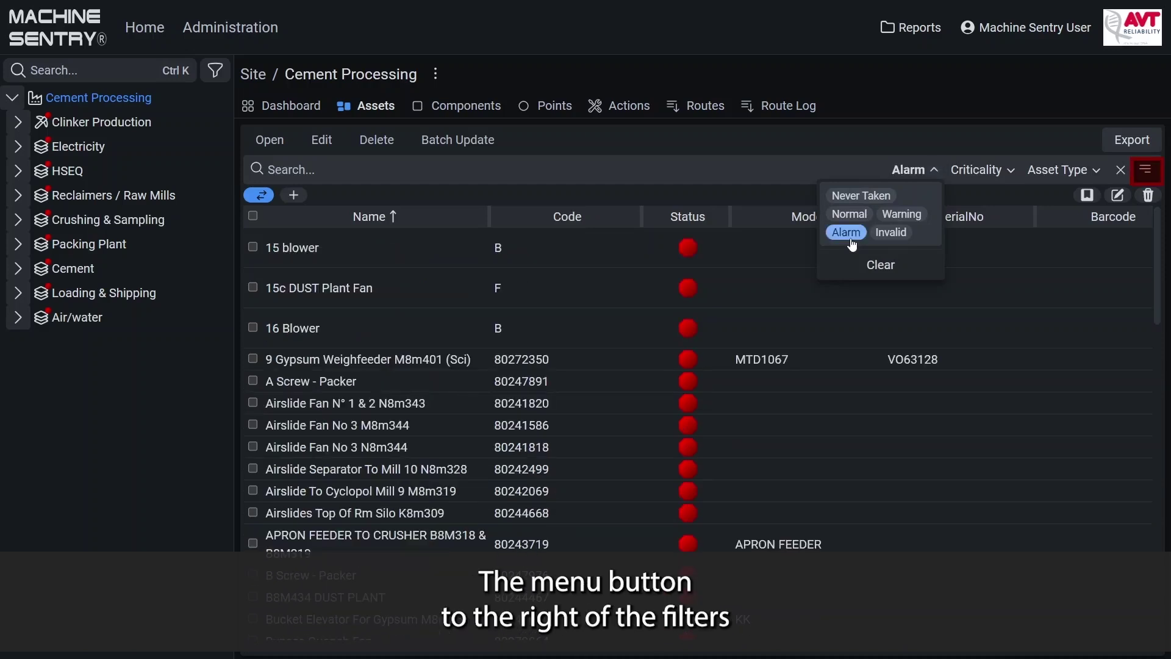
left_click(850, 239)
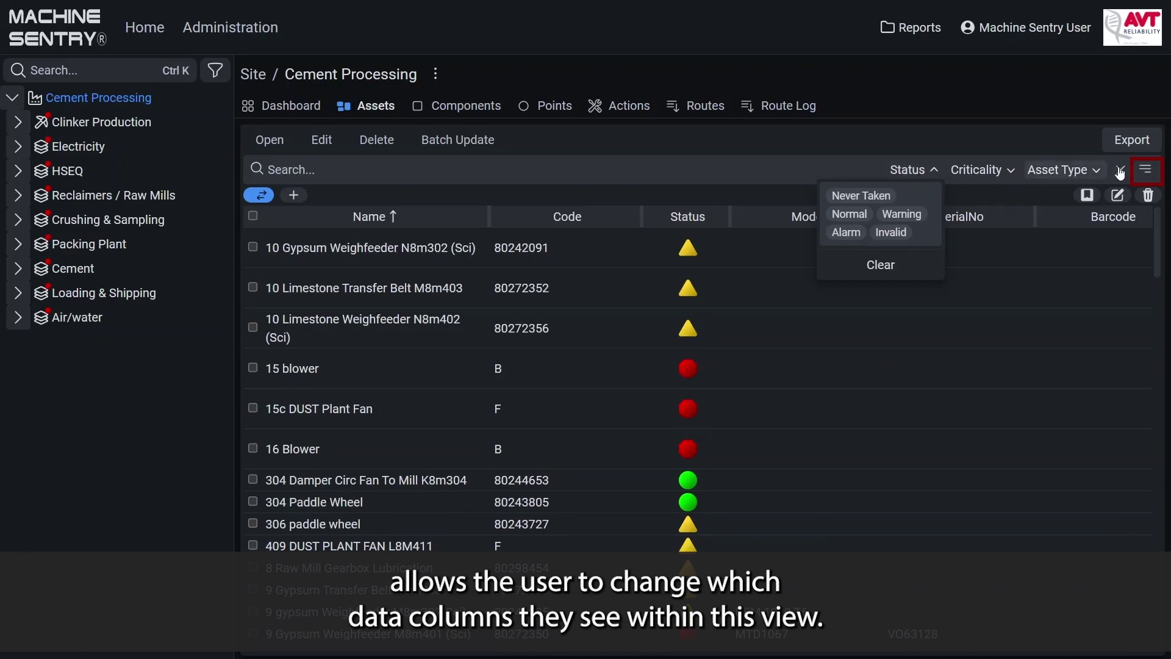
Step: Hide the Name, Code and Status columns of the Assets grid and show all three again
left_click(1144, 171)
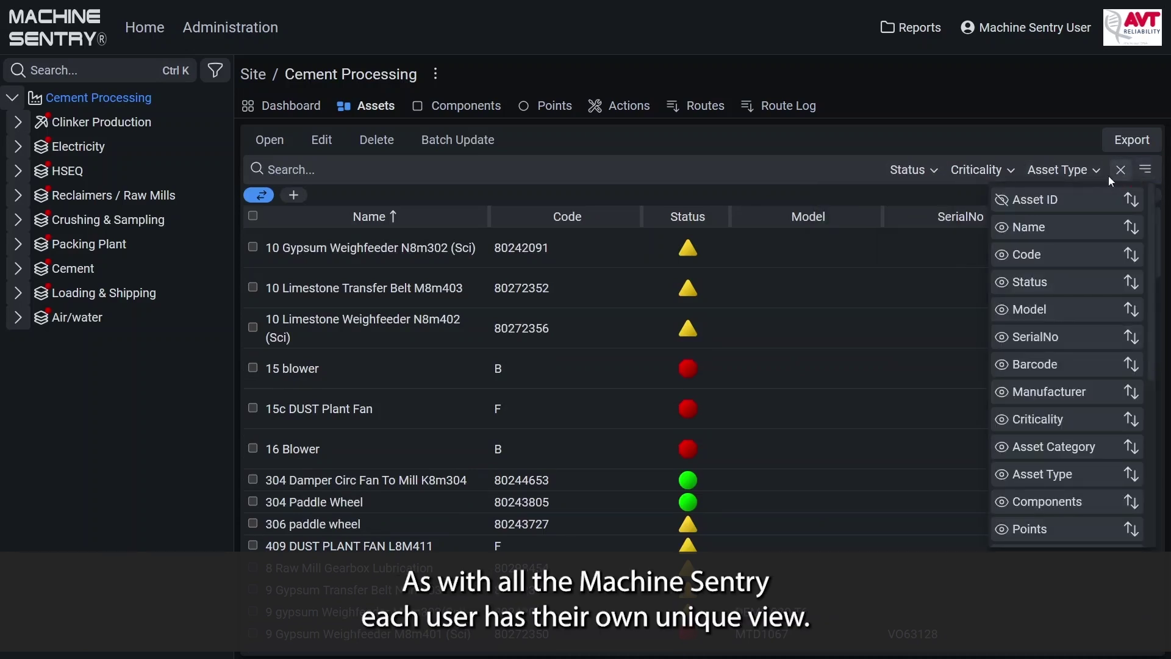
left_click(1001, 229)
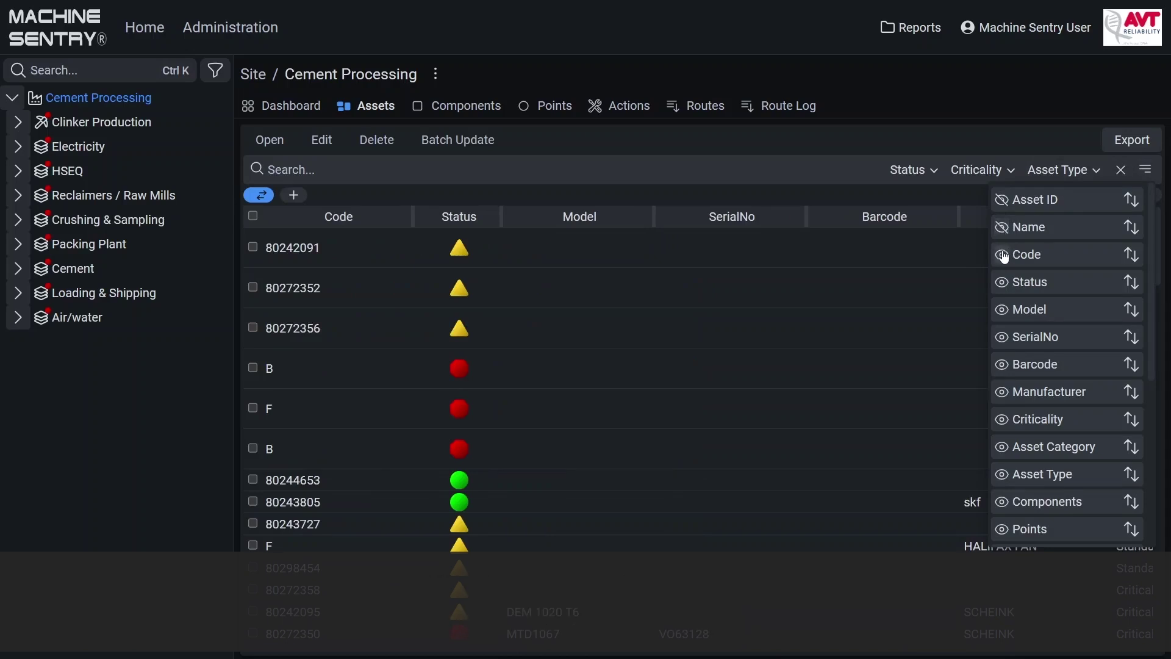
left_click(1003, 255)
left_click(1005, 286)
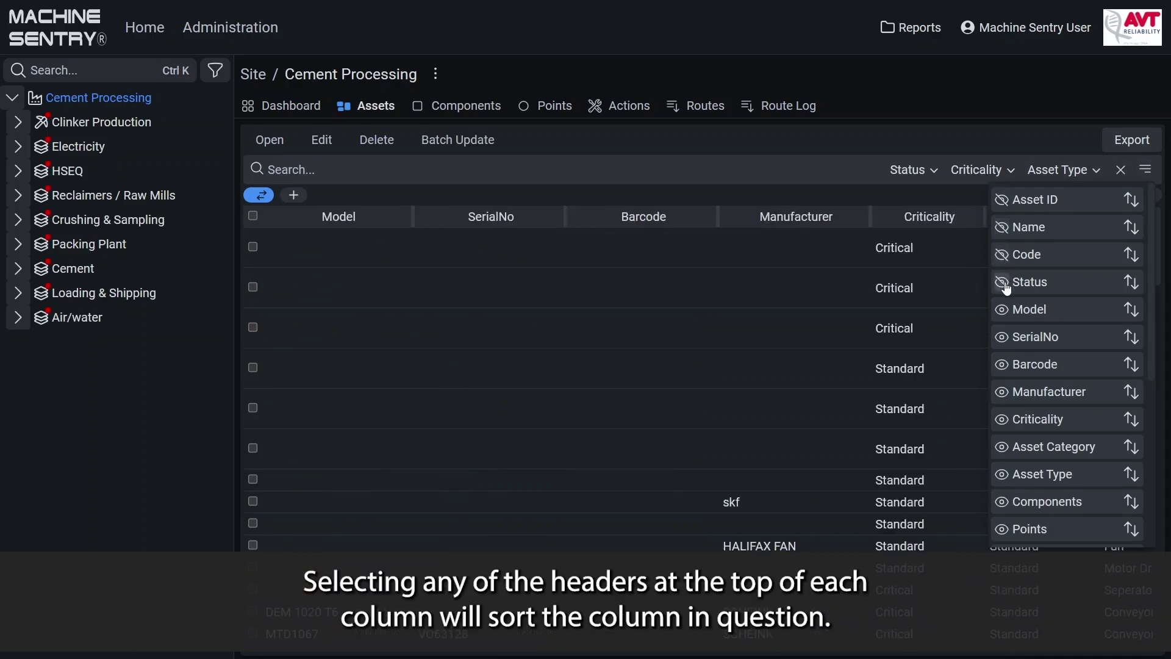
left_click(1005, 287)
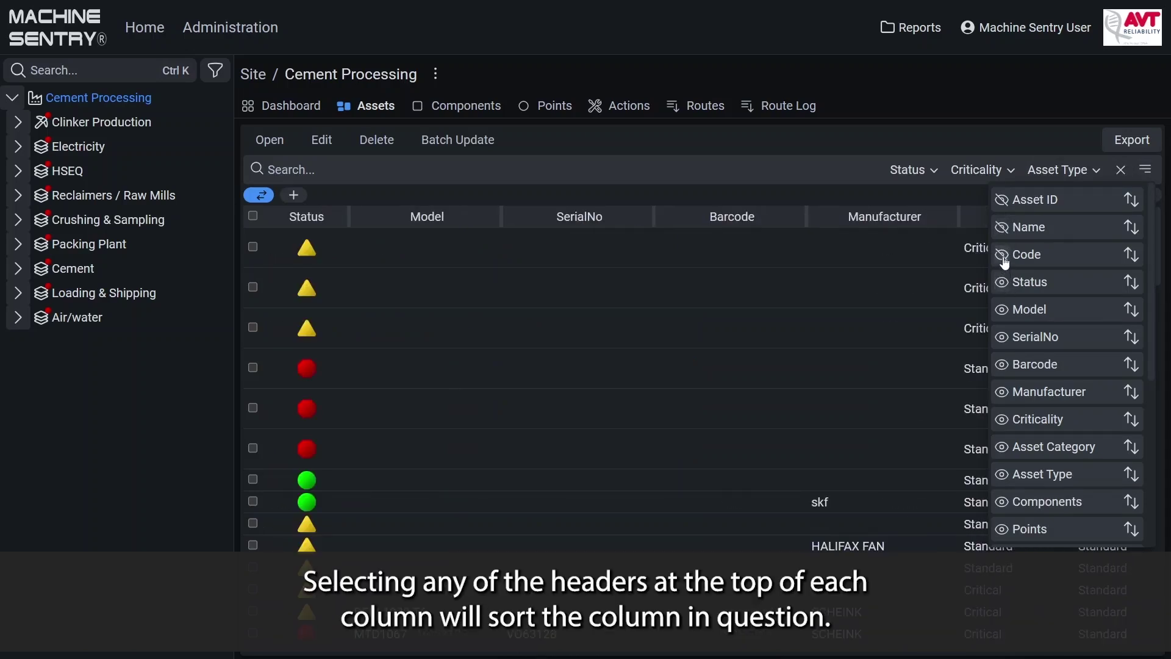
left_click(1002, 255)
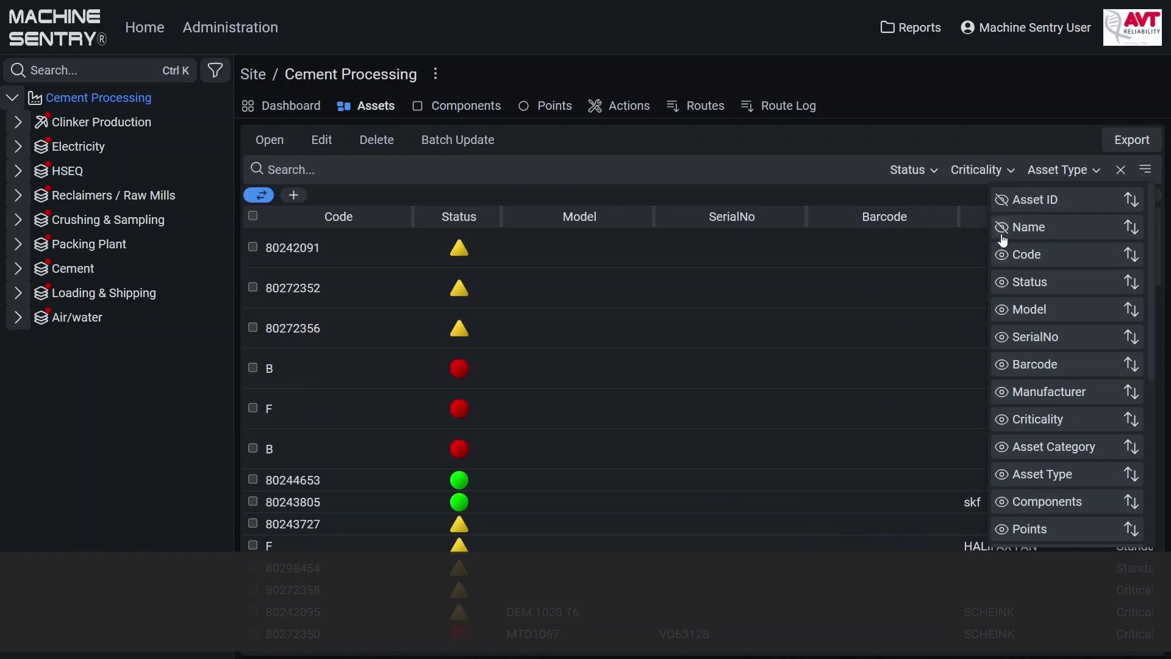
left_click(1002, 228)
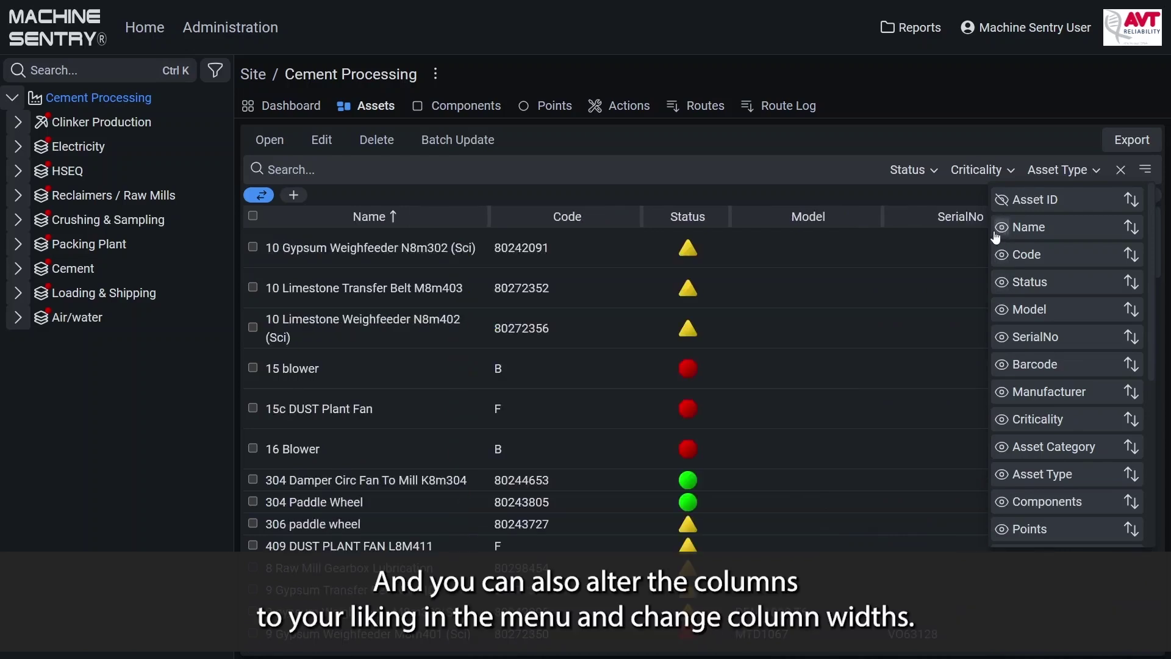
Step: Sort the Assets grid by Name in descending order and return it to ascending order
left_click(479, 218)
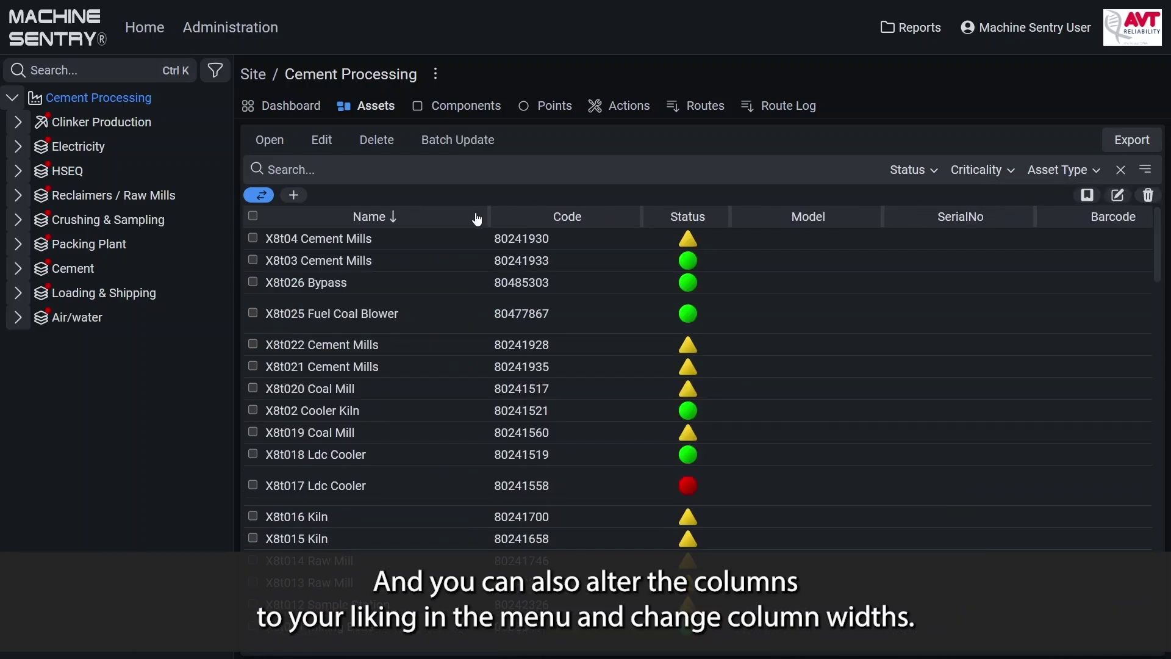
left_click(478, 218)
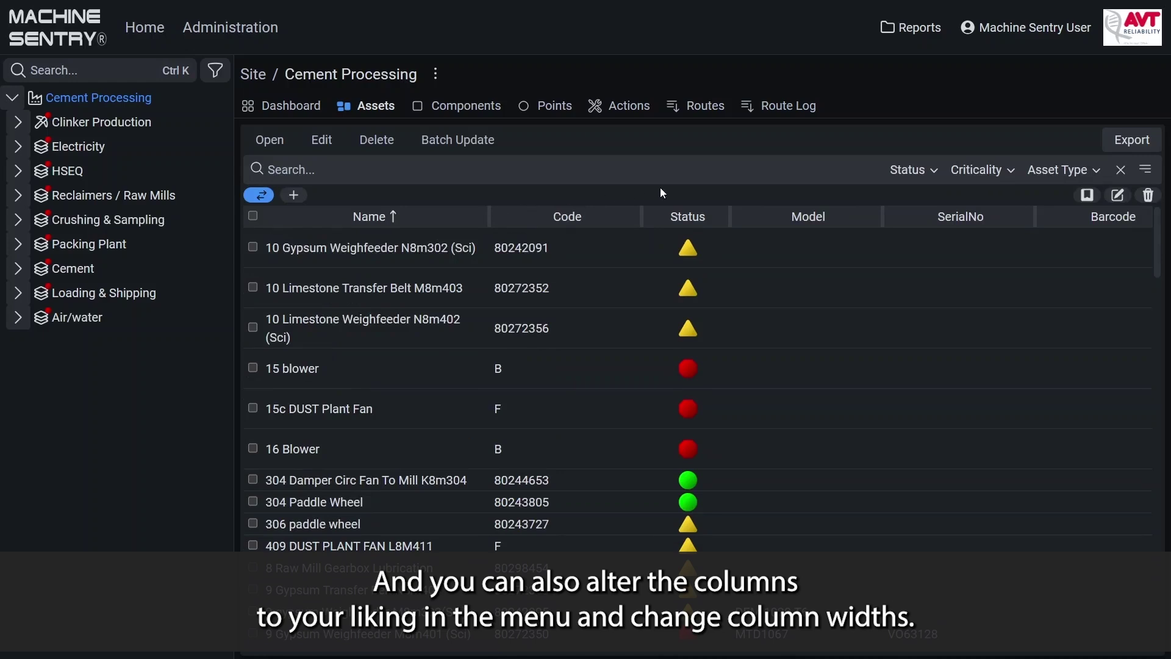
Step: Move the Name column of the Assets grid between Status and Model, and make it narrower
left_click(1143, 171)
left_click_drag(1069, 227, 1068, 281)
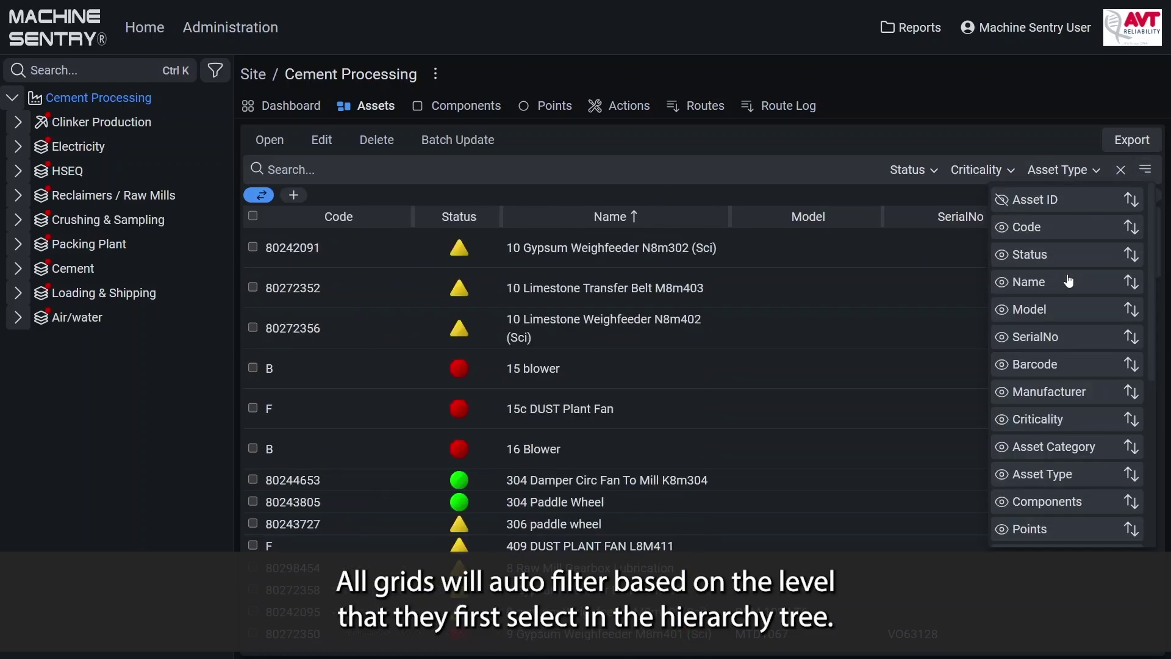
left_click_drag(730, 217, 684, 216)
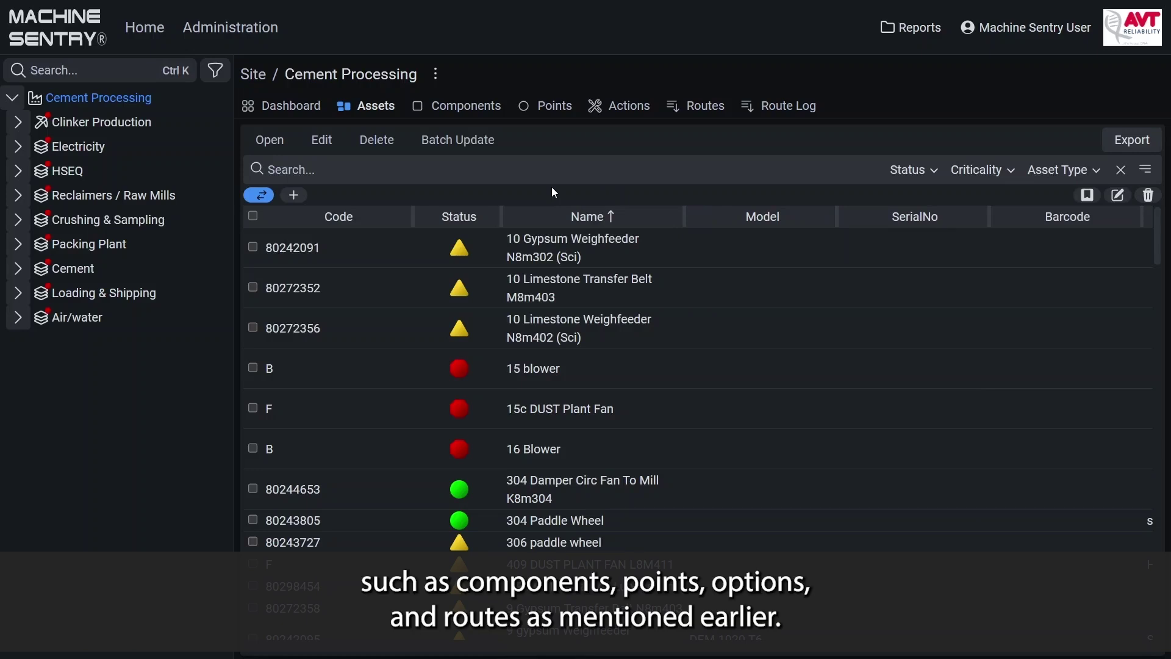
Step: Look through the site's Components, Points, Actions and Routes grids again
left_click(475, 106)
left_click(539, 114)
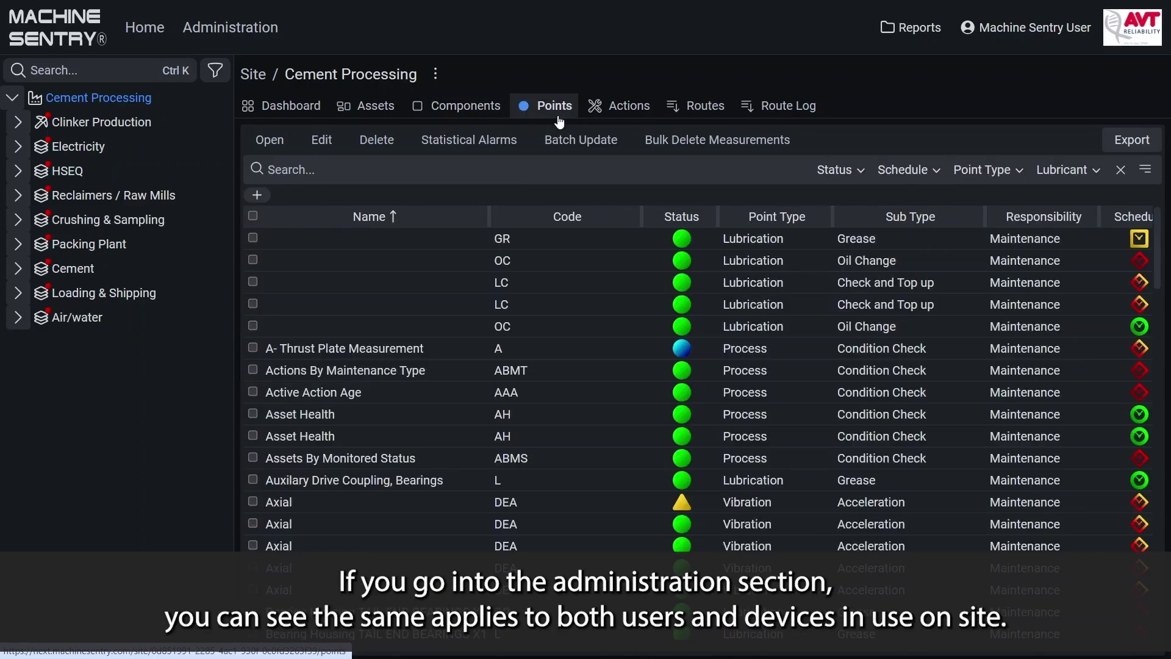
left_click(589, 116)
left_click(675, 114)
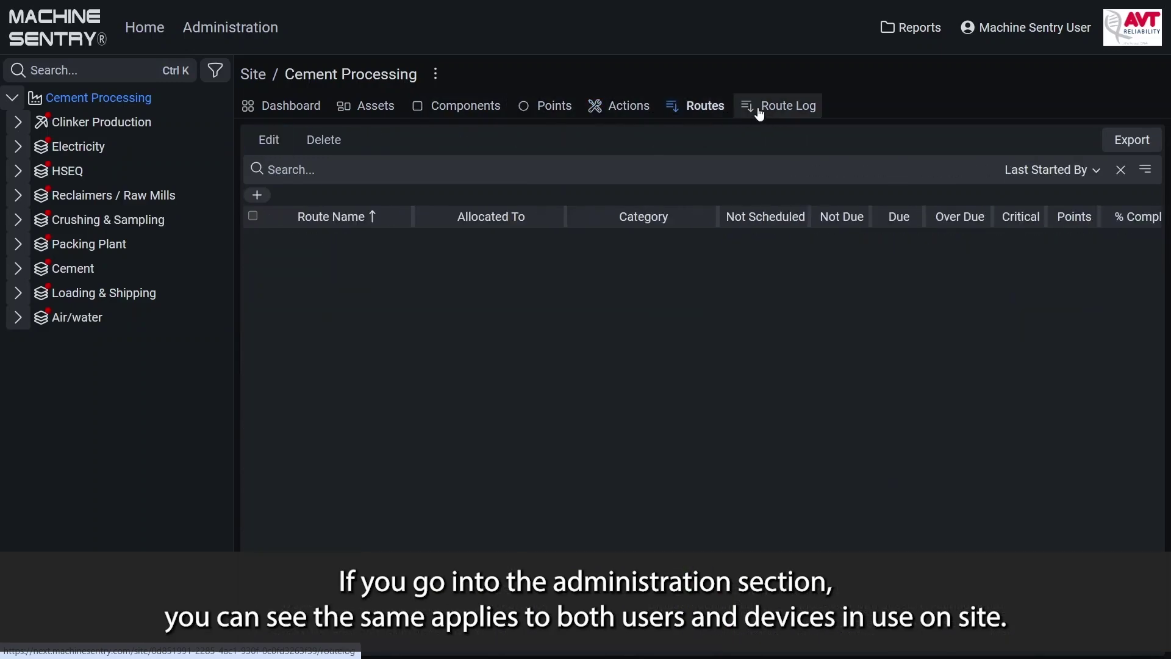
Step: Open the Administration section to view its Contracts grid
left_click(247, 33)
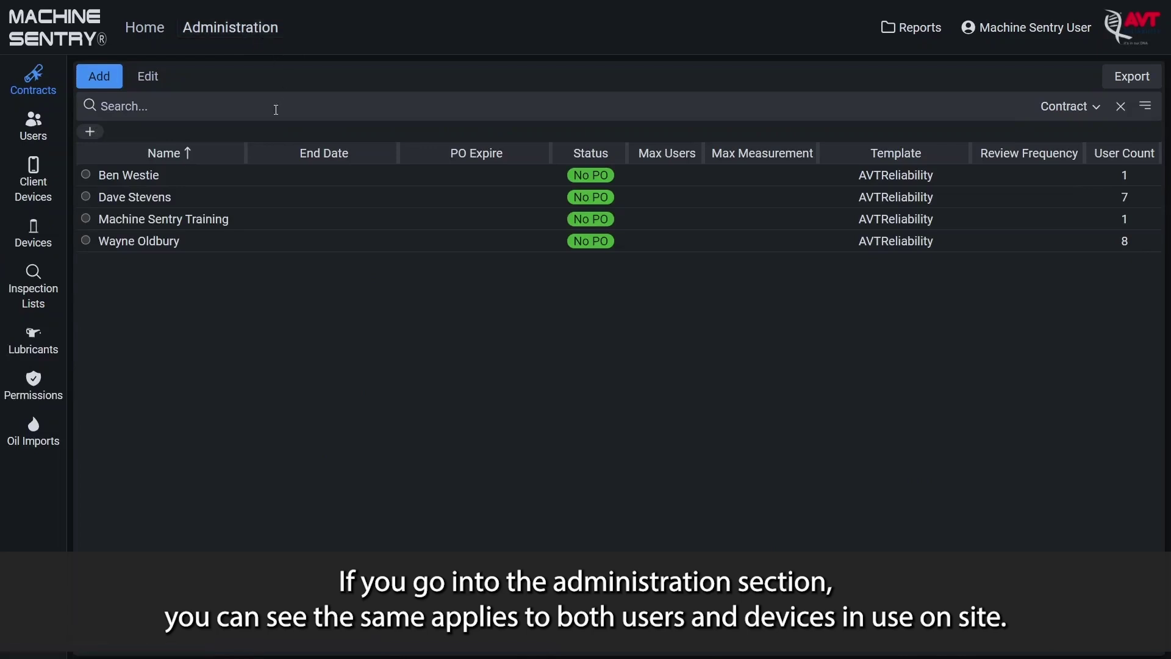
left_click(230, 160)
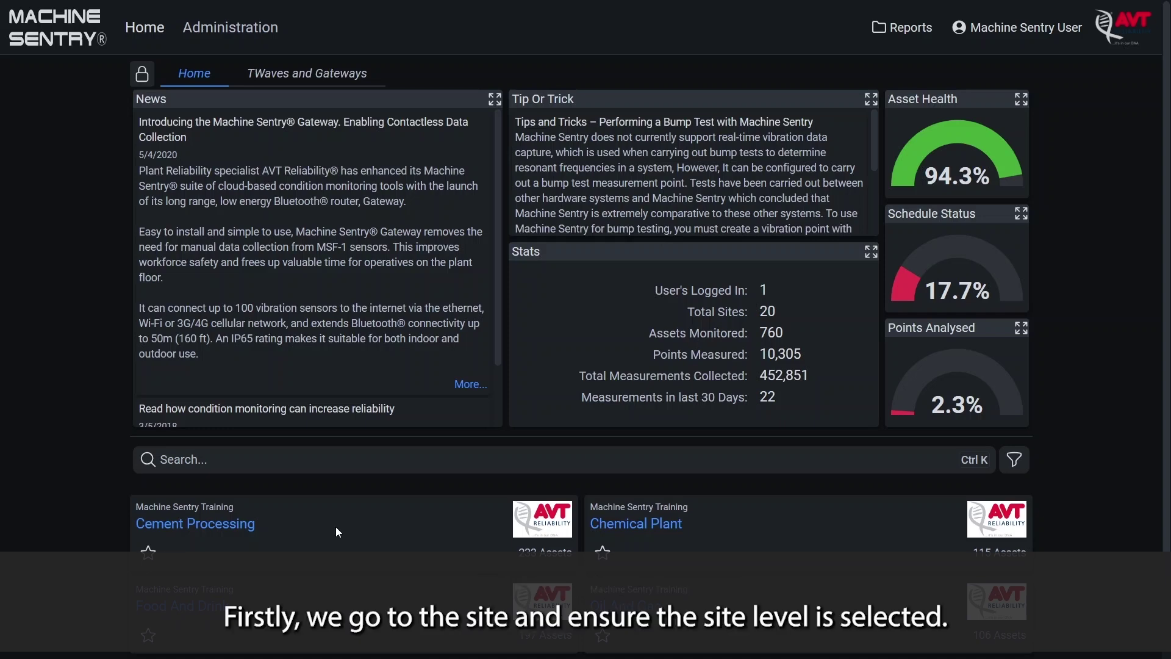
Step: Open the Cement Processing site, check which sections the HSEQ area offers, and return to site level
left_click(232, 524)
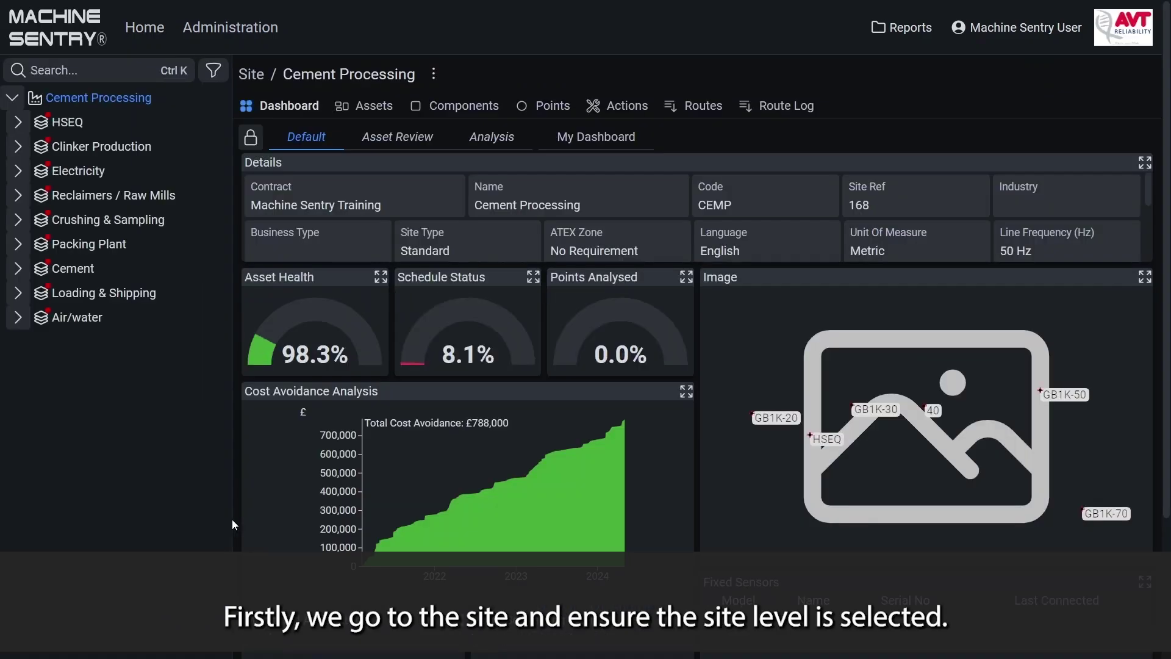
left_click(142, 128)
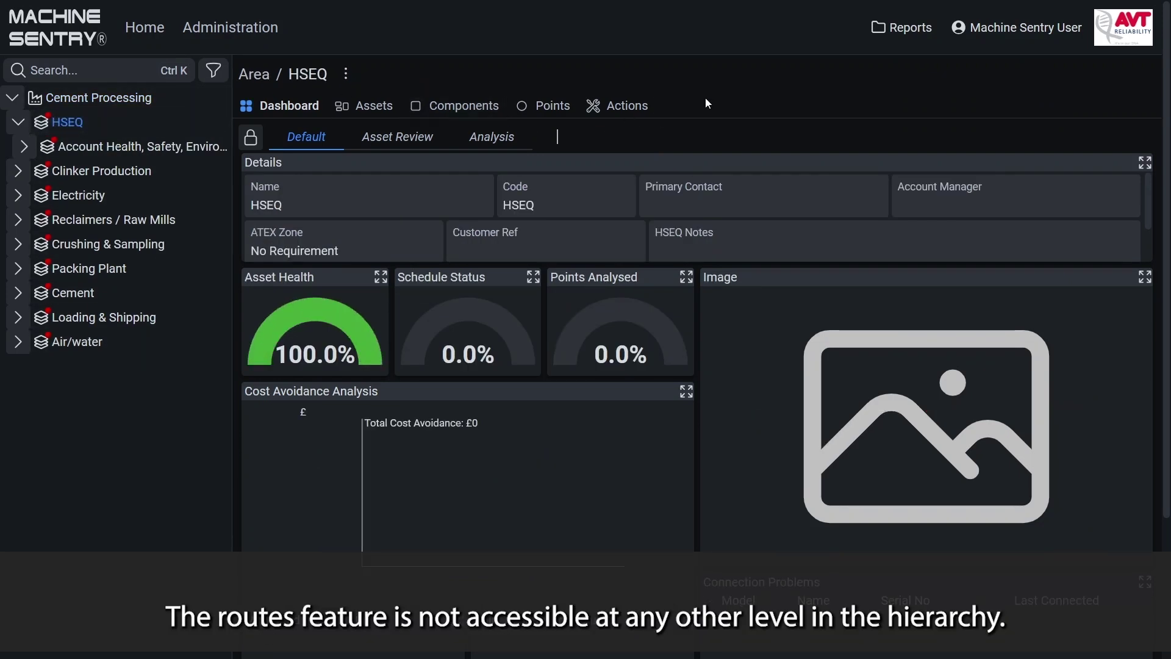
left_click(98, 98)
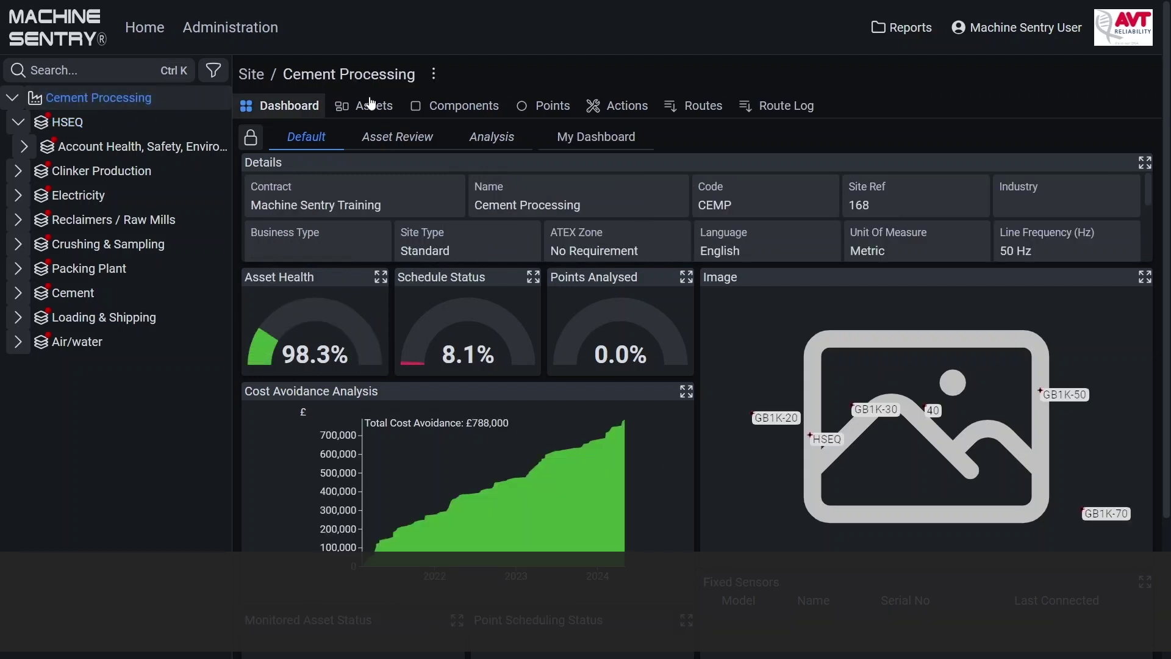
Step: Add a new route named Route A with category A to the Cement Processing site
left_click(711, 109)
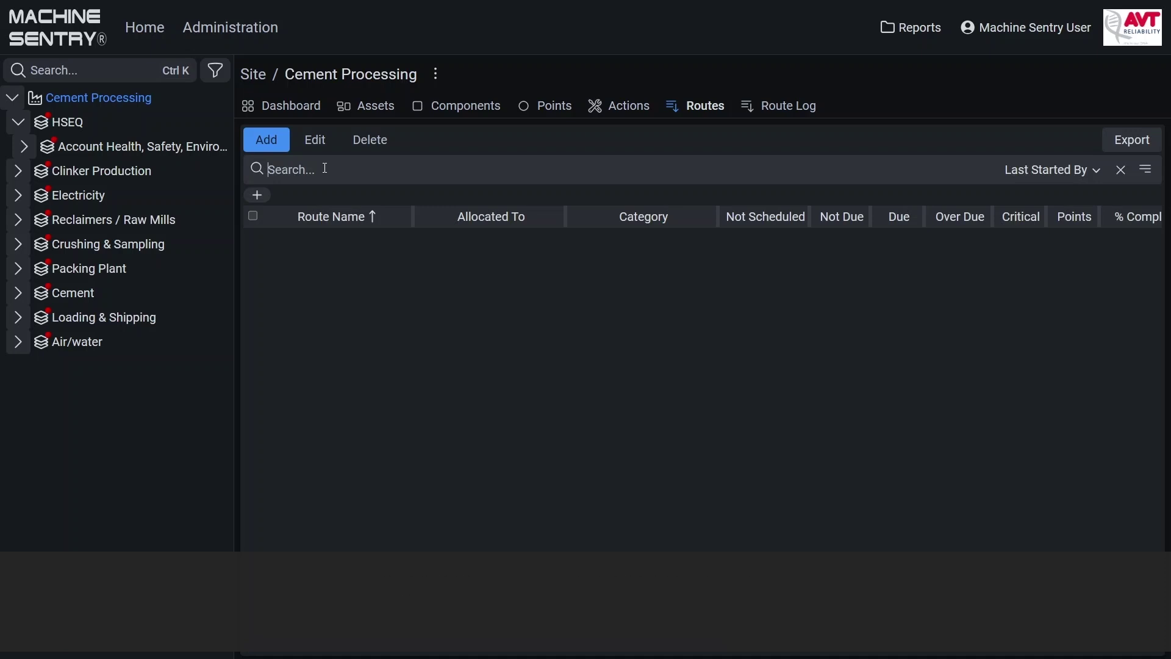
left_click(267, 145)
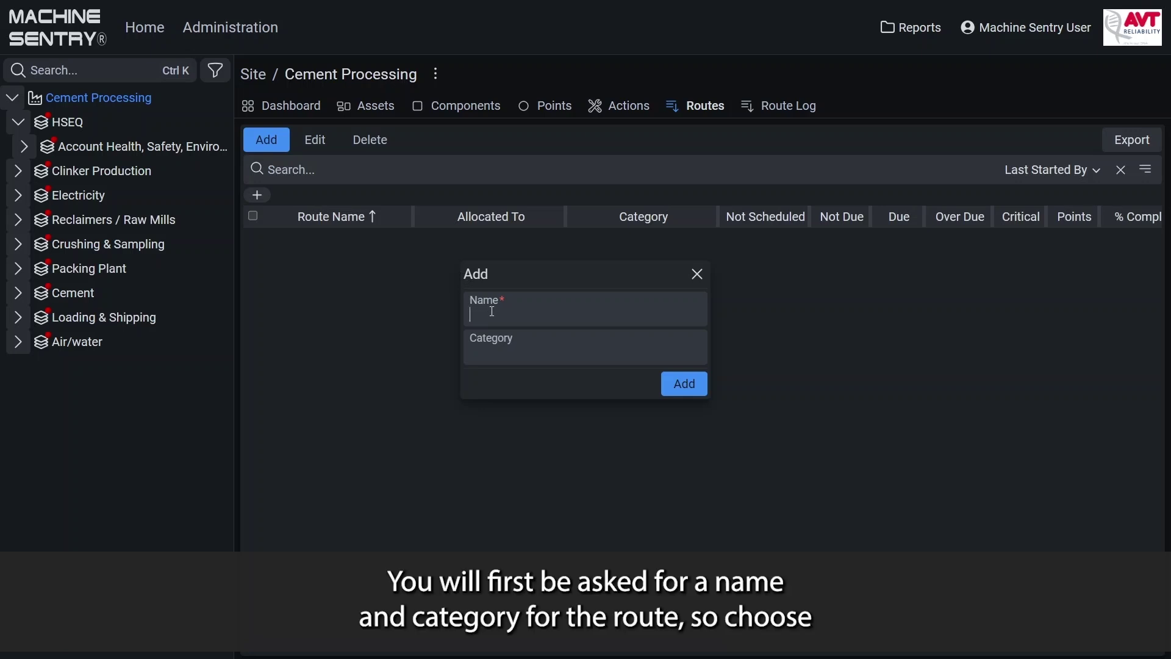
type("Route")
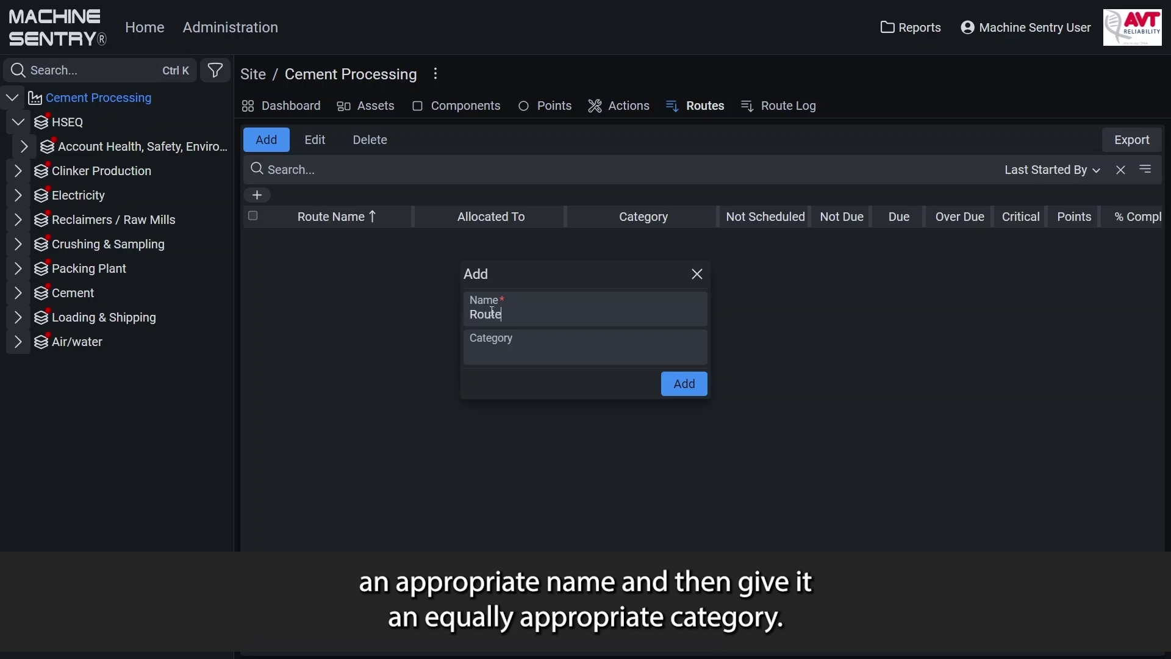
type(" AA")
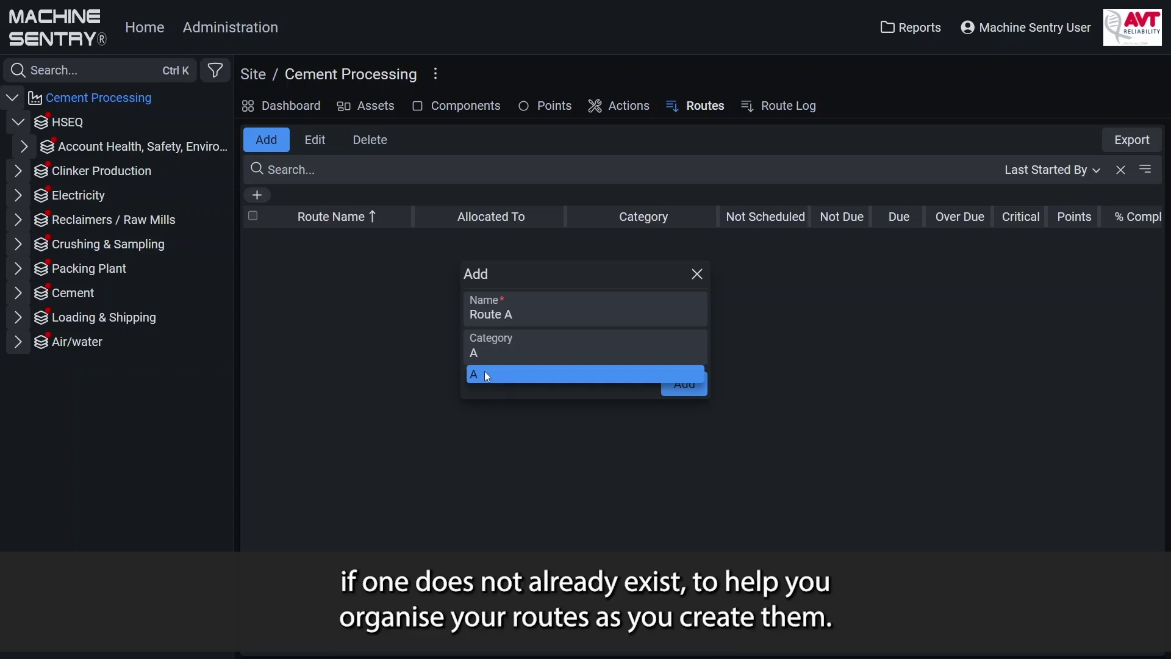
left_click(487, 376)
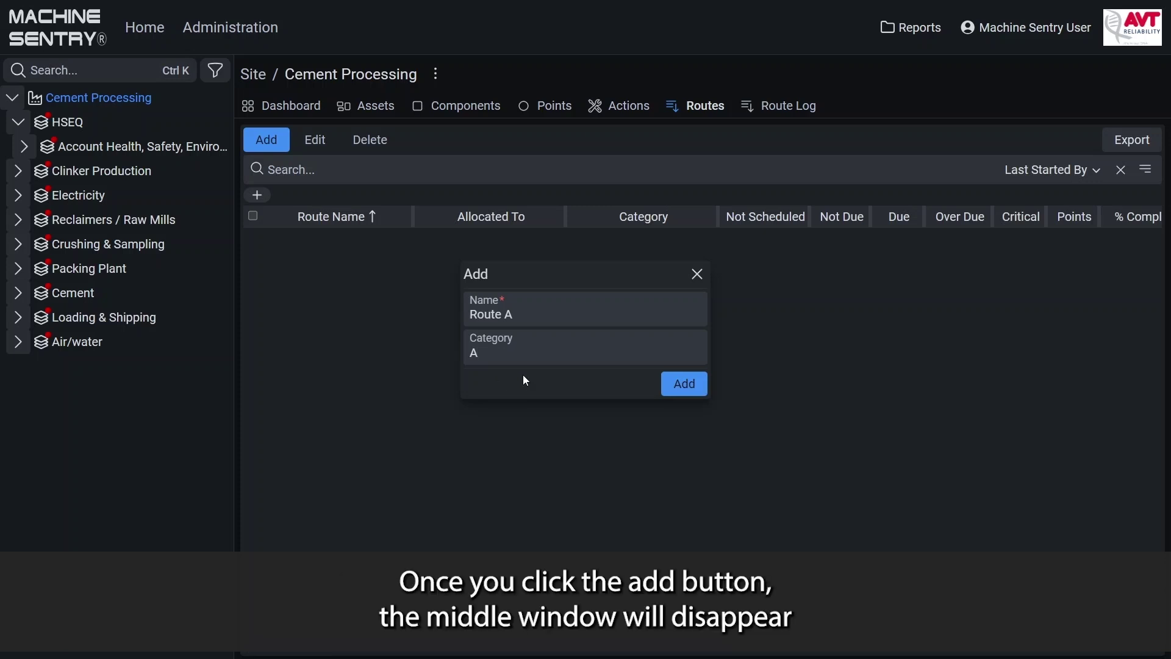
left_click(675, 391)
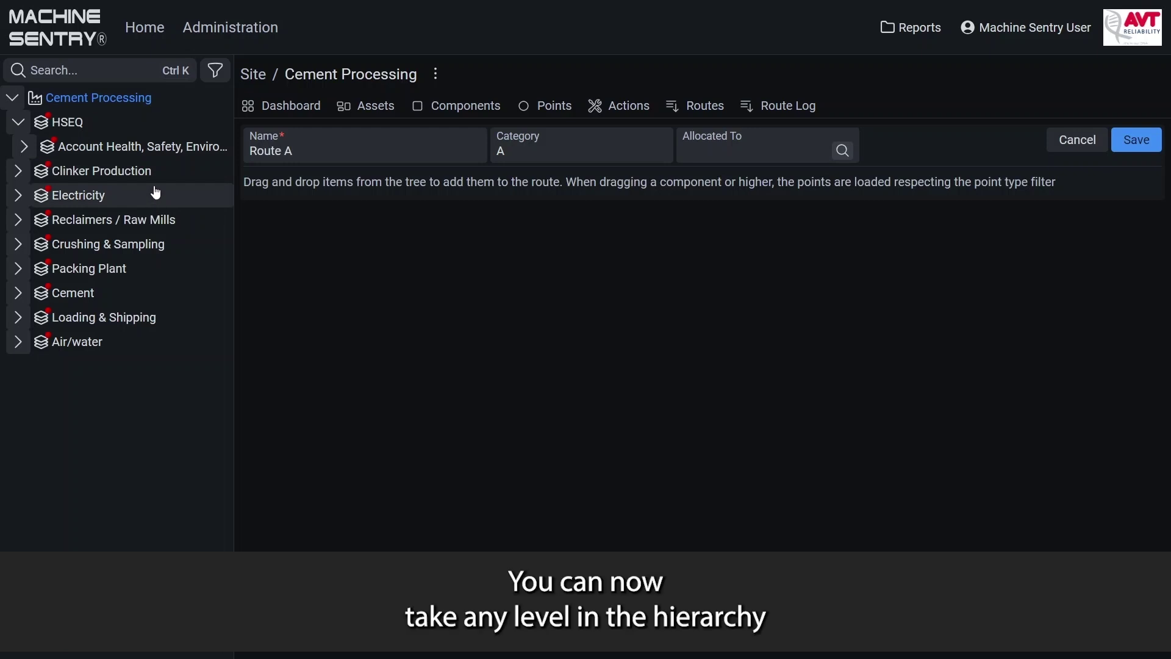
Step: Add all points of the Gearmotor under Clinker Production, Clinker Import, FLAP VALVE GEARED MOTOR L8M351 to the route
left_click_drag(44, 173, 150, 174)
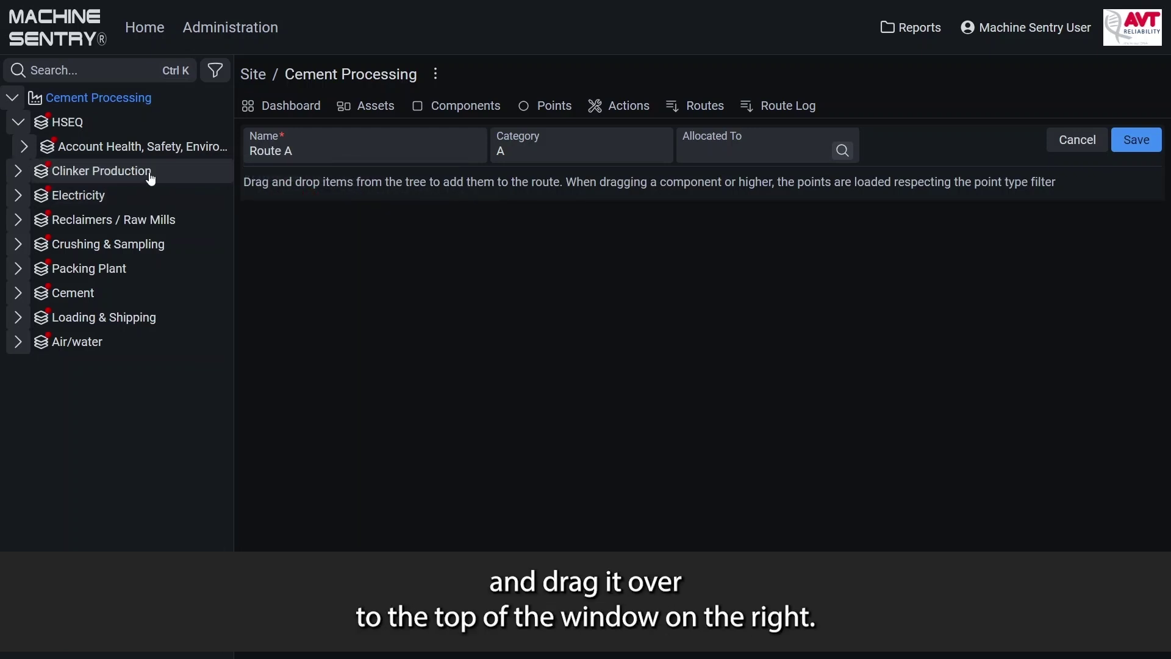
left_click(16, 179)
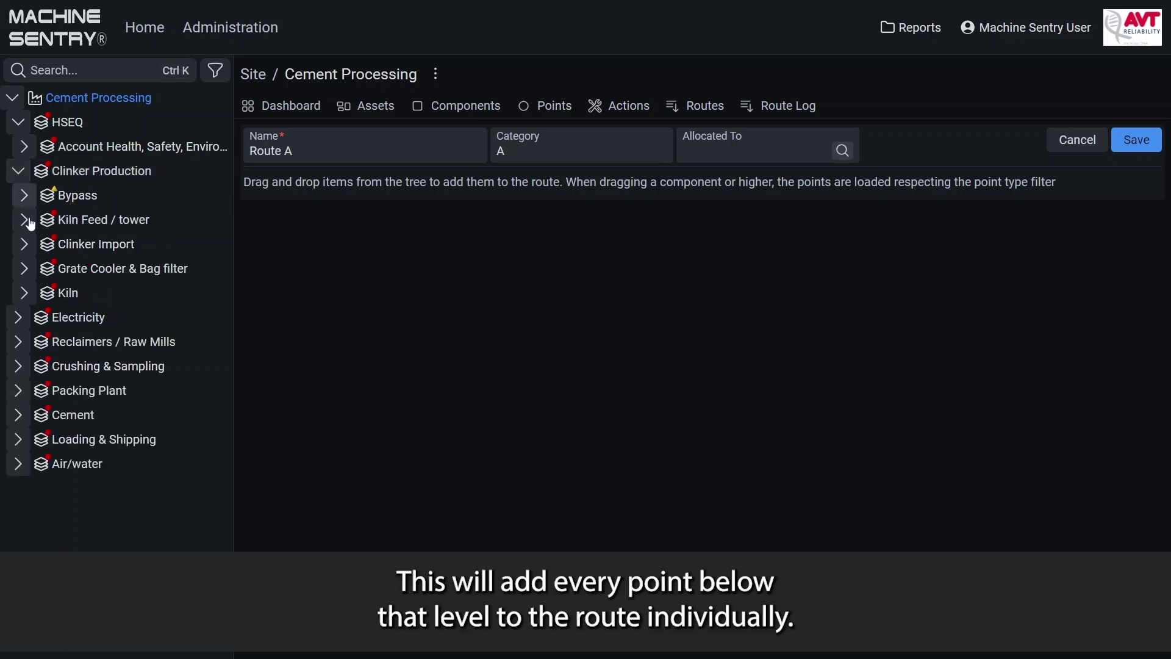
left_click(28, 249)
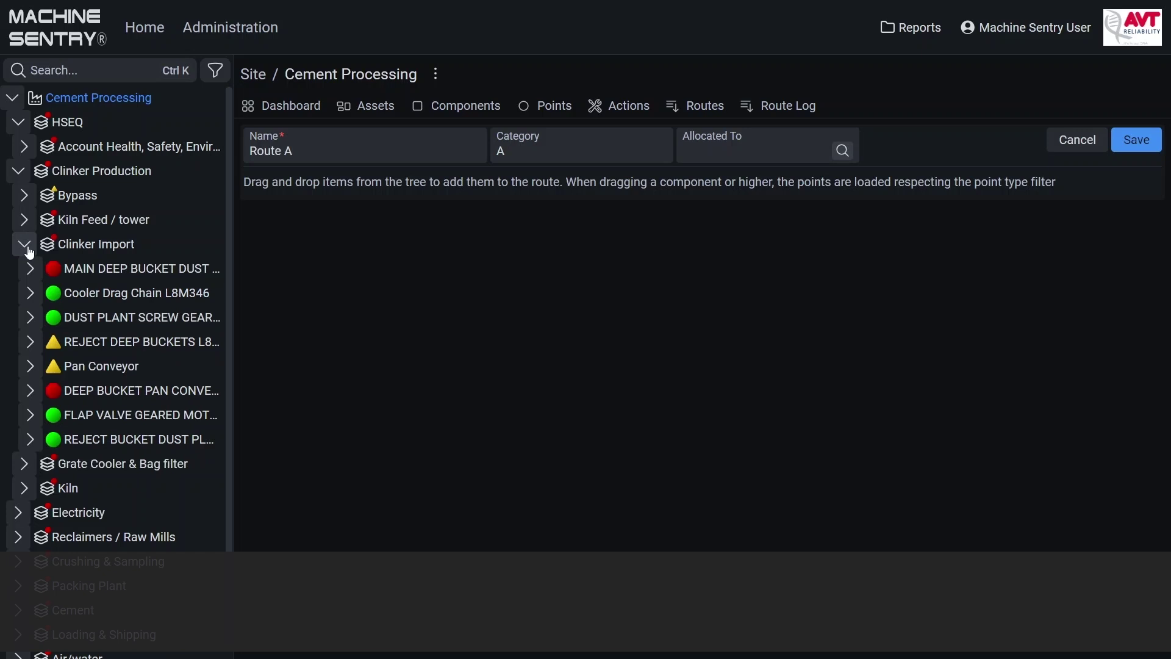
left_click(28, 417)
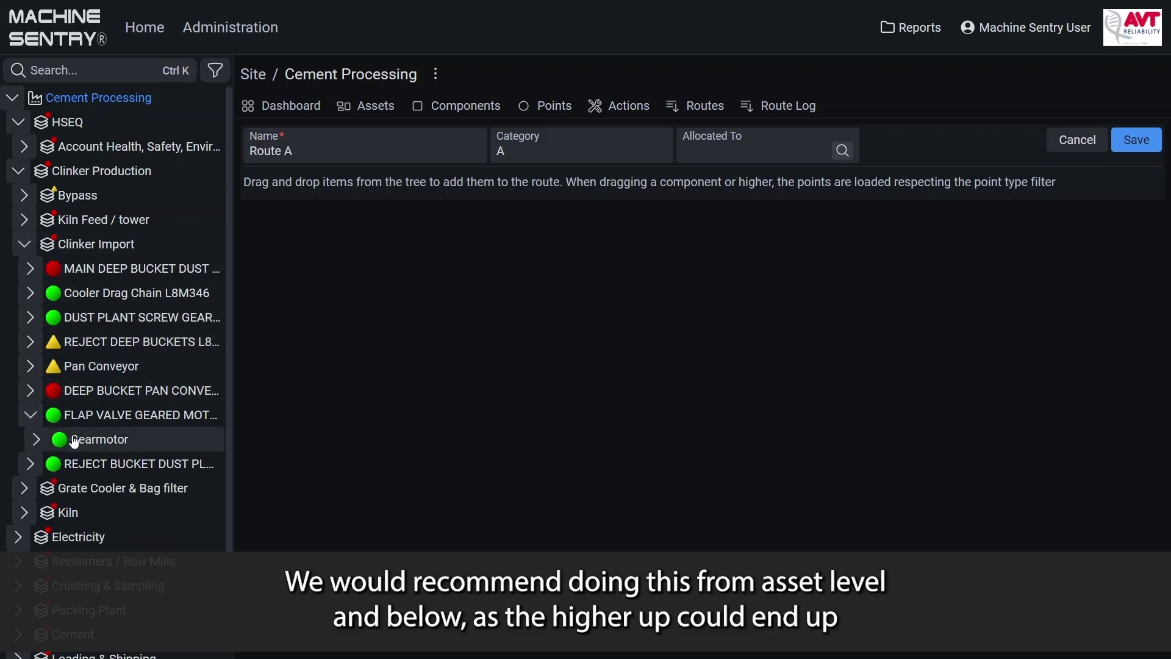
left_click_drag(74, 441, 254, 225)
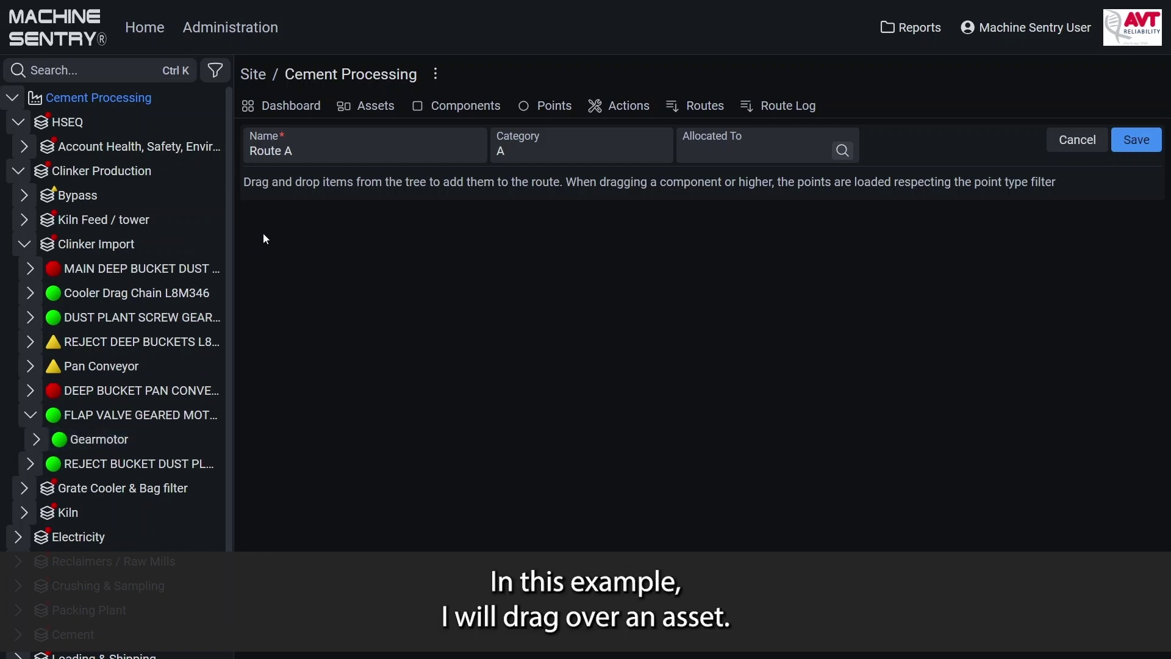
left_click_drag(100, 440, 327, 177)
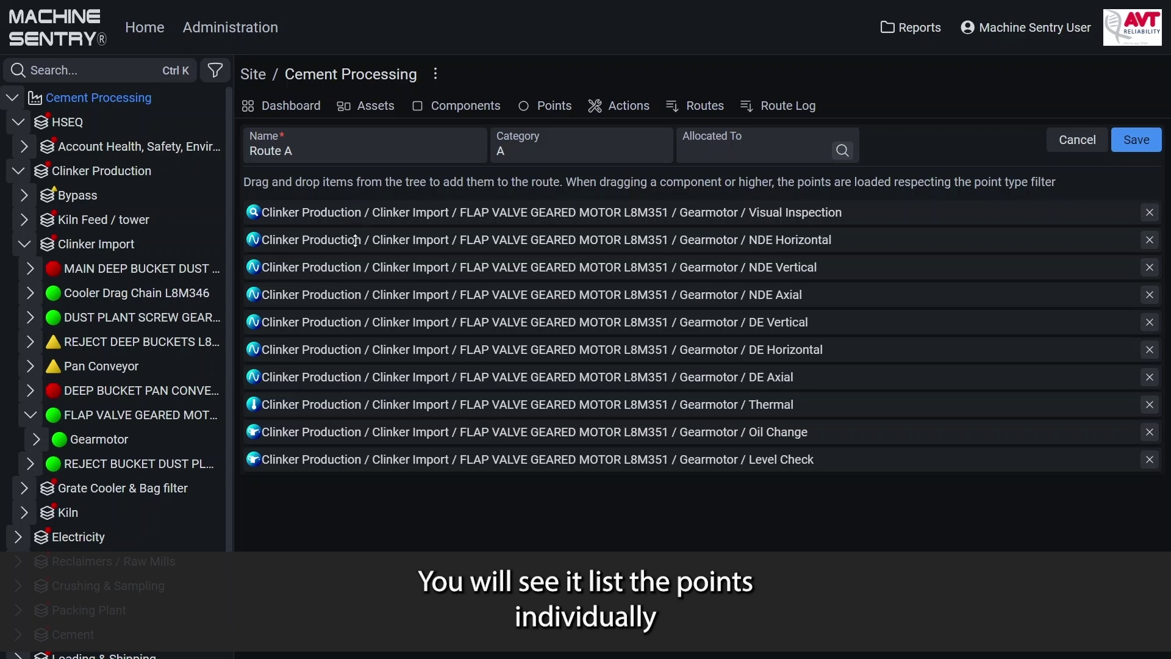
Step: Reorder the route so that the Thermal point sits between NDE Vertical and NDE Axial
left_click_drag(383, 407, 408, 416)
left_click_drag(564, 397, 565, 295)
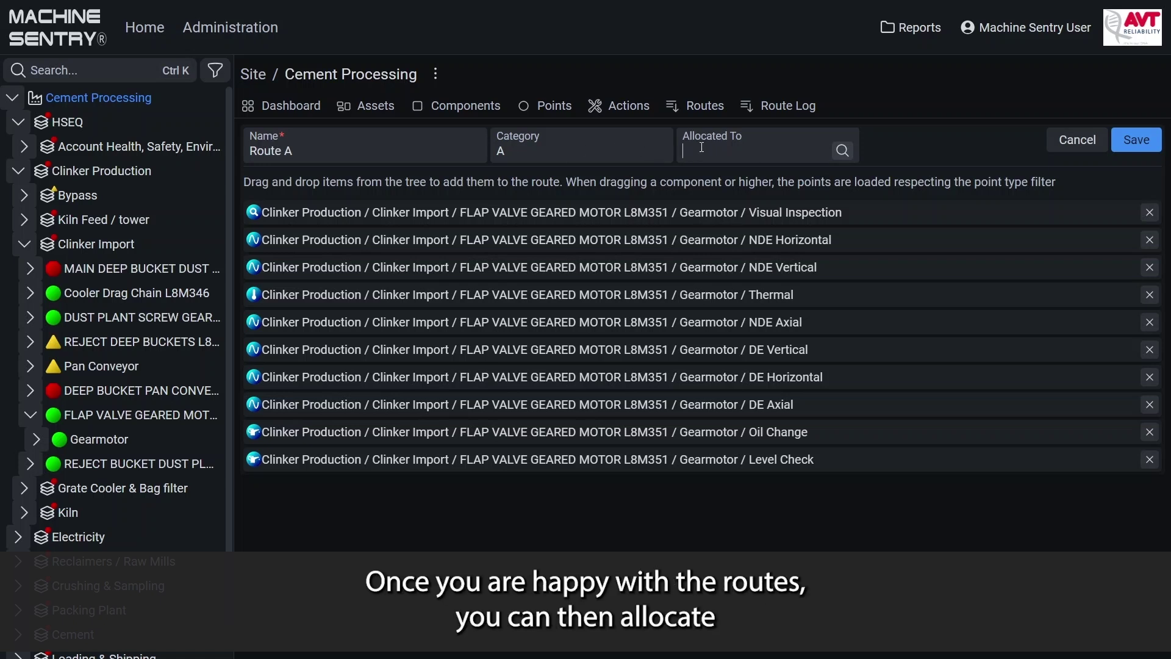
type("Cha")
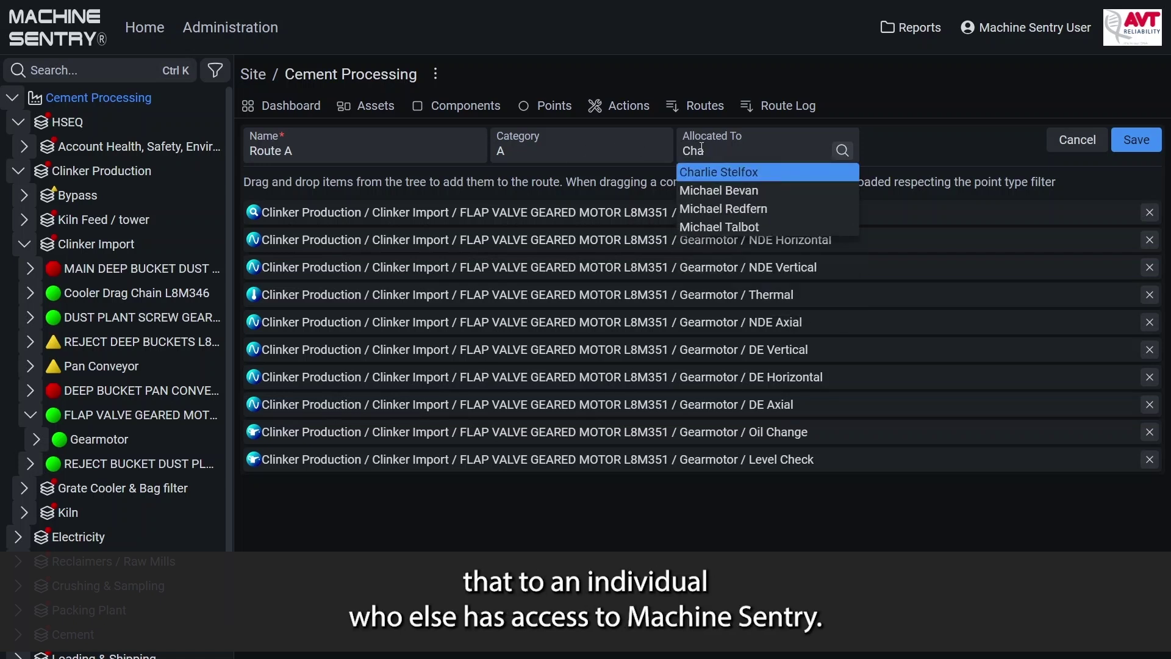
key("BackSpace")
key("BackSpace")
key("BackSpace")
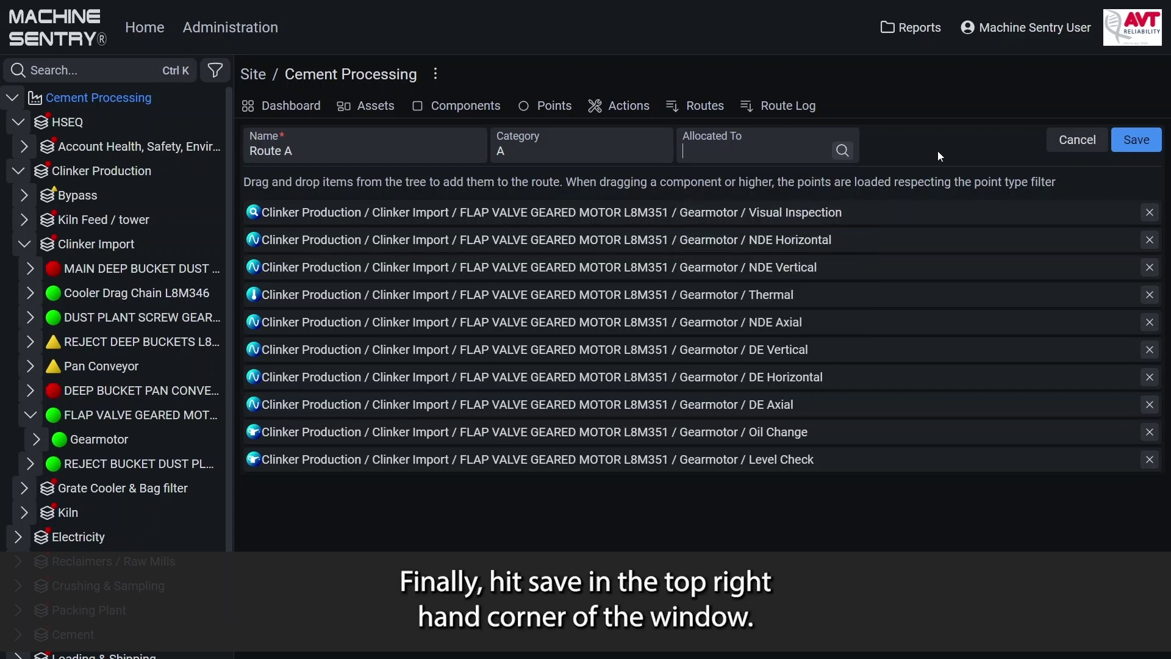
Step: Save Route A
left_click(1121, 147)
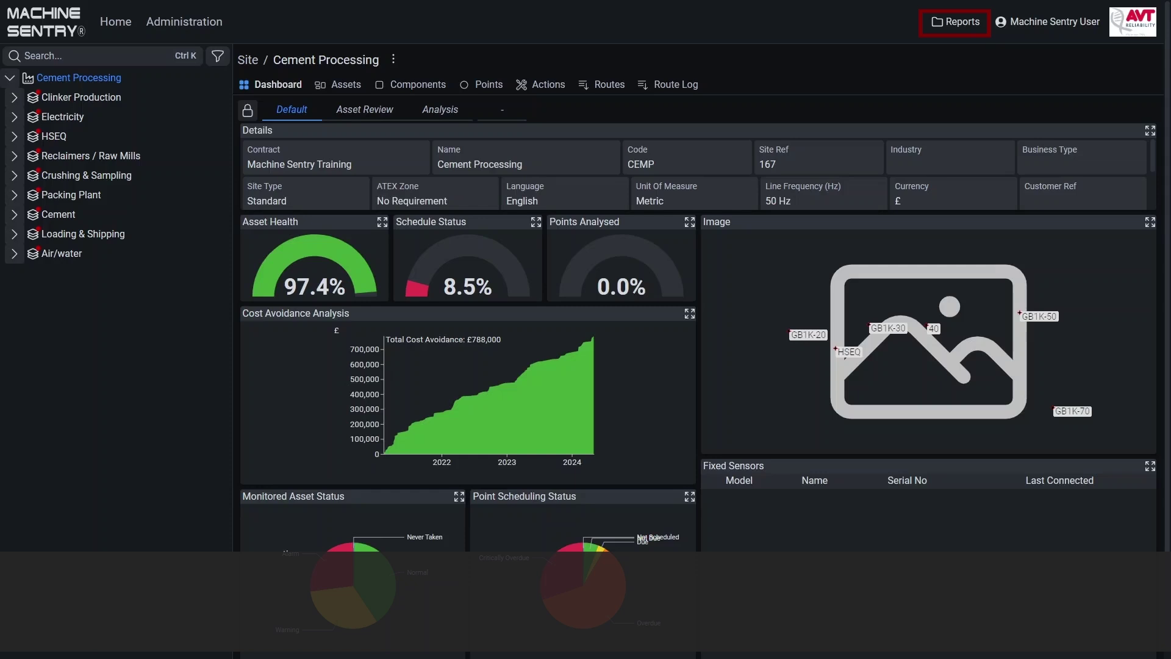
Step: Start an area report for Clinker Production and choose the Reliability Service Report
left_click(93, 100)
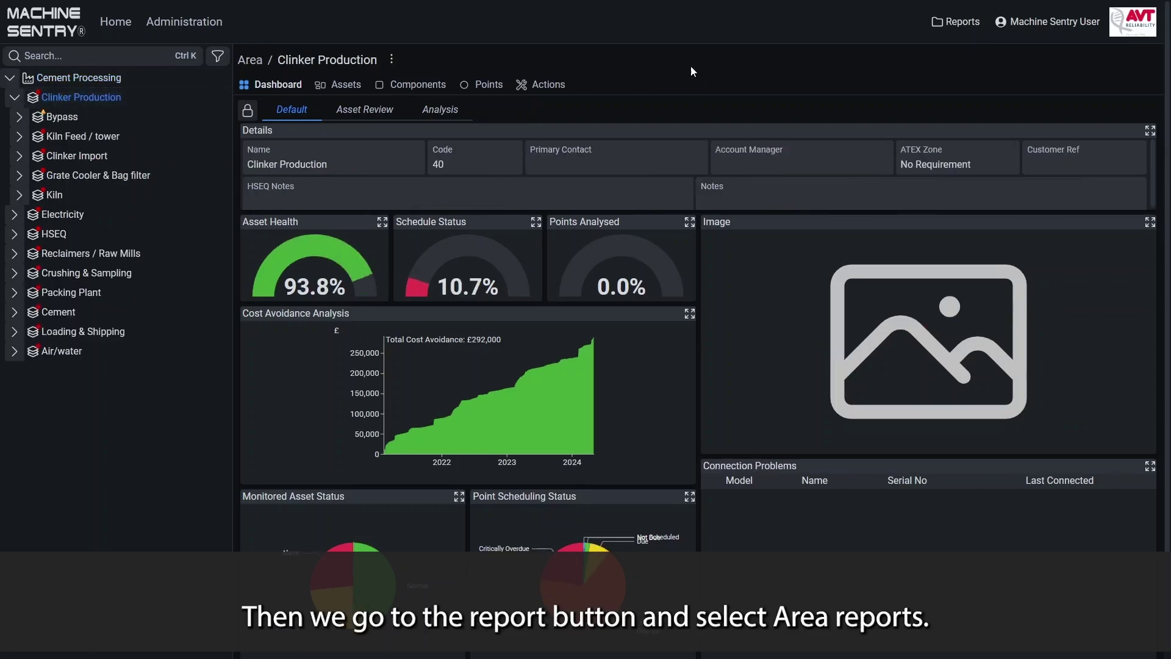
left_click(945, 32)
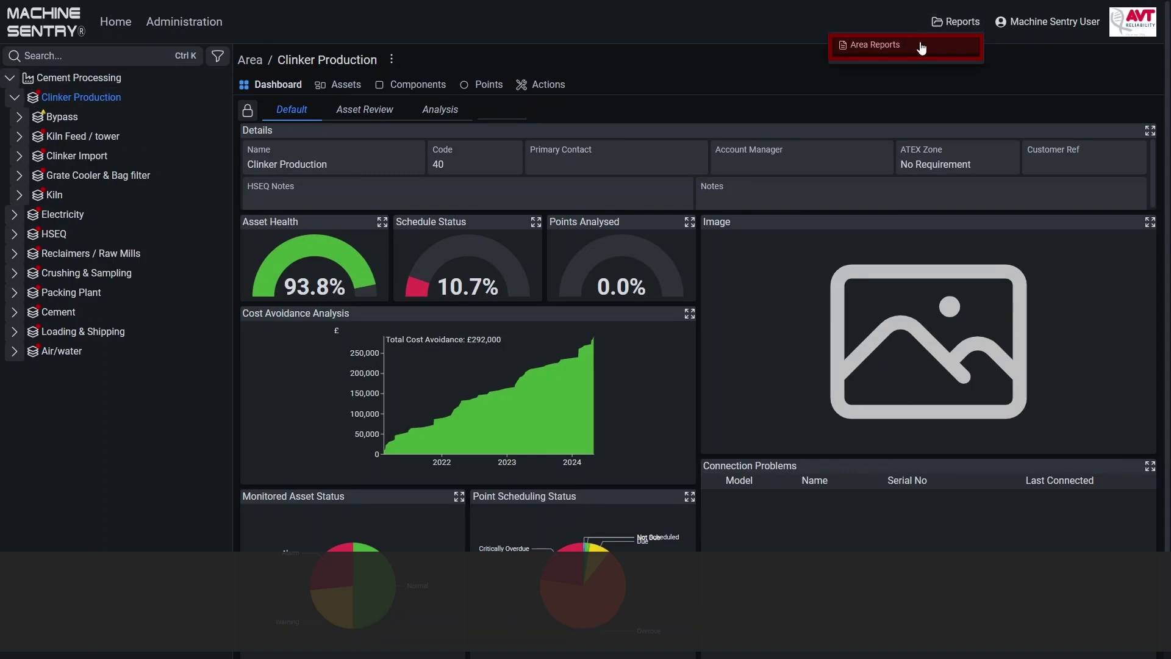
left_click(921, 47)
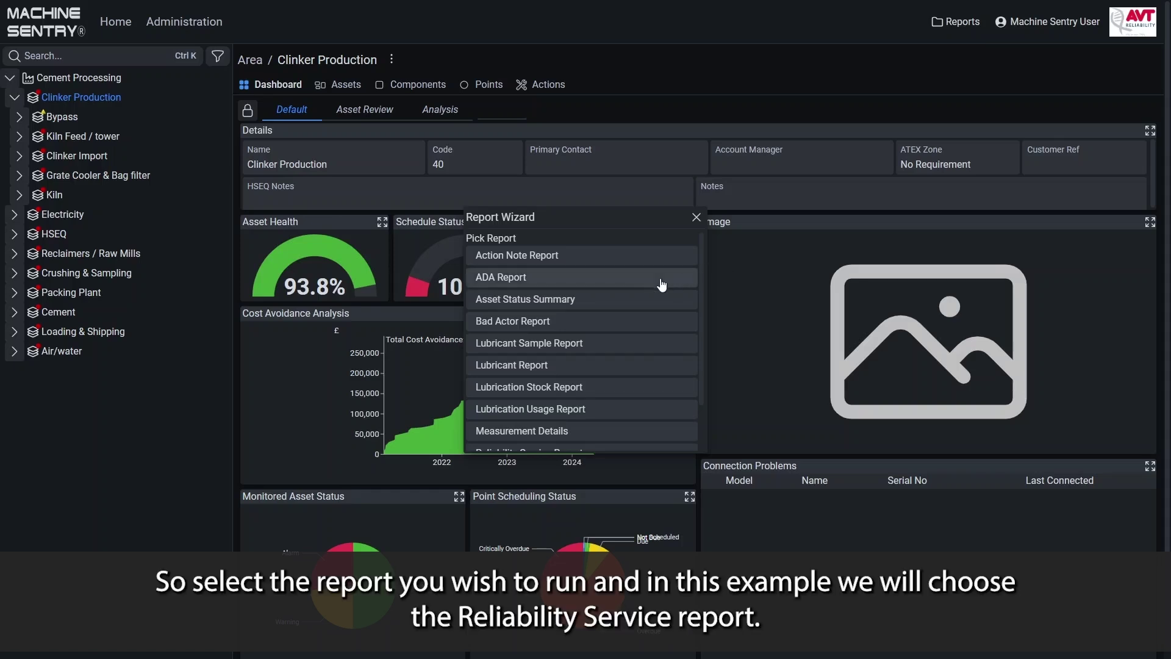
scroll(648, 289, "down", 1)
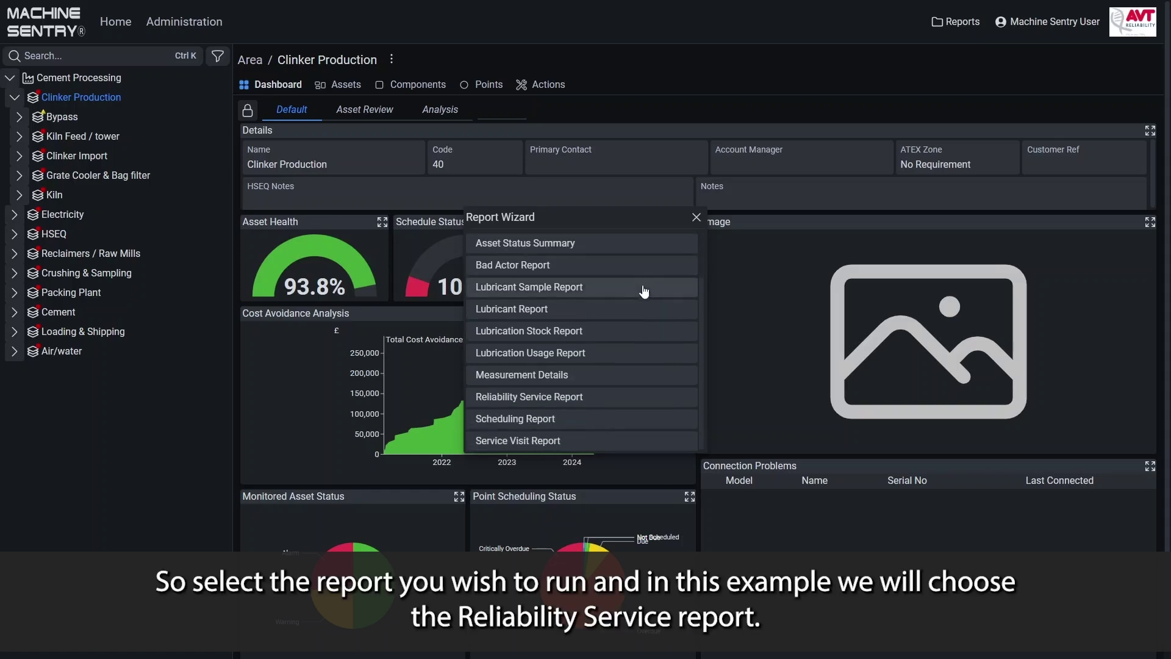
left_click(630, 396)
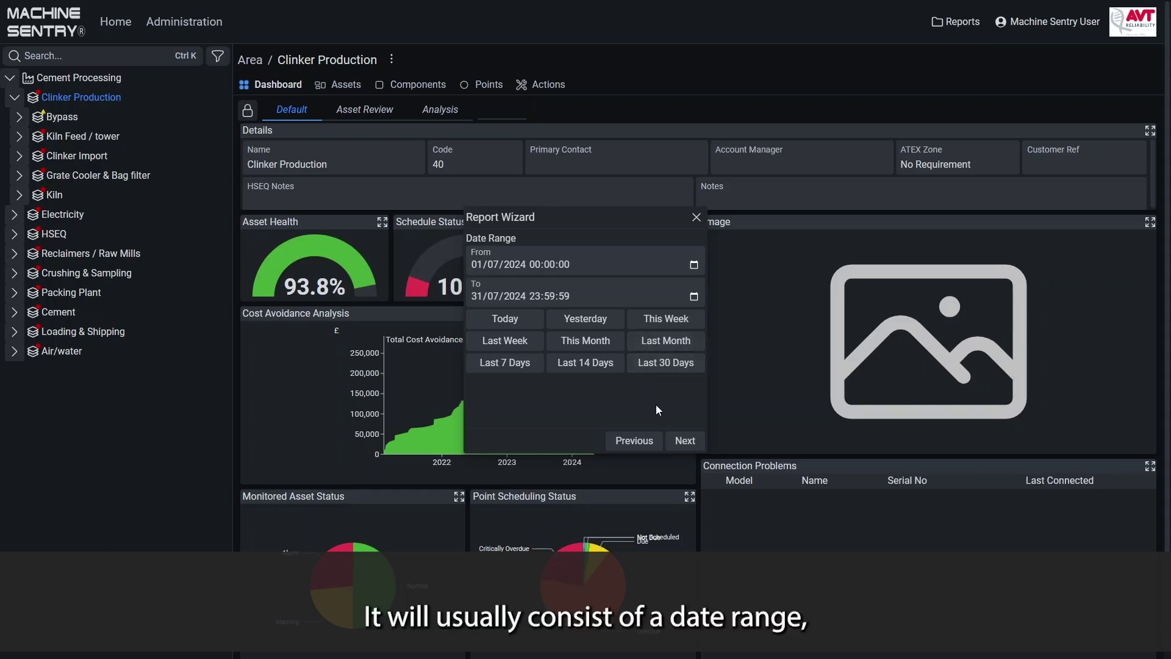
Step: Generate the report for 01/07/2024 to 31/07/2024 with the Cover, Summary, Actions and Details sections, and show the list of finished reports
left_click(679, 444)
left_click(679, 444)
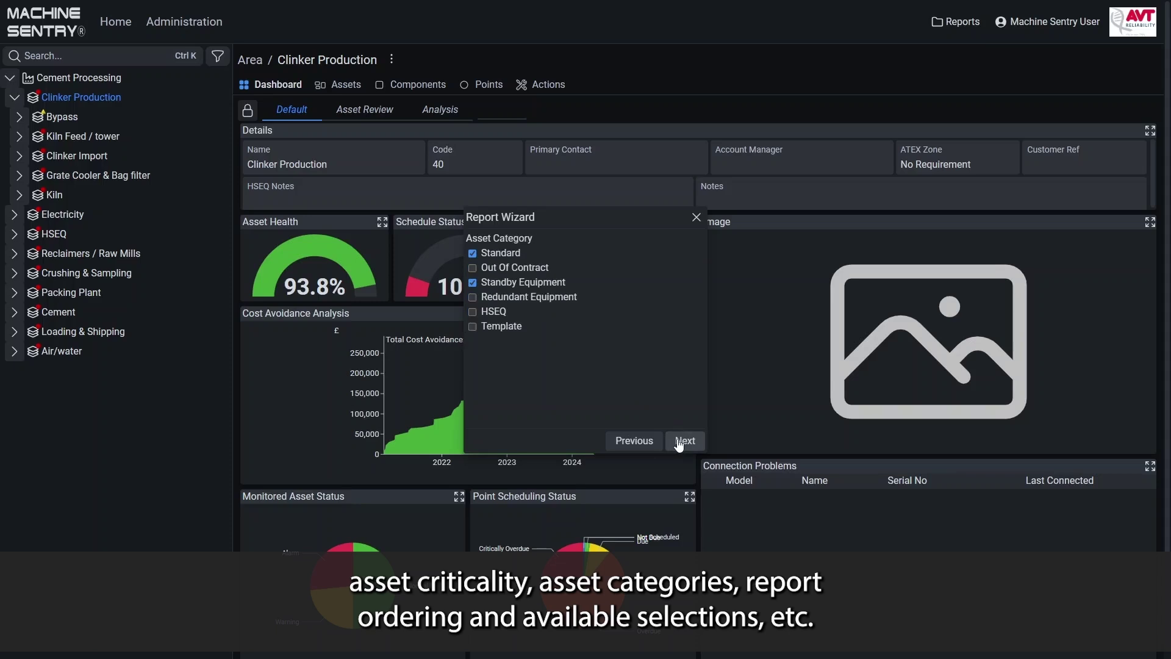
left_click(679, 443)
left_click(679, 444)
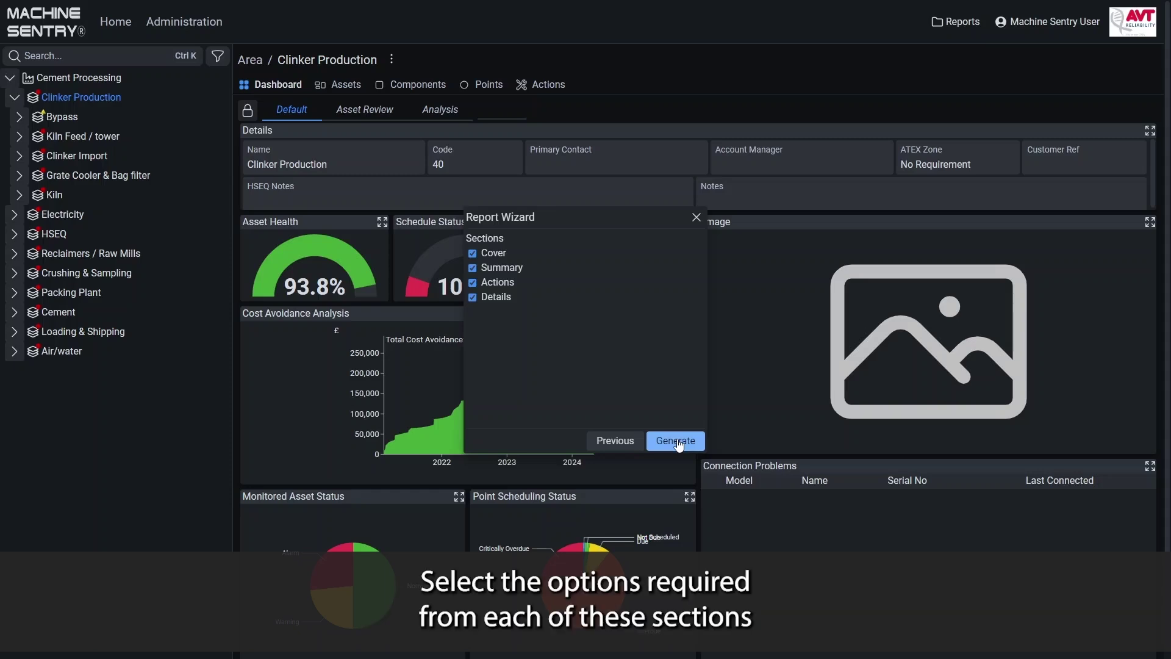
left_click(677, 440)
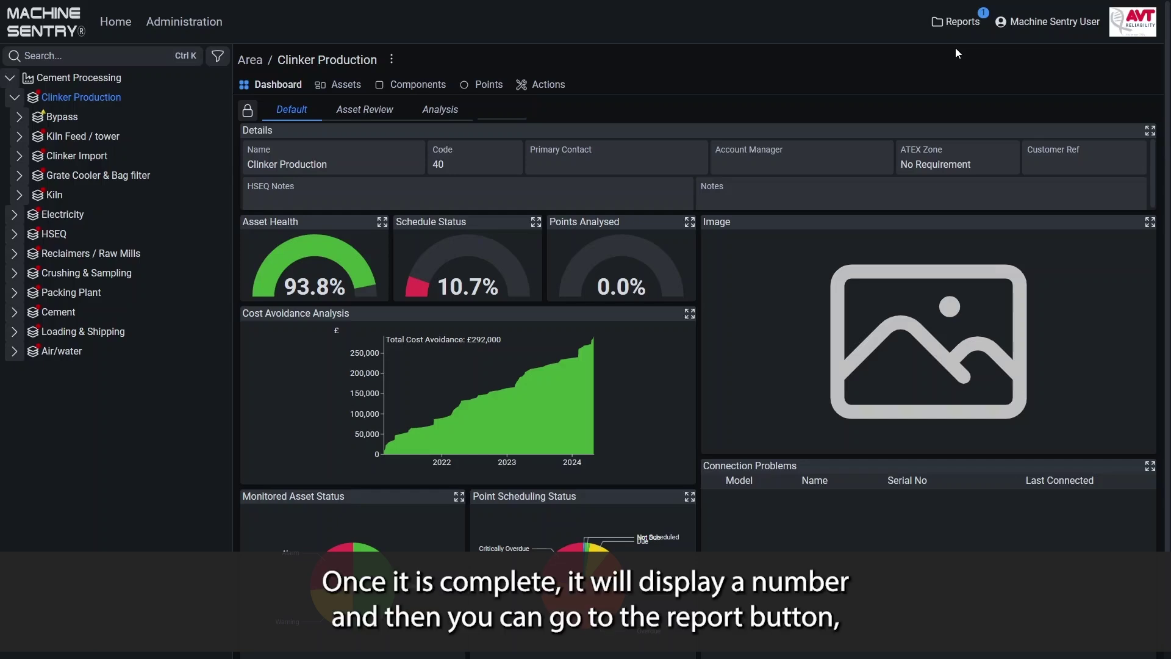
left_click(960, 26)
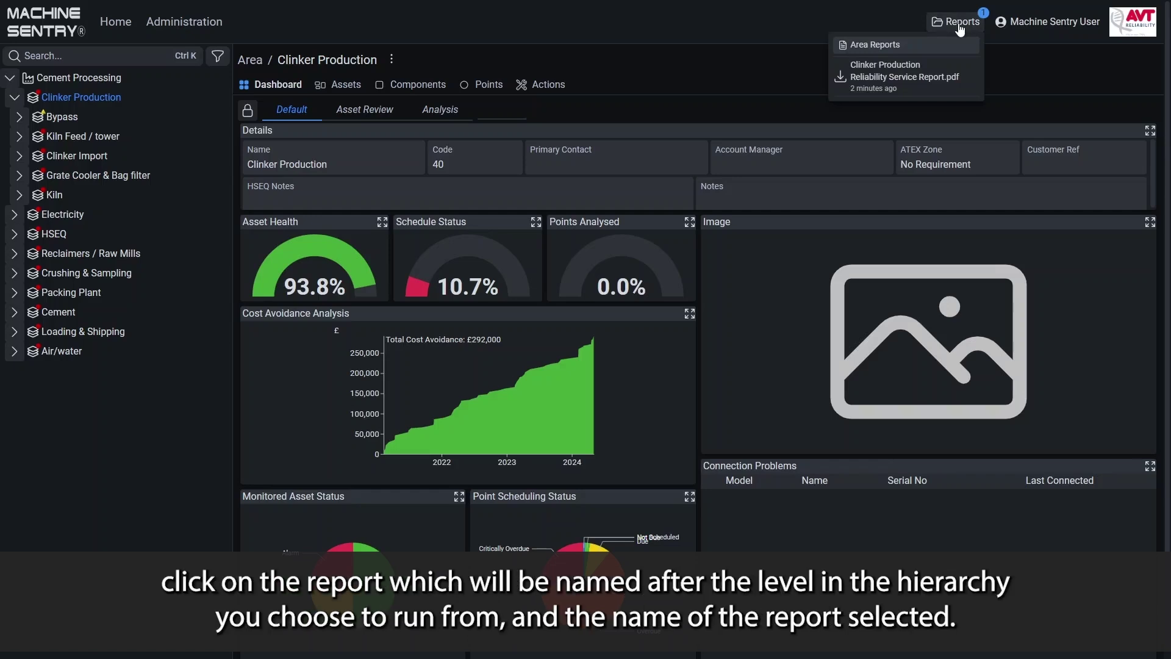
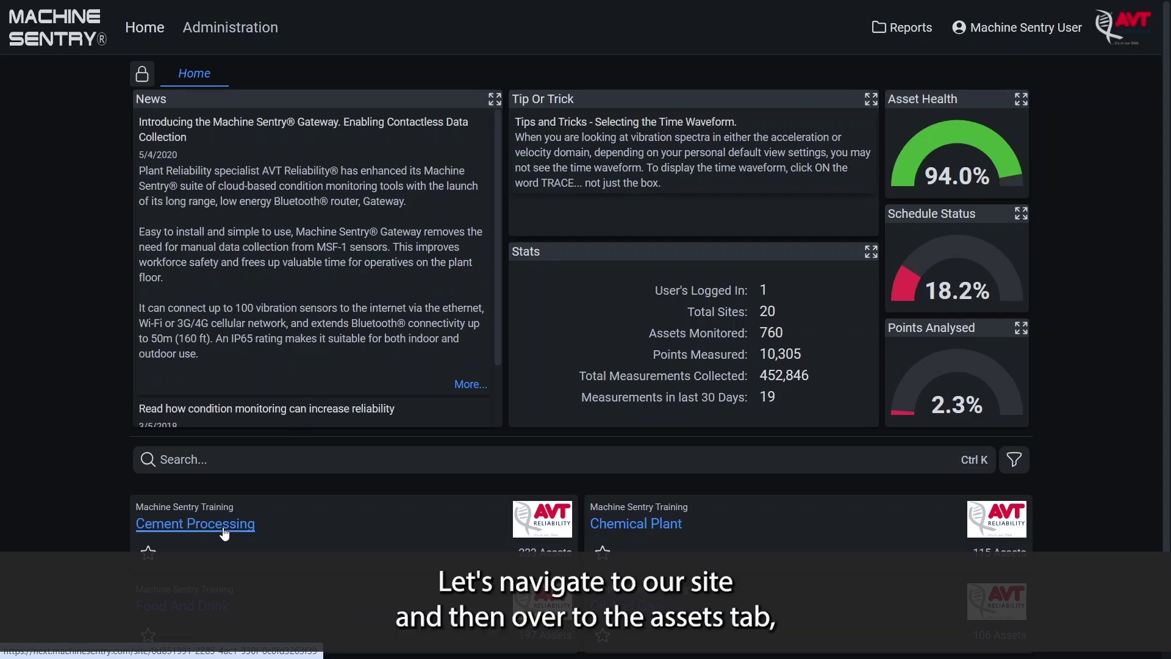
Step: Open the Assets grid of the Cement Processing site and filter it to assets with Alarm status
left_click(224, 530)
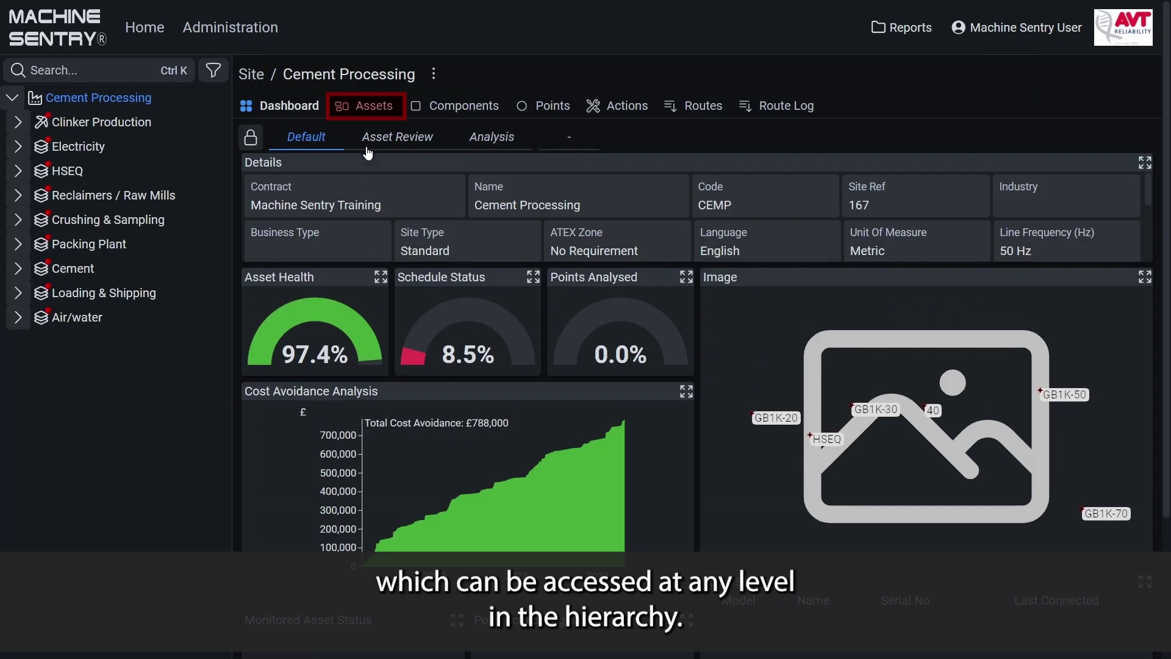
left_click(372, 107)
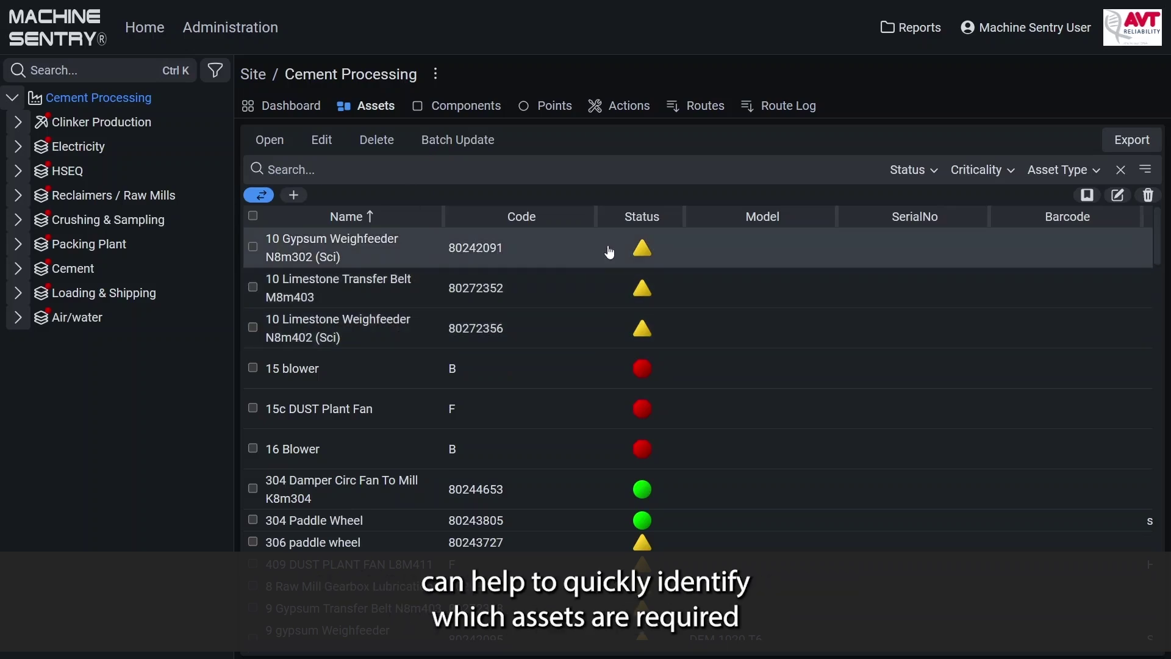
left_click(908, 170)
left_click(846, 232)
Step: Batch update the assets 15 blower and 15c DUST Plant Fan so their category is Redundant Equipment
left_click(255, 249)
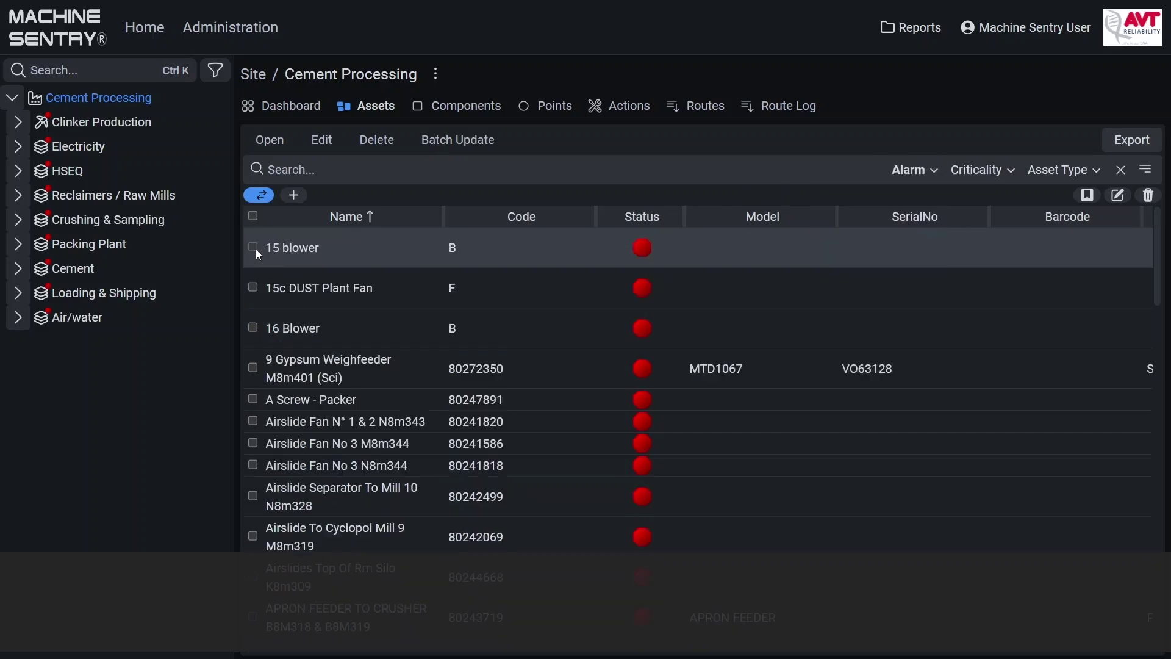
left_click(256, 248)
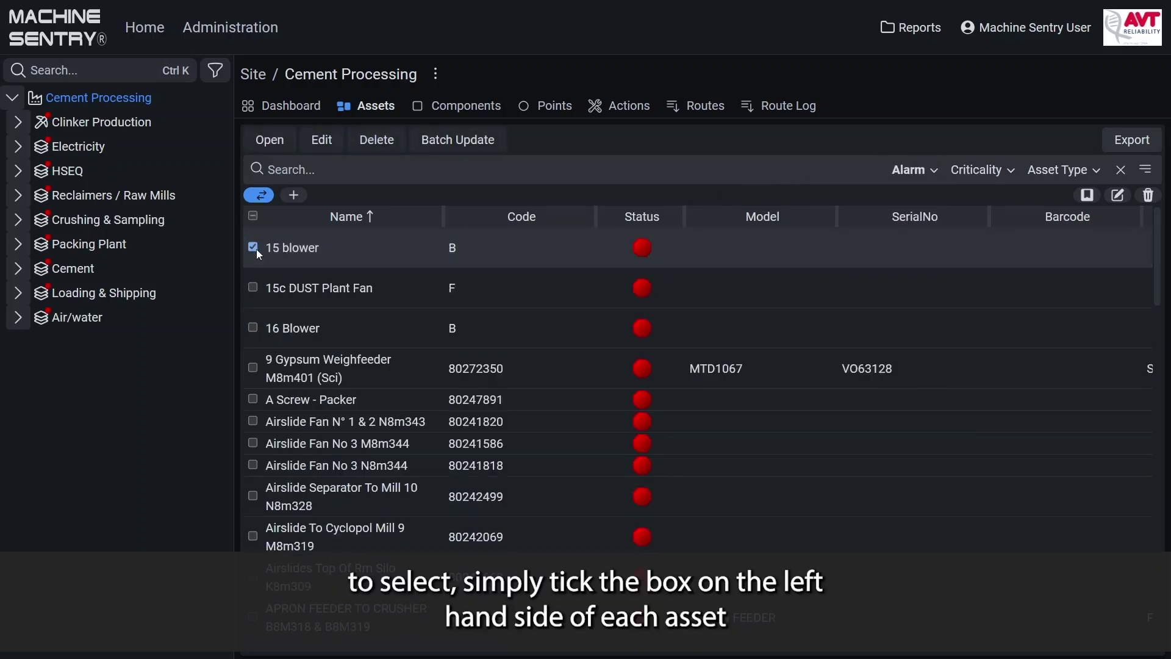
left_click(256, 286)
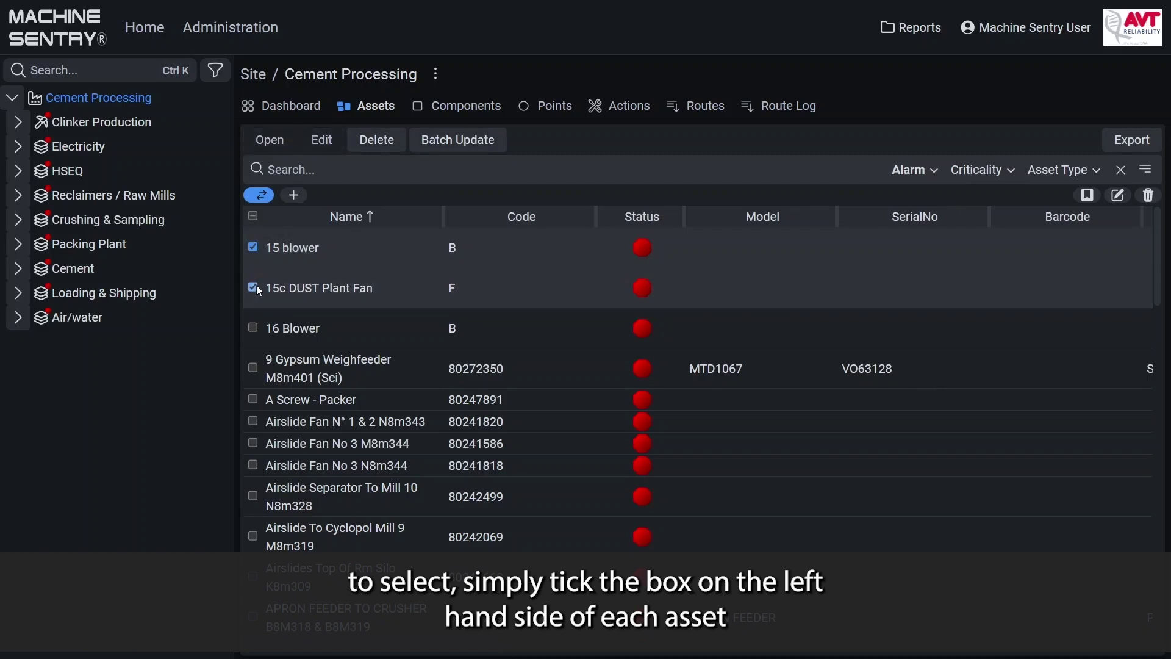
left_click(437, 142)
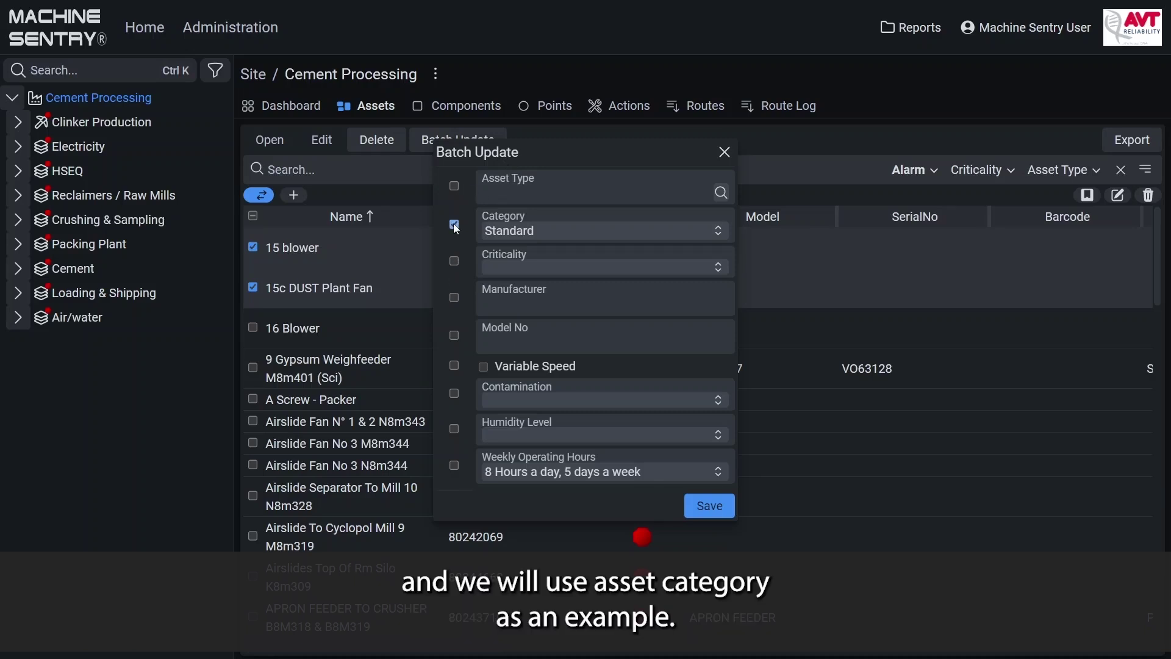
left_click(504, 232)
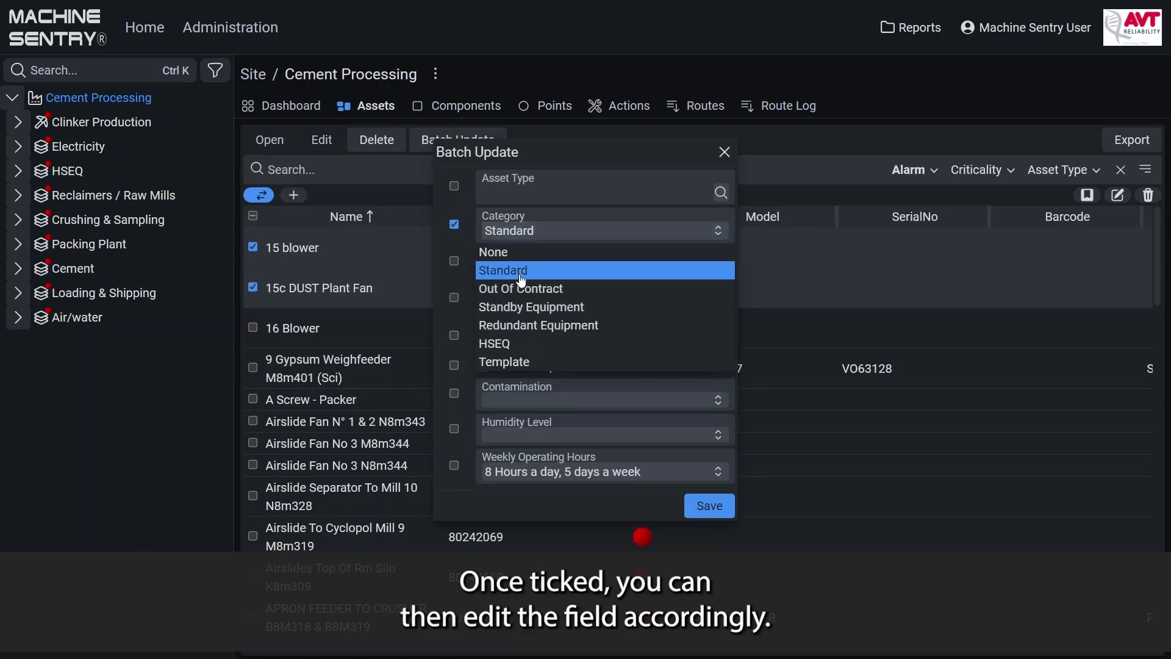
left_click(523, 327)
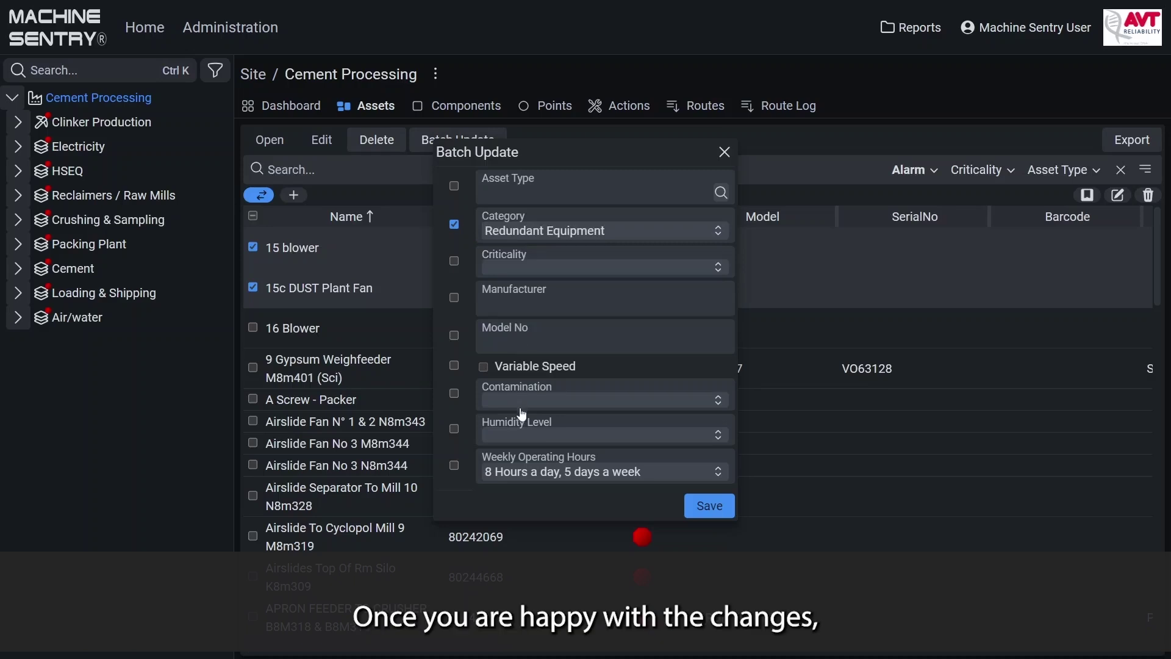
left_click(704, 507)
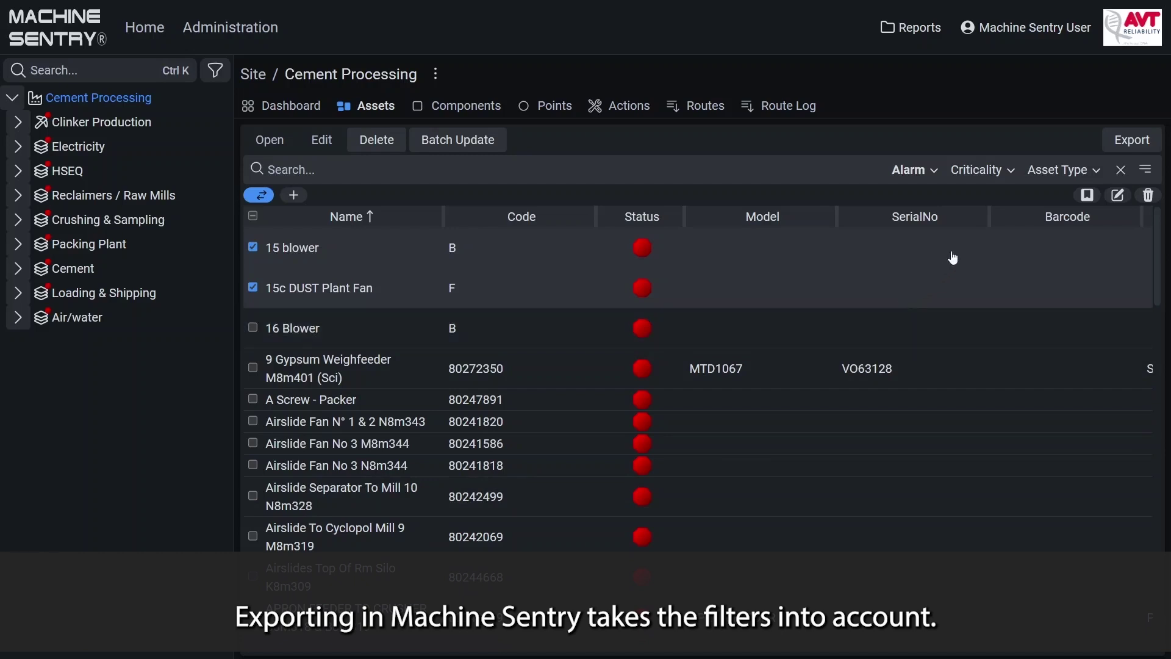
Step: Export the Alarm-filtered asset list in XLSX format and open its status filter
left_click(1114, 141)
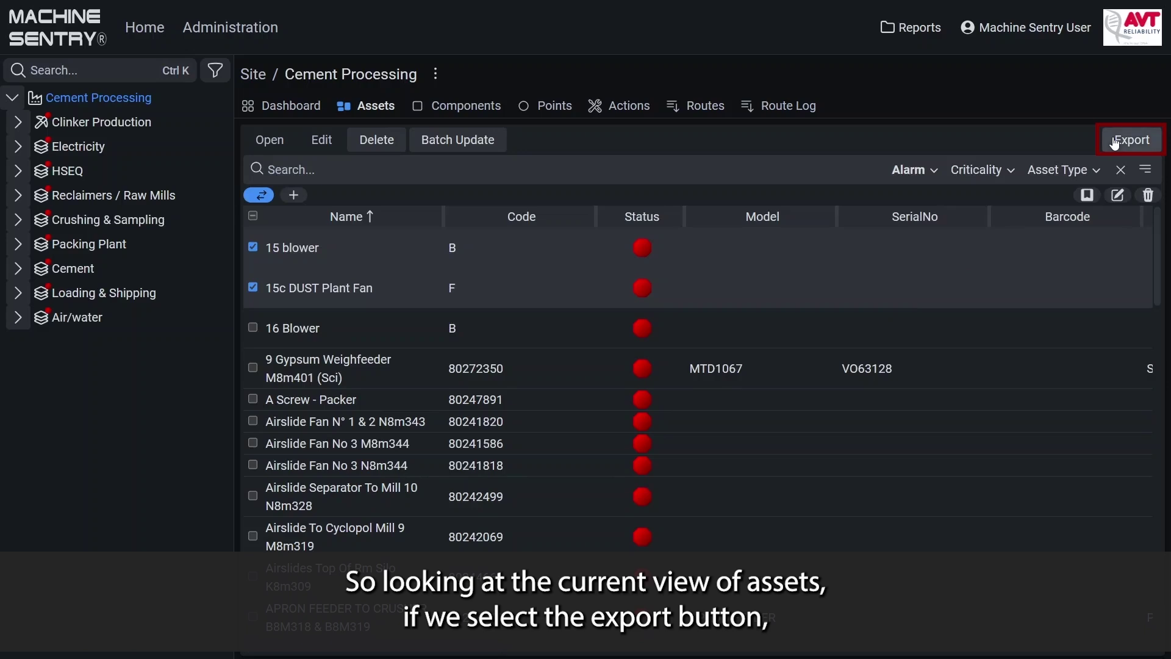
left_click(1114, 142)
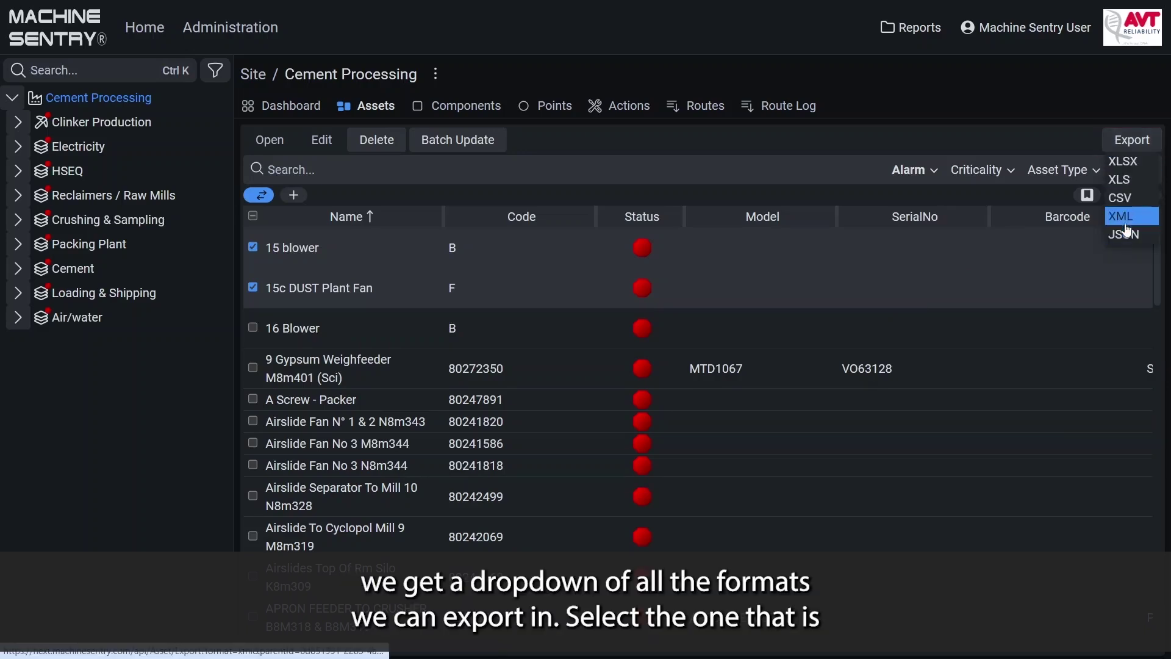
left_click(1125, 162)
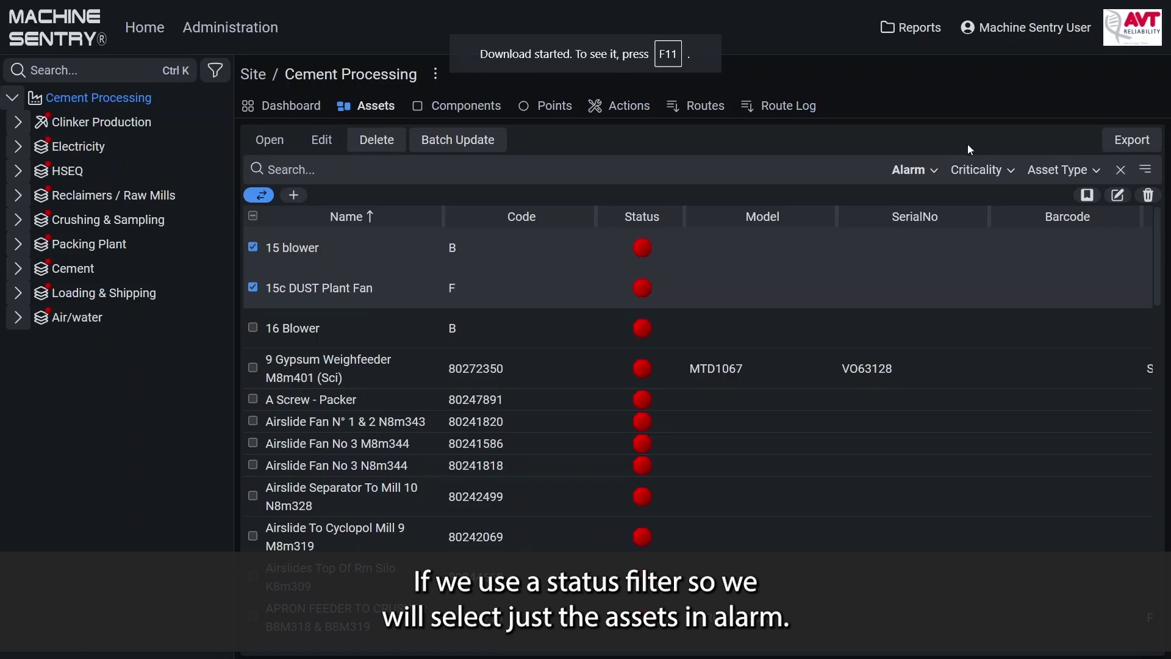
left_click(933, 173)
left_click(877, 168)
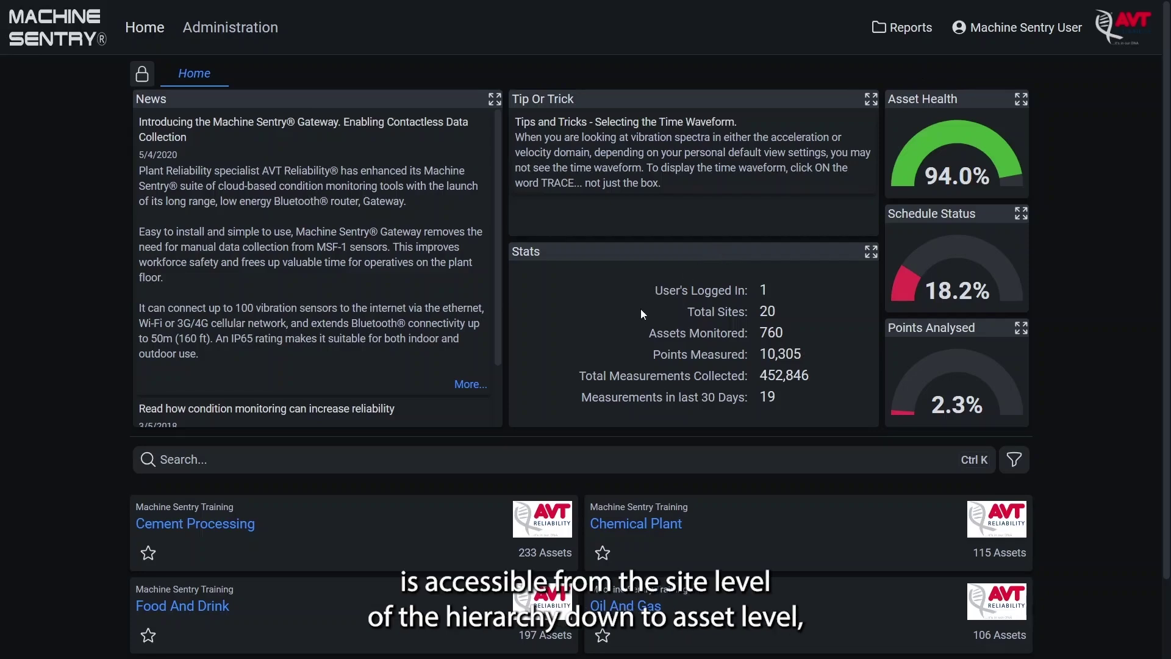
Step: Open the Actions list of the Cement Processing site and view its Status, Asset Type, Fault Type and Fault Reason filters
left_click(232, 526)
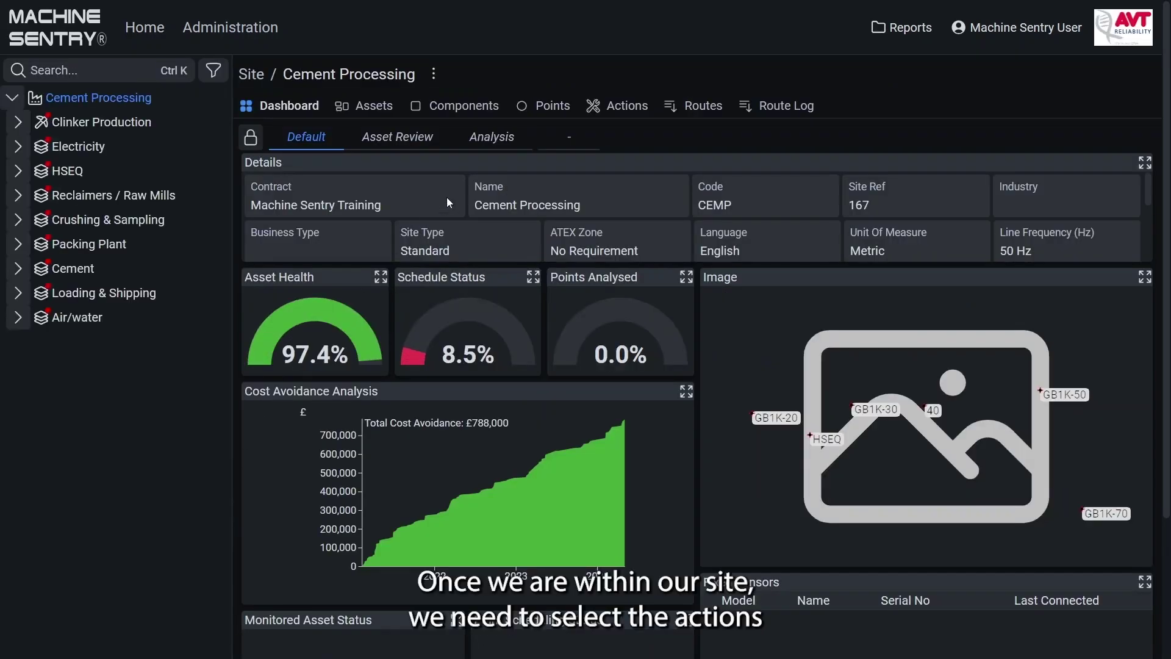
left_click(607, 103)
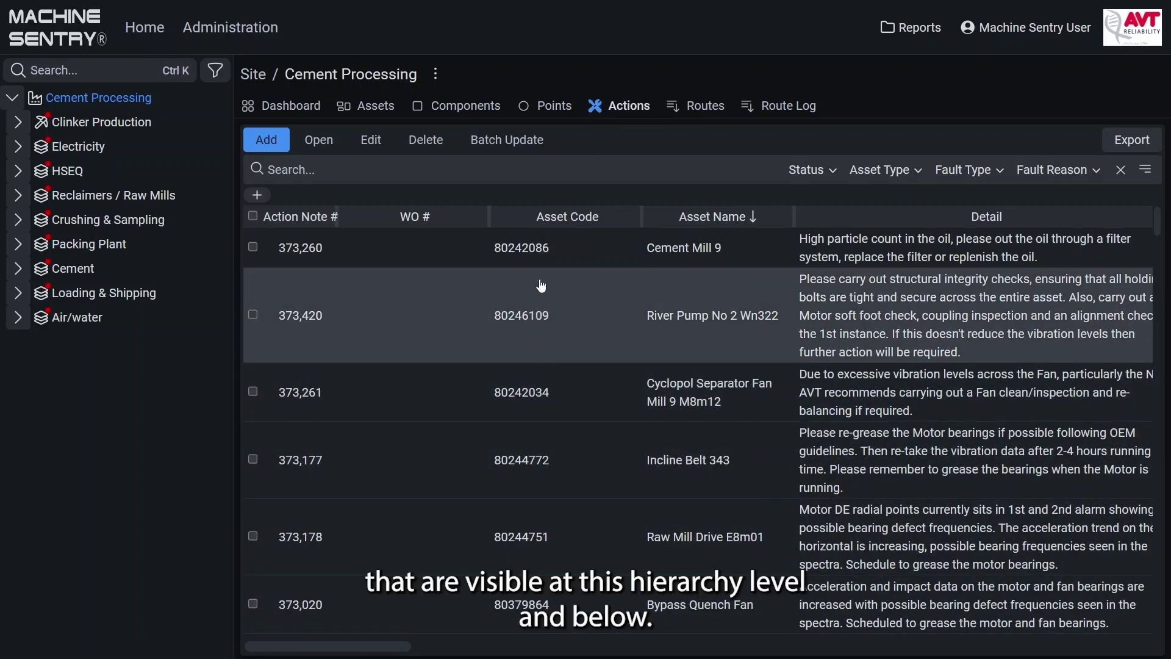
left_click(493, 170)
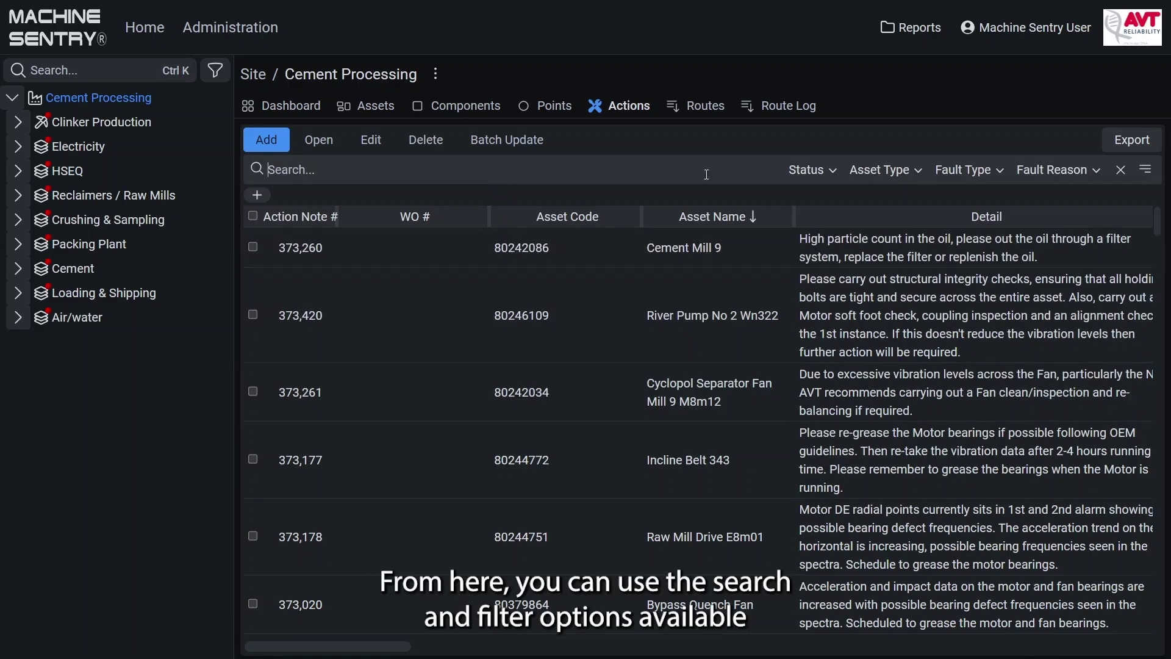
left_click(804, 169)
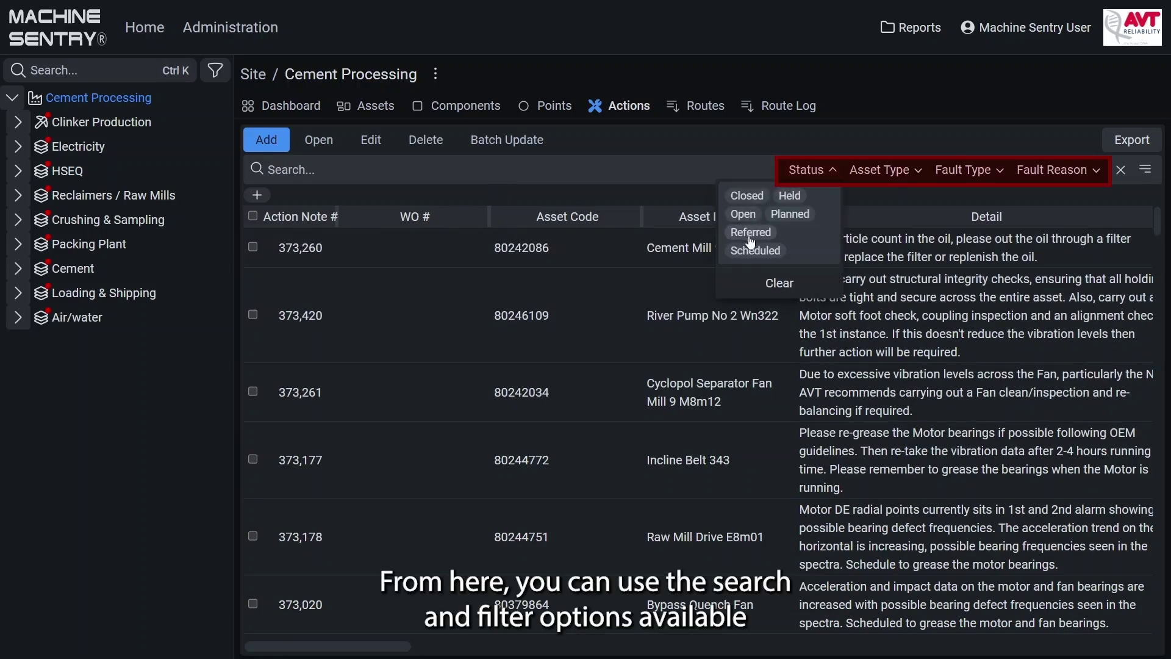
left_click(875, 179)
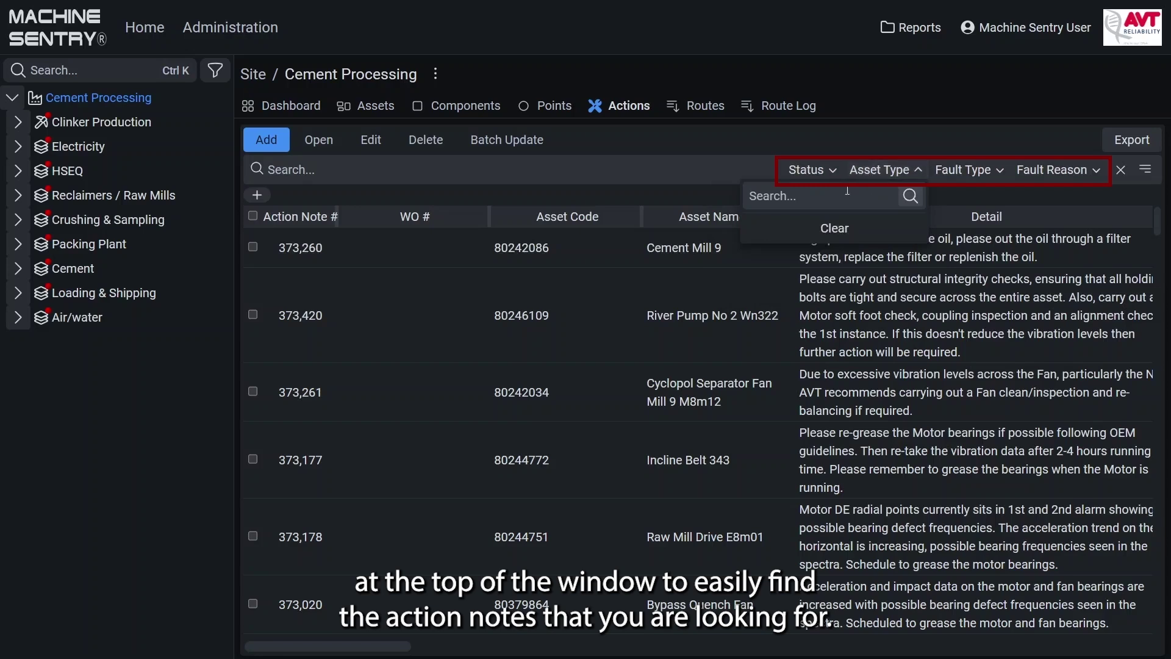
key("Escape")
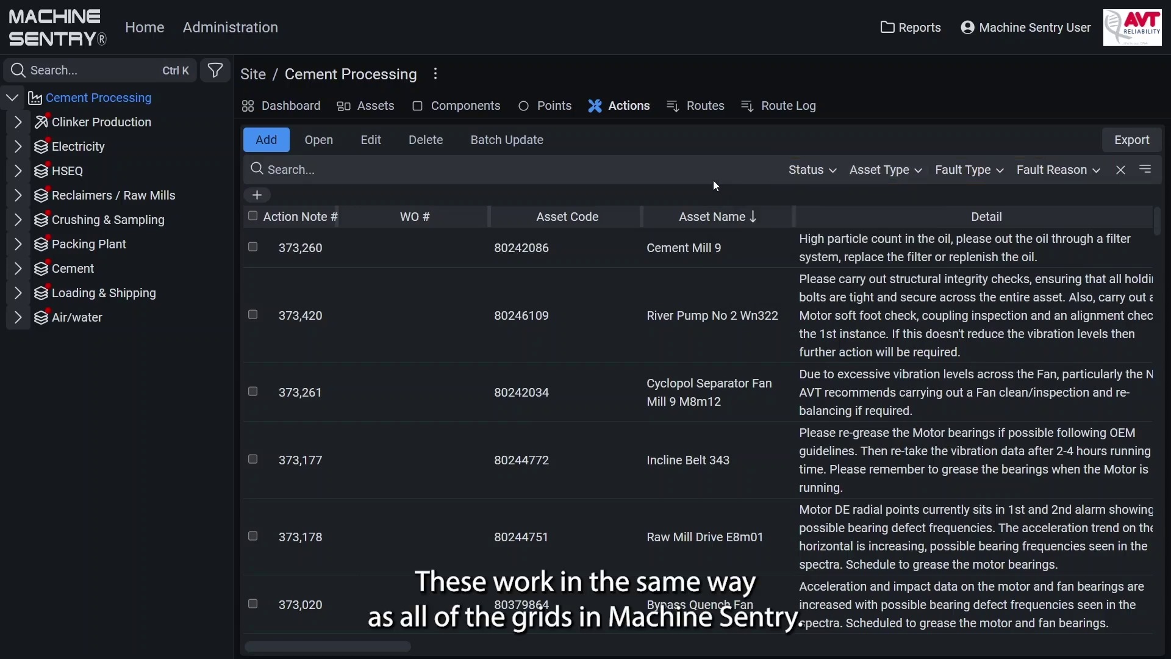
left_click(962, 174)
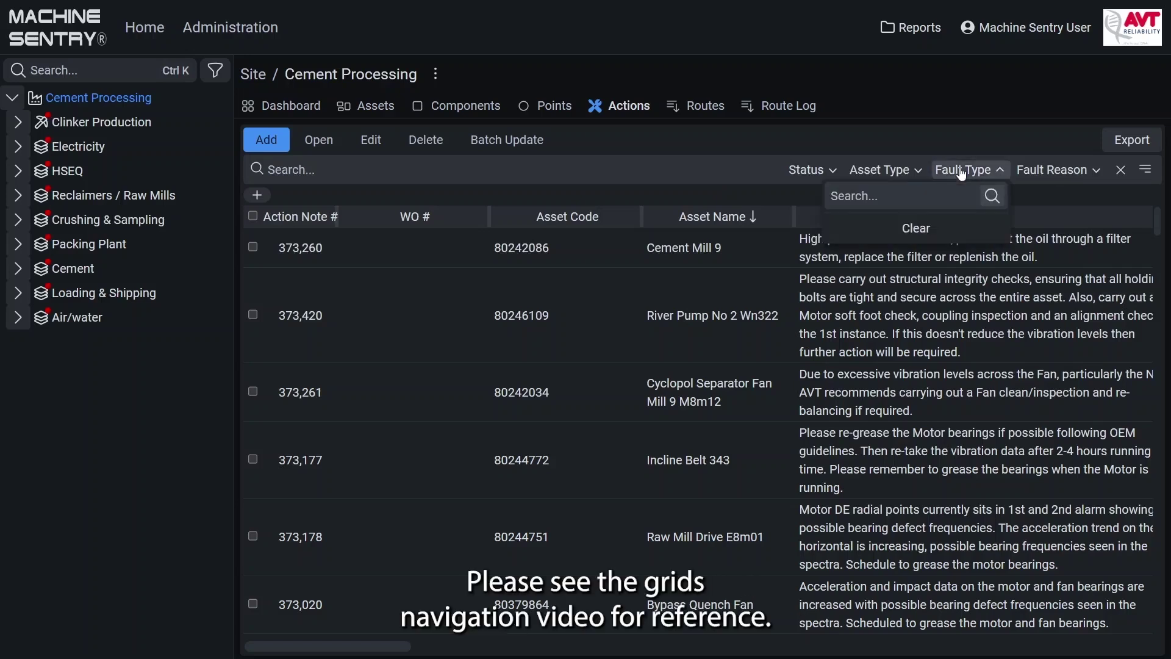
left_click(1046, 174)
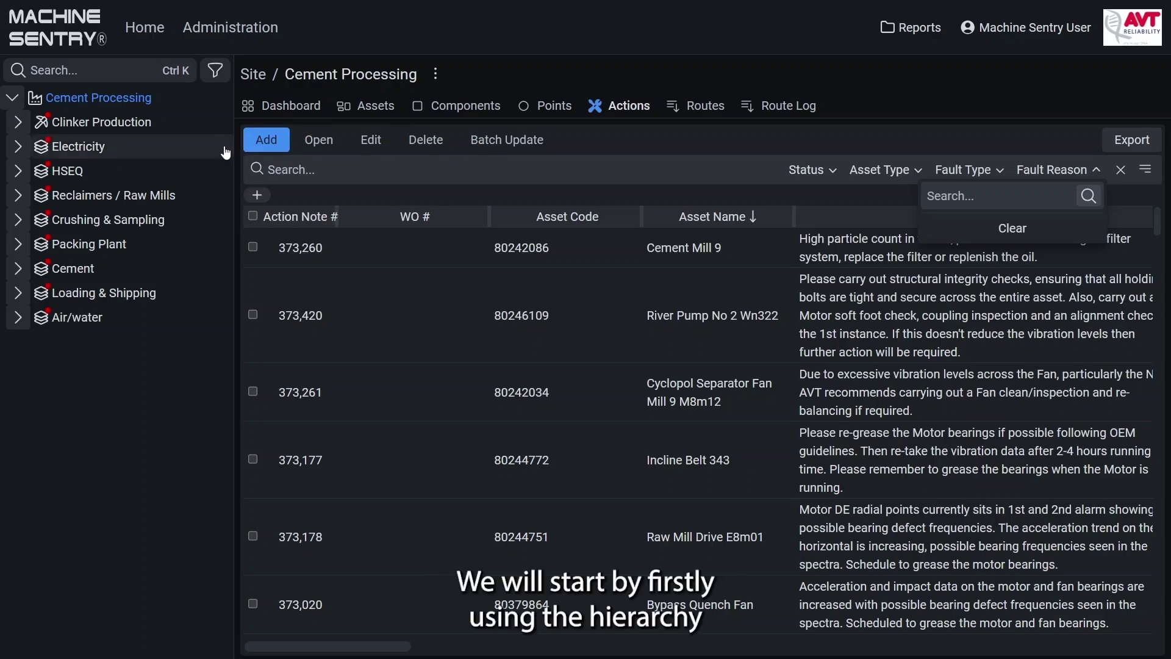
Step: Go to the FLAP VALVE GEARED MOTOR L8M351 asset in Clinker Import and delete its existing Bearing Defect action
left_click(177, 124)
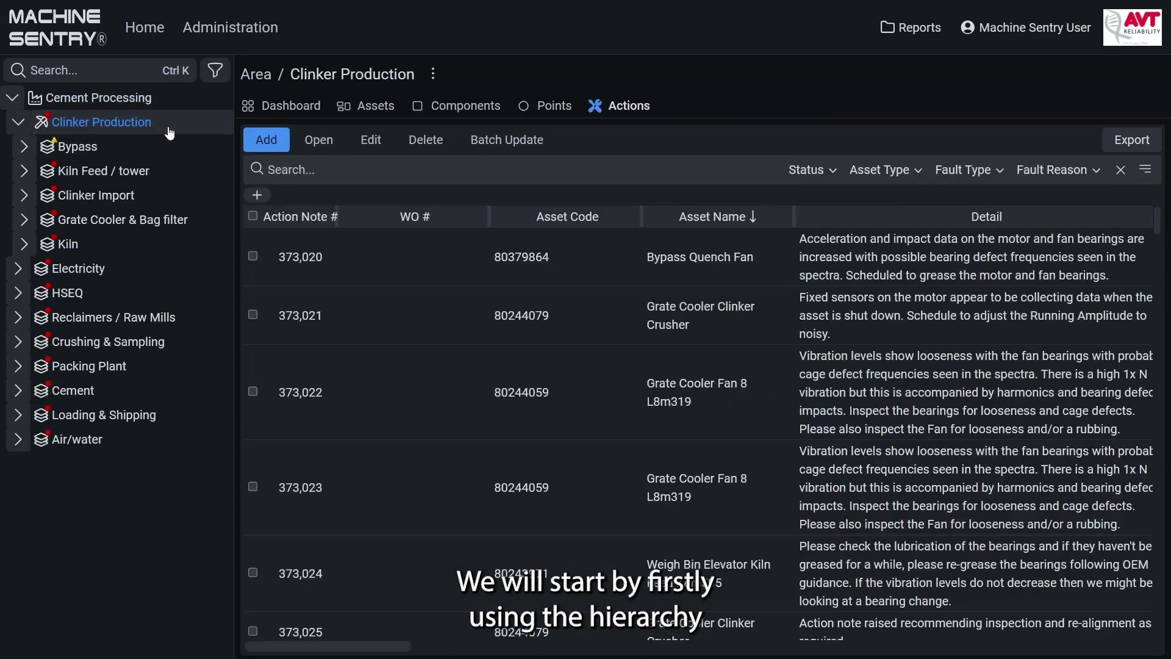
left_click(140, 200)
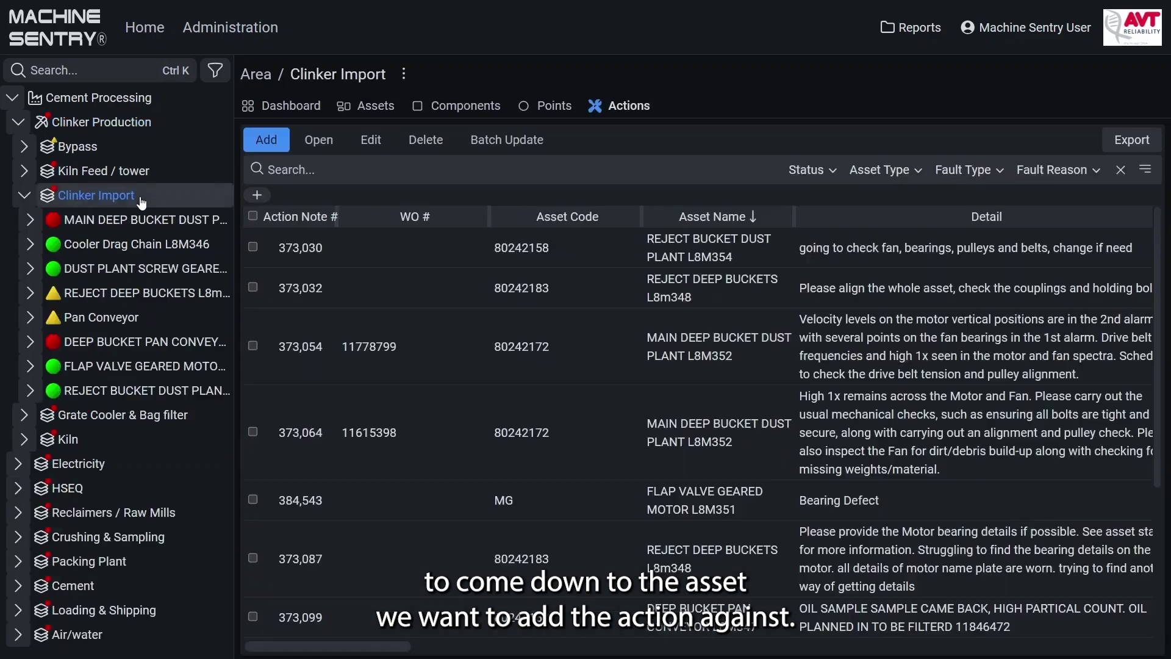
left_click(107, 366)
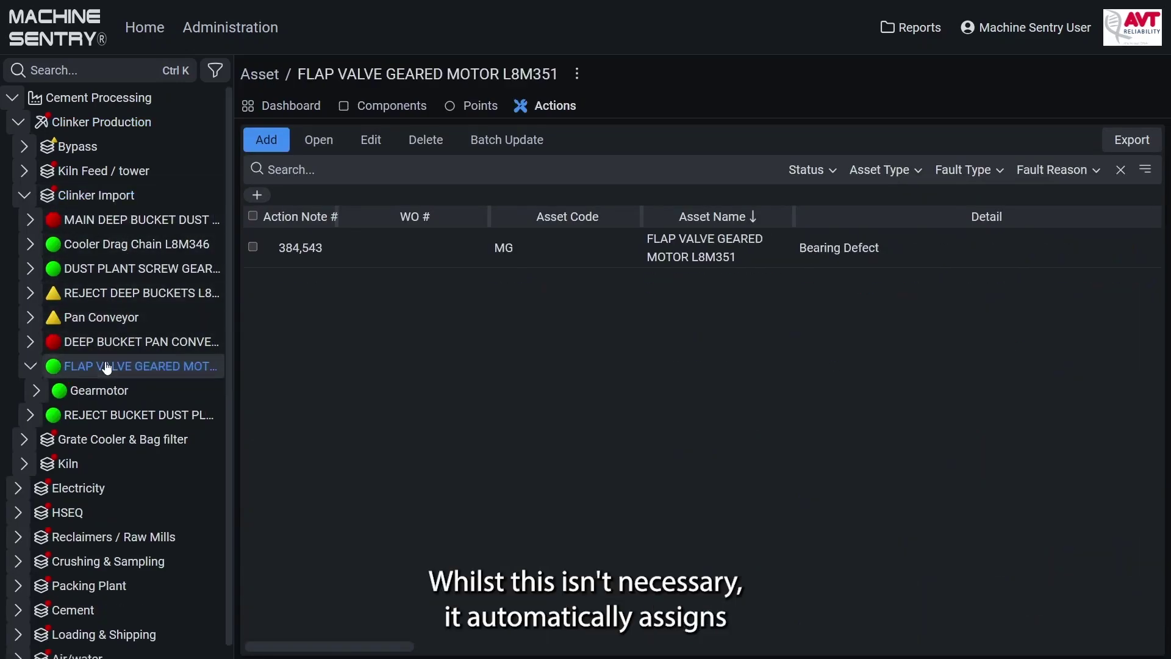
left_click(253, 245)
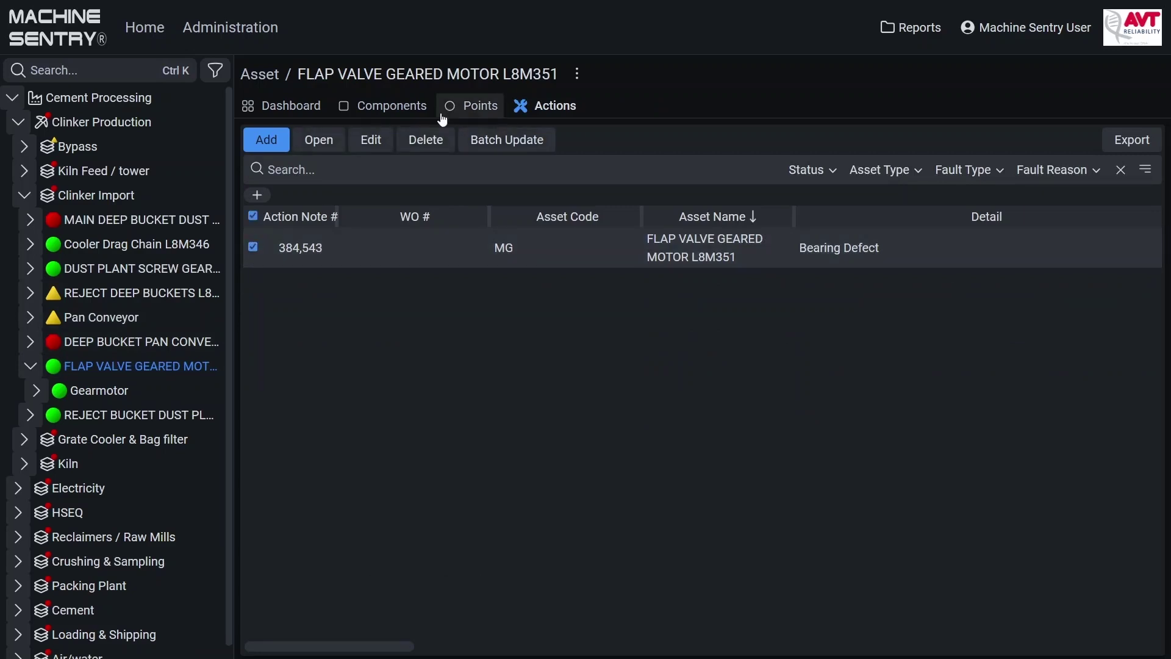
left_click(426, 139)
left_click(654, 76)
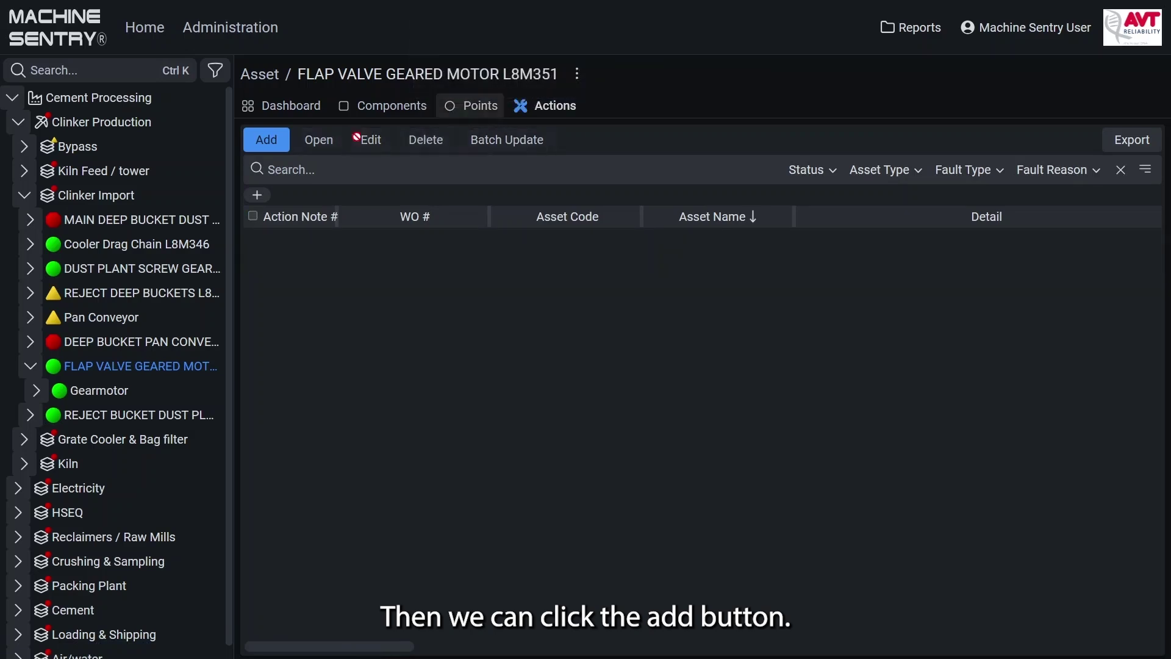
Step: Start a new action for the asset with Urgent priority, the detail "Bearing Defect" and the Planned maintenance type
left_click(266, 140)
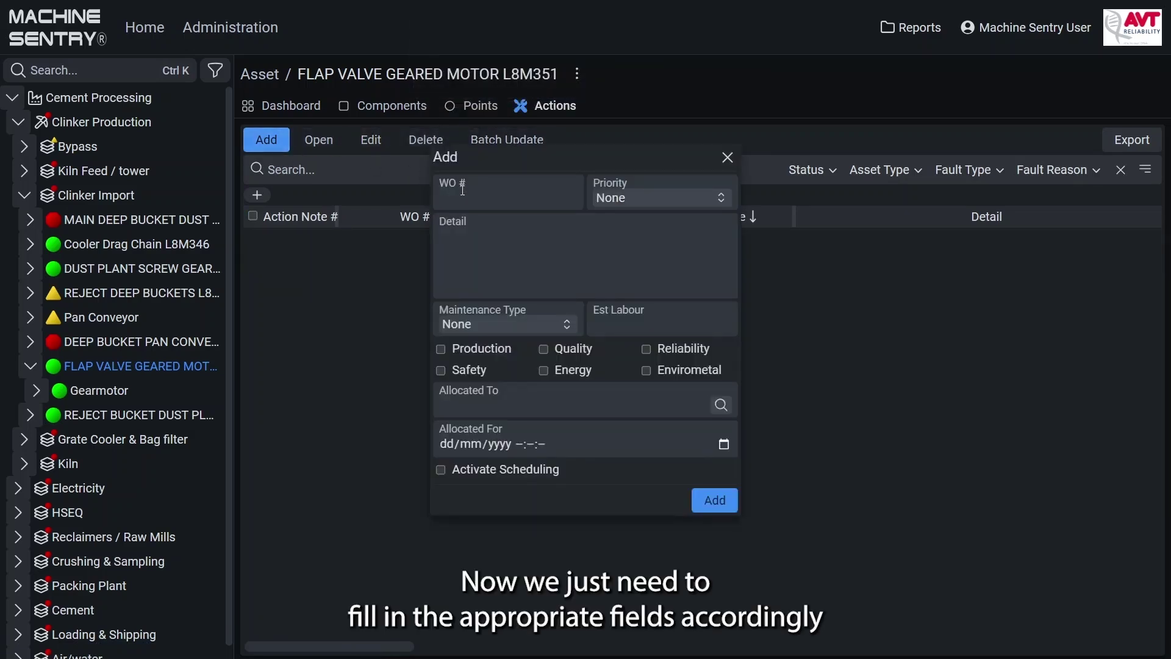
left_click(606, 199)
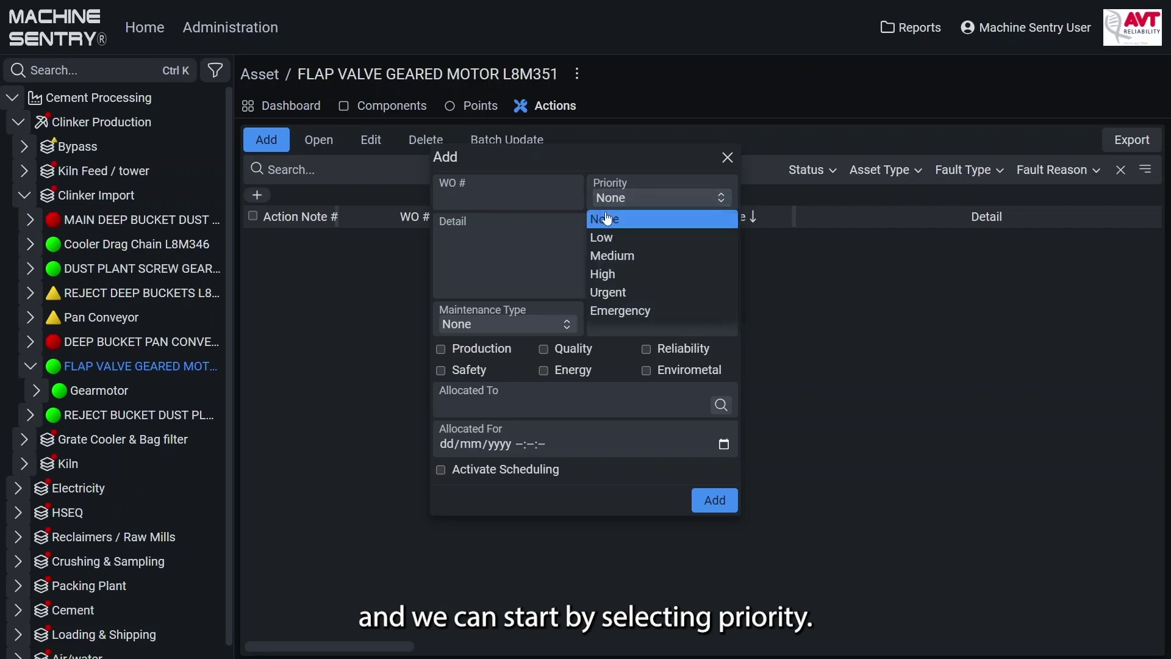
left_click(609, 289)
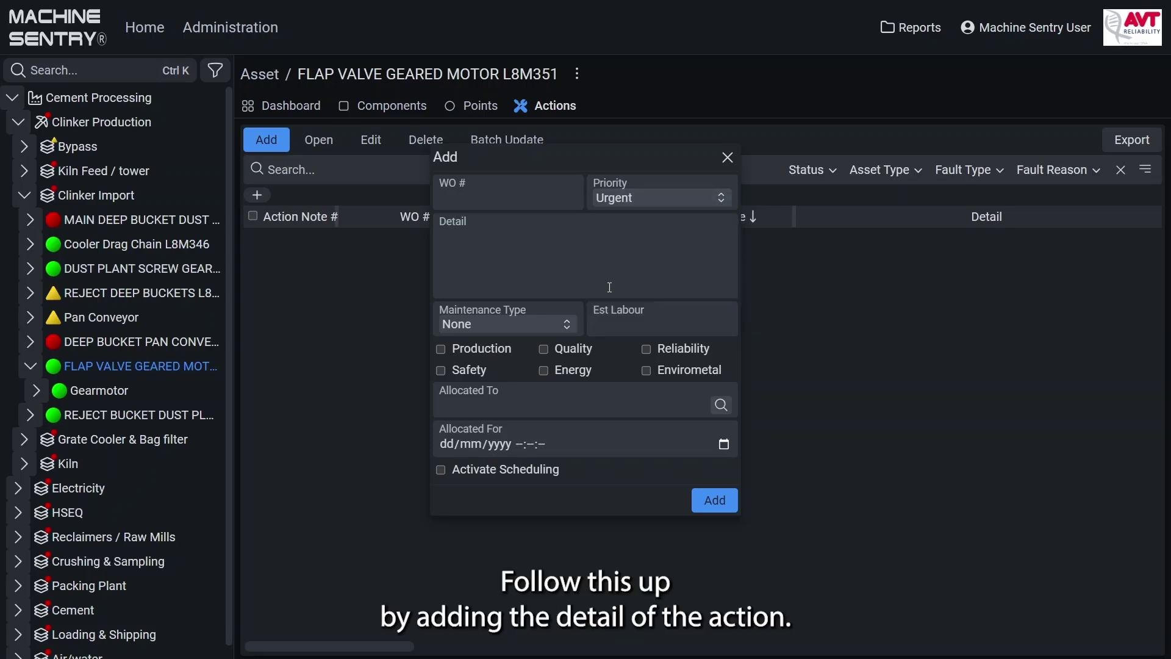
left_click(539, 246)
type("Bearing D")
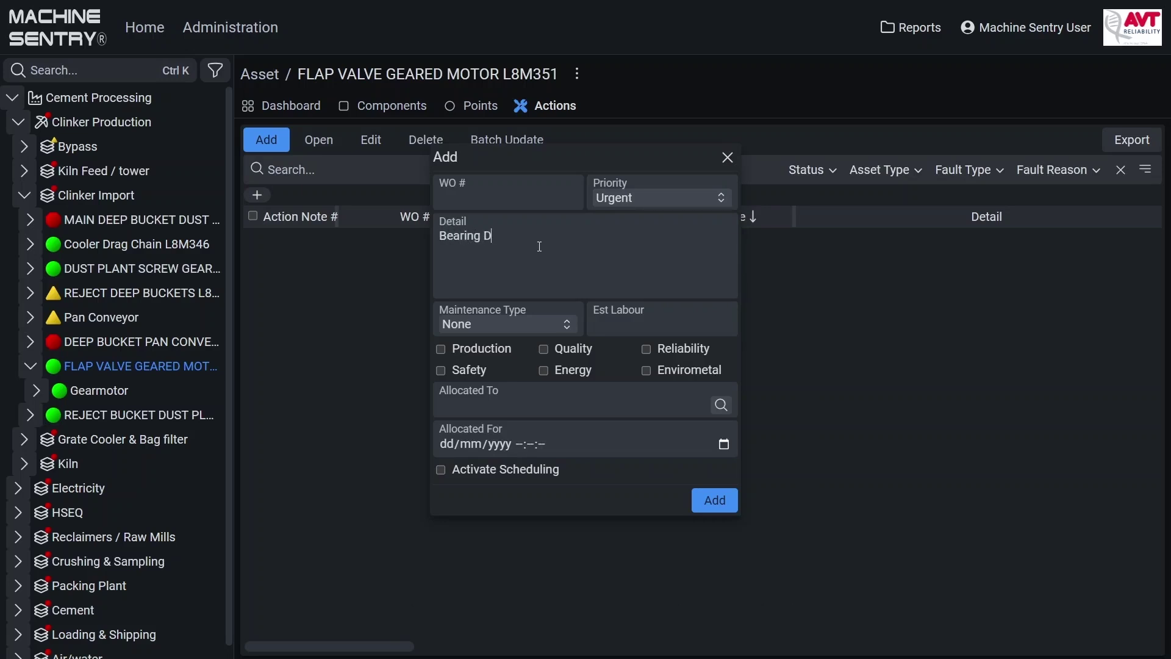
type("efect")
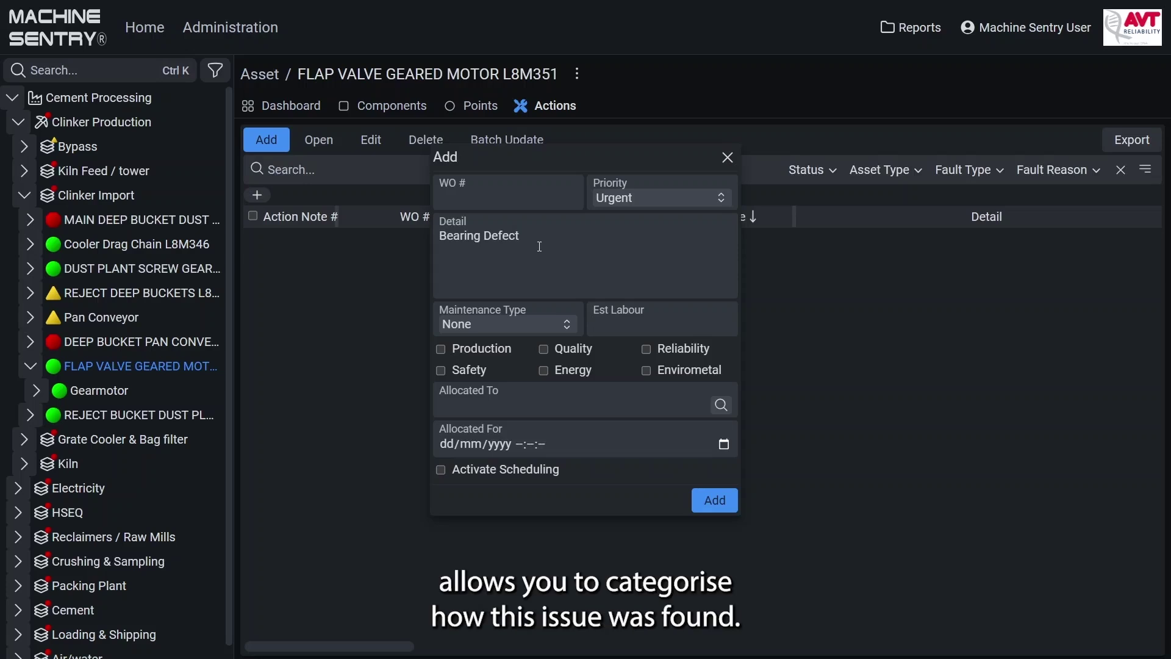
left_click(534, 324)
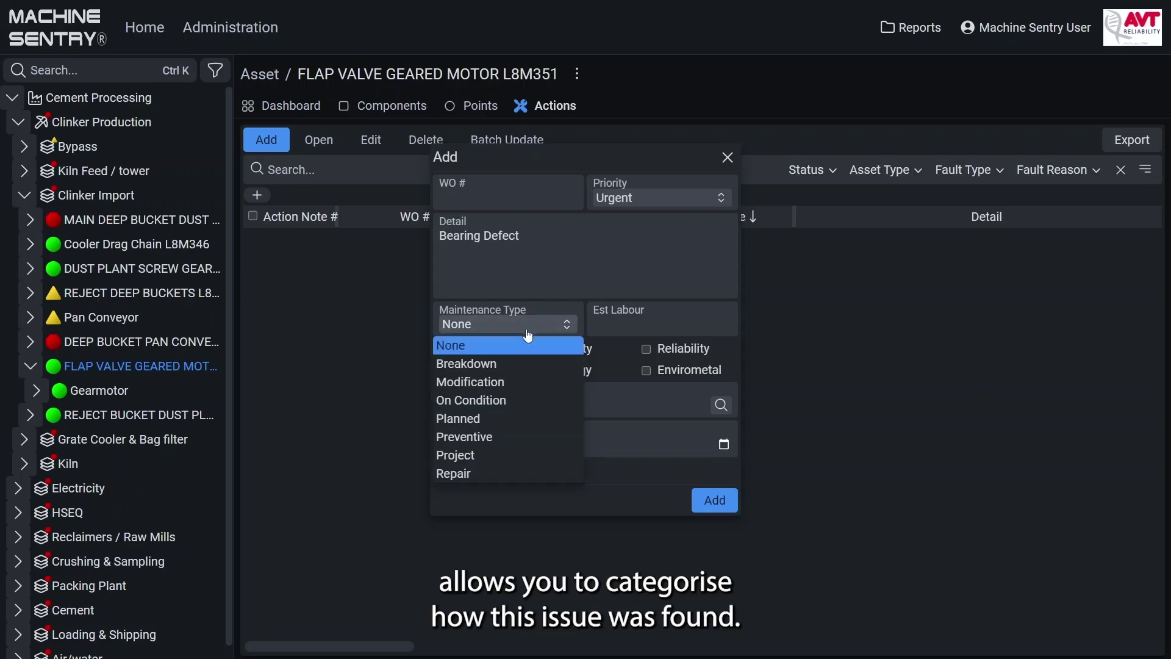
left_click(499, 419)
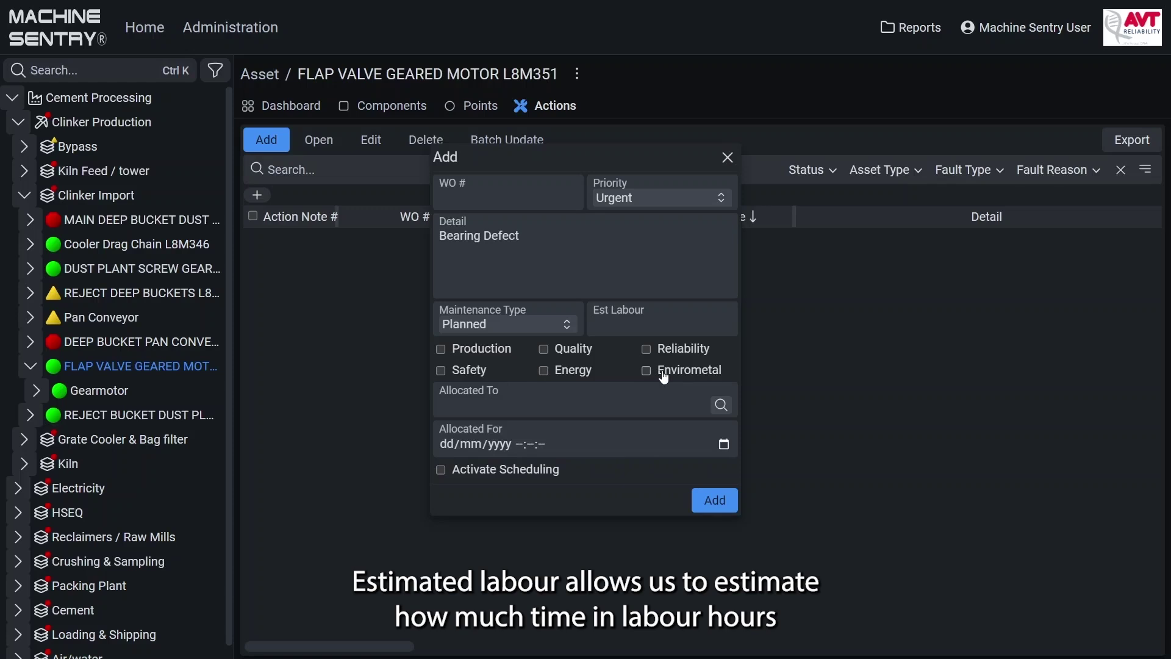
Step: Try an estimated labour value of 3 for the new action
left_click(619, 323)
type("3")
key("BackSpace")
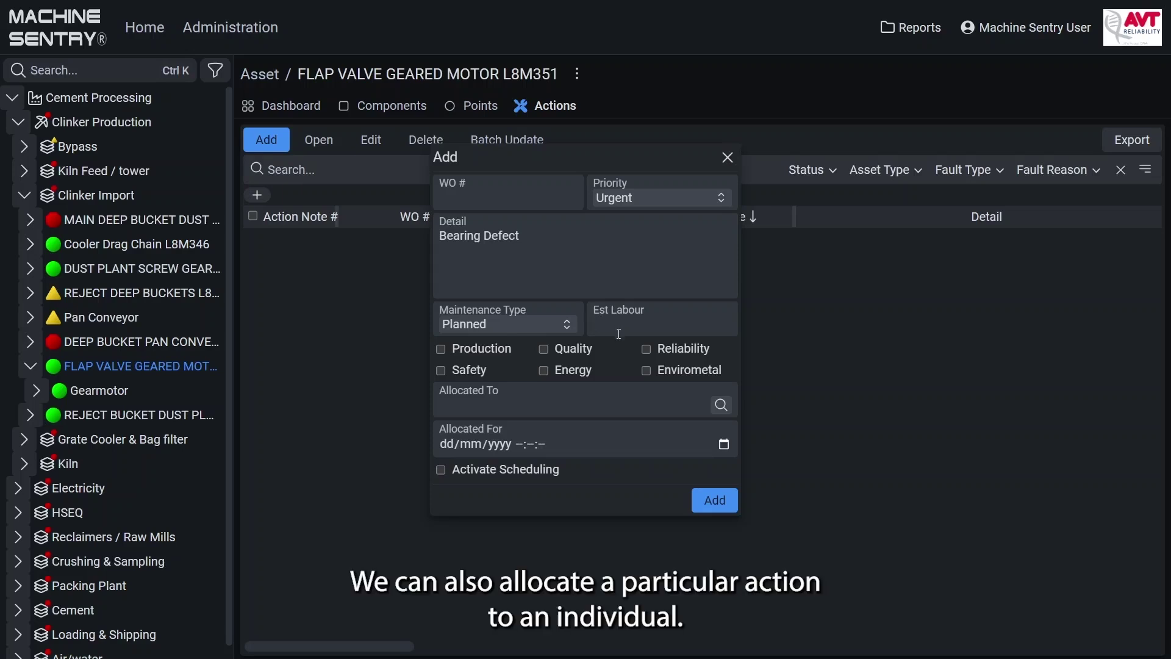
Step: Try to allocate the new action to a person by searching for their name
type("char")
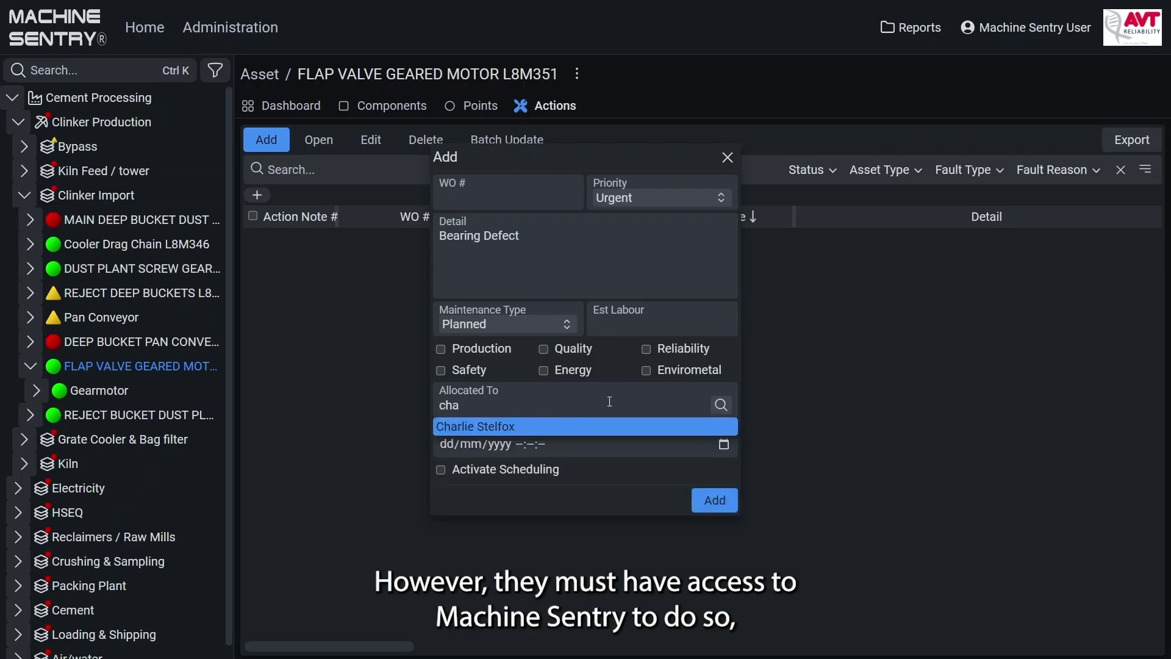
key("BackSpace")
key("BackSpace")
key("BackSpace")
type("matt")
key("BackSpace")
key("Return")
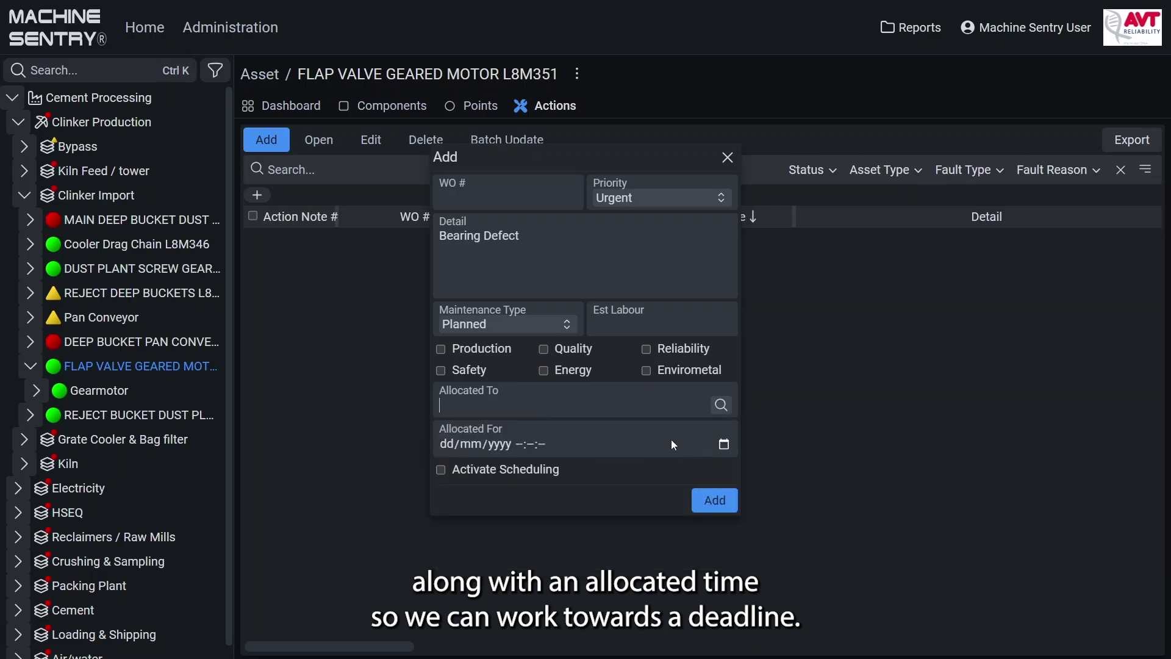
Step: Activate scheduling for the new action at a frequency of 1 week, scheduled from the scheduled-for date, and add the action
left_click(723, 445)
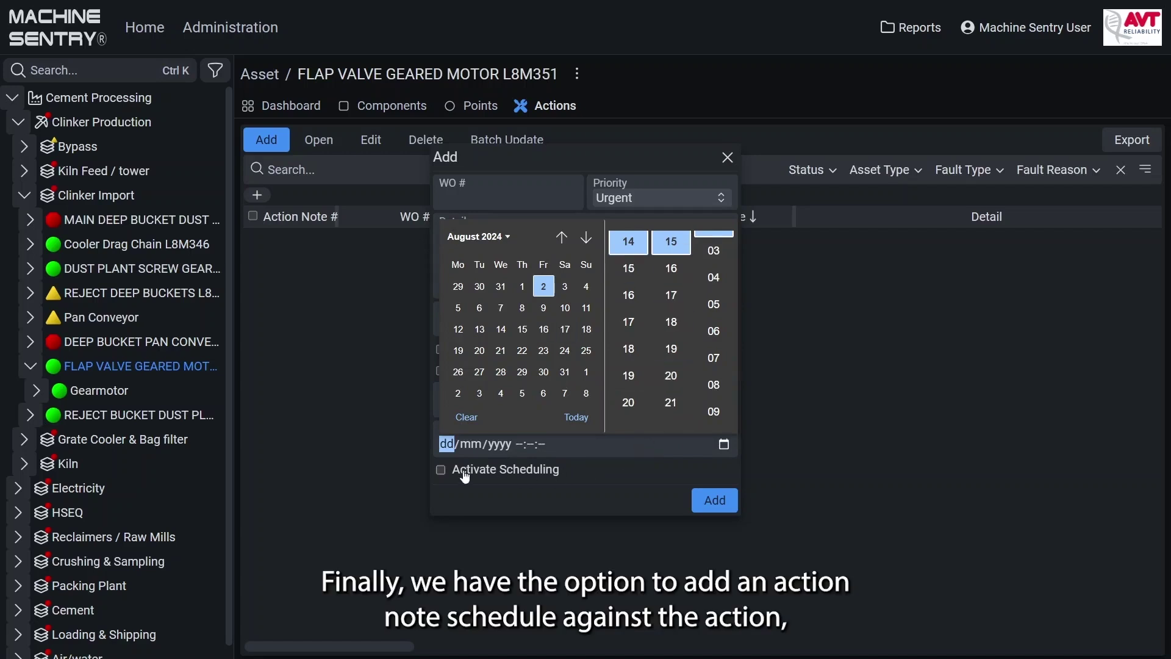
left_click(439, 468)
left_click(439, 469)
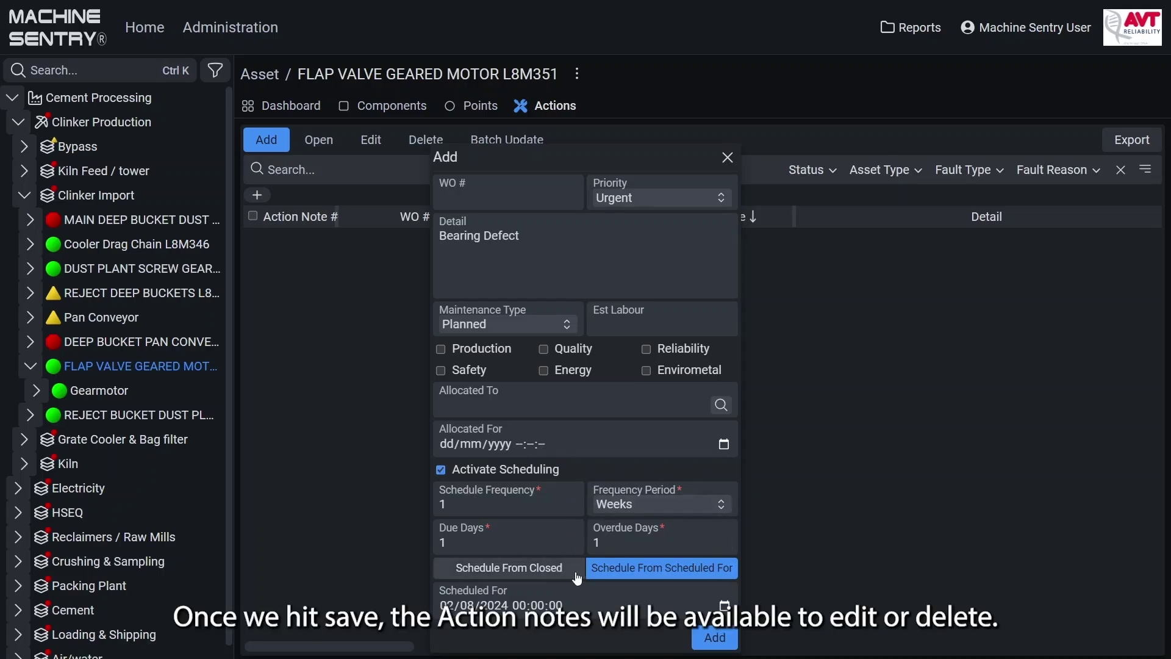
left_click(702, 639)
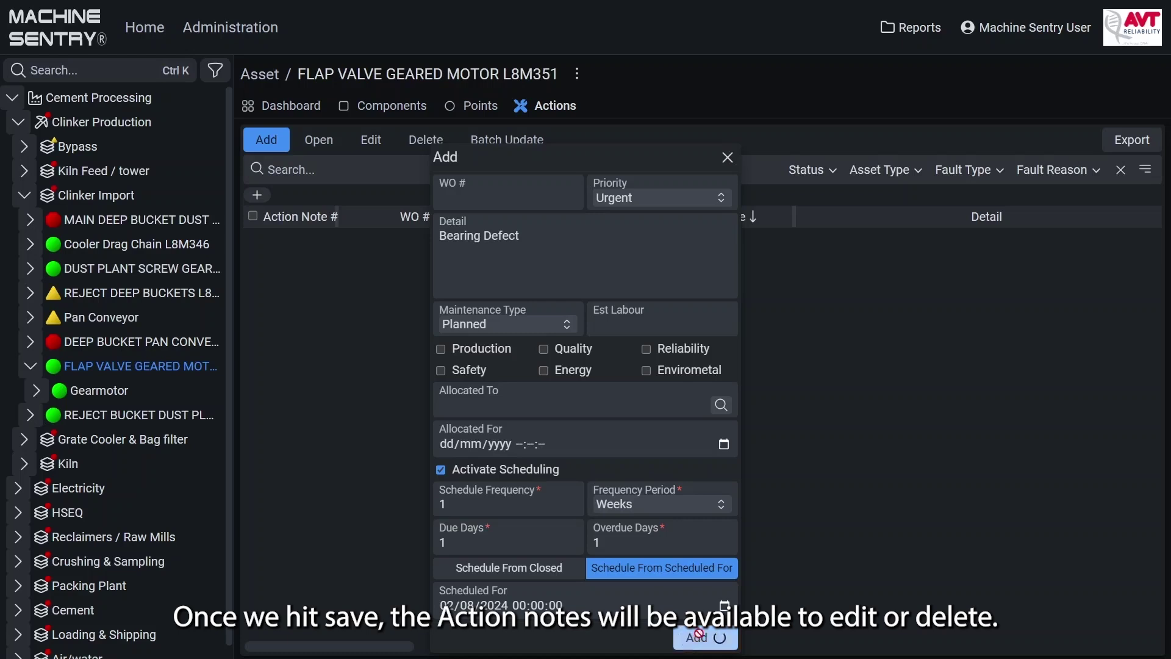
Step: Open the new Bearing Defect action for editing and enter "Bearing Replaced" as the work performed
left_click(386, 259)
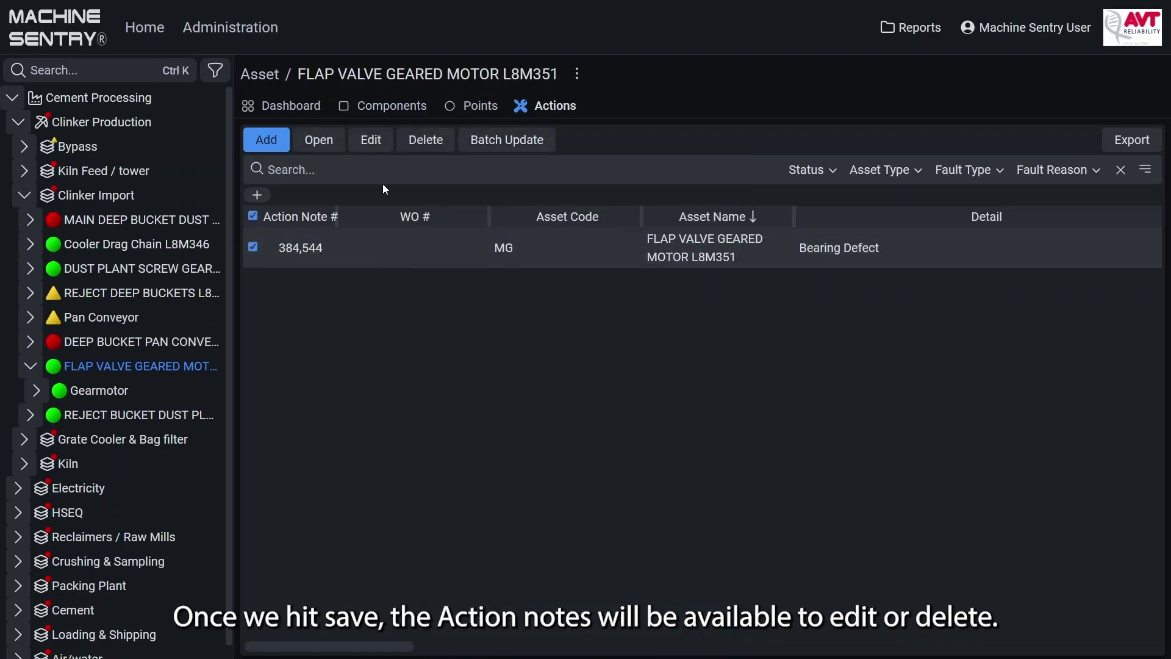
left_click(382, 144)
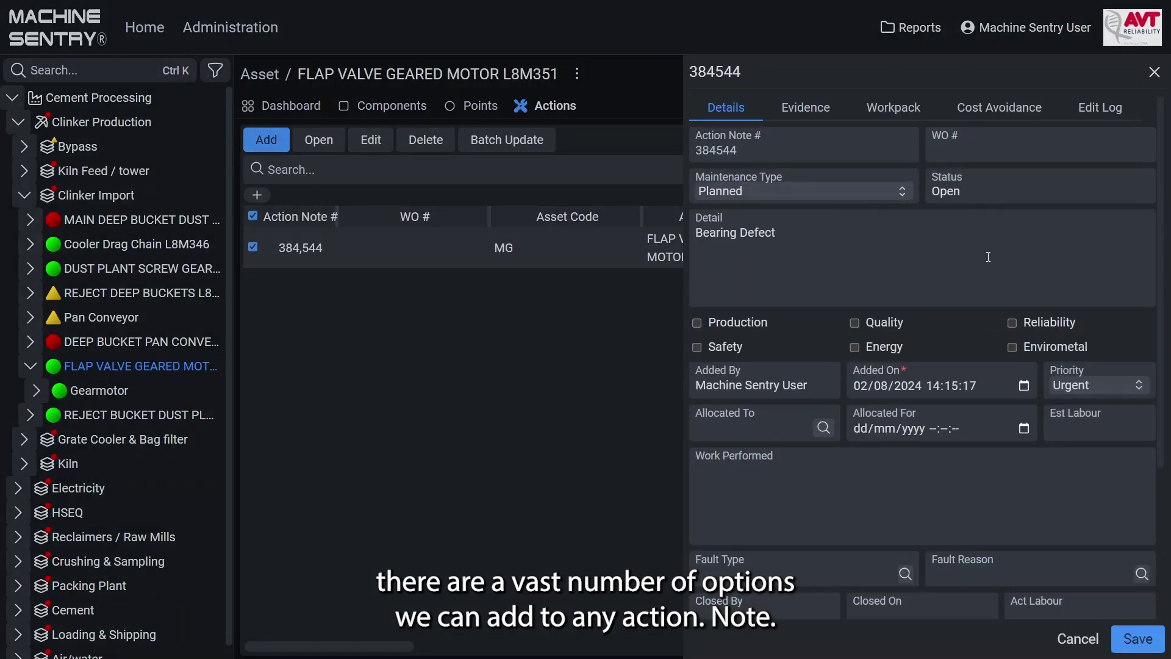
left_click(802, 499)
type("Bear")
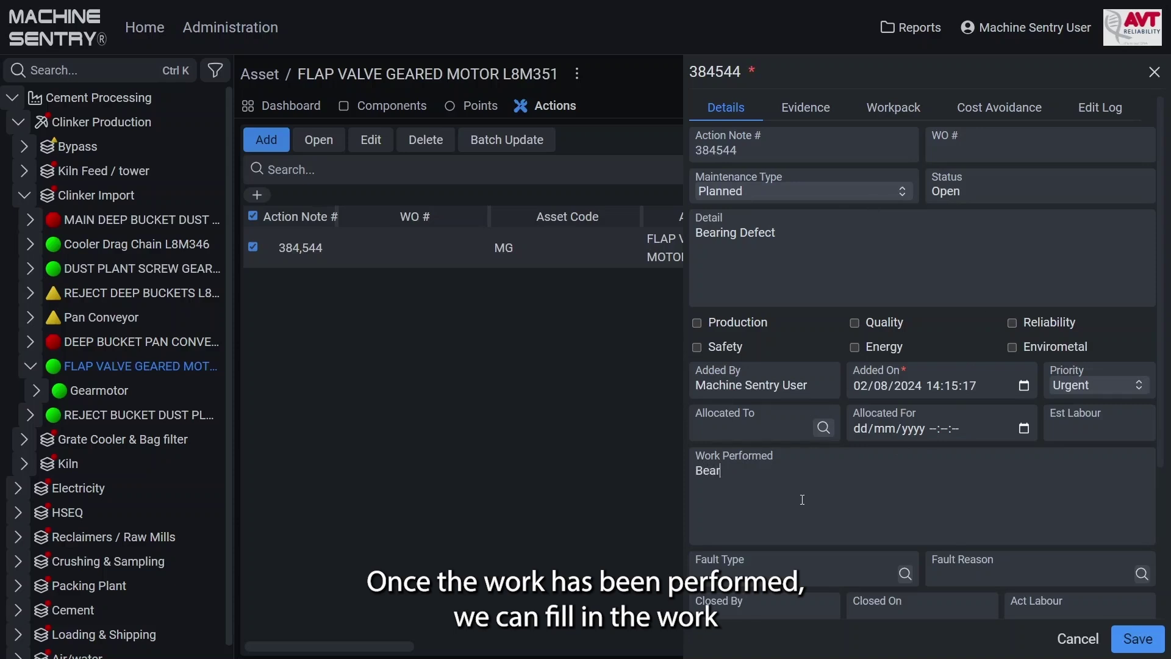
type("ing R")
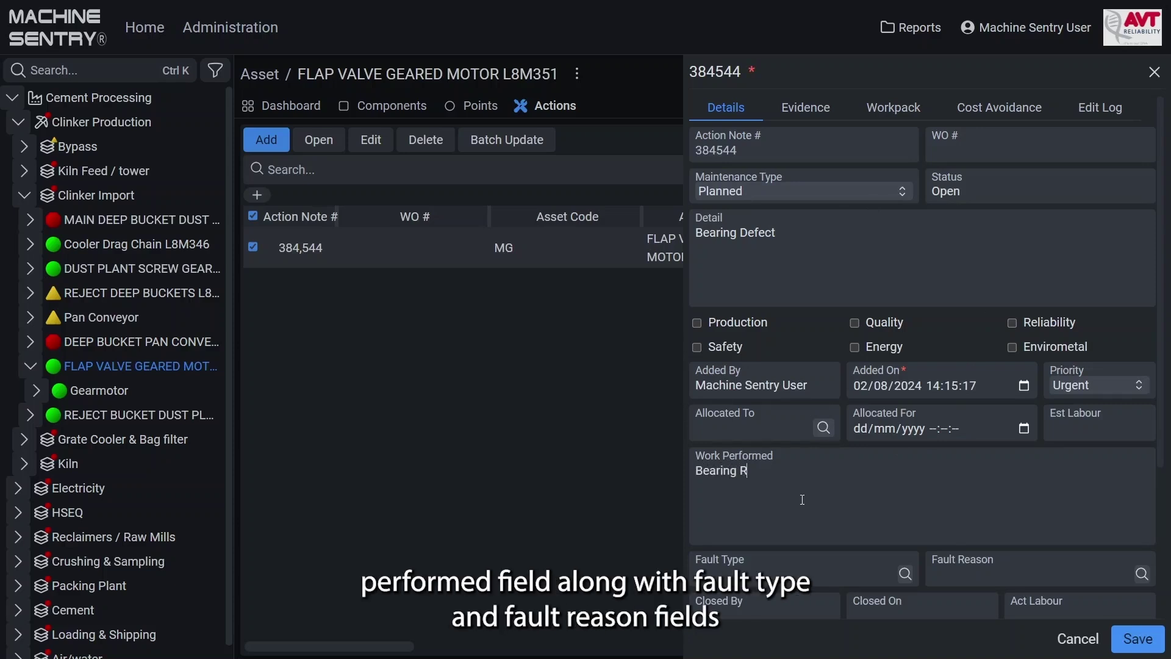
type("eplaced")
Step: Set the action's fault type to Alignment and its fault reason to "Age / wear out"
left_click(906, 573)
left_click(823, 607)
left_click(956, 566)
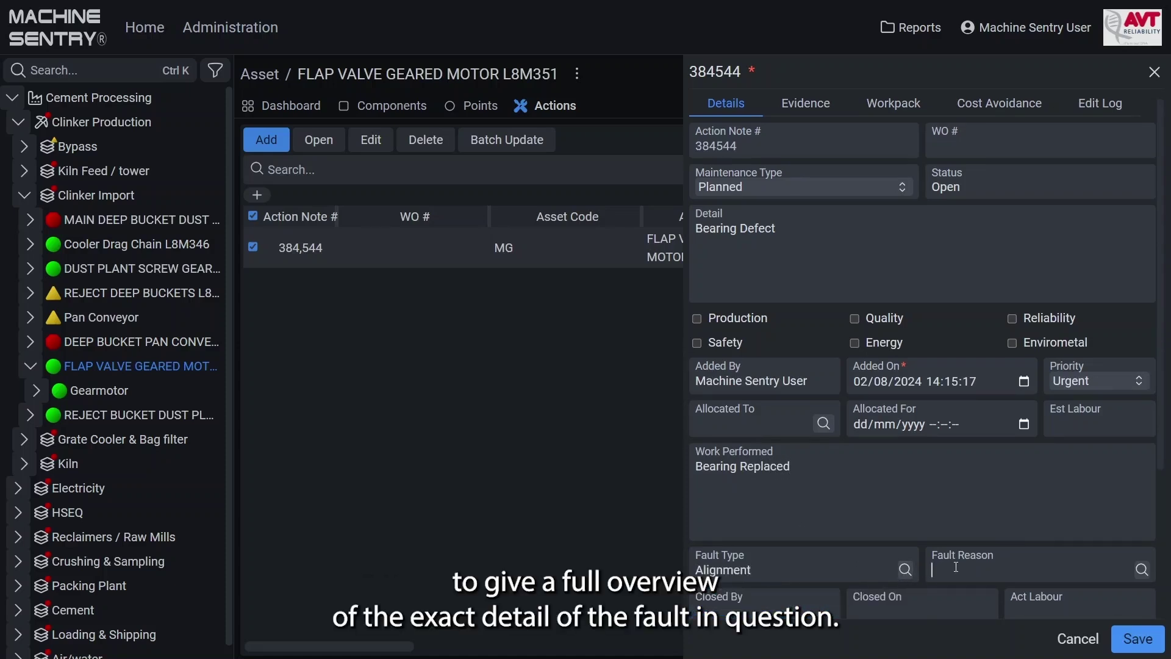
left_click(1138, 578)
left_click(1081, 607)
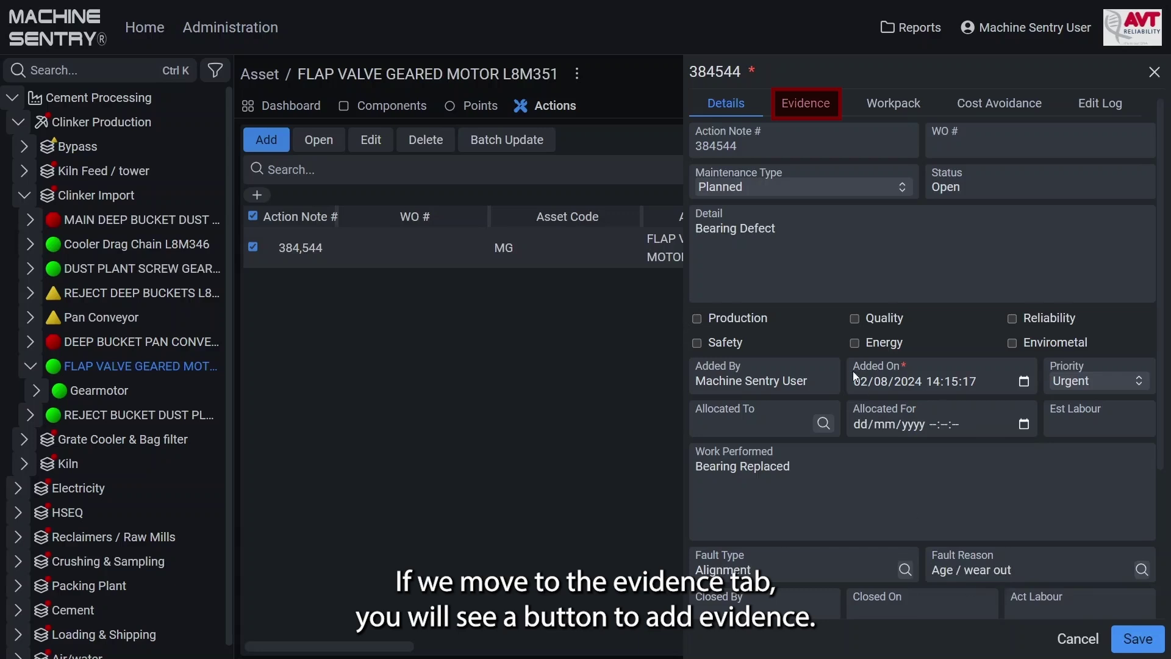
Step: Open a new measurement evidence entry for the action to view its fields
left_click(824, 112)
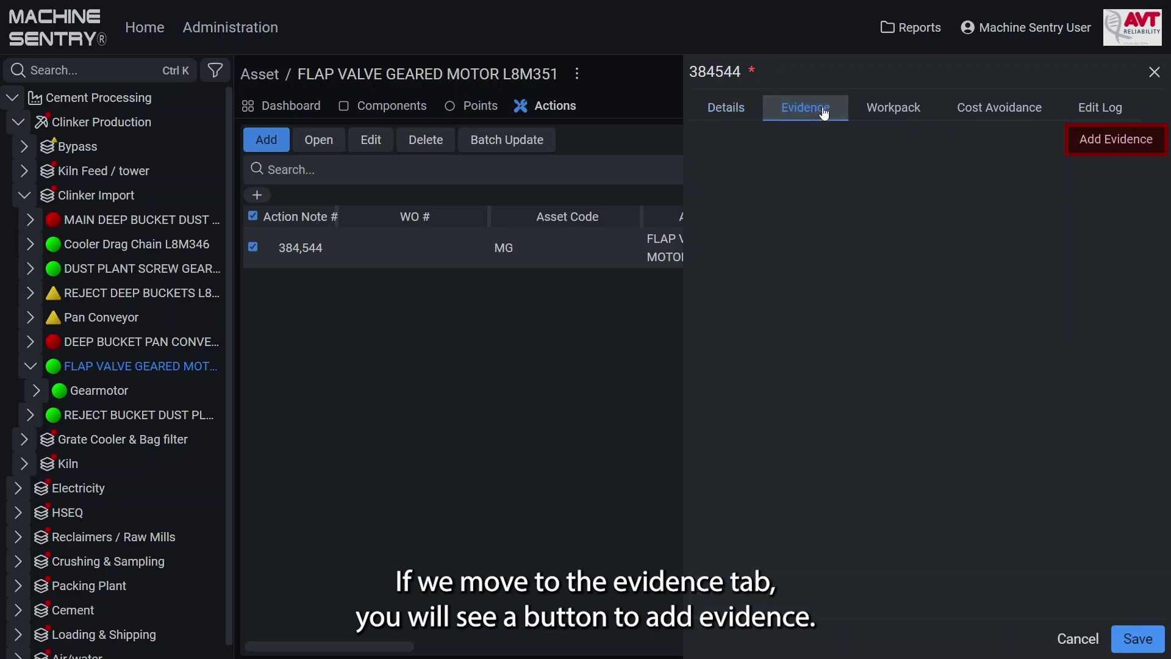
left_click(1096, 144)
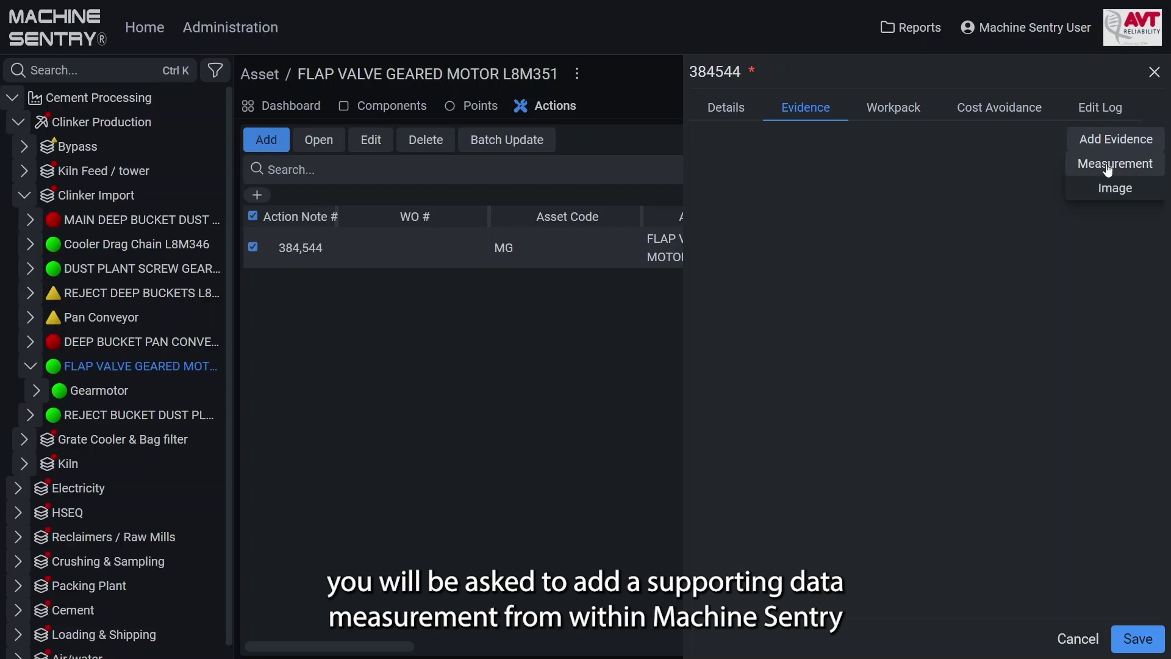
left_click(1108, 164)
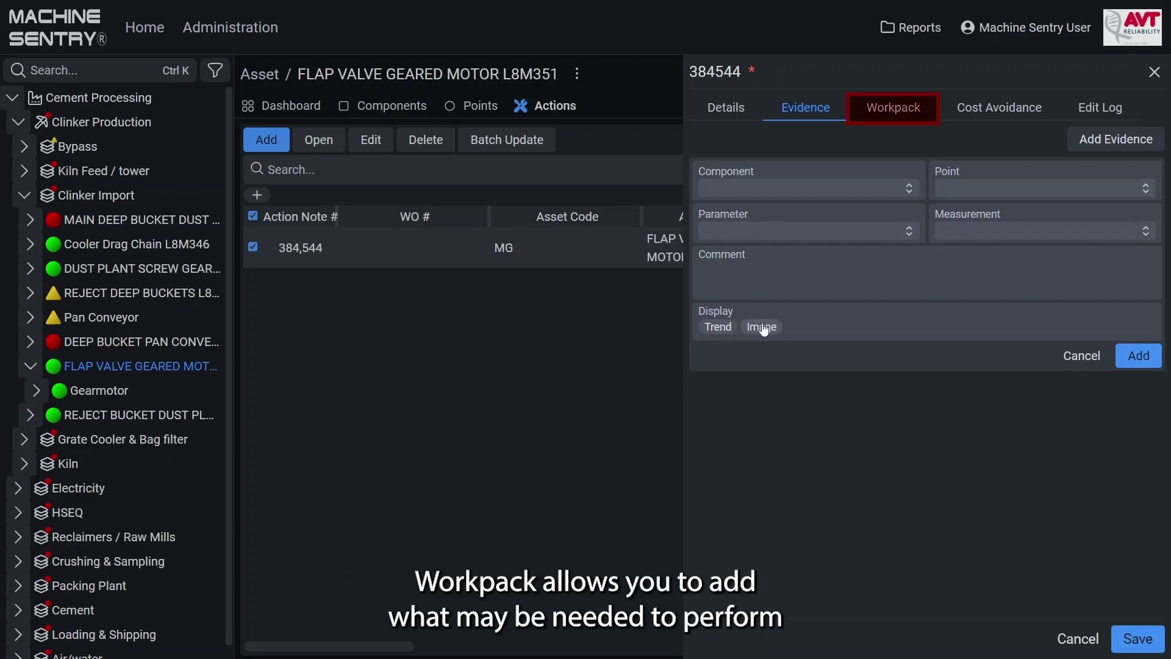
Step: Add a requirement line to the action's workpack and view the available requirement types
left_click(868, 124)
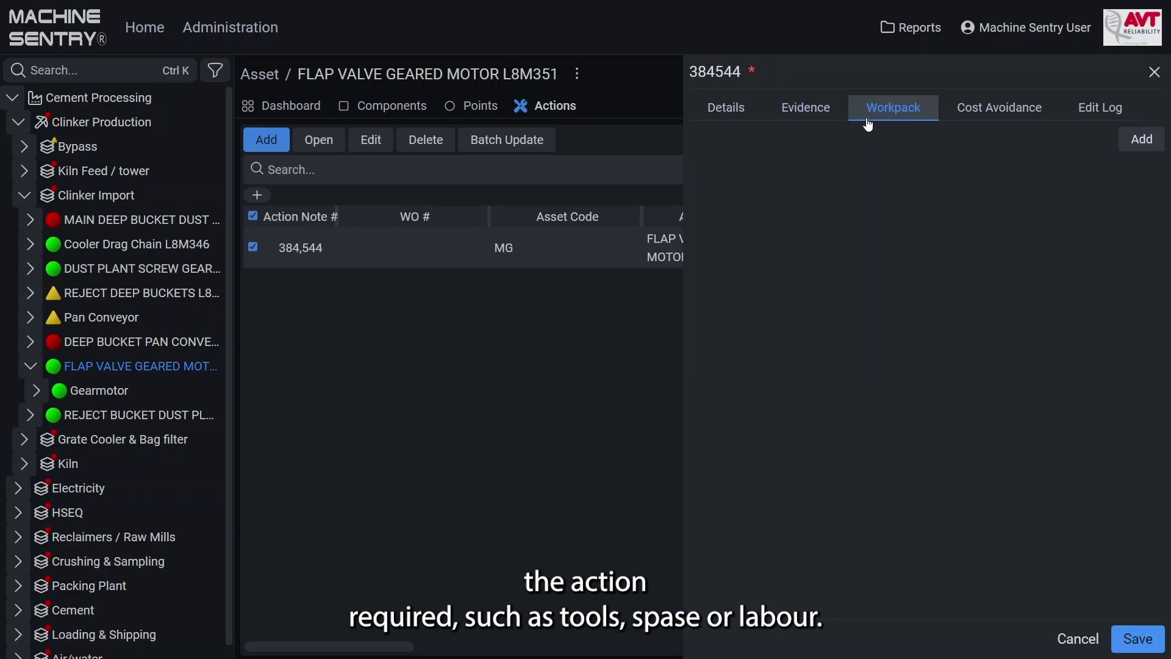
left_click(1128, 145)
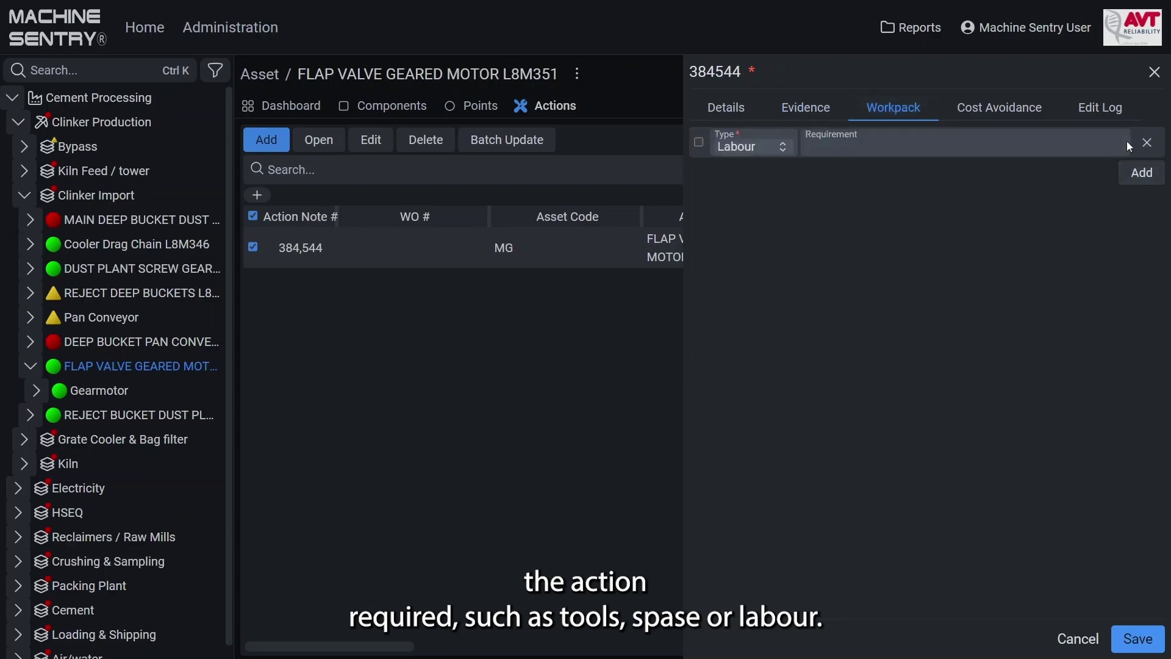
left_click(787, 154)
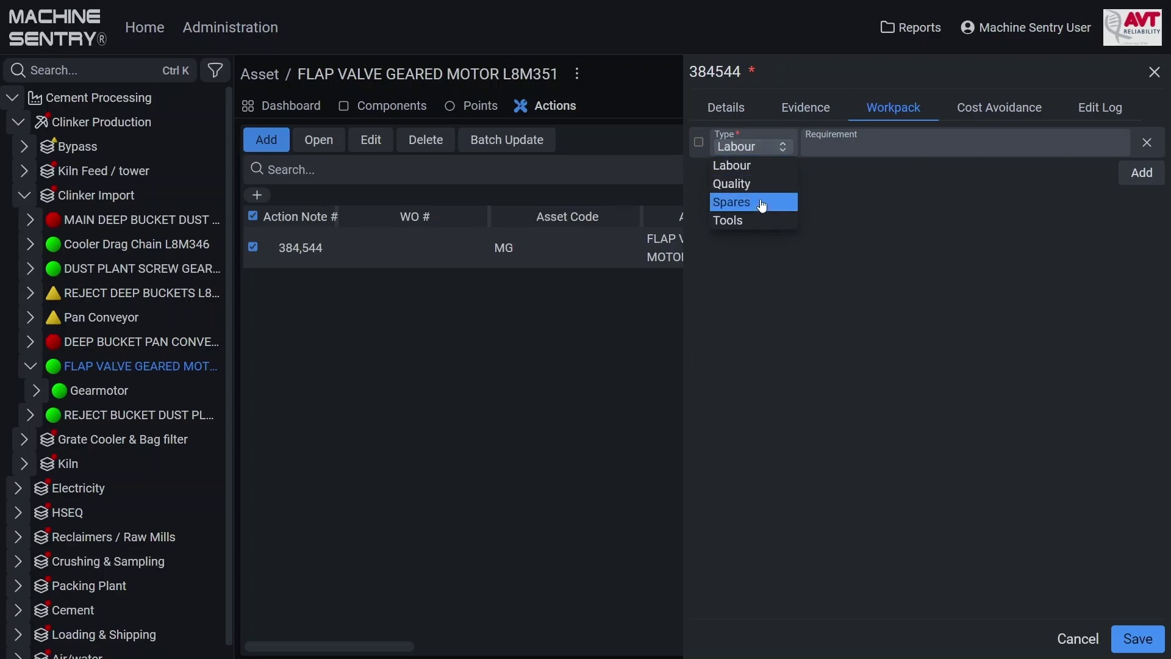
left_click(836, 177)
Step: View the action's cost avoidance fields and close the action from its details
left_click(992, 116)
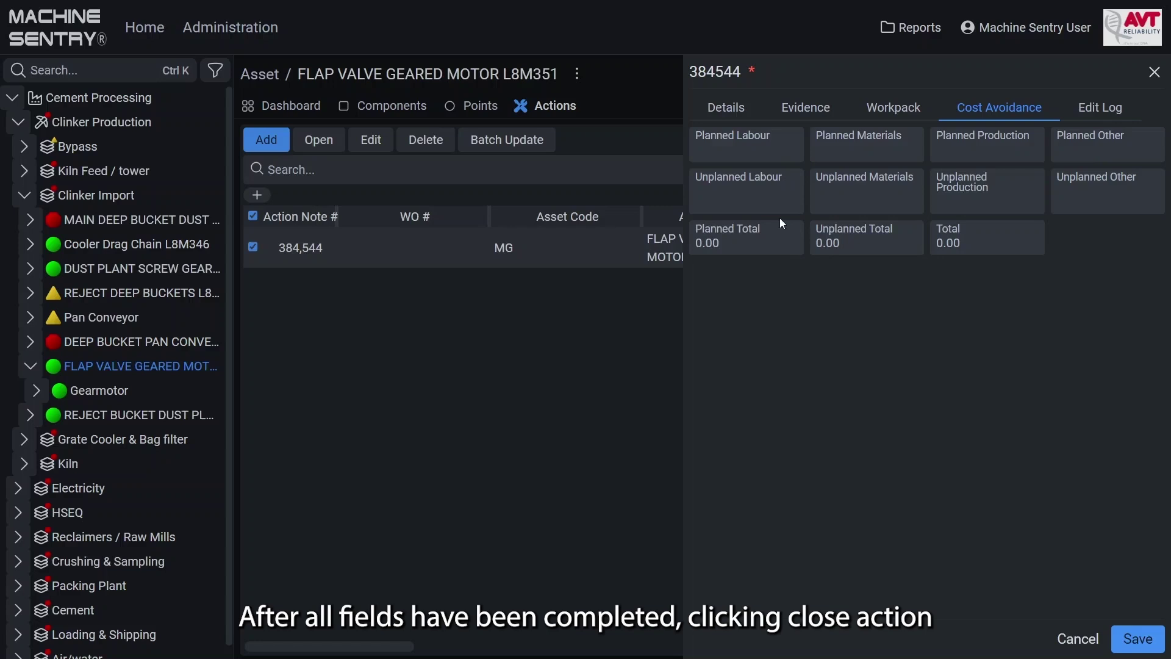
left_click(726, 111)
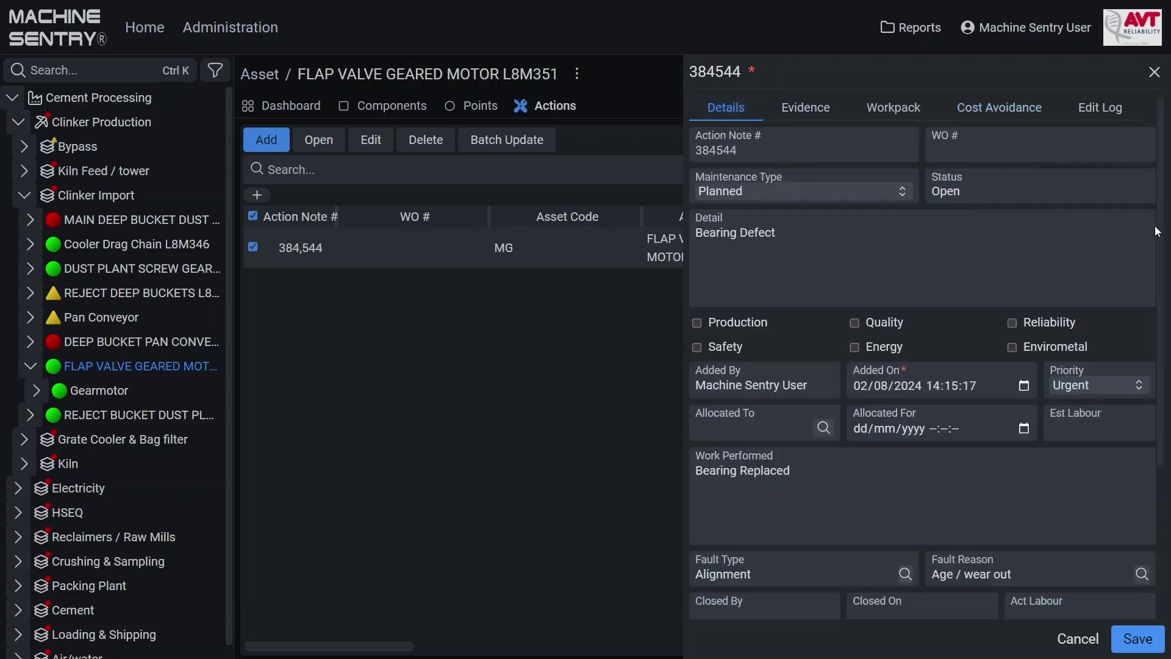
scroll(1165, 247, "down", 2)
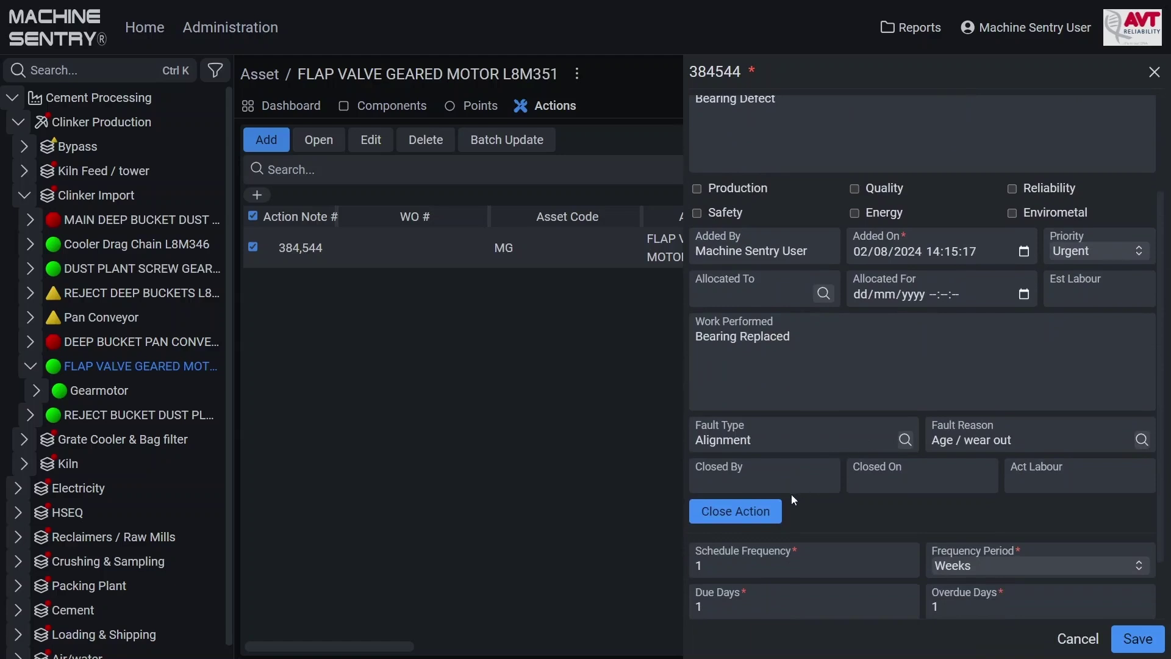
left_click(763, 509)
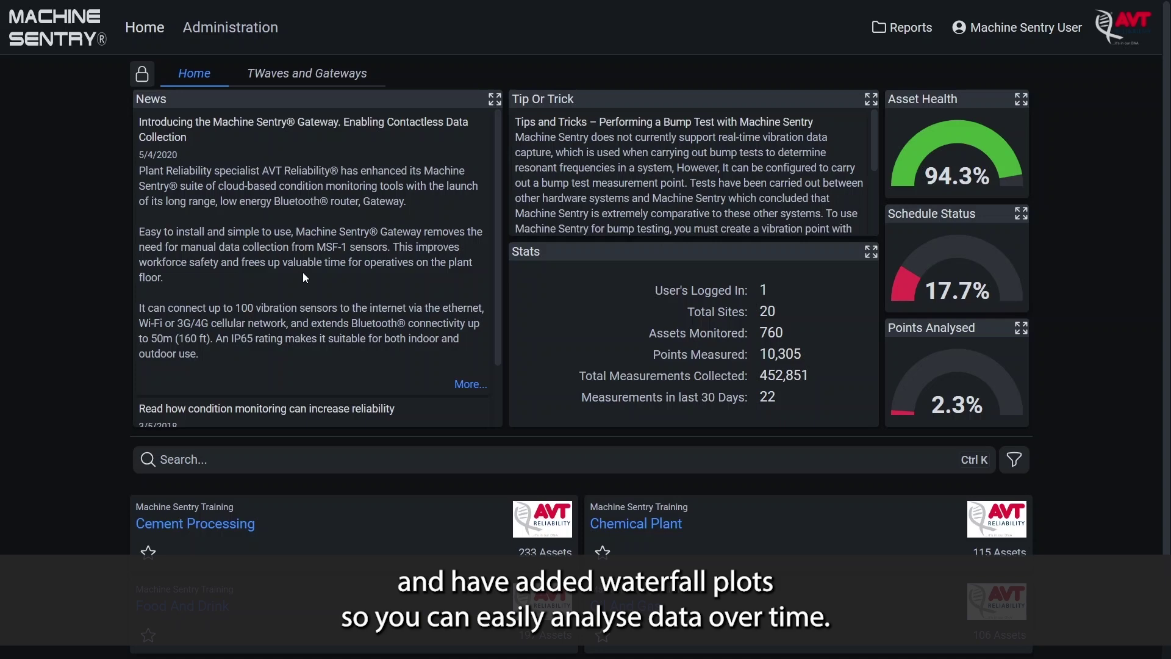
Step: Go through Cement Processing, Clinker Production and Clinker Import to the NDE Horizontal point of the flap valve Gearmotor
left_click(241, 527)
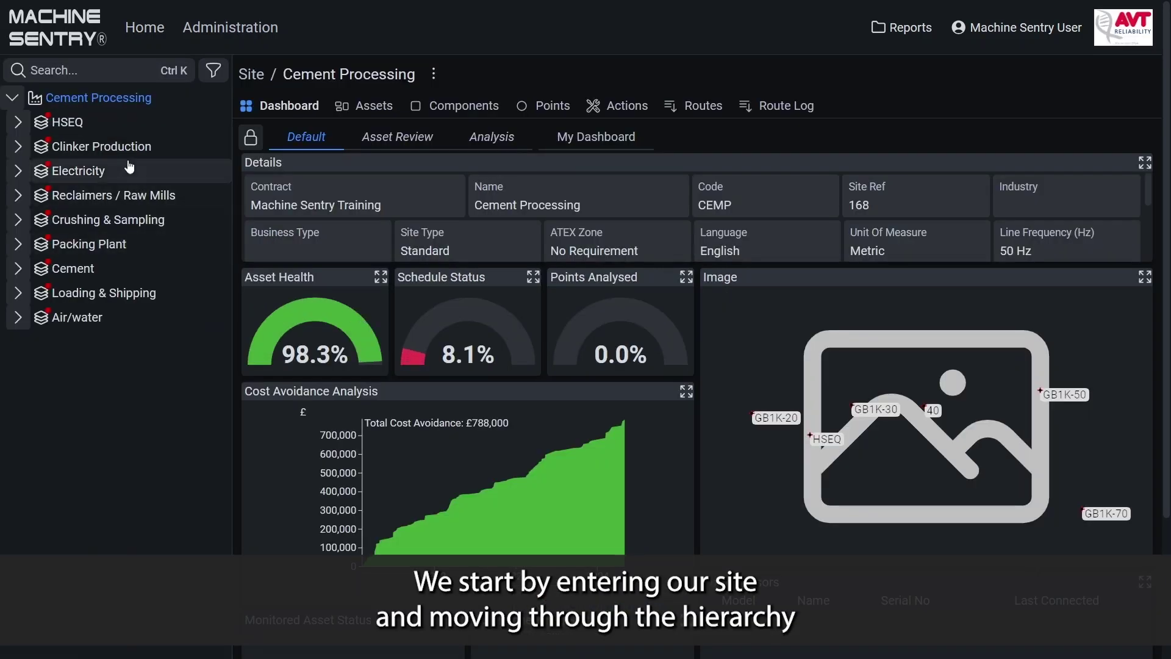
left_click(102, 146)
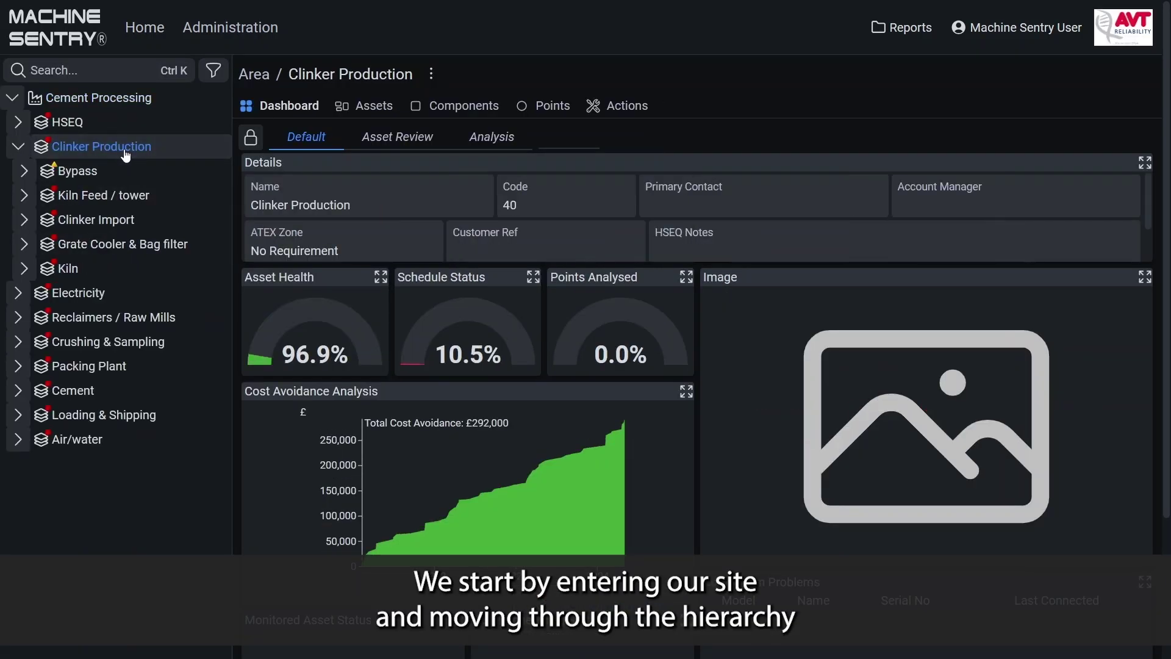
left_click(109, 218)
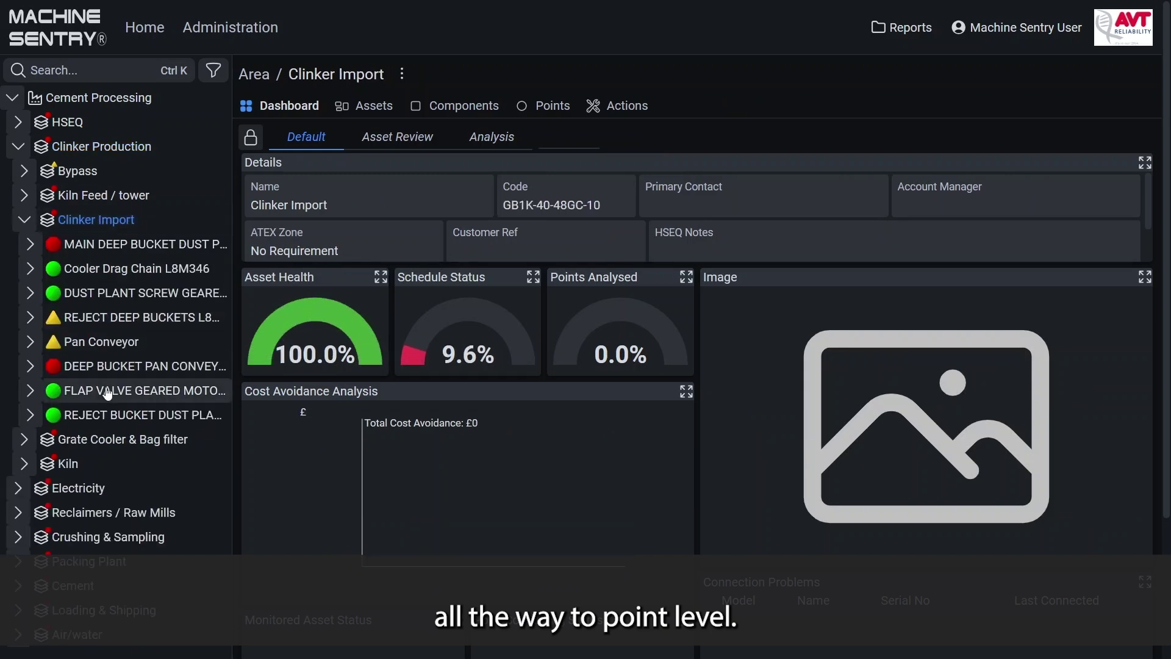
left_click(108, 388)
left_click(101, 417)
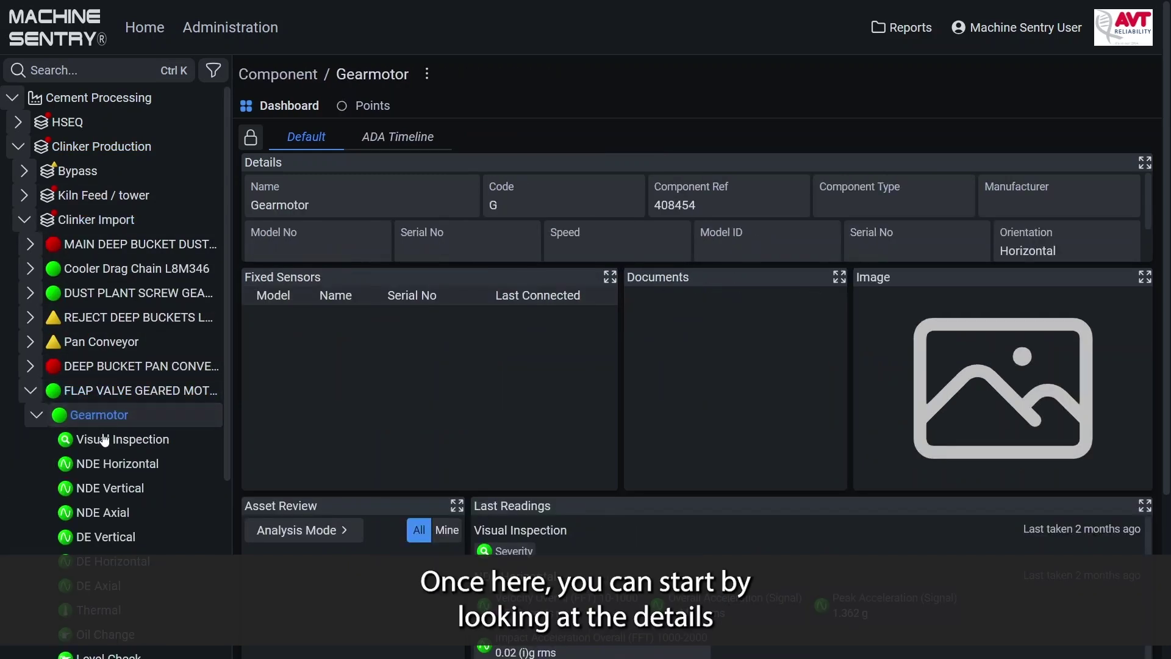
left_click(116, 473)
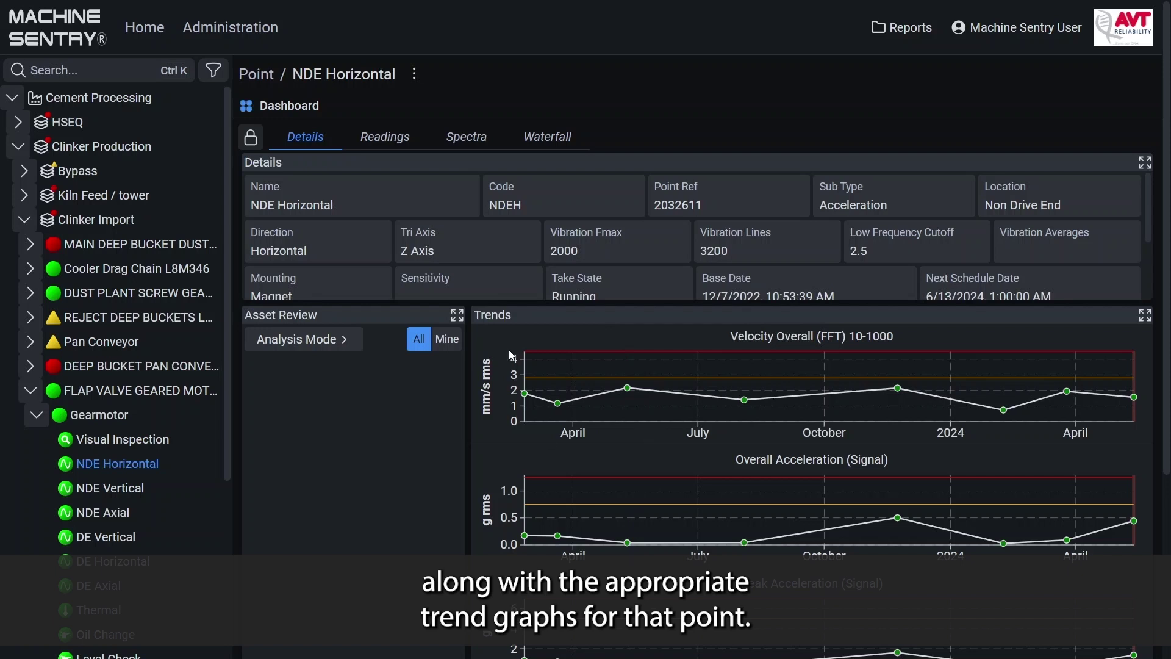
Step: Review the NDE Horizontal point's readings and show the velocity waveform in its main spectra chart
left_click(401, 145)
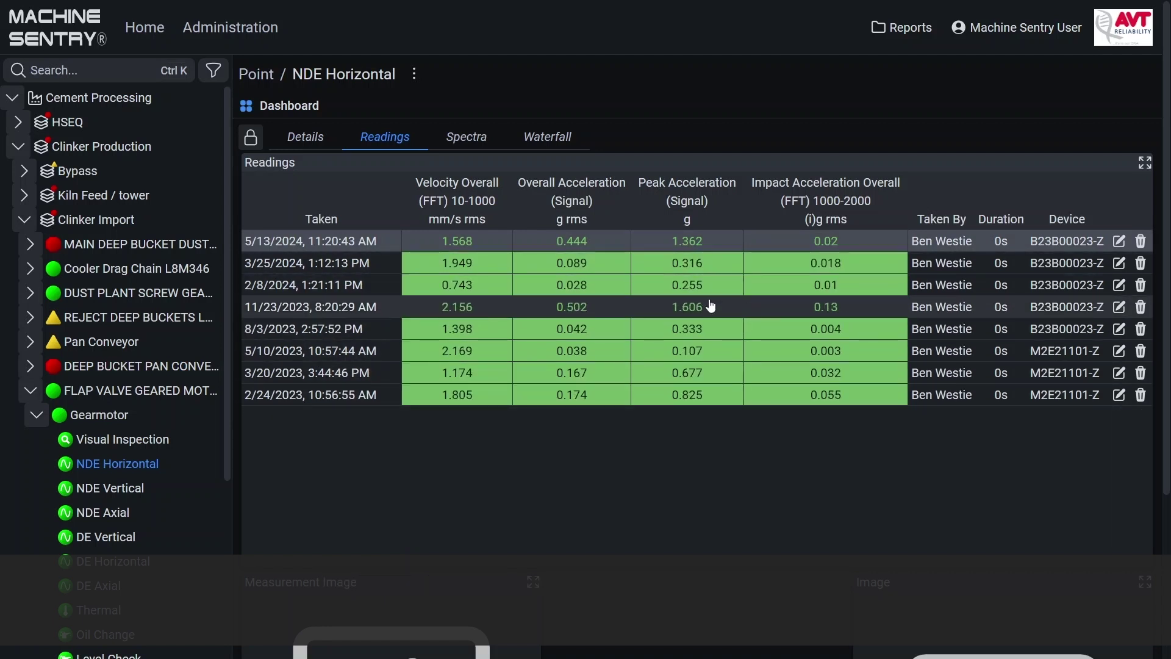
left_click(473, 150)
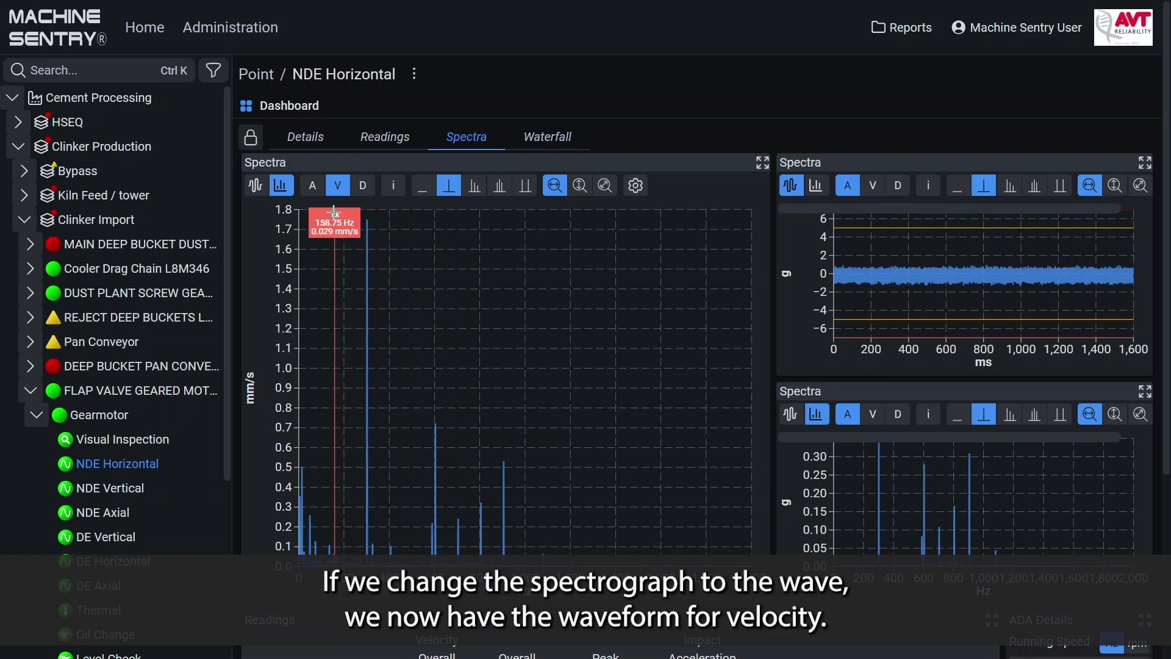
left_click(262, 190)
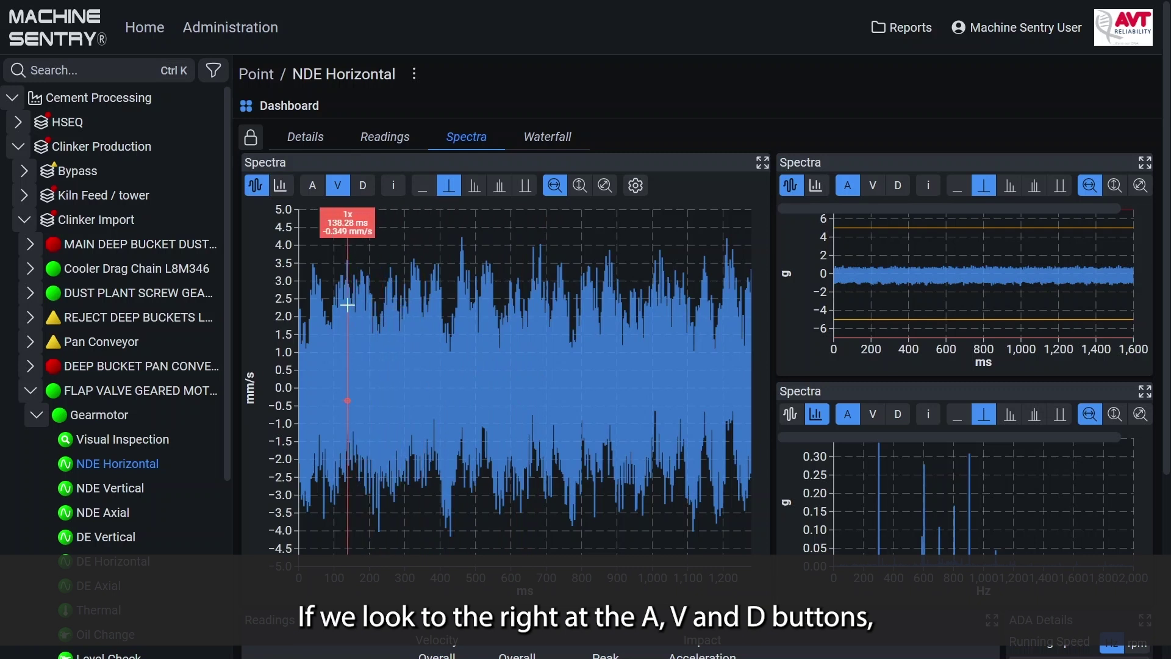
Step: View the waveform as acceleration, displacement and impacting, and return the main chart to the velocity spectrum
left_click(312, 188)
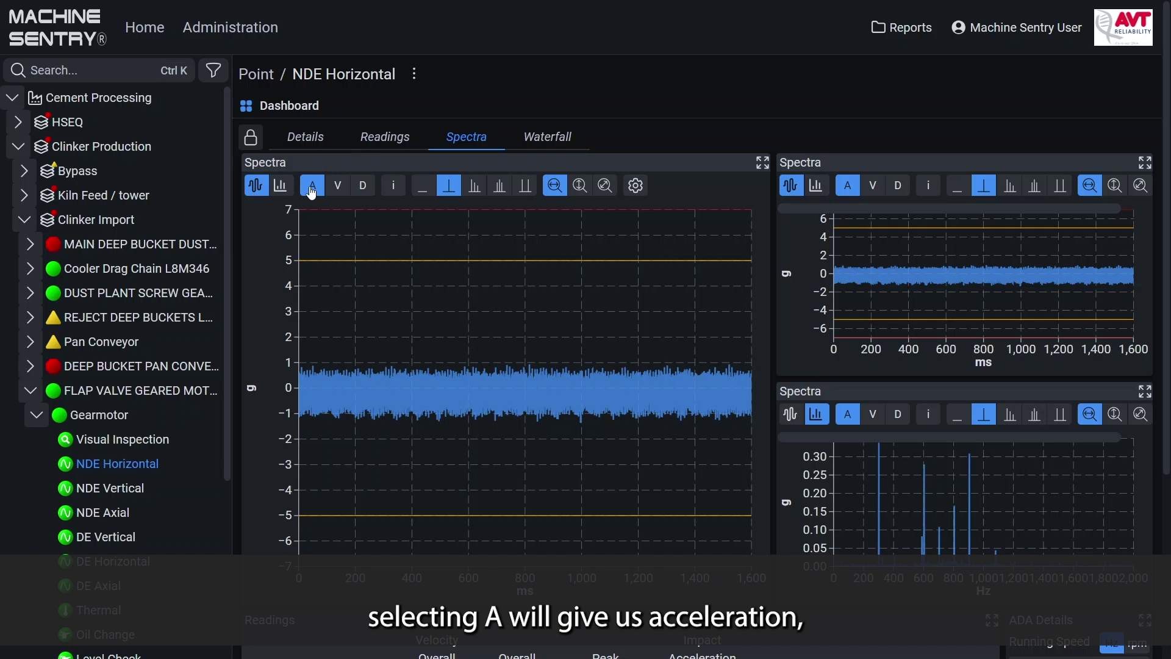
left_click(364, 189)
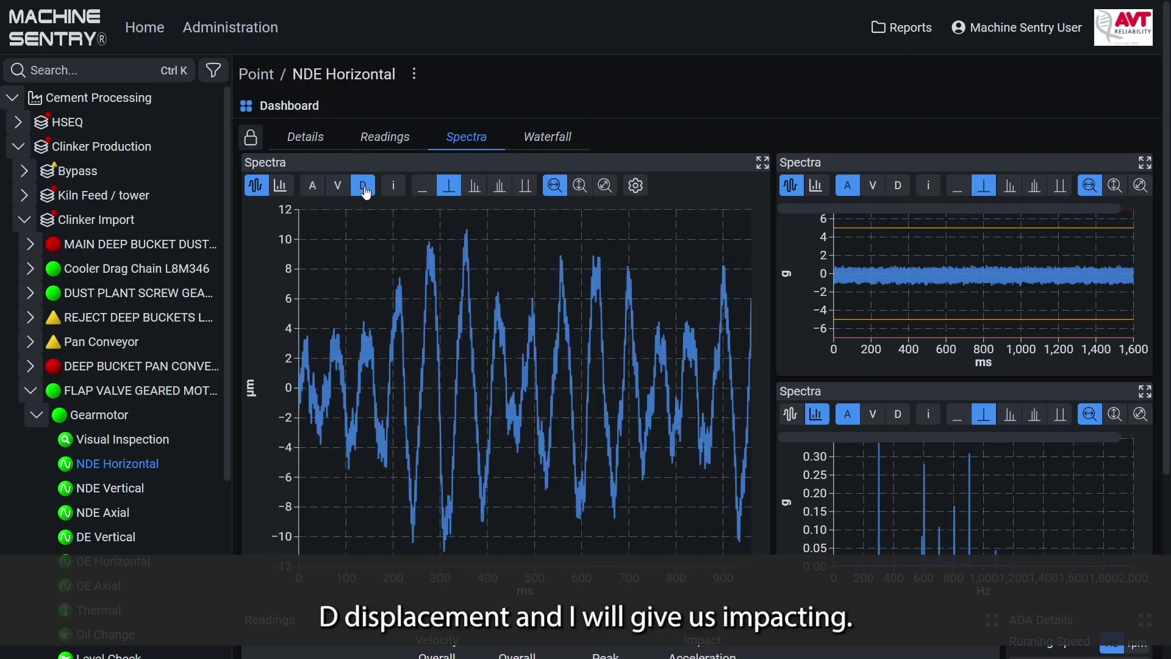
left_click(394, 188)
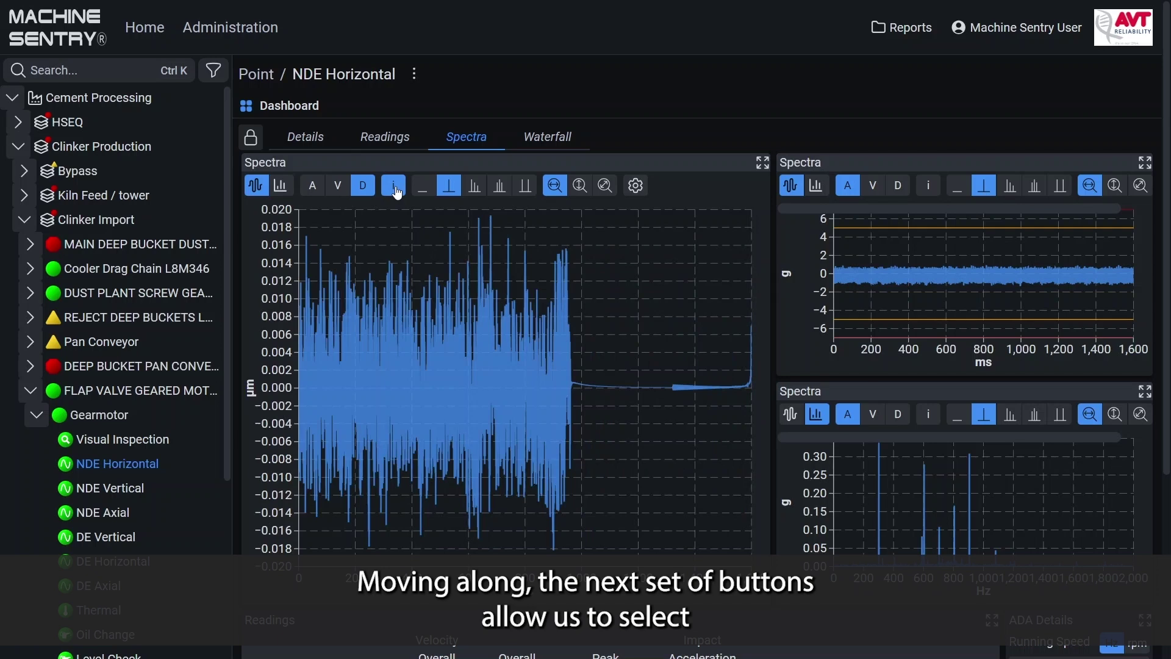
left_click(395, 186)
left_click(337, 186)
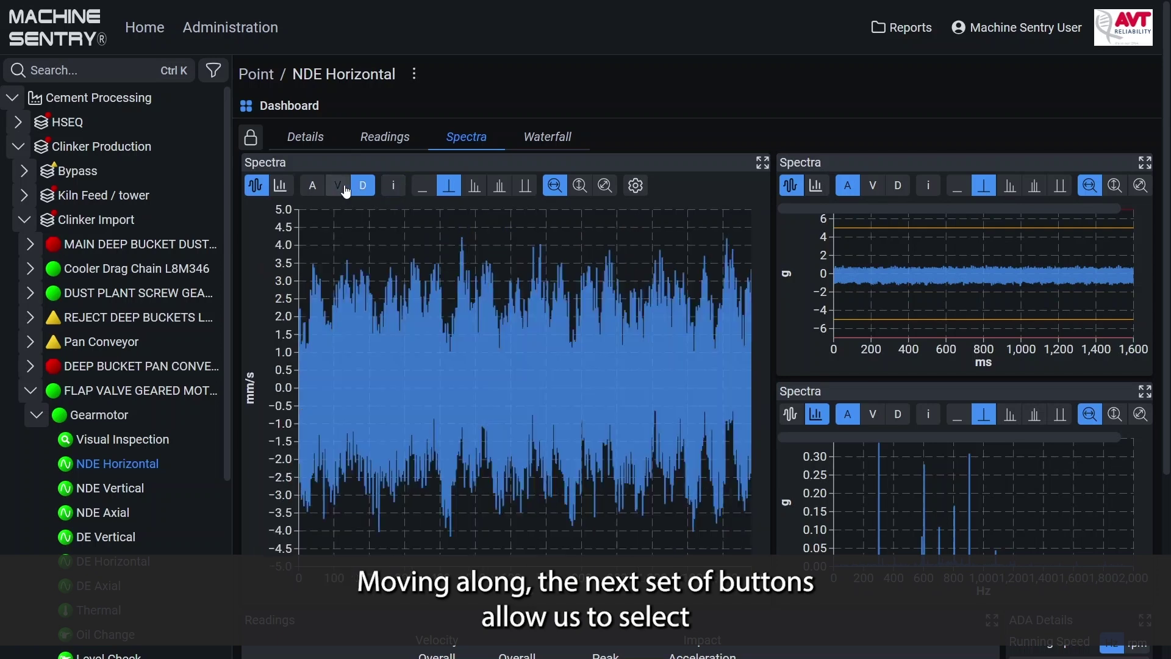
left_click(284, 188)
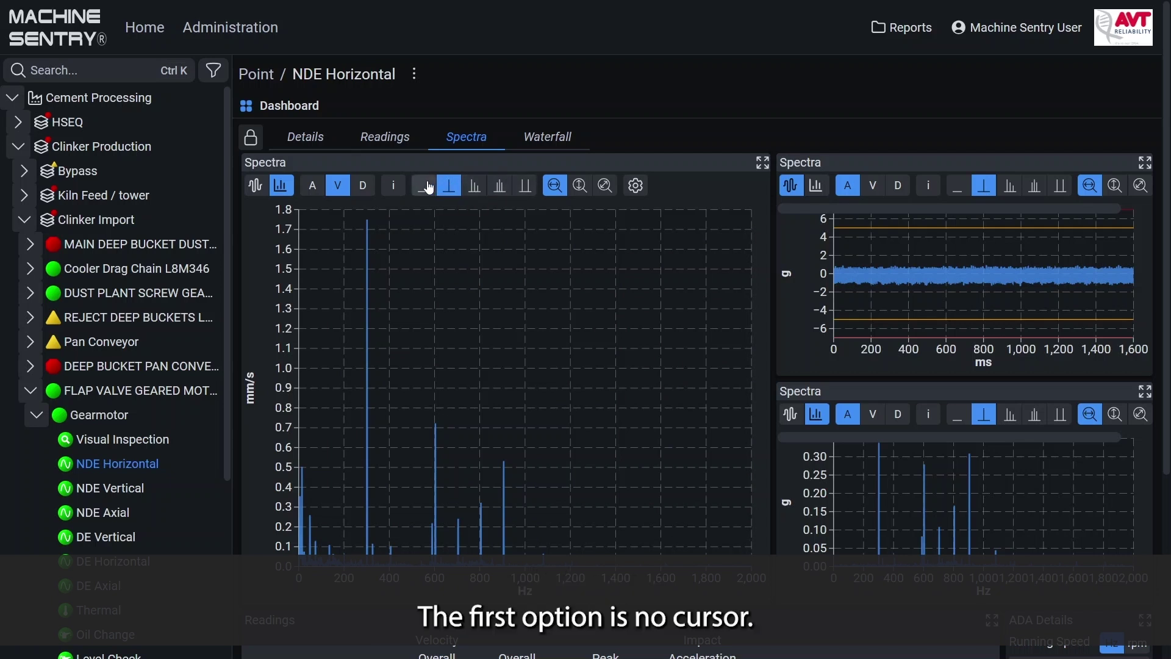
Step: Try no cursor and the single cursor on the velocity spectrum, and switch to the harmonic cursor
left_click(427, 186)
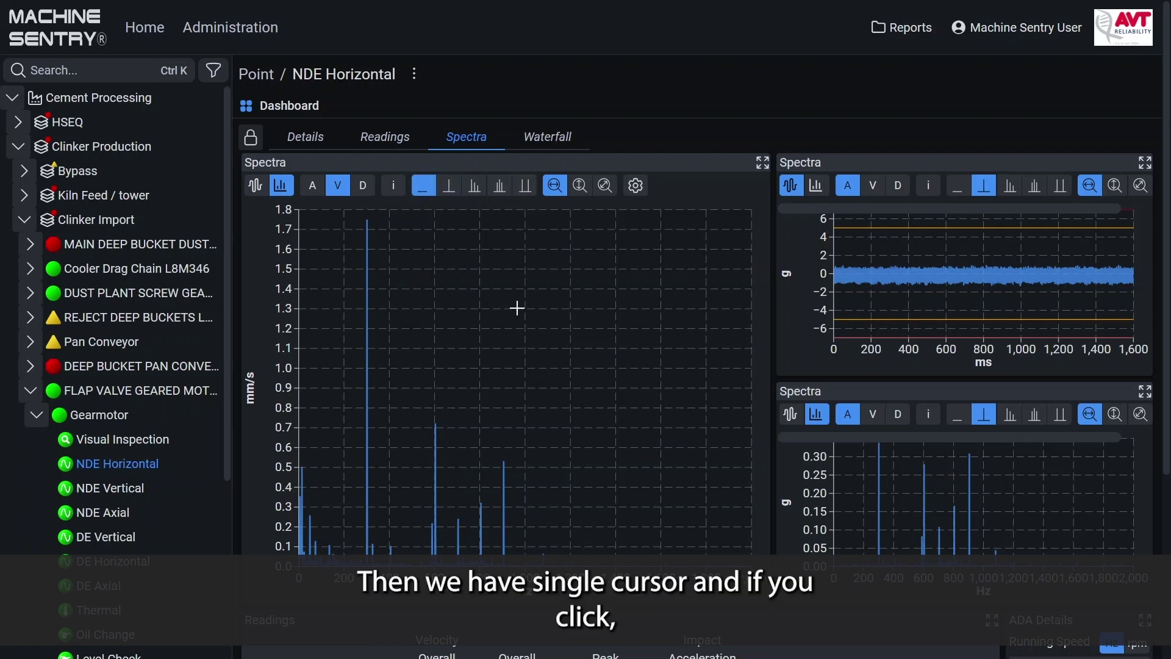
left_click(450, 189)
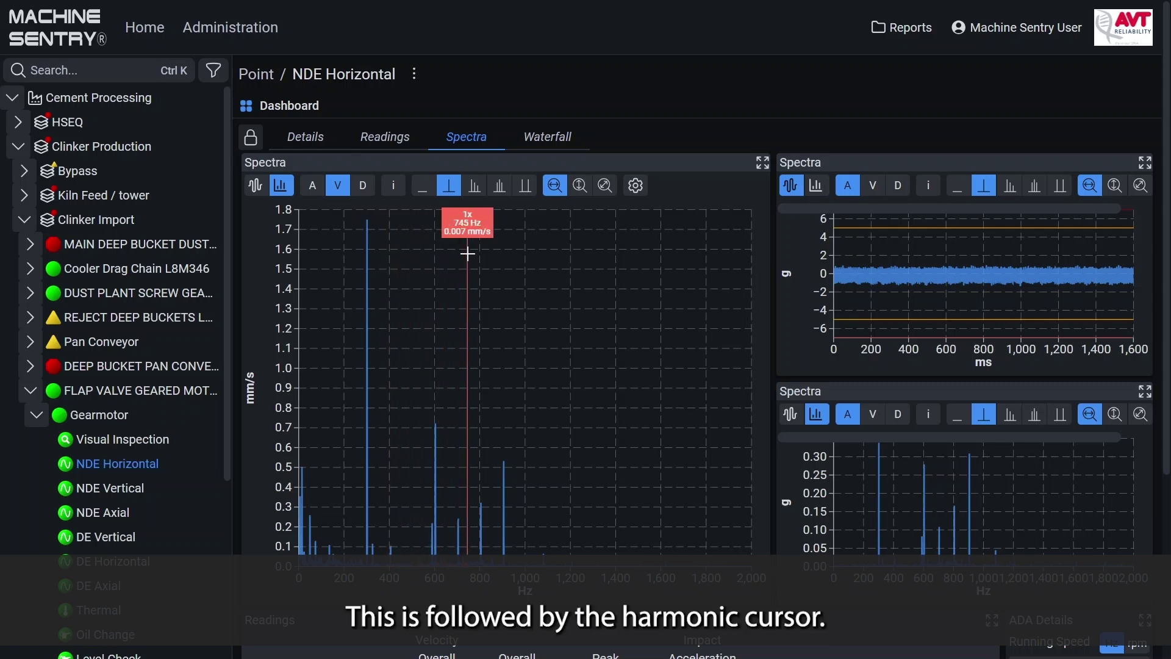
left_click(479, 193)
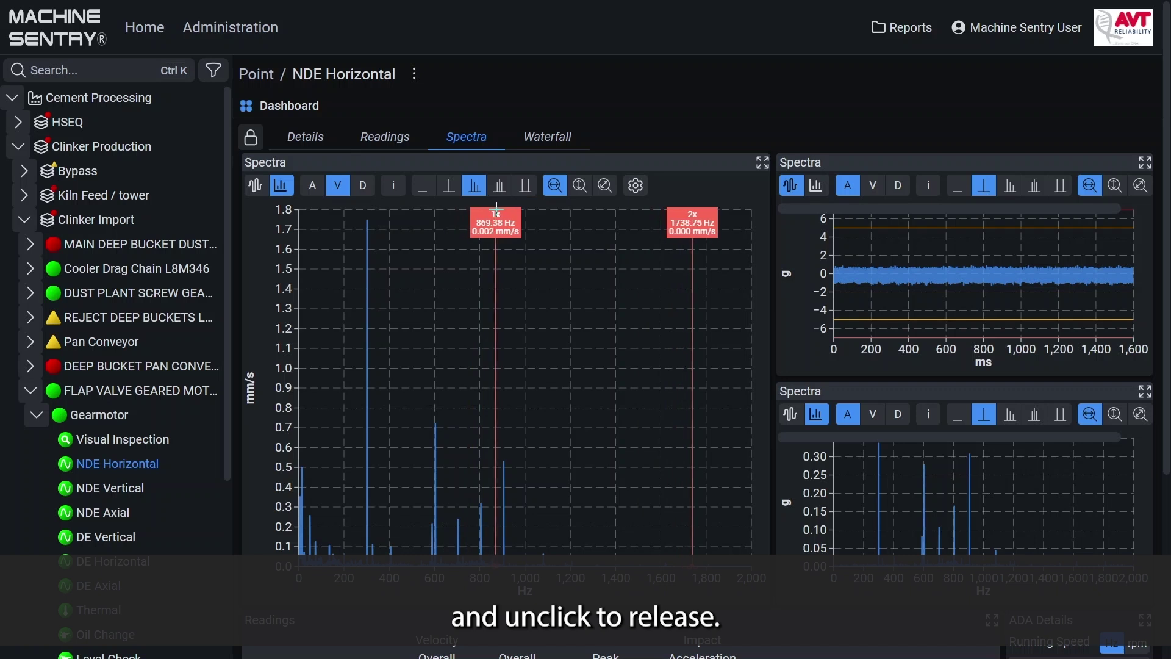
Step: Try the sideband cursor on the velocity spectrum, and lock the offset cursor with its base at about 634 Hz and offset at about 344 Hz
left_click(499, 185)
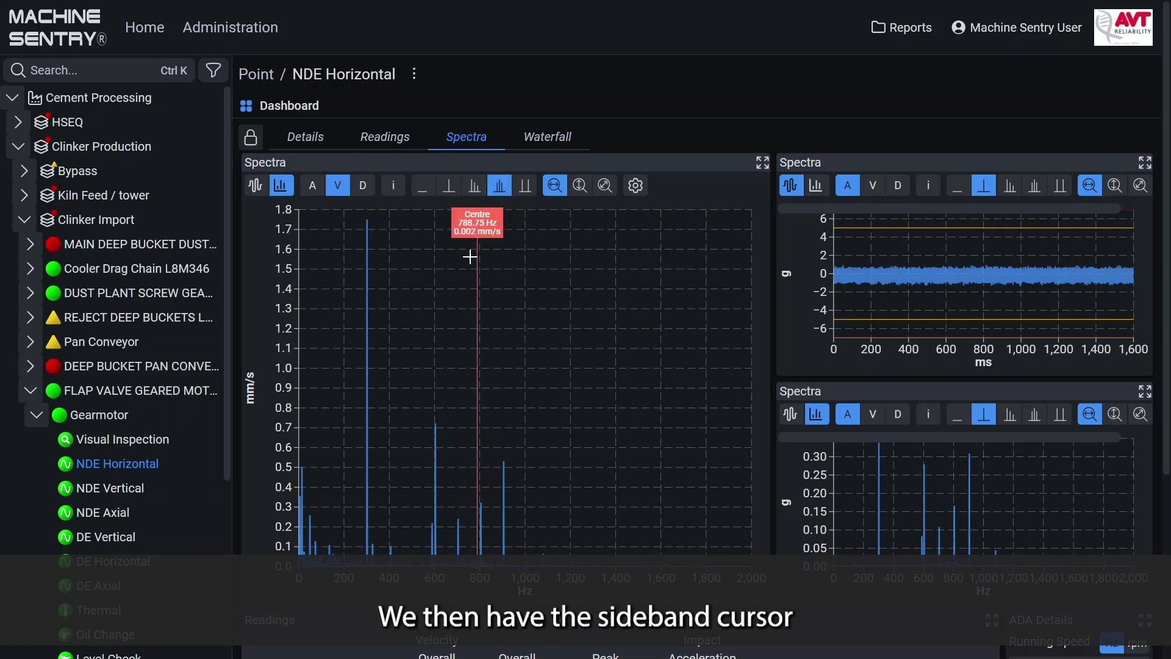
left_click(524, 185)
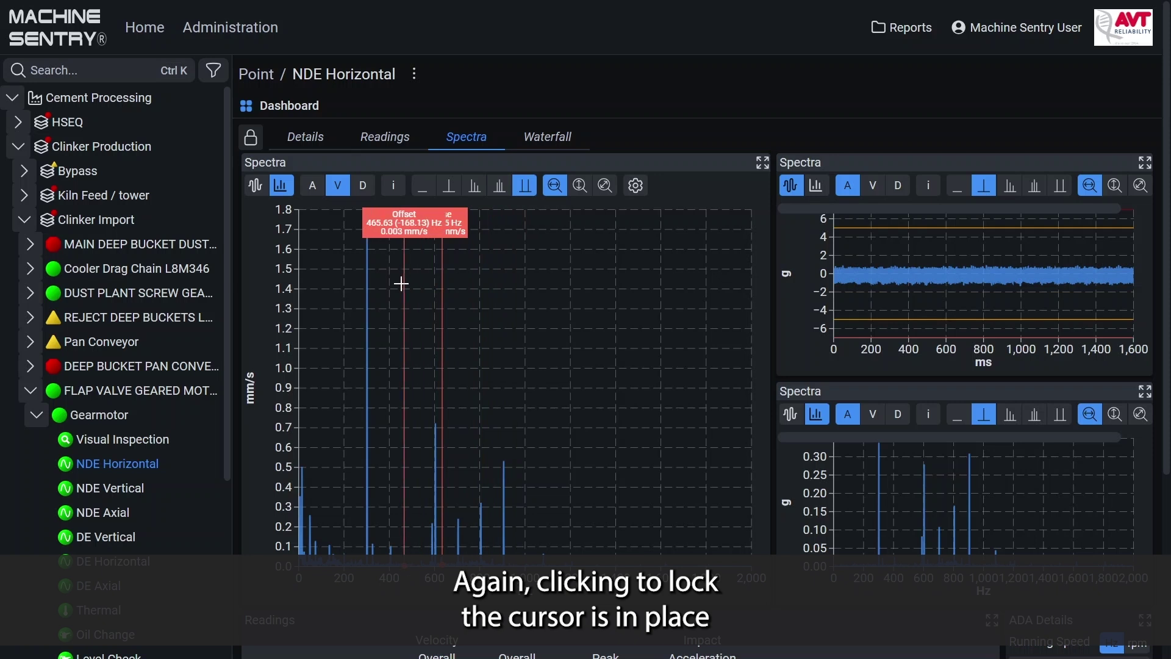
left_click(376, 281)
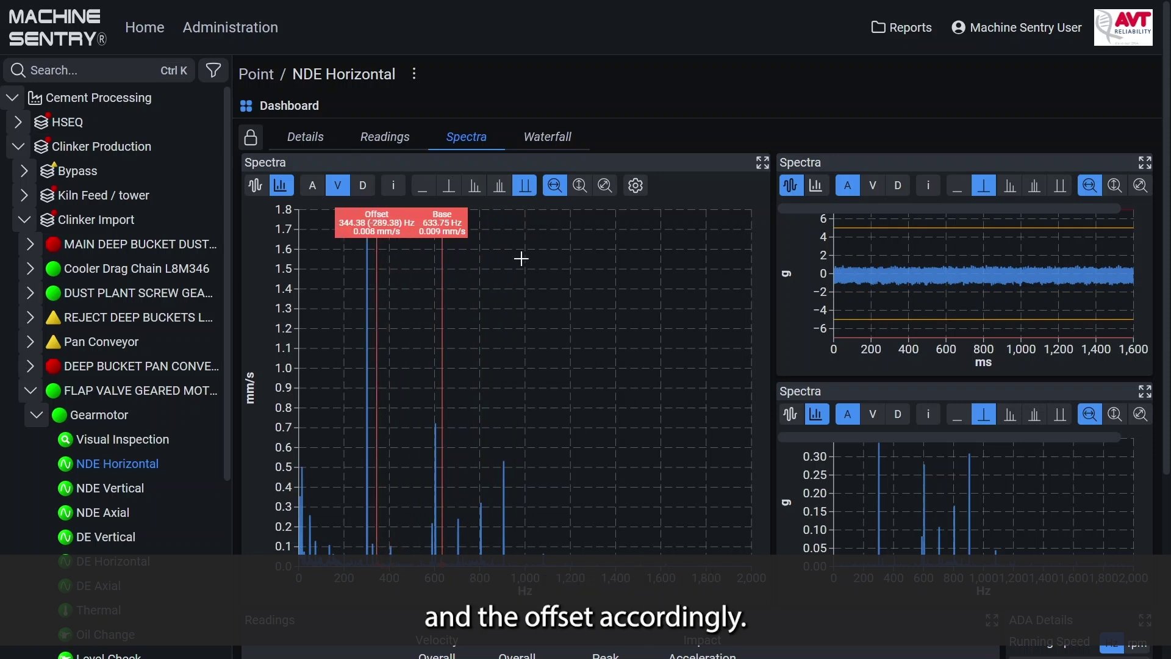
left_click(438, 262)
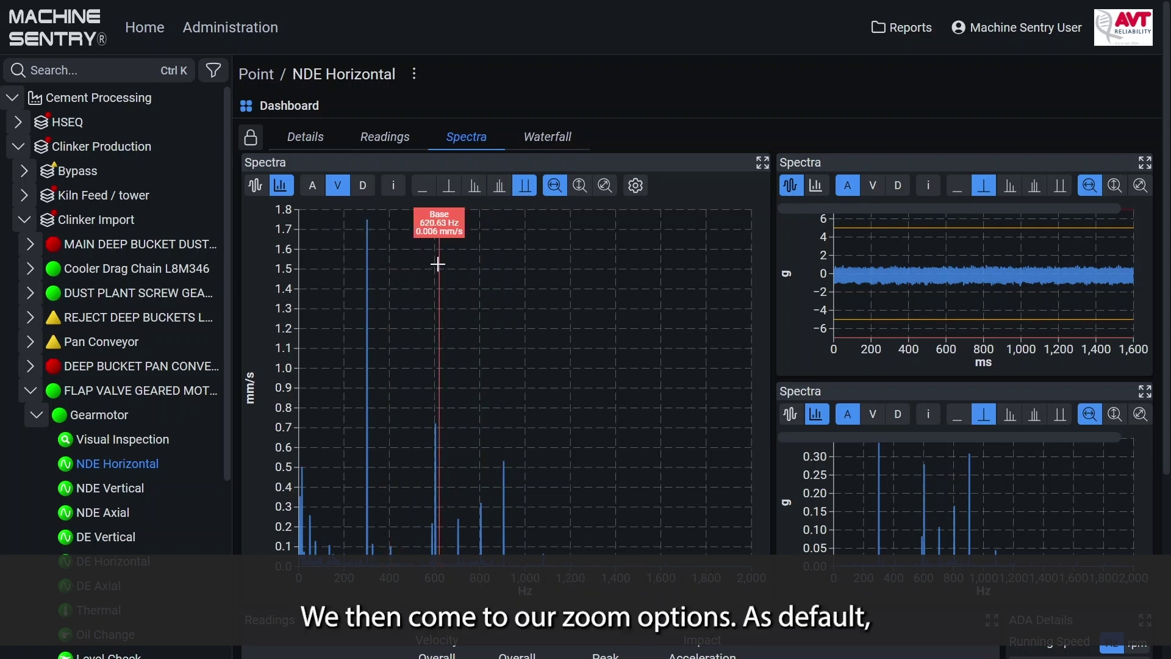
Step: Zoom the velocity spectrum along the frequency axis to about 430–1,250 Hz, and reset the zoom
left_click(561, 188)
left_click_drag(369, 332, 582, 362)
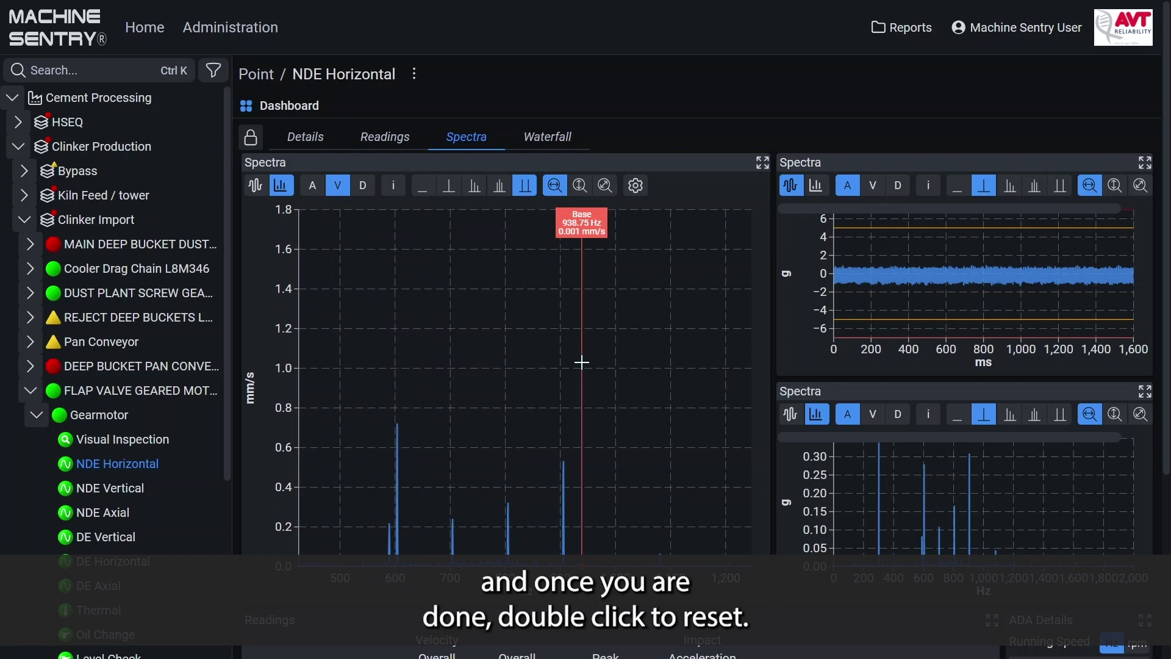
double_click(487, 306)
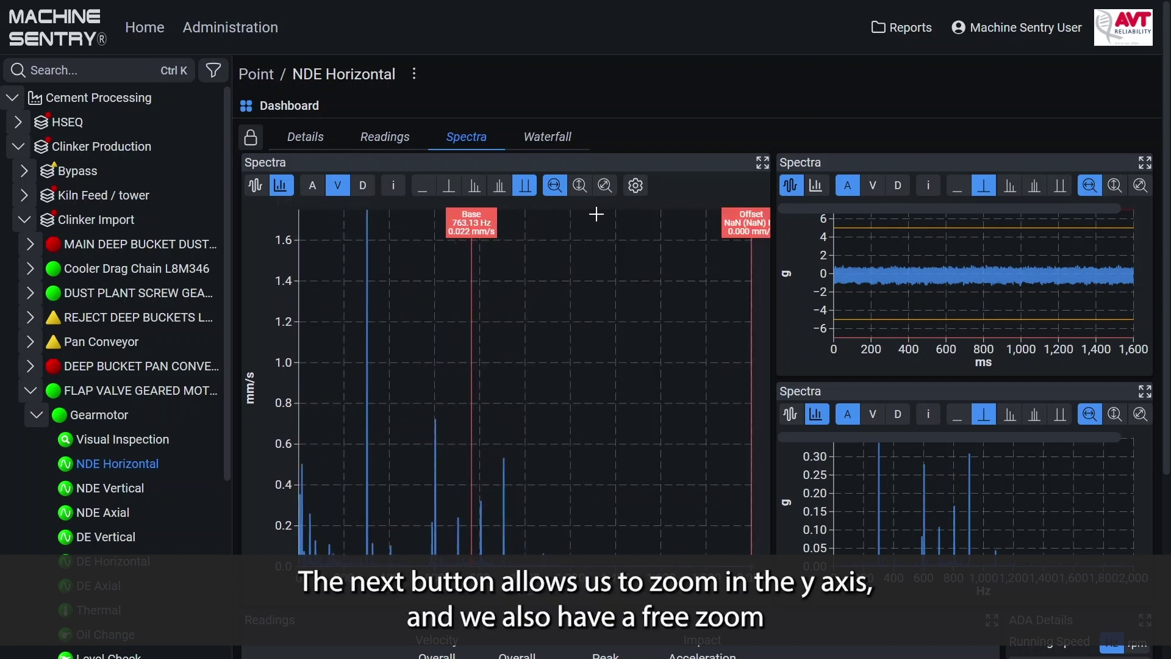
Step: Zoom the velocity spectrum along the amplitude axis to below about 0.9 and about 0.15 mm/s, and reset the zoom
left_click(580, 186)
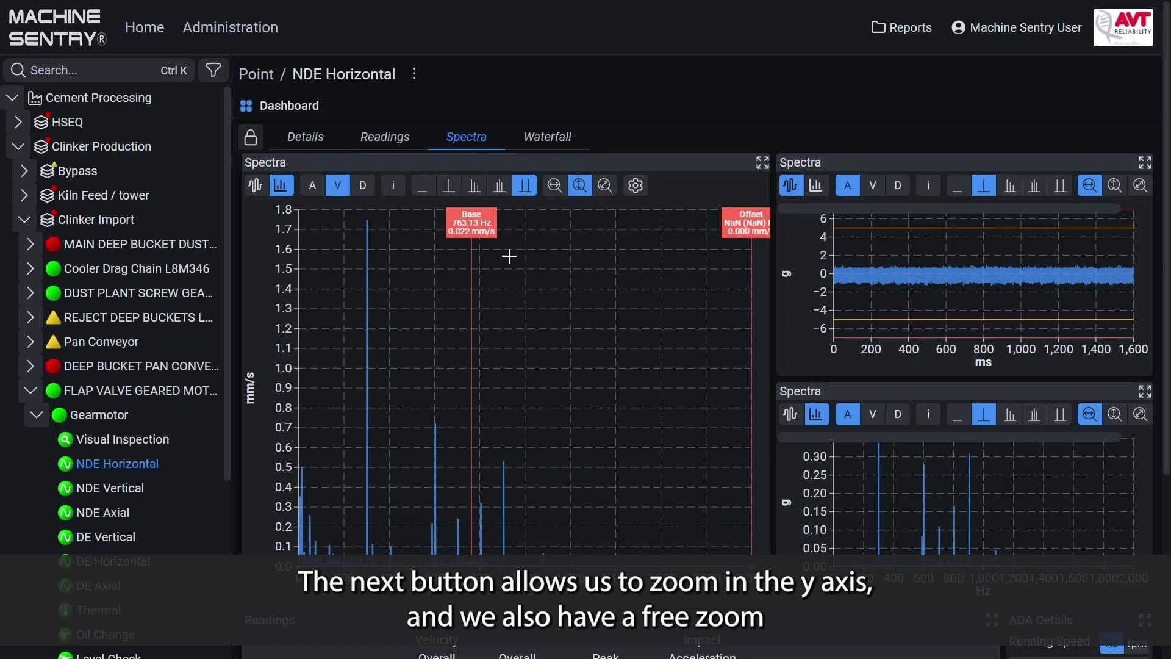
left_click_drag(341, 383, 384, 555)
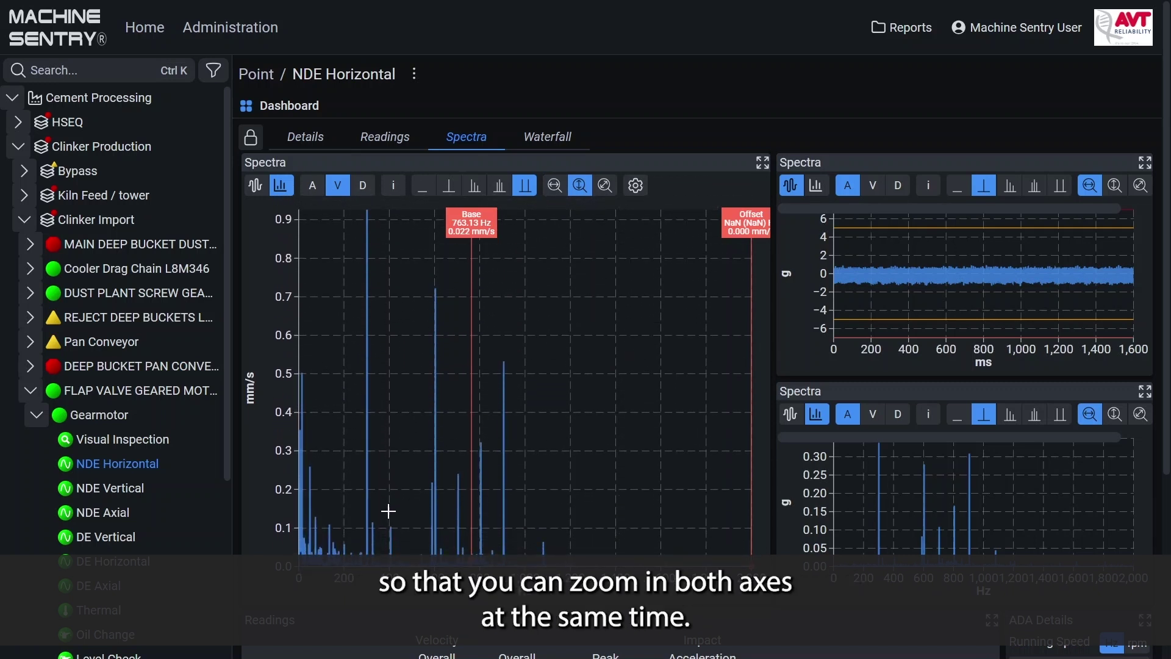
left_click_drag(340, 511, 409, 555)
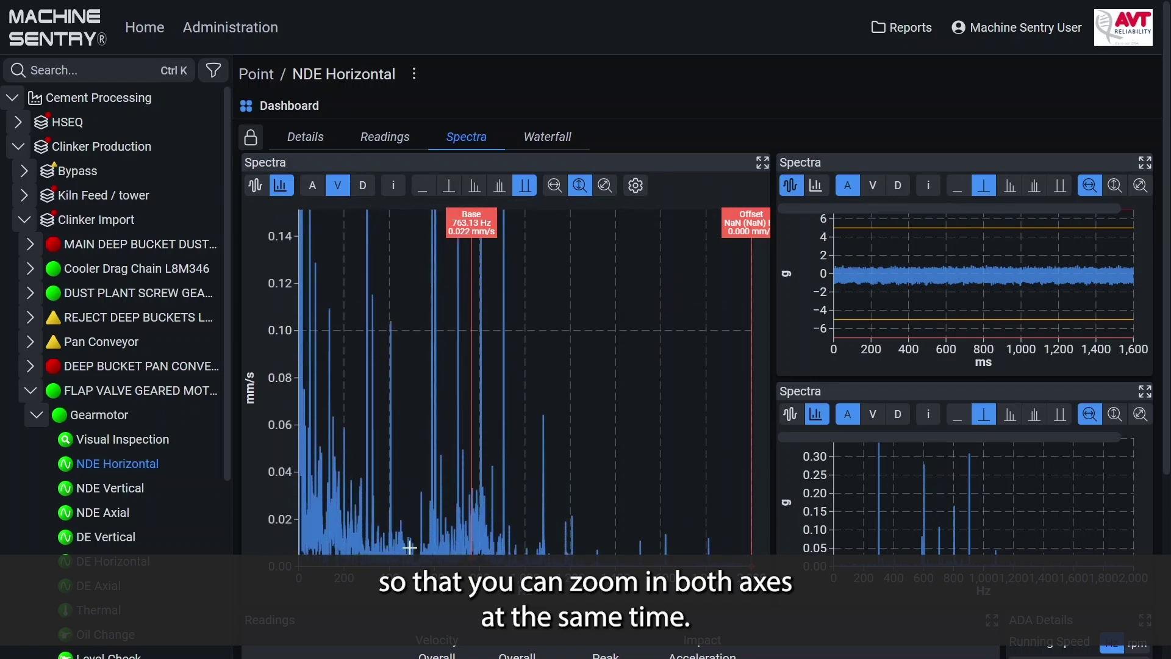
double_click(424, 419)
Step: Try the free zoom on both axes of the velocity spectrum, and reset the chart to its full range
left_click(605, 185)
left_click_drag(574, 273, 370, 534)
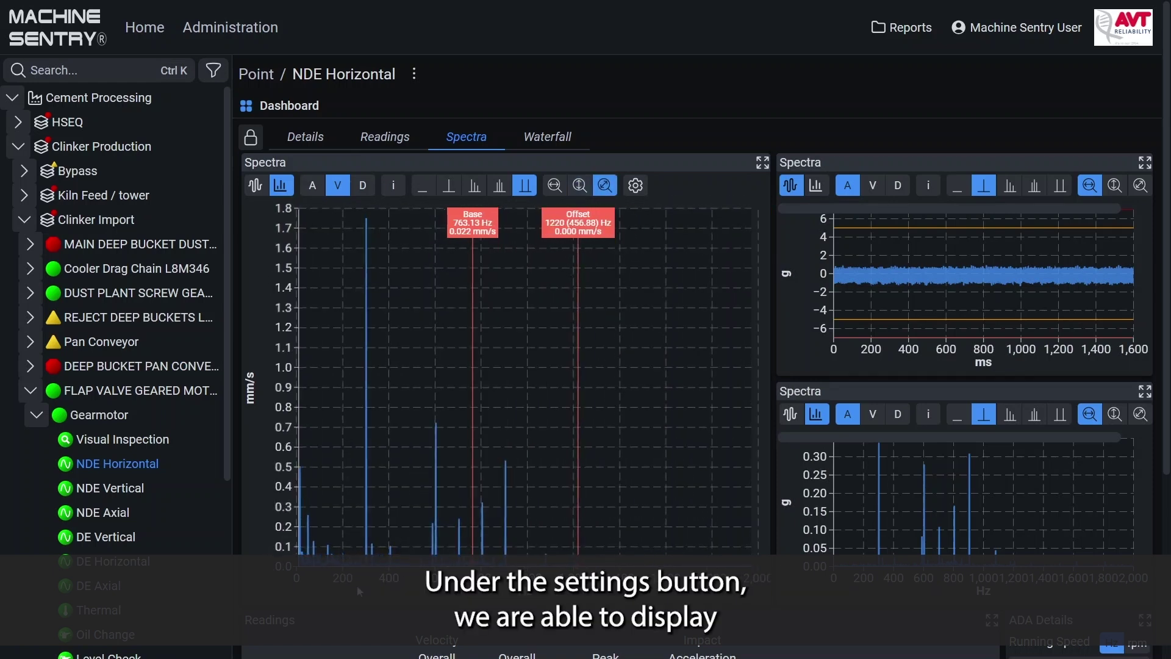
double_click(417, 496)
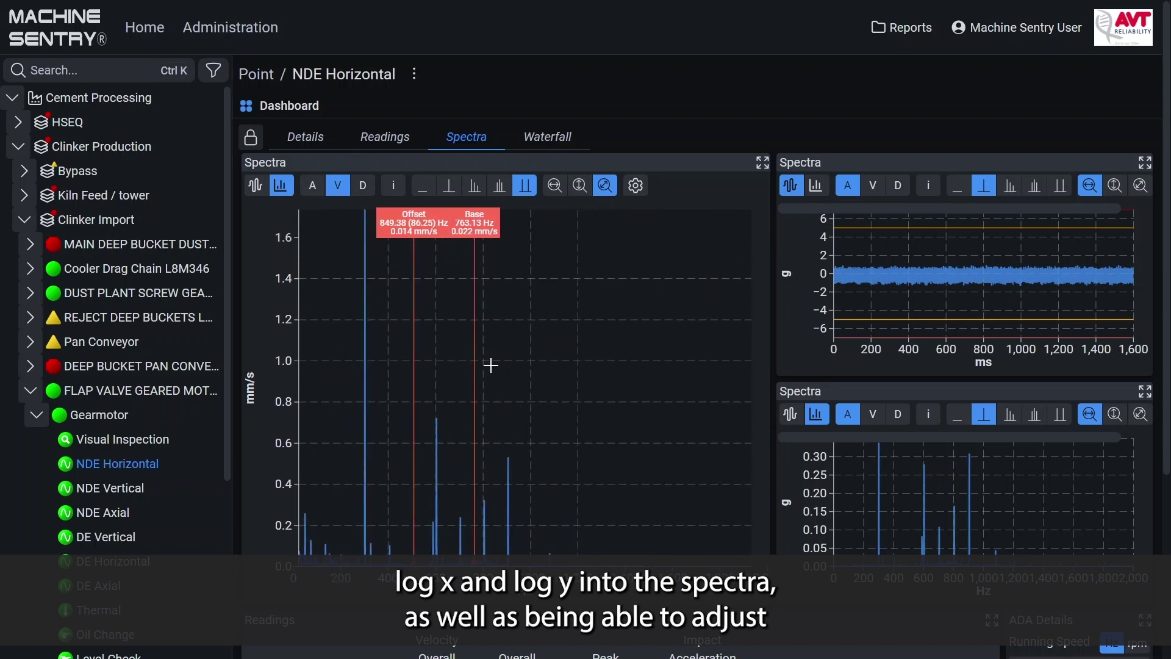
Step: Try the logarithmic X and Y axes on the velocity spectrum, and return both to linear scaling
left_click(635, 184)
left_click(574, 215)
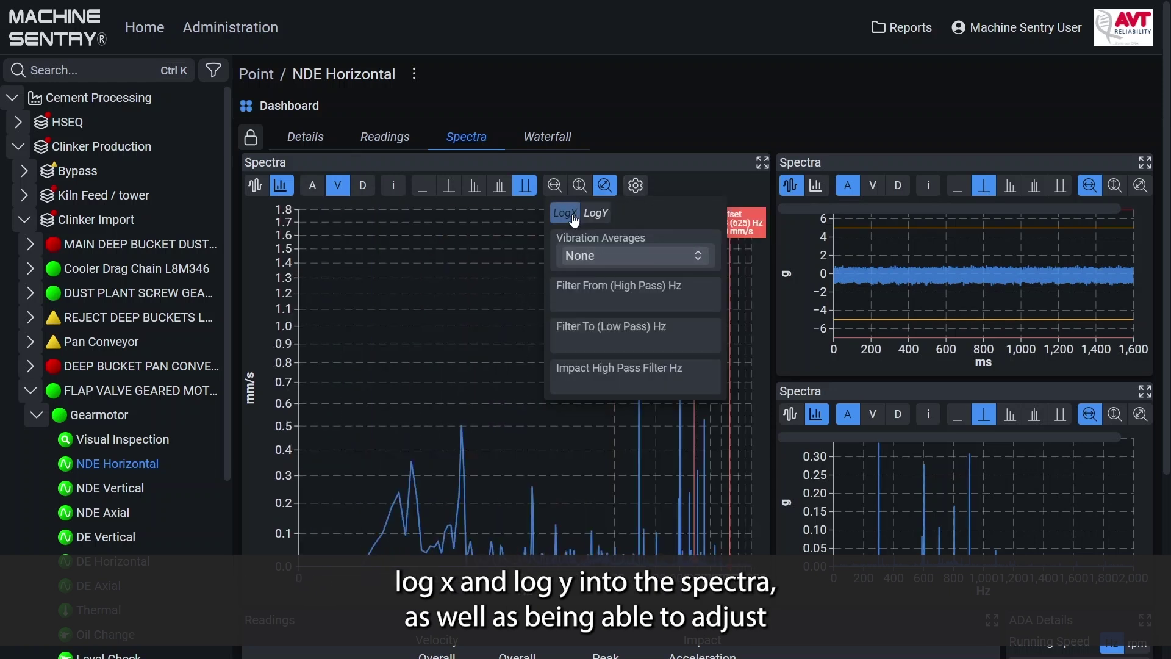
left_click(596, 215)
left_click(567, 215)
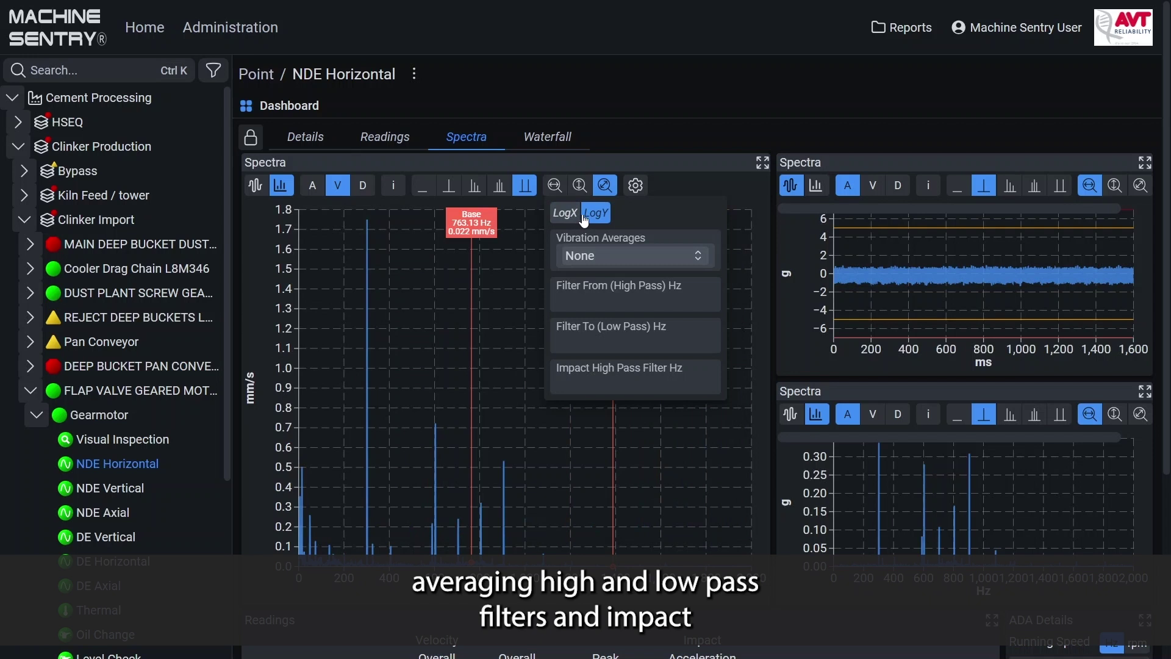
left_click(596, 214)
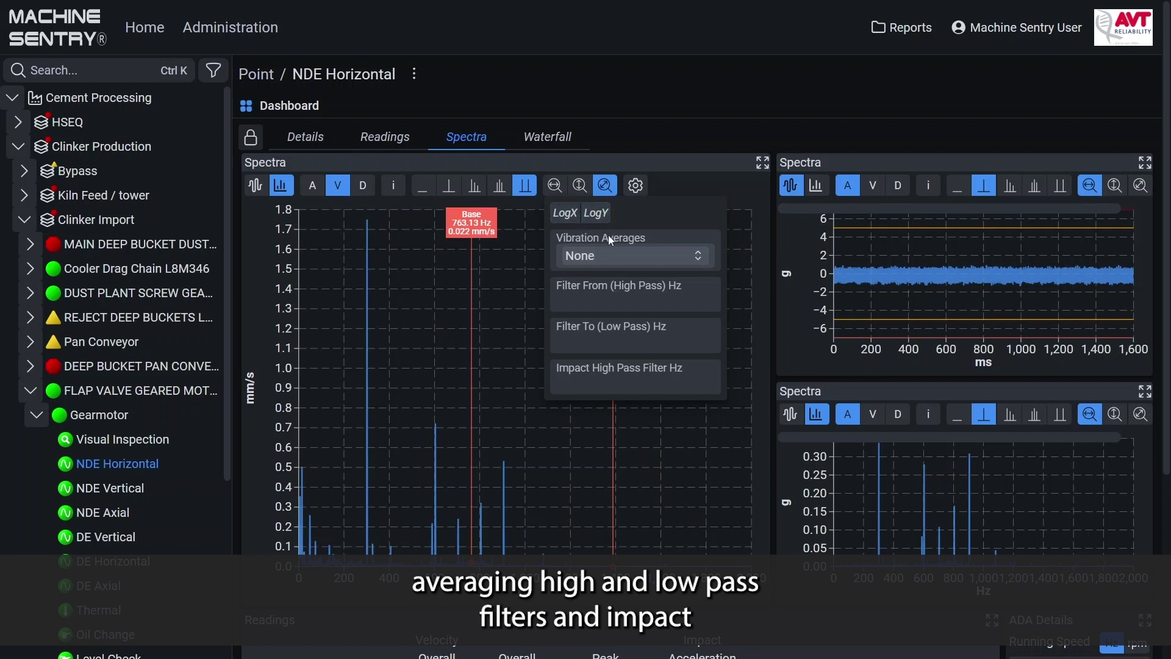
Step: Examine the spectrum's high-pass filter setting and the available vibration averaging options
left_click(614, 300)
left_click(708, 296)
left_click(639, 259)
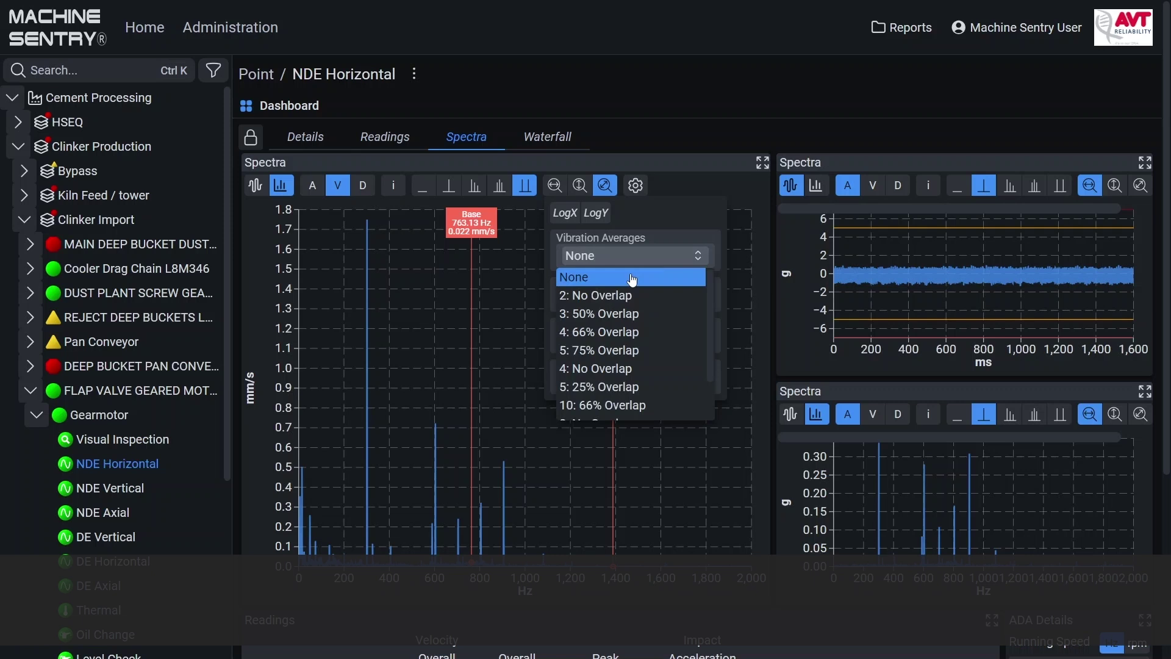
Step: Show the point's waterfall chart, and compare it with different starting measurements selected from the readings
left_click(564, 145)
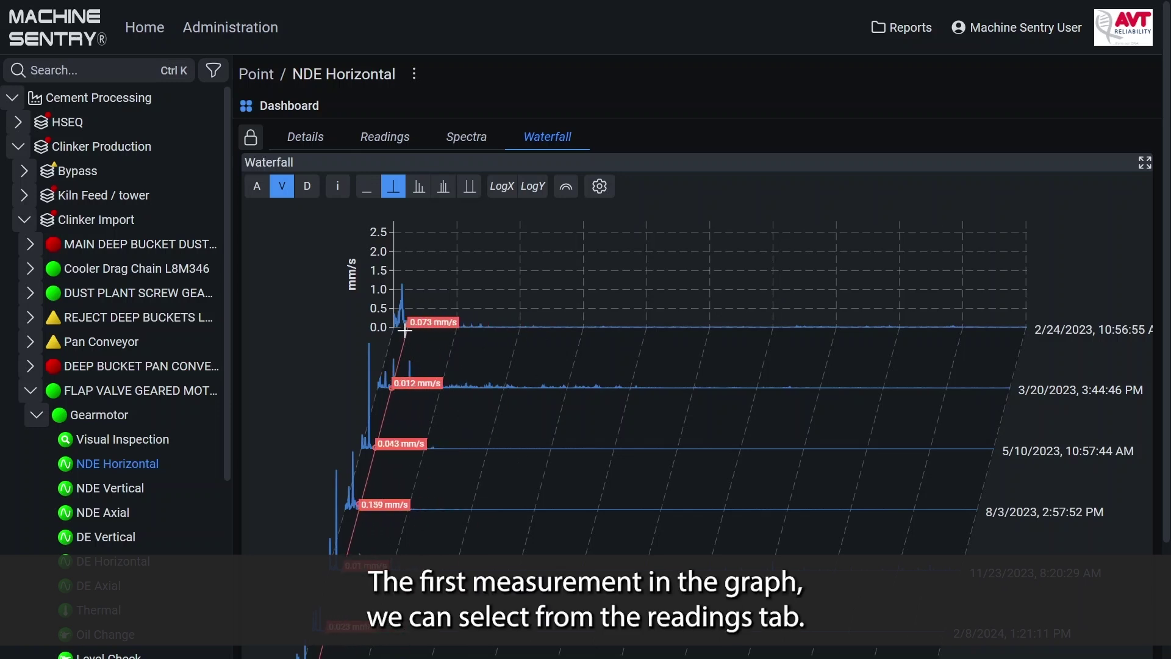
left_click(388, 135)
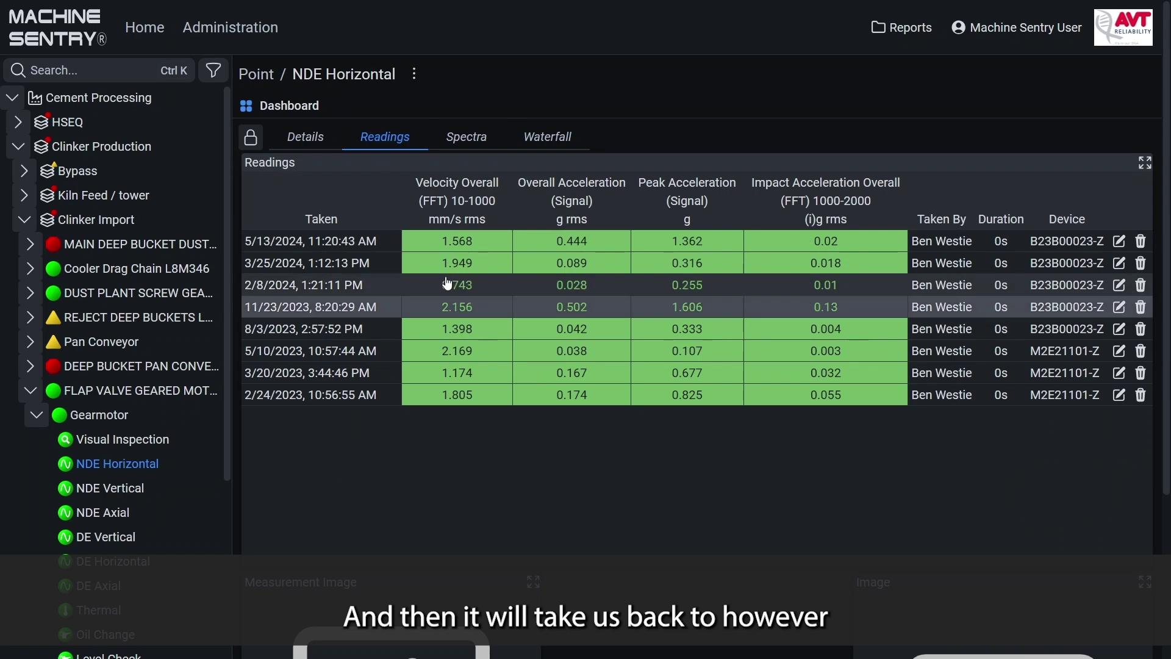
left_click(547, 136)
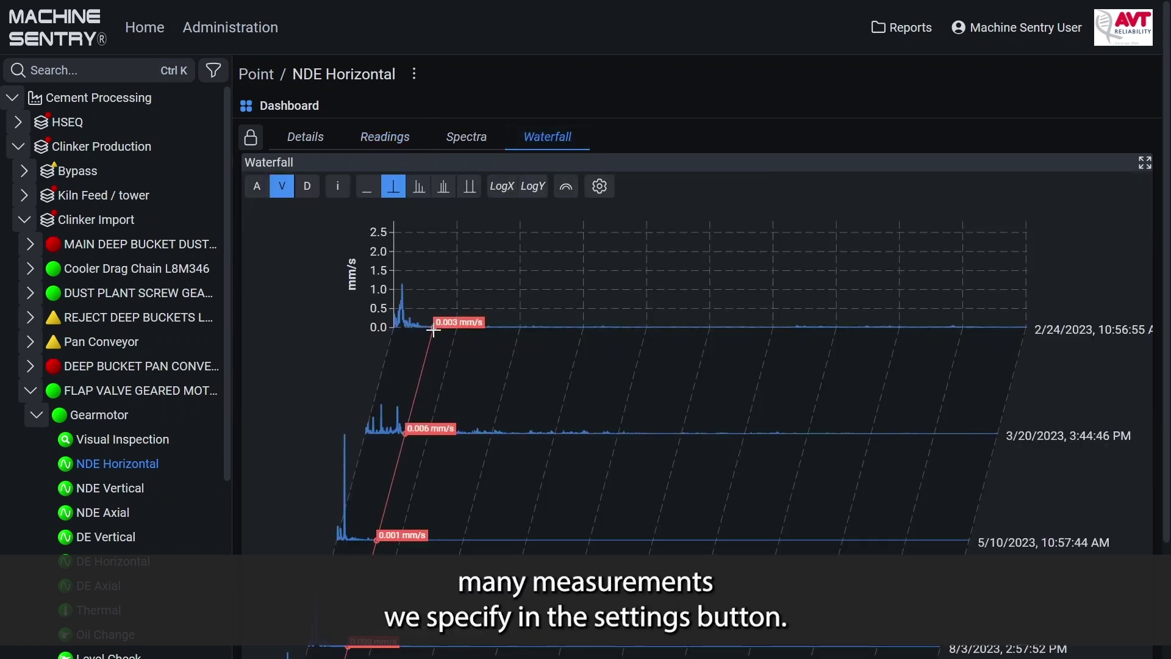
left_click(400, 141)
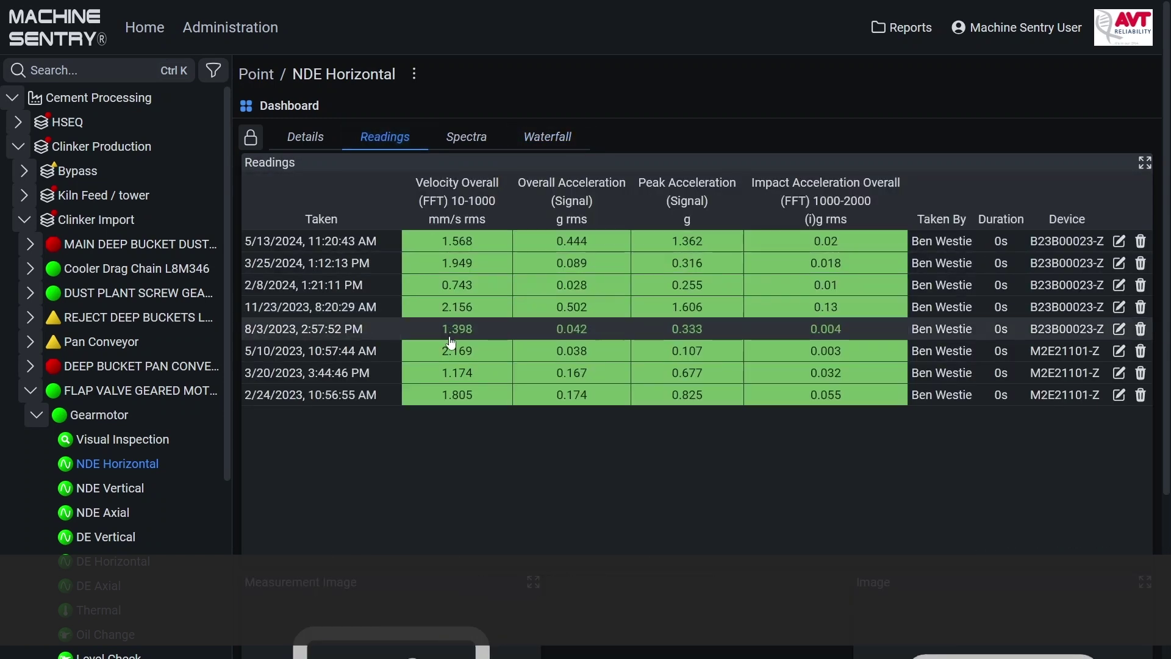
left_click(549, 135)
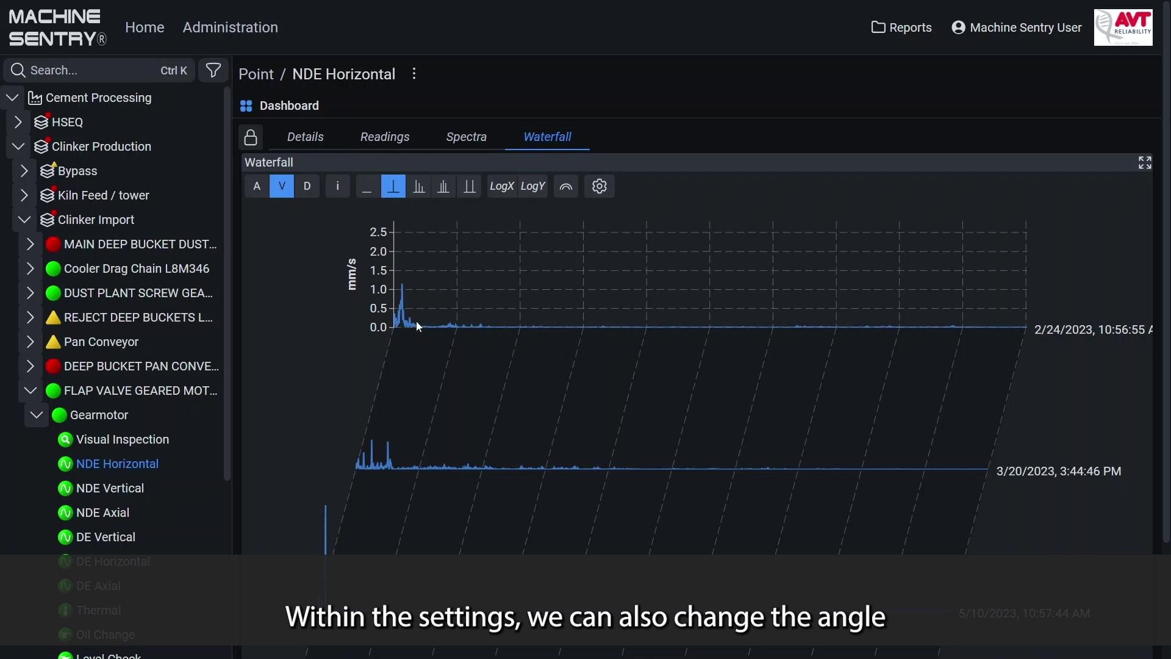
Step: Review the waterfall's Z Angle, Z Depth and Spectra settings, and colour its spectra with the rainbow option
left_click(600, 190)
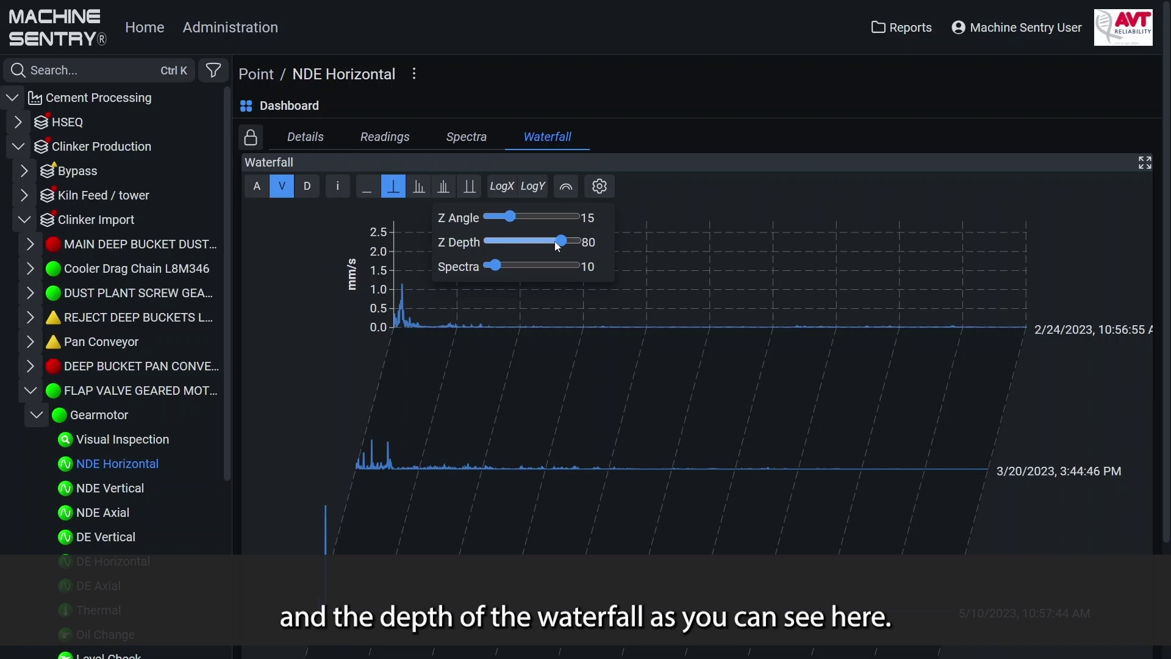
left_click(569, 190)
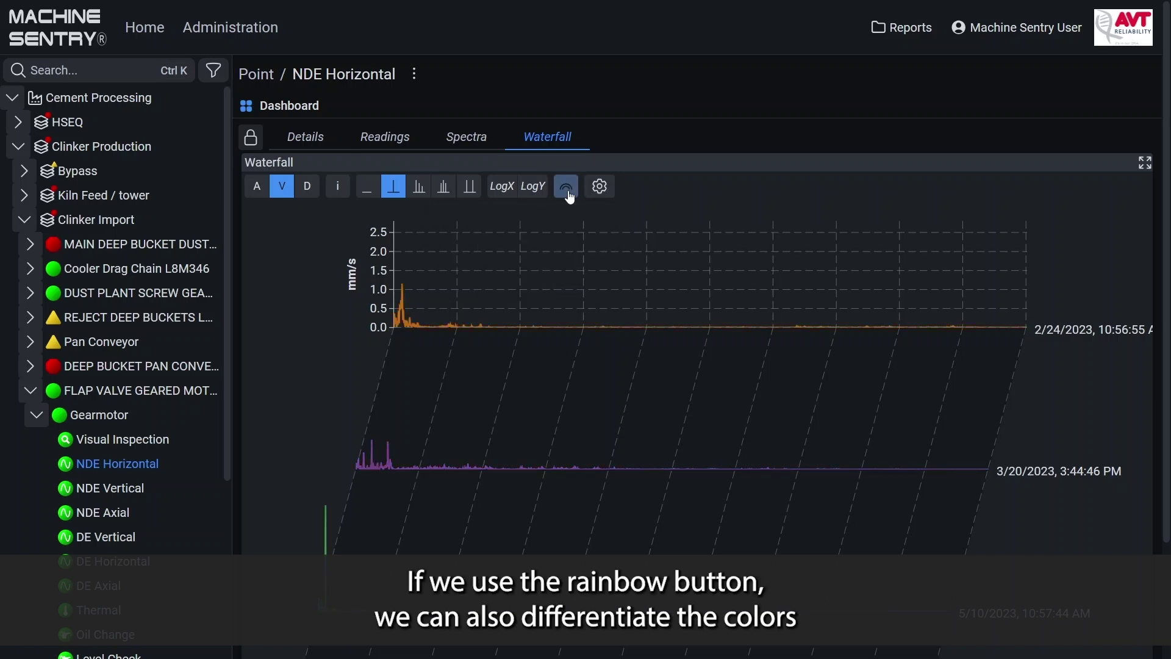